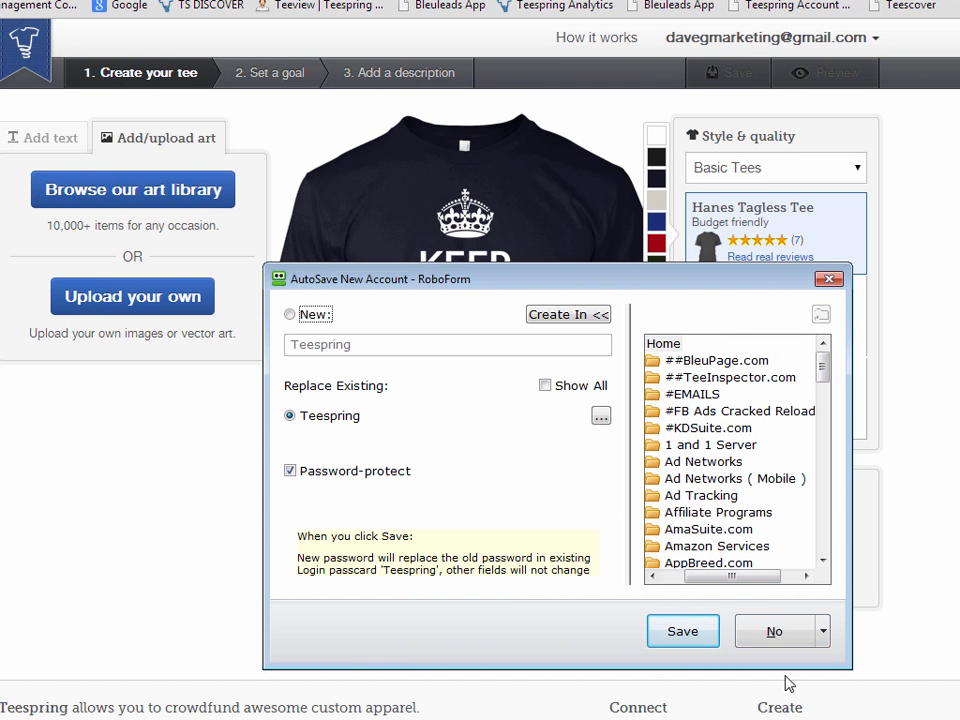
# - Try to preview the pilot shirt campaign without saving the login, and return to the design editor
pyautogui.click(828, 279)
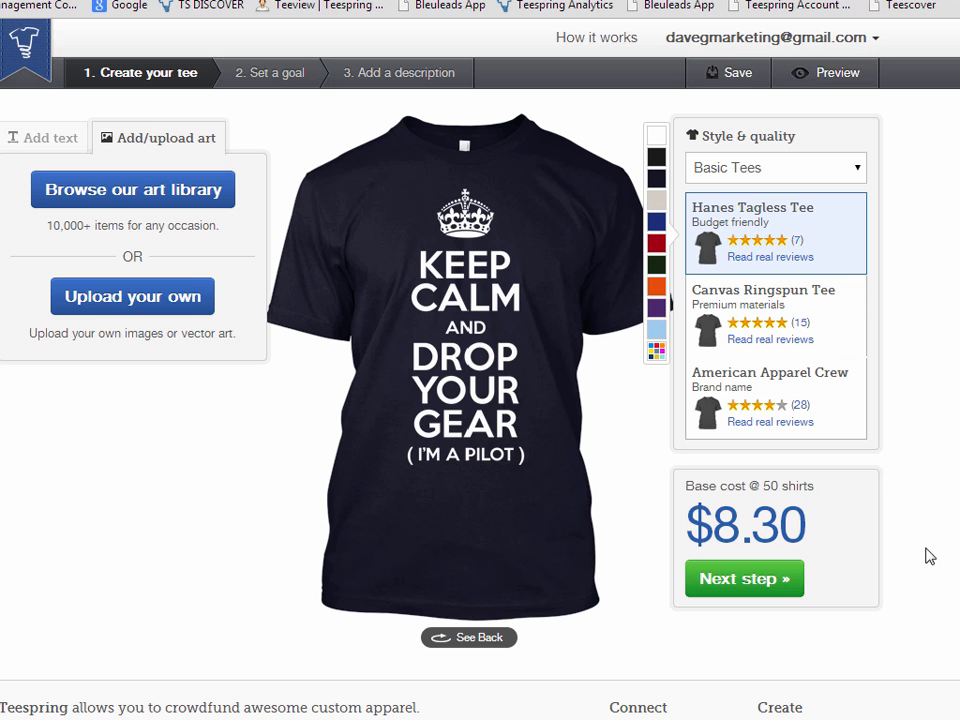
pyautogui.click(816, 80)
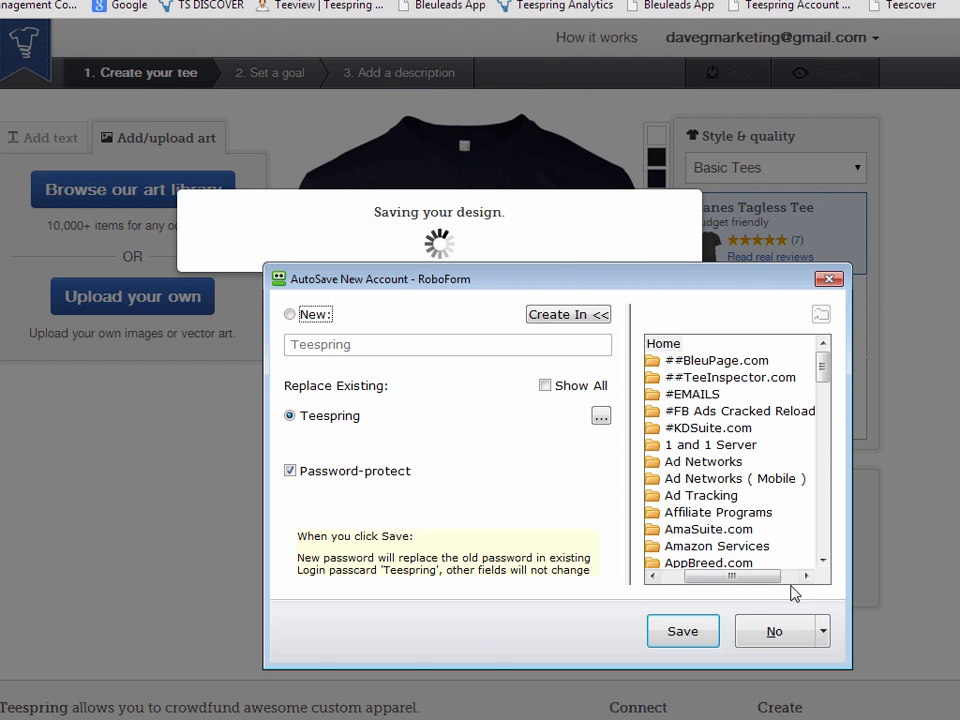
pyautogui.click(780, 635)
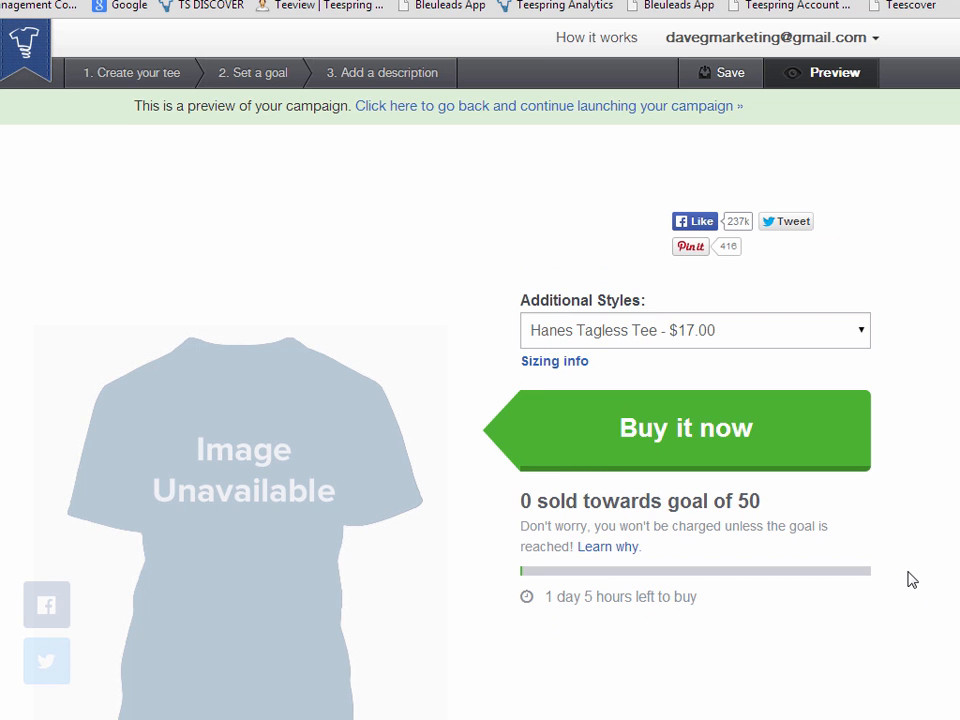
pyautogui.scroll(-3, 911, 580)
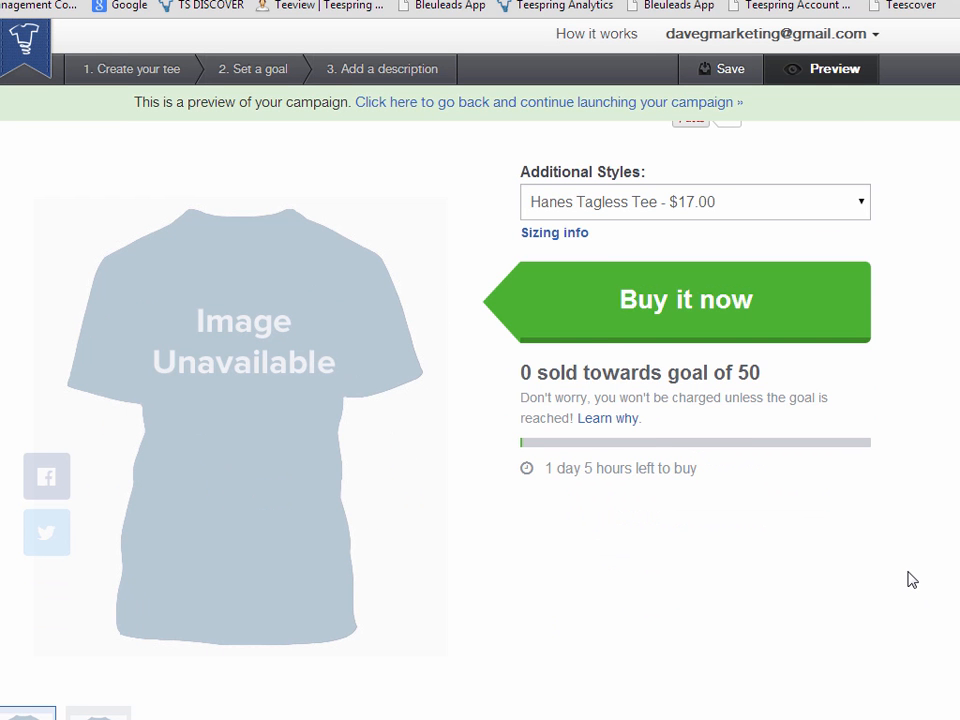
pyautogui.click(852, 78)
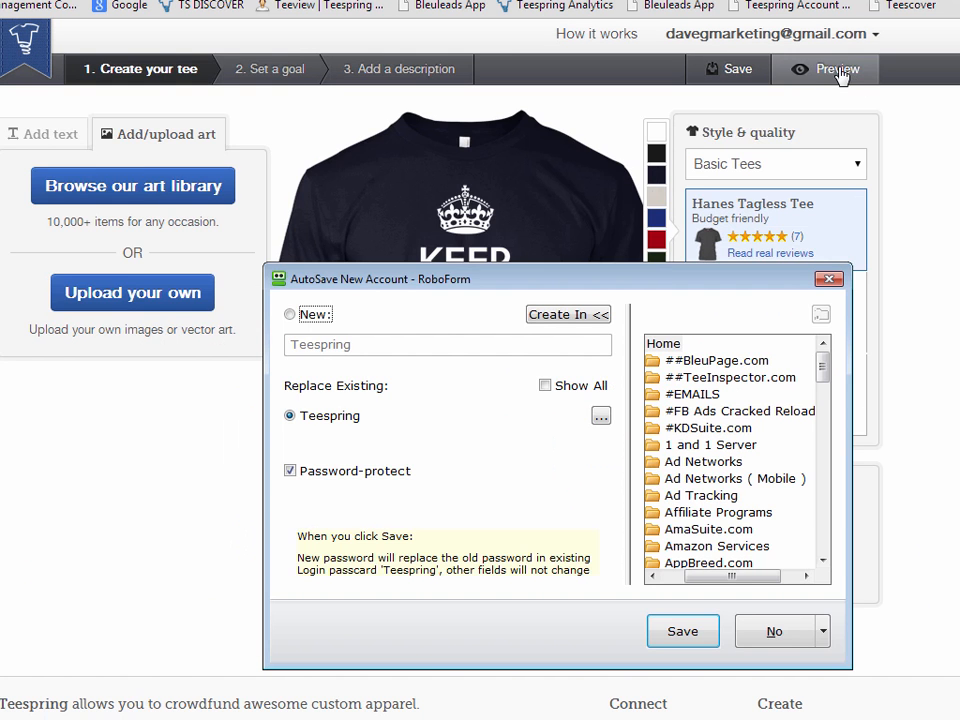
# - Dismiss the login-saving prompts, reopen the campaign preview and show the full front of the Hanes Tagless Tee
pyautogui.click(829, 280)
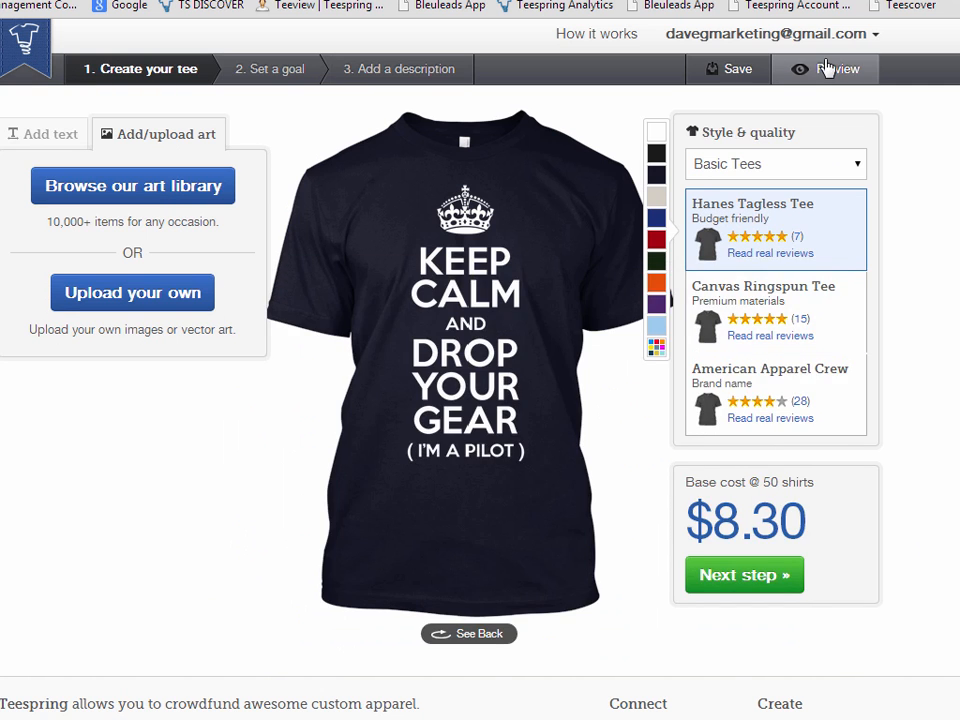
pyautogui.click(827, 70)
pyautogui.click(828, 279)
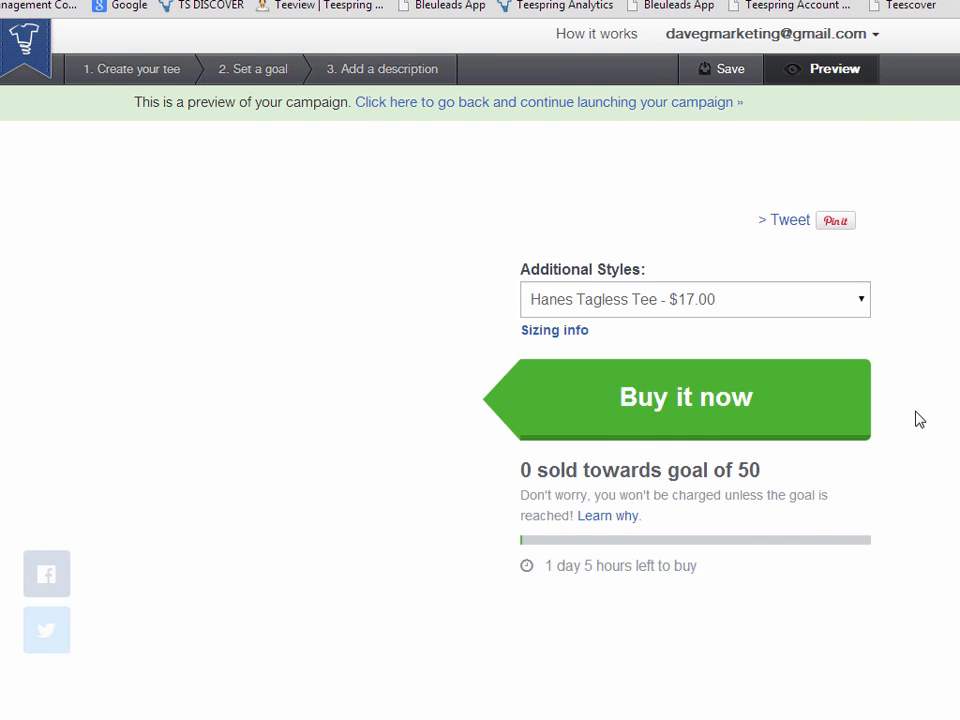
pyautogui.scroll(-2, 903, 581)
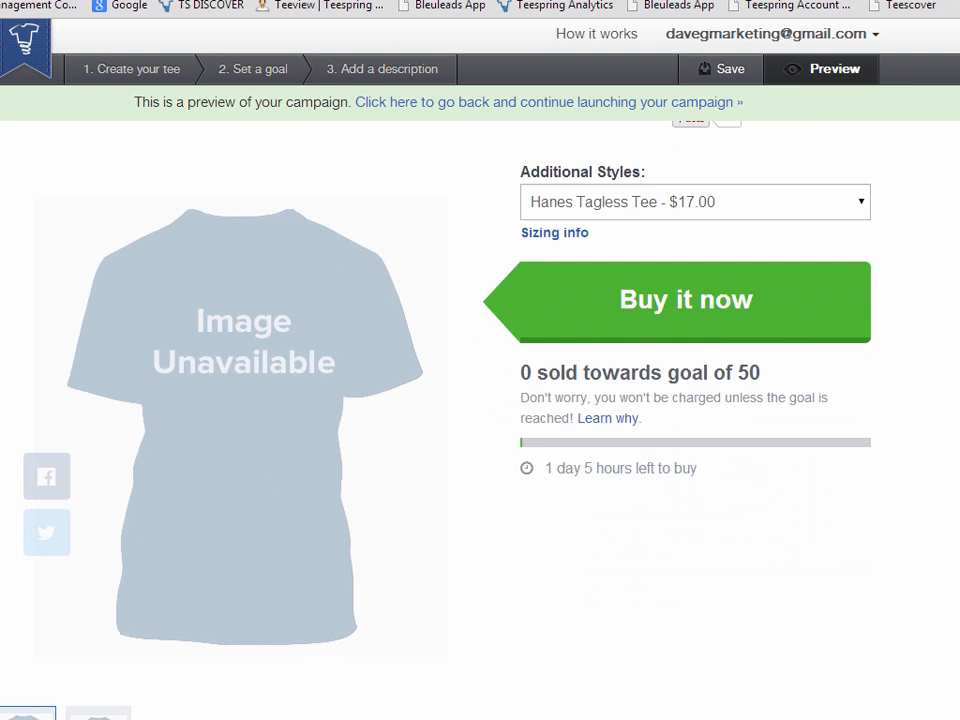
pyautogui.scroll(2, 725, 604)
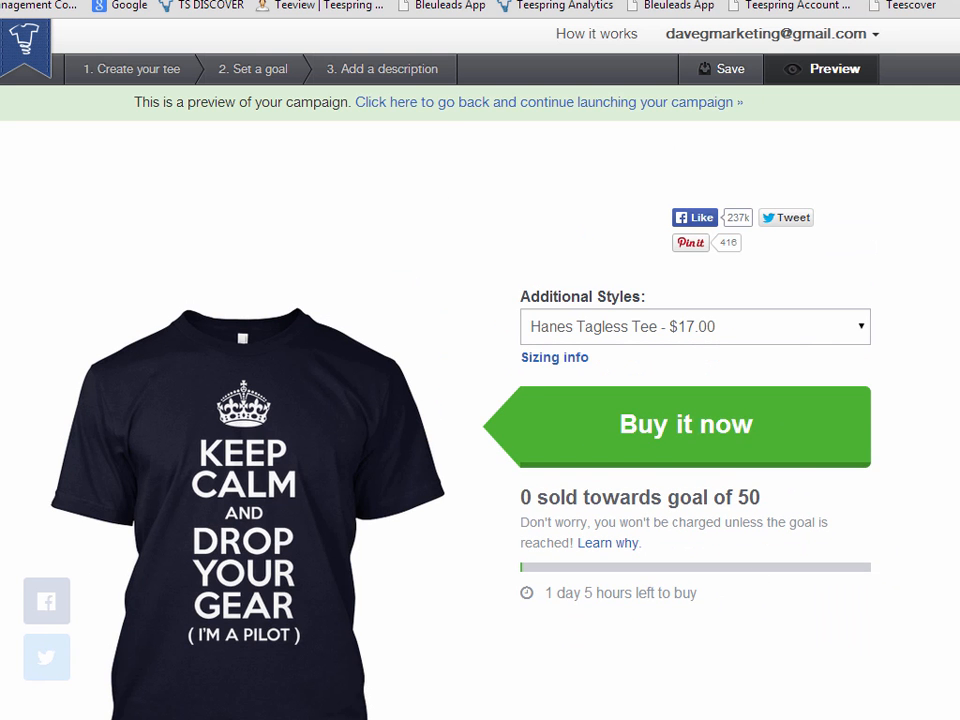
pyautogui.scroll(-2, 915, 534)
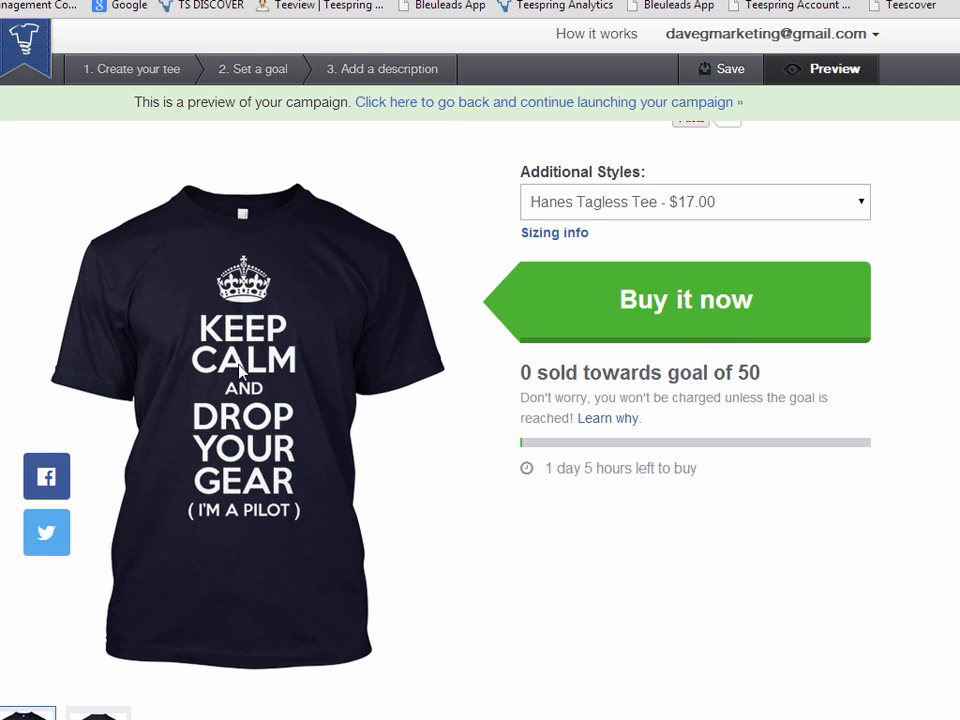
# - Save the navy tee's front image from the preview into the Pilots case-study folder
pyautogui.rightClick(238, 370)
pyautogui.click(266, 380)
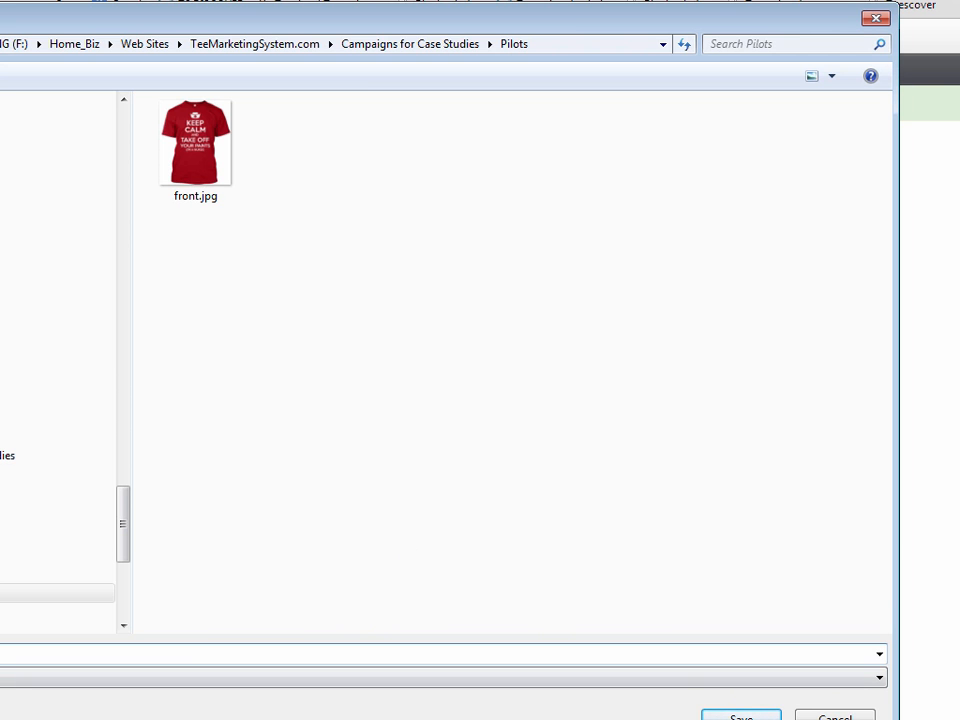
pyautogui.click(741, 717)
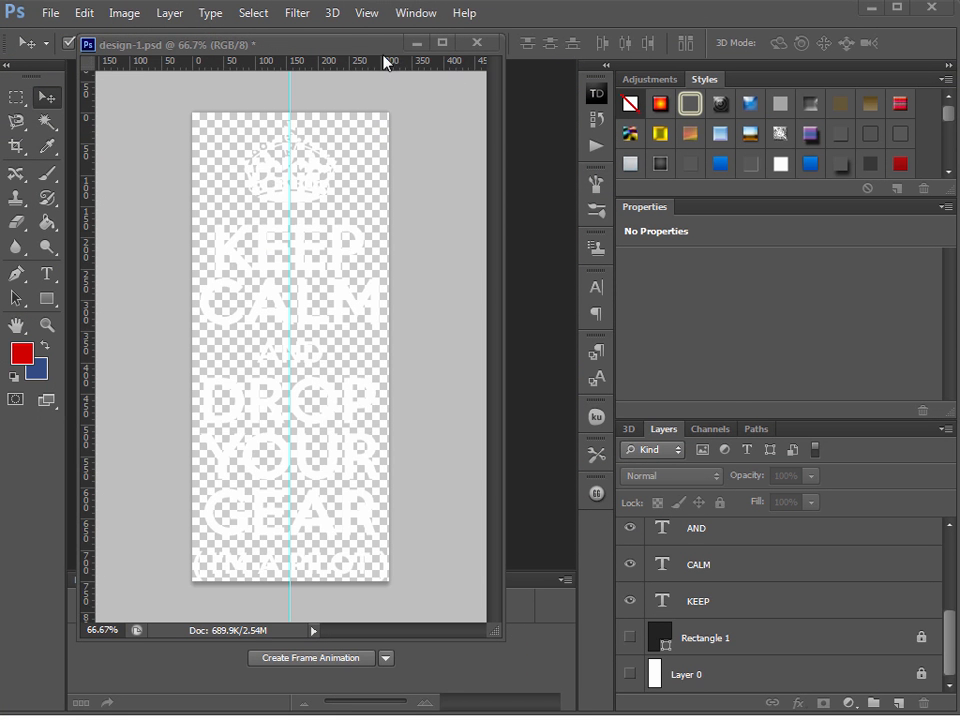
# - Switch to Photoshop, close design-1.psd and create a new blank document 600 pixels wide and 315 pixels high
pyautogui.hotkey('ctrl', 'w')
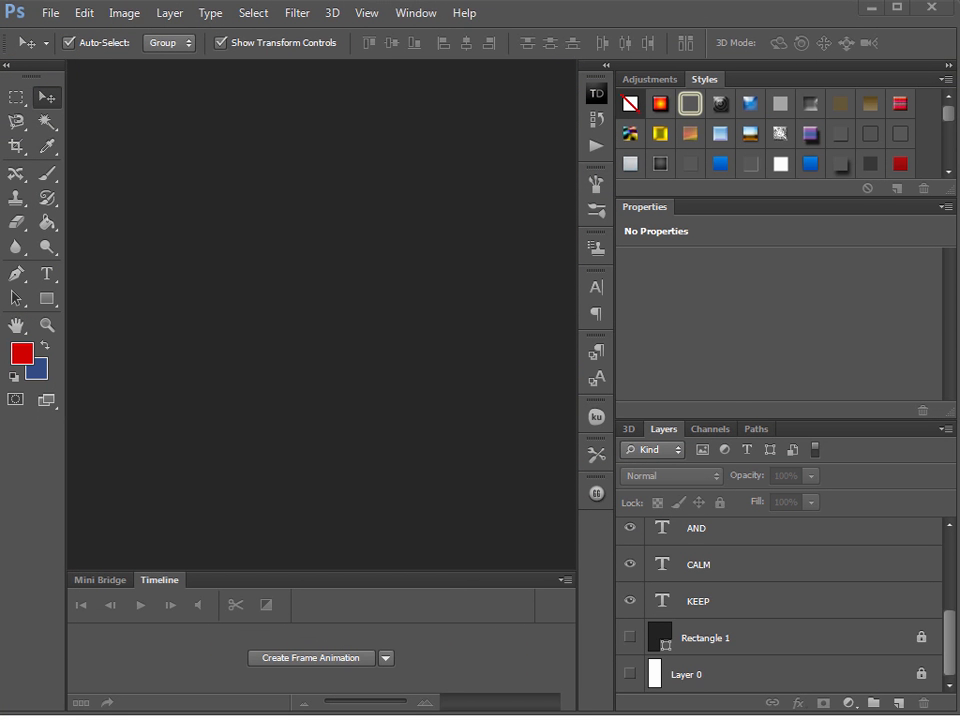
pyautogui.click(49, 13)
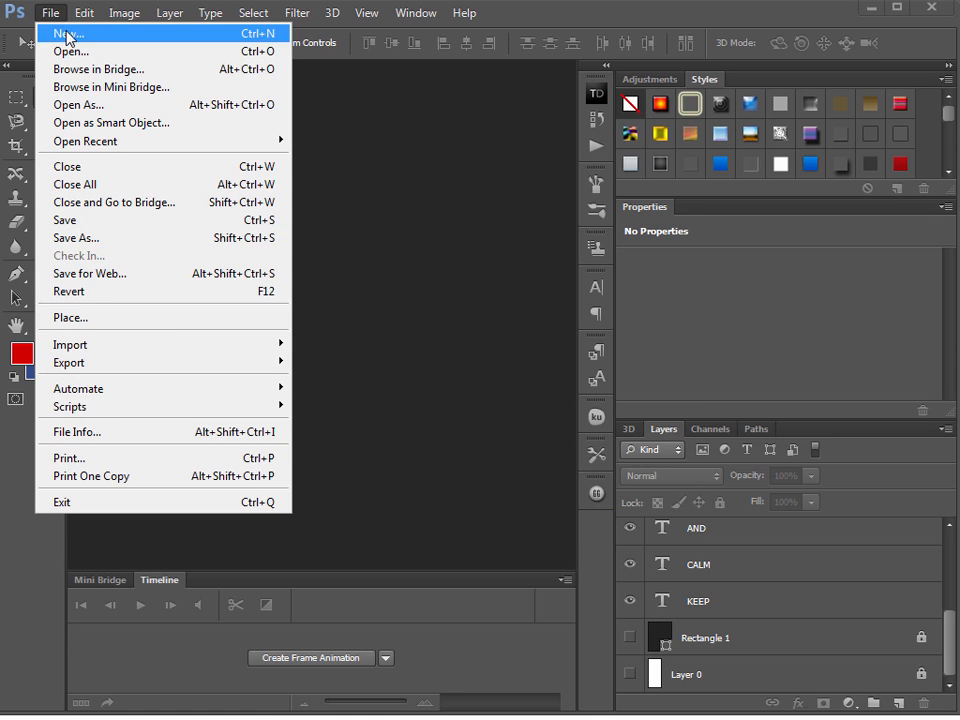
pyautogui.click(66, 37)
pyautogui.doubleClick(362, 294)
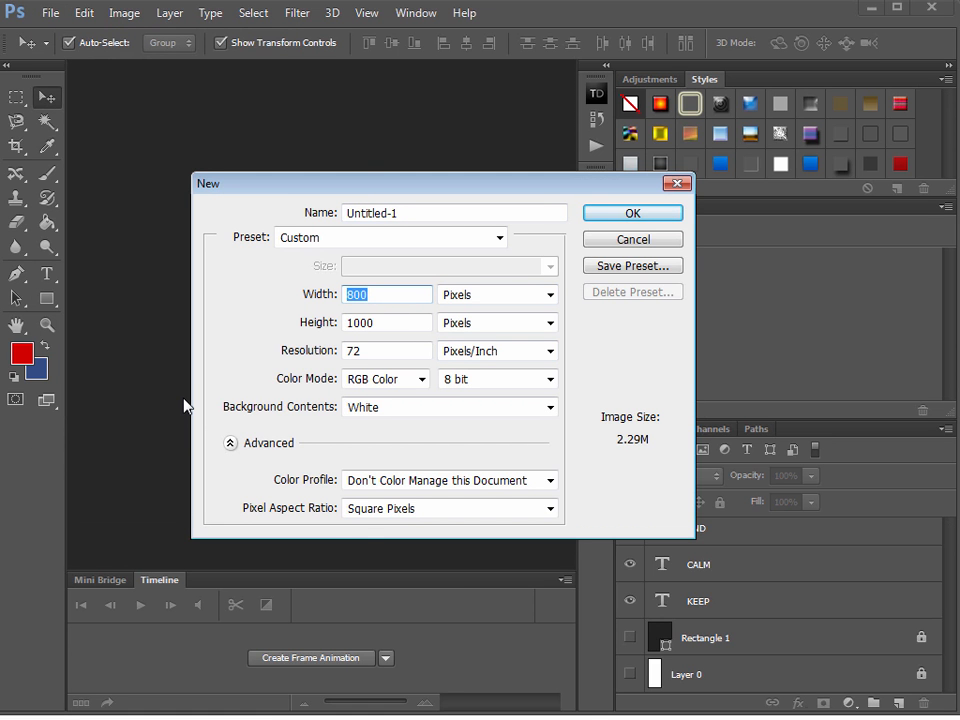
pyautogui.write('600')
pyautogui.moveTo(320, 325); pyautogui.dragTo(289, 330)
pyautogui.write('315')
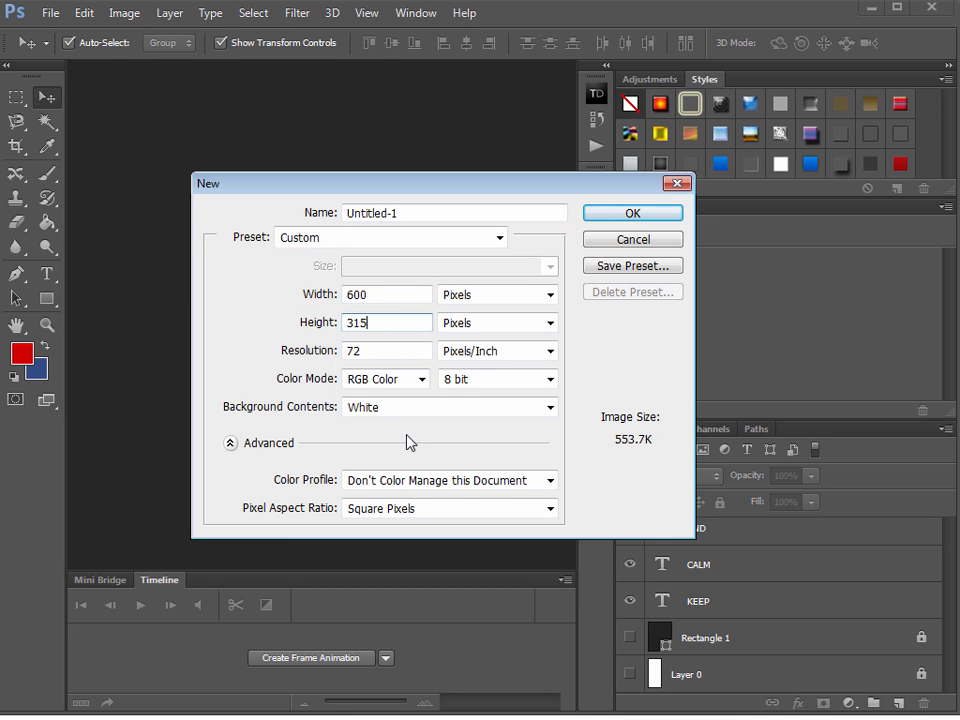
pyautogui.moveTo(471, 183); pyautogui.dragTo(424, 182)
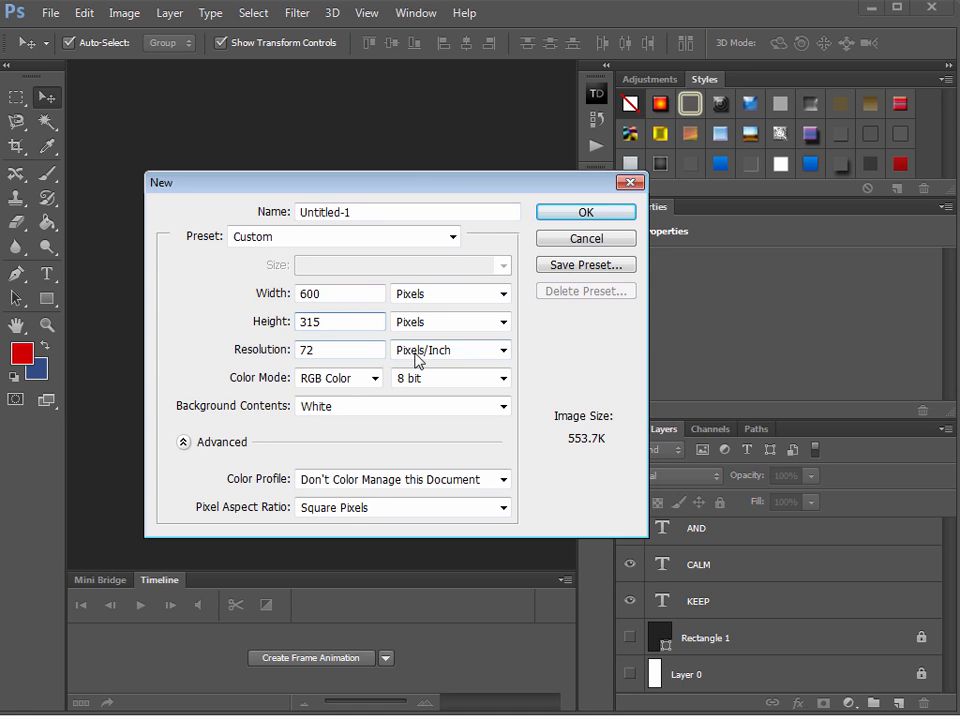
pyautogui.click(615, 215)
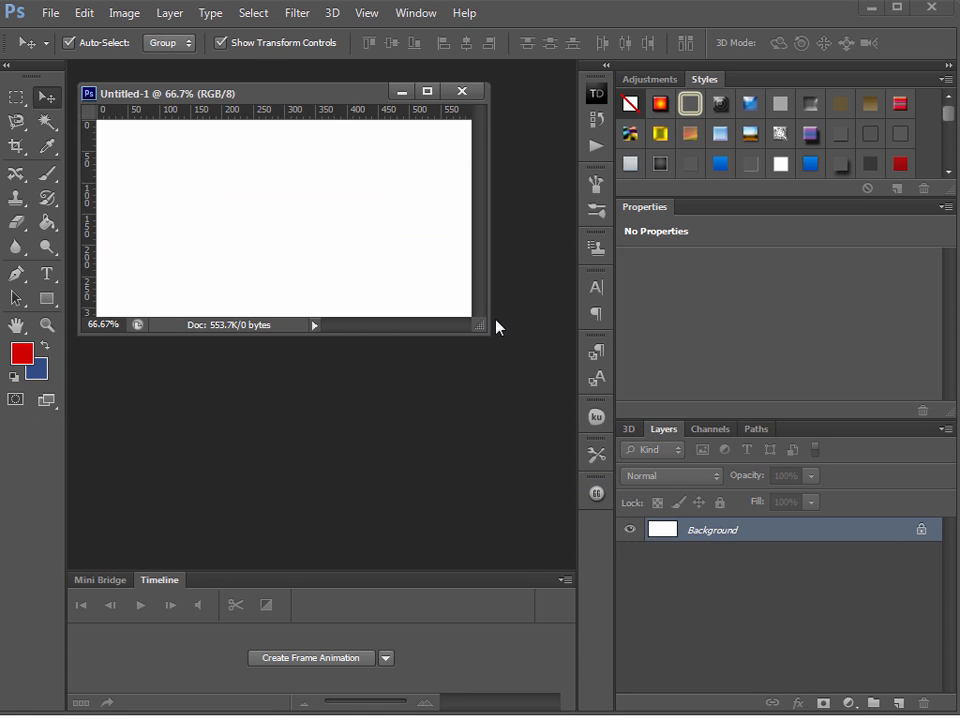
# - Display the blank canvas at actual pixels and enlarge its document window to show the whole canvas
pyautogui.click(50, 330)
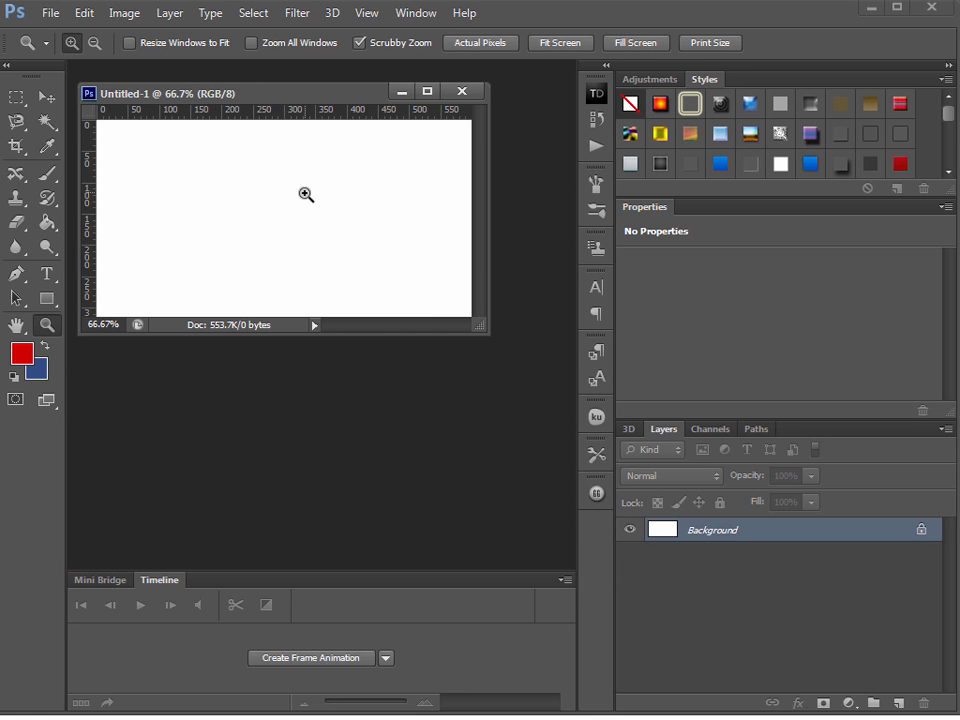
pyautogui.click(468, 44)
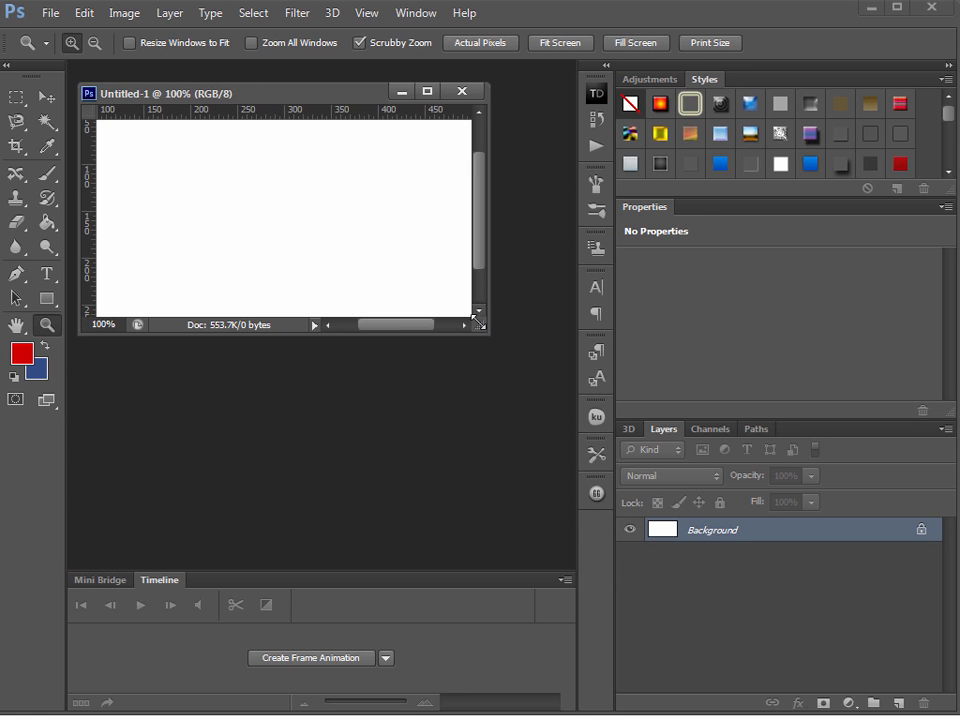
pyautogui.moveTo(483, 318); pyautogui.dragTo(705, 480)
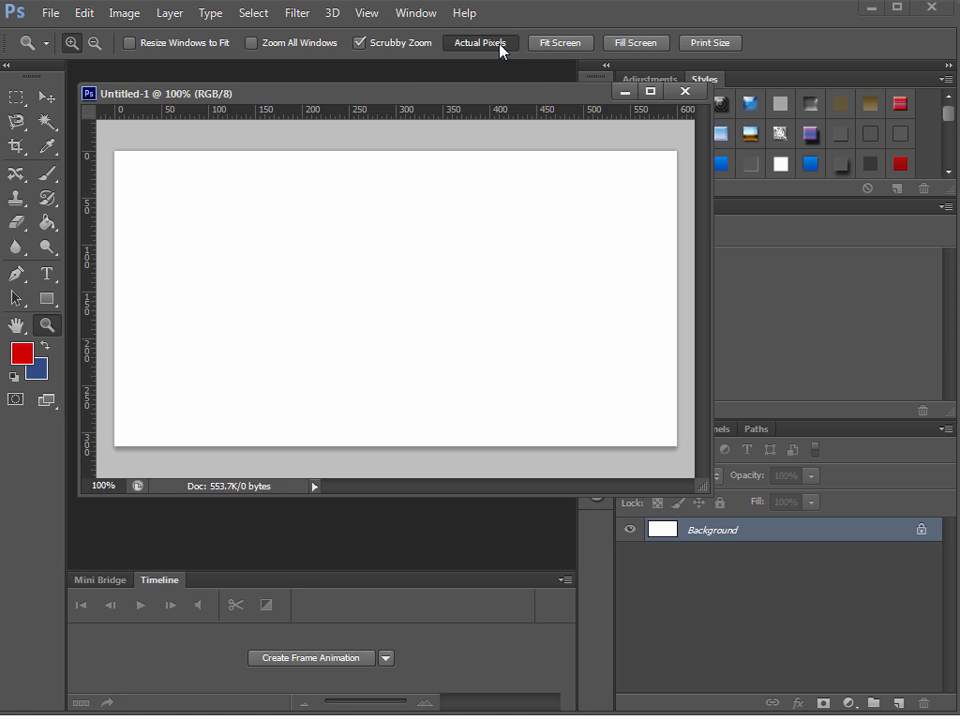
pyautogui.moveTo(556, 95); pyautogui.dragTo(564, 143)
pyautogui.moveTo(711, 525); pyautogui.dragTo(748, 546)
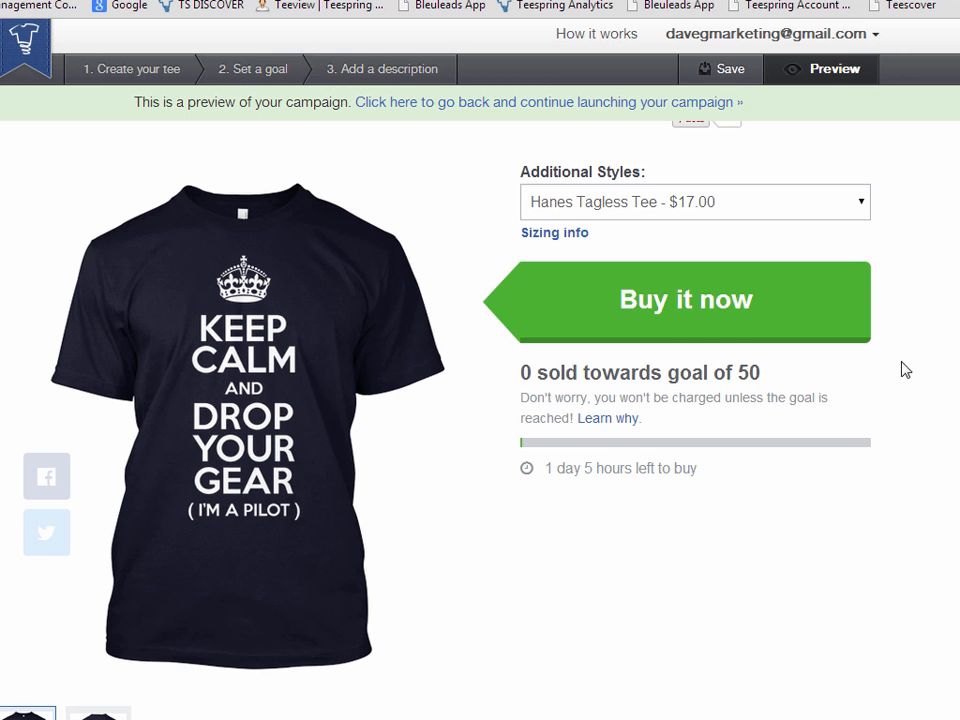
# - Switch to Teespring, continue from the preview to the sales goal page and add the women's tee as an additional product
pyautogui.click(615, 106)
pyautogui.scroll(-1, 296, 677)
pyautogui.scroll(-1, 296, 677)
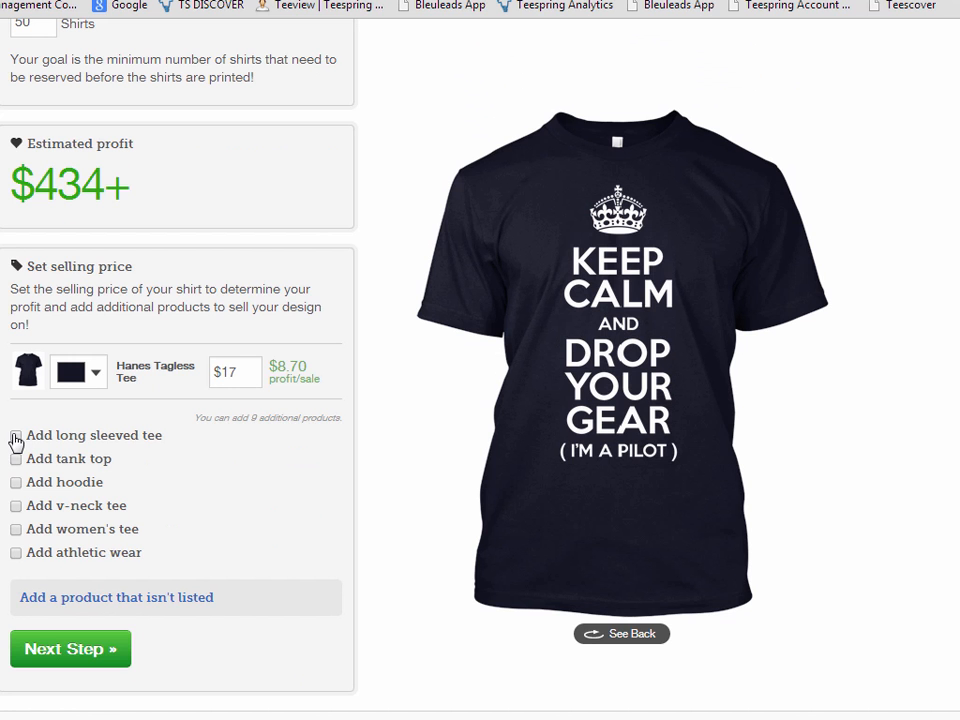
pyautogui.click(16, 528)
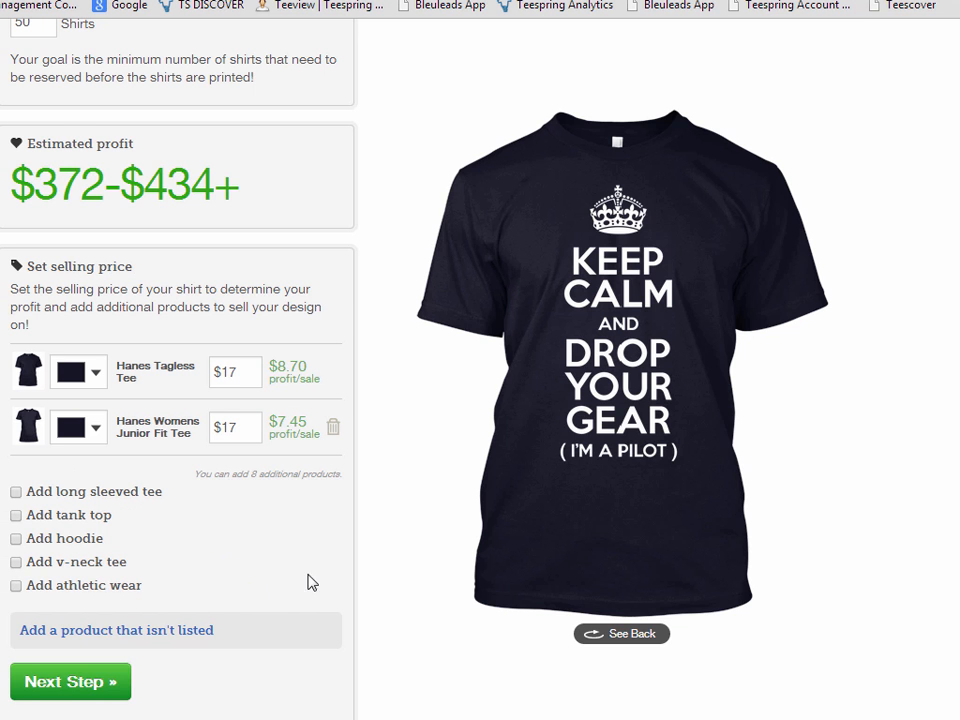
# - Return to the tee creation stage and open the campaign preview again, dismissing the login-saving prompts
pyautogui.scroll(3, 290, 605)
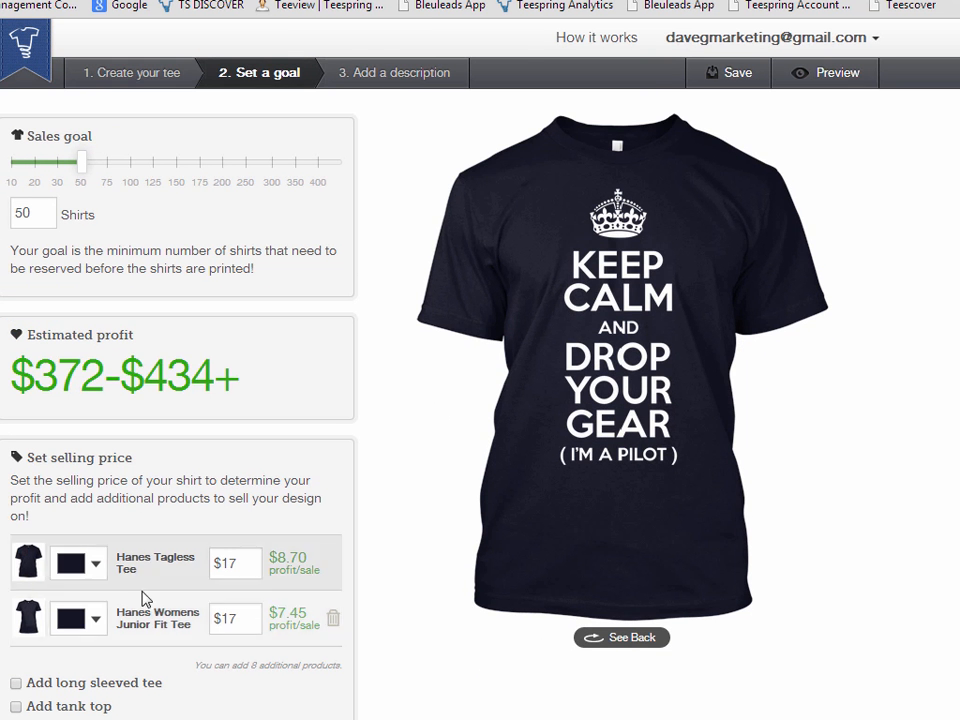
pyautogui.scroll(-1, 178, 545)
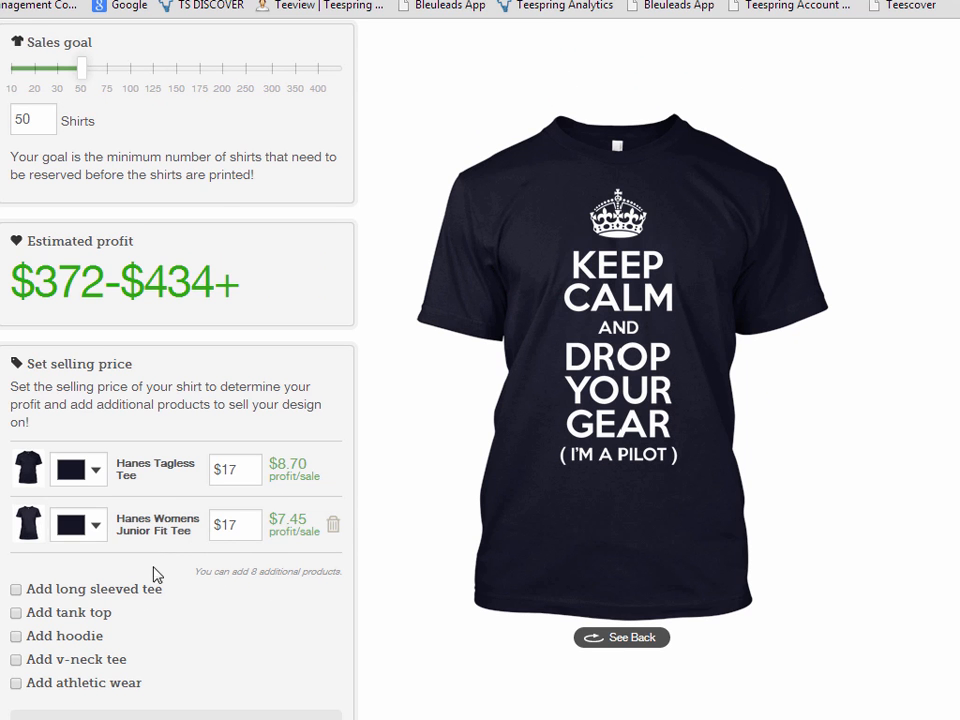
pyautogui.scroll(1, 148, 567)
pyautogui.click(147, 78)
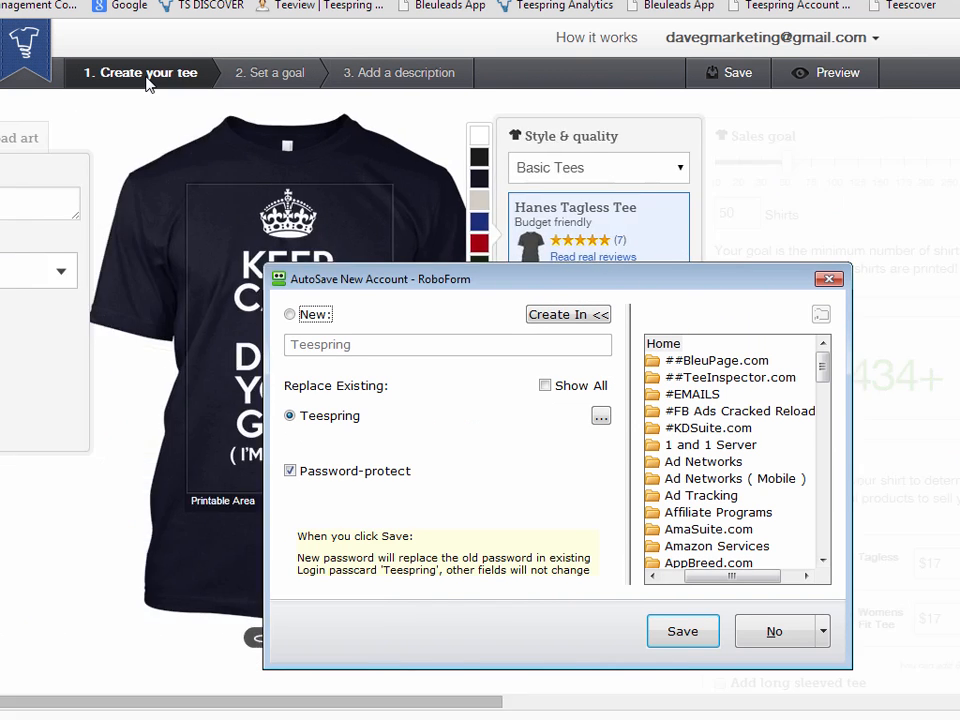
pyautogui.click(829, 280)
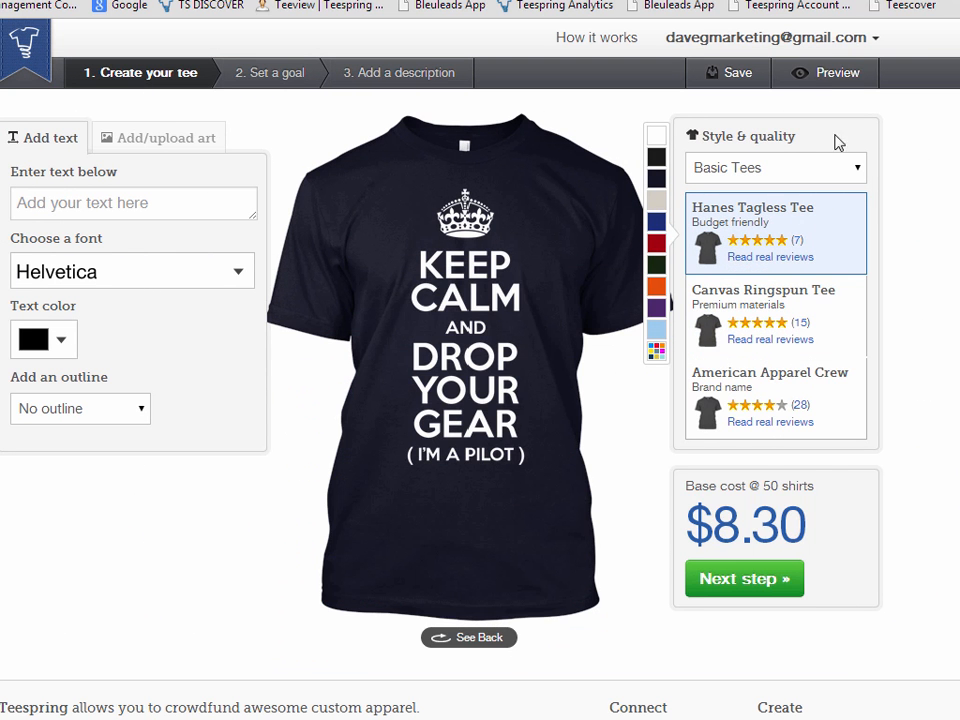
pyautogui.click(835, 82)
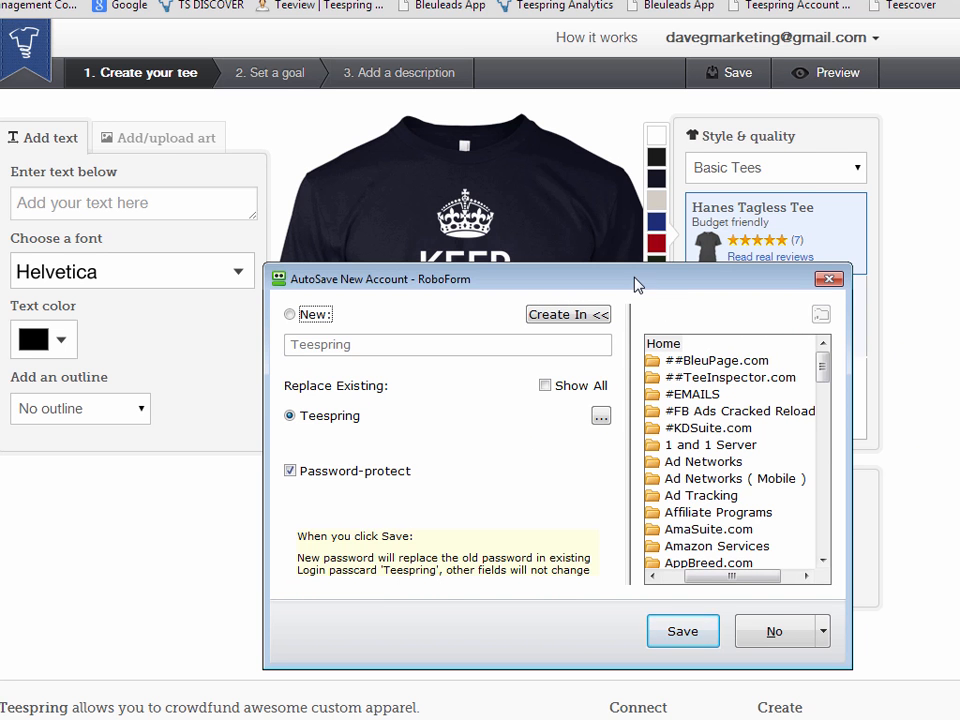
pyautogui.moveTo(634, 280); pyautogui.dragTo(660, 350)
pyautogui.click(854, 350)
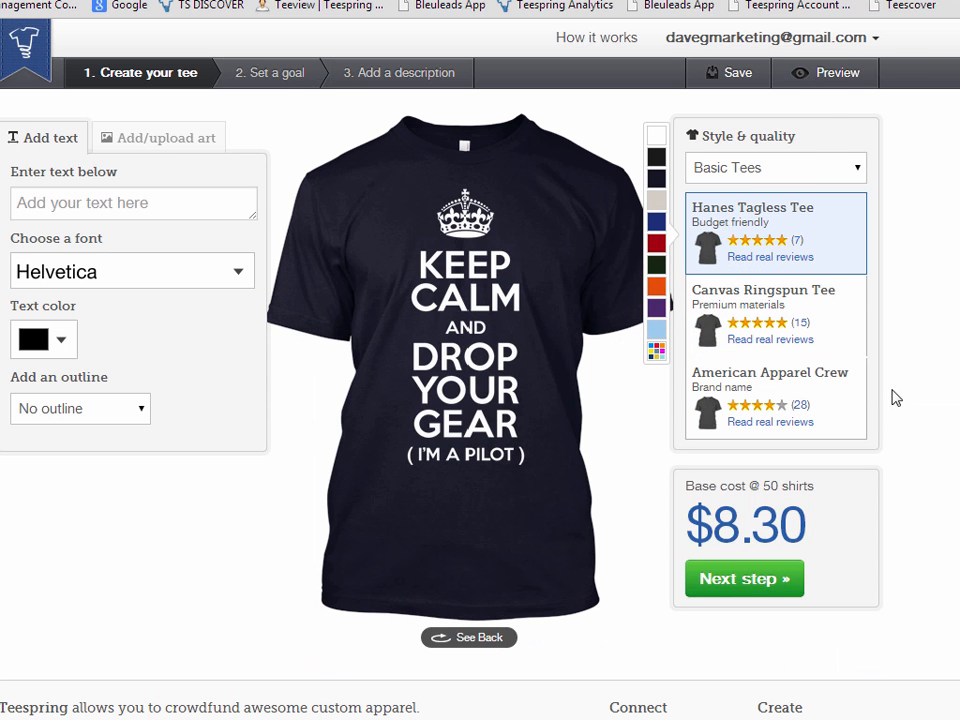
pyautogui.click(810, 75)
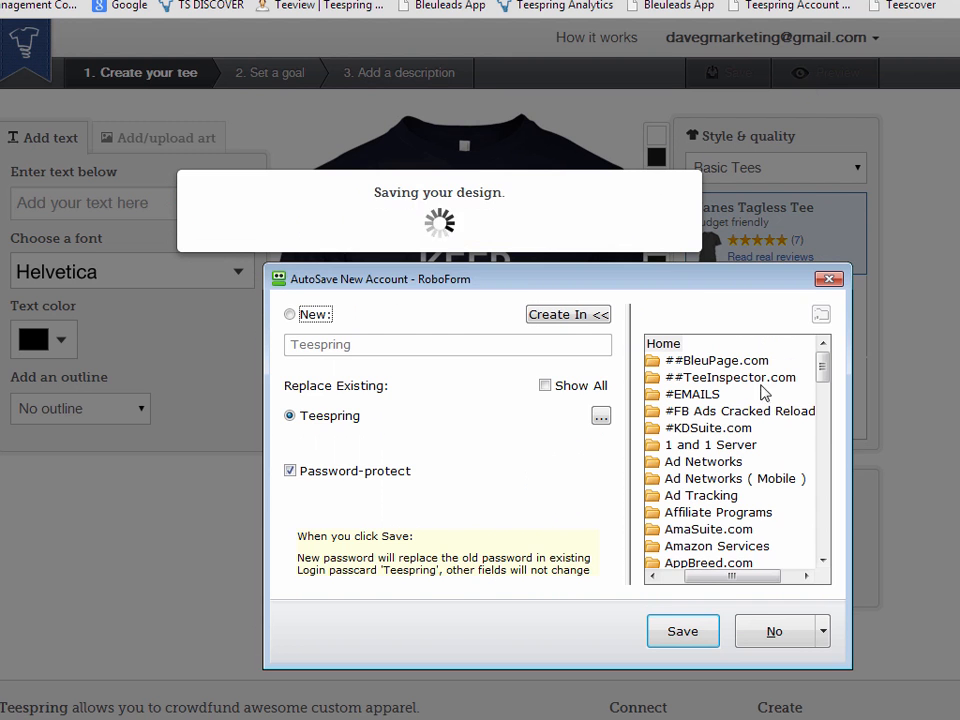
pyautogui.click(829, 279)
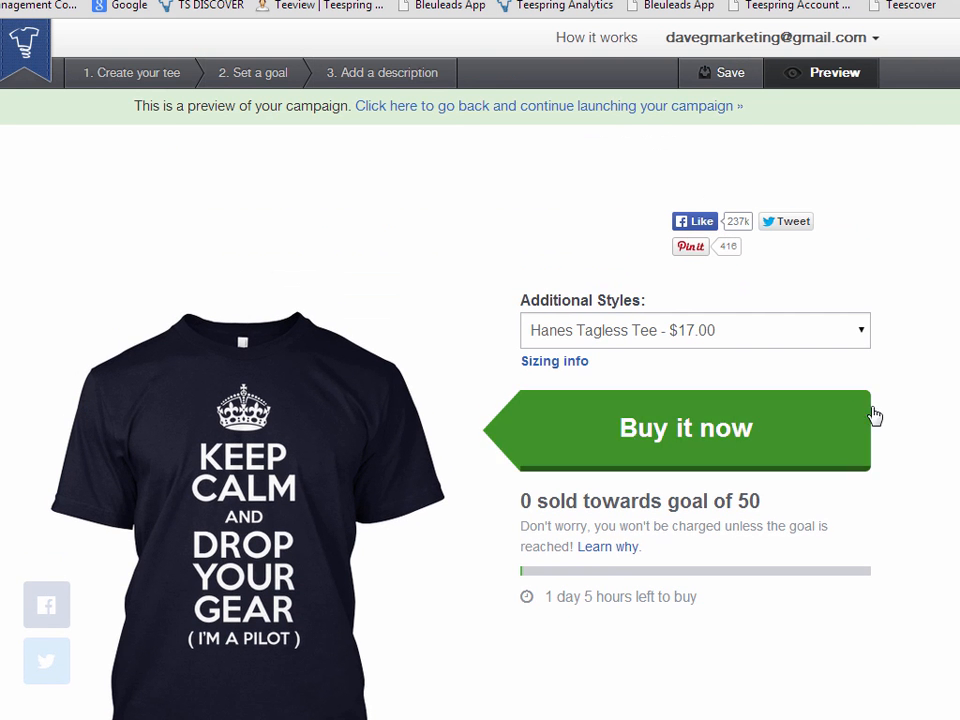
# - Switch the previewed style to Hanes Womens Junior Fit Tee and show the full front of the shirt
pyautogui.click(719, 329)
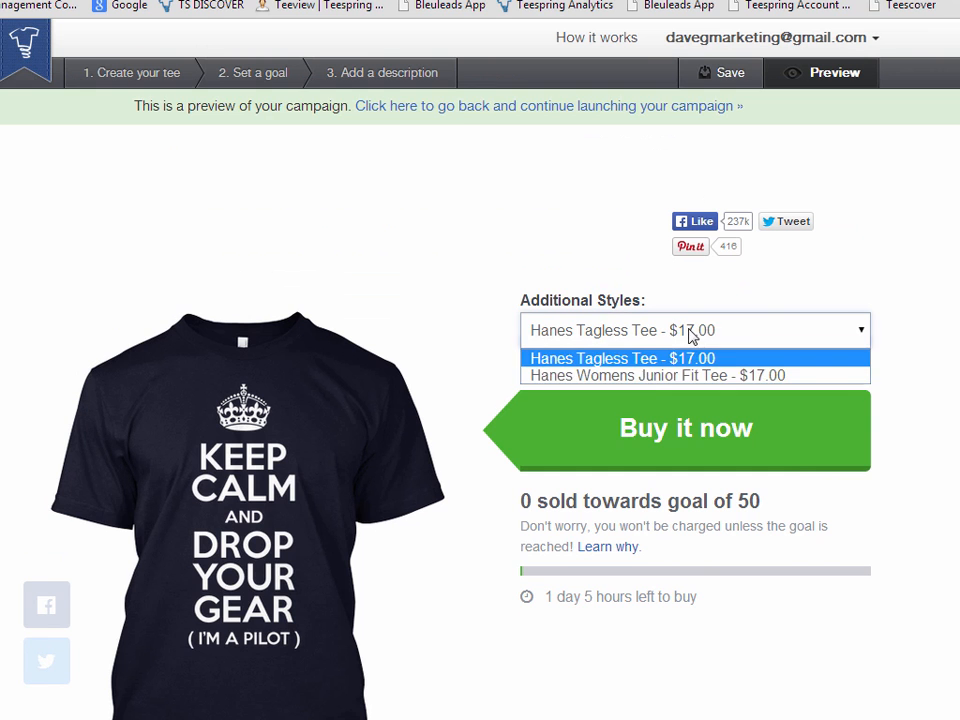
pyautogui.click(643, 376)
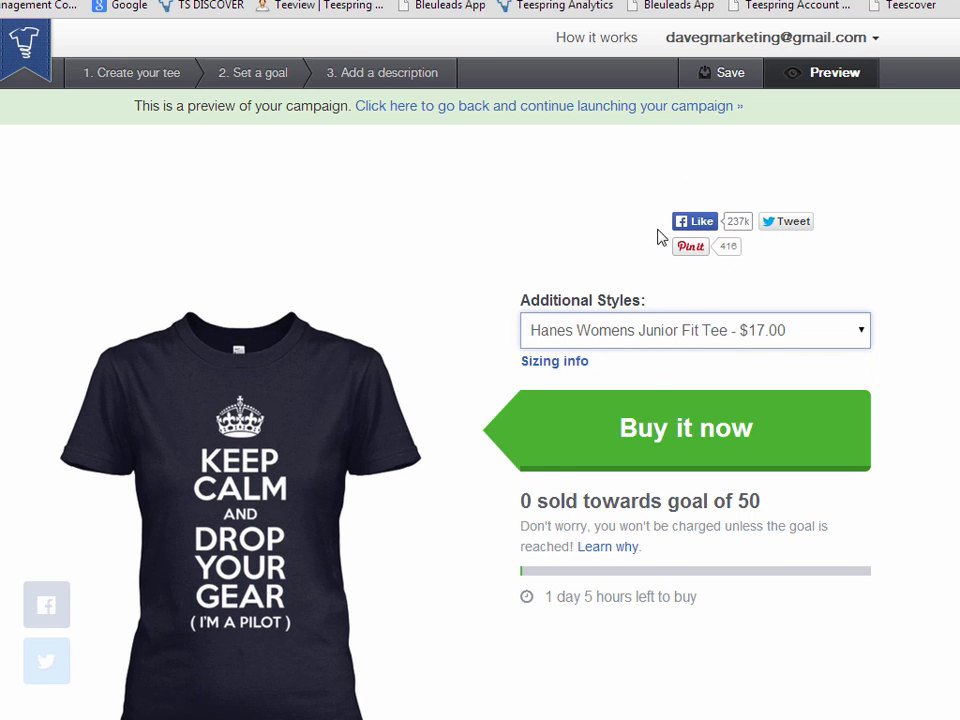
pyautogui.scroll(-2, 315, 356)
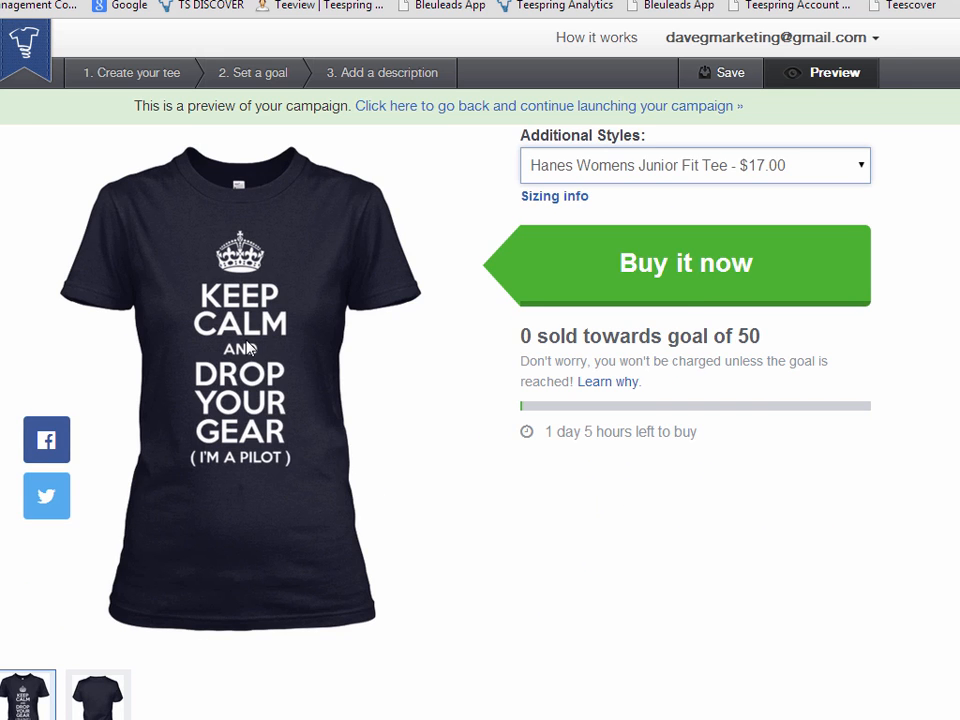
# - Save the women's shirt image from the campaign preview to the Pilots folder as front (1).jpg
pyautogui.rightClick(247, 346)
pyautogui.click(276, 356)
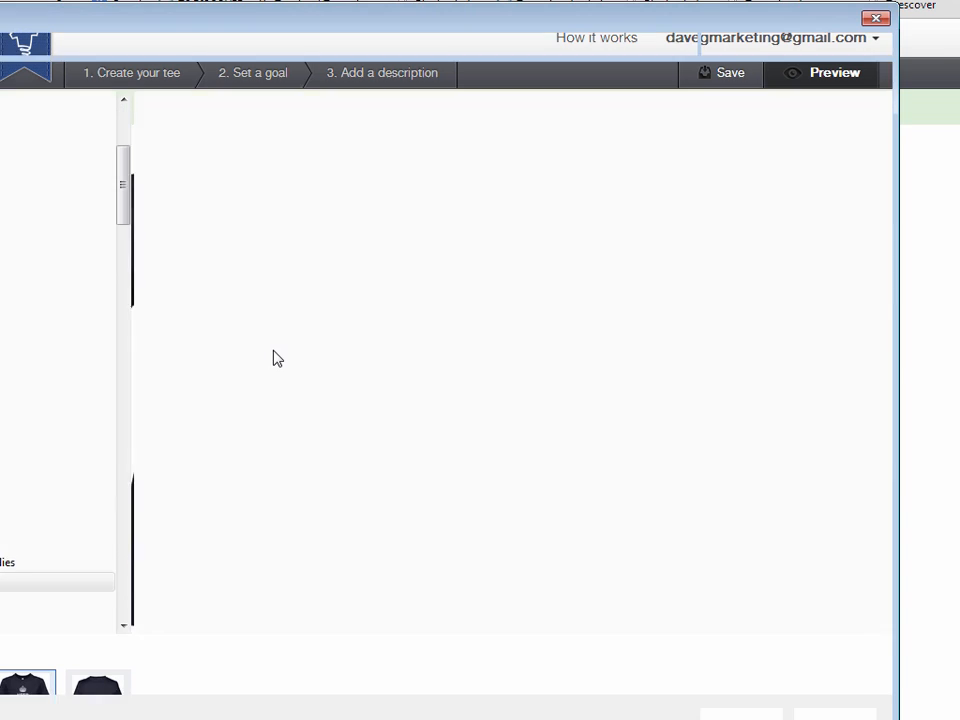
pyautogui.click(766, 717)
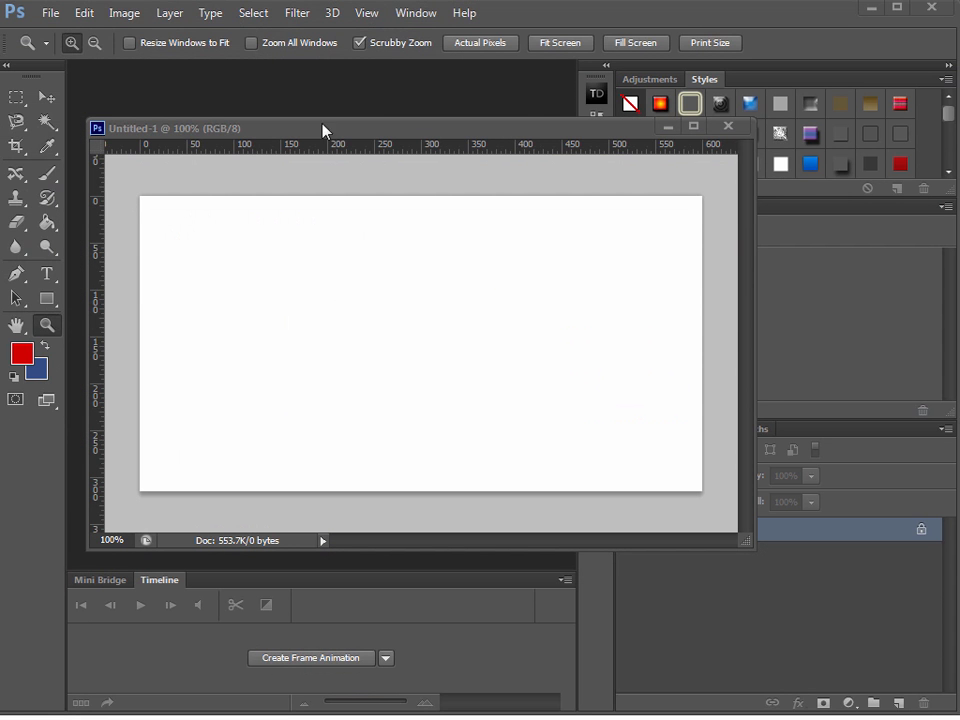
# - Switch to Photoshop, open front (1).jpg and front2.jpg together from the Pilots folder, and separate their document windows
pyautogui.click(48, 13)
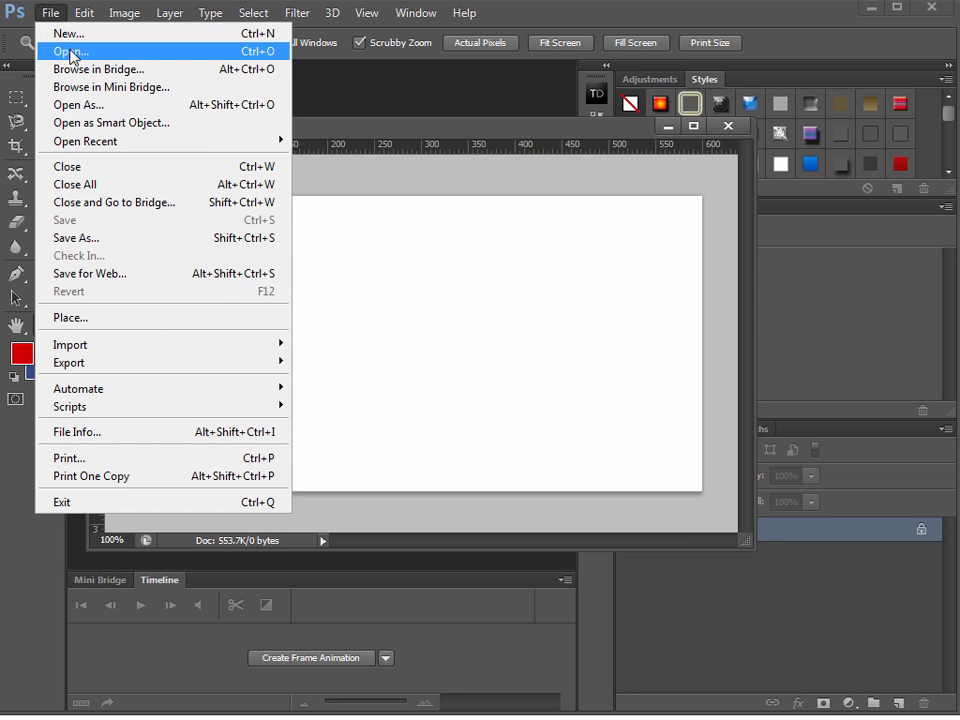
pyautogui.click(70, 52)
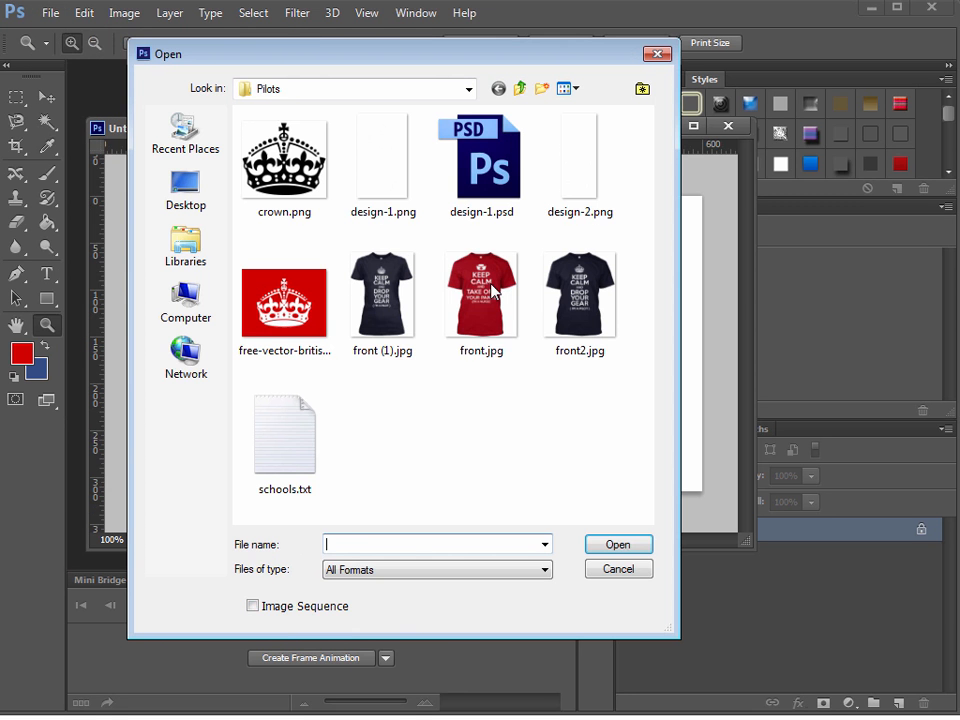
pyautogui.click(388, 322)
pyautogui.keyDown('ctrl'); pyautogui.click(574, 340); pyautogui.keyUp('ctrl')
pyautogui.click(620, 547)
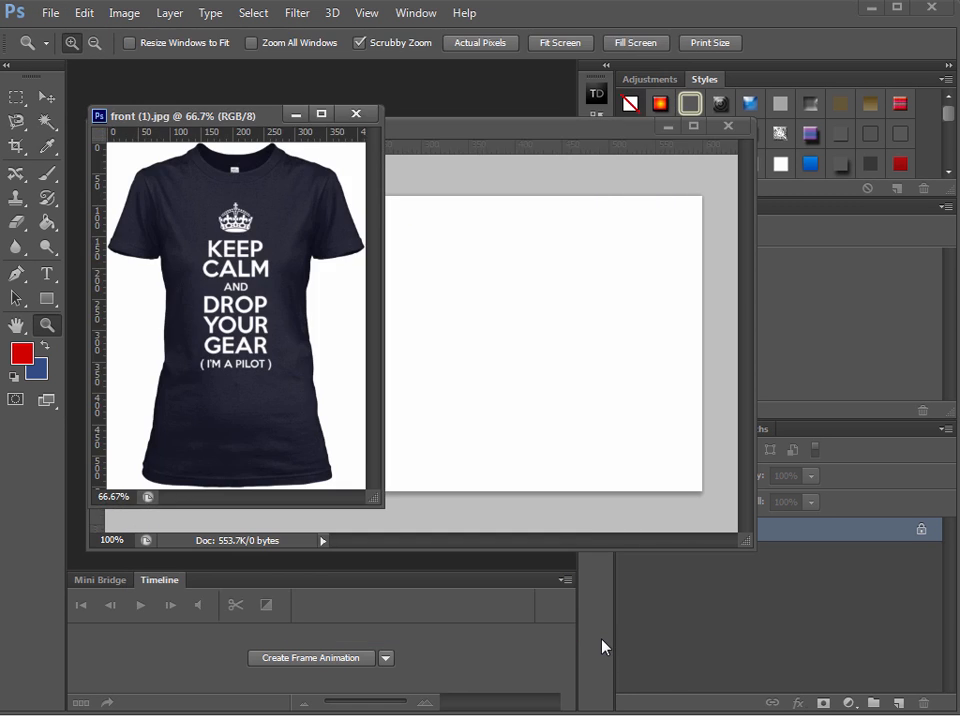
pyautogui.moveTo(291, 142); pyautogui.dragTo(306, 270)
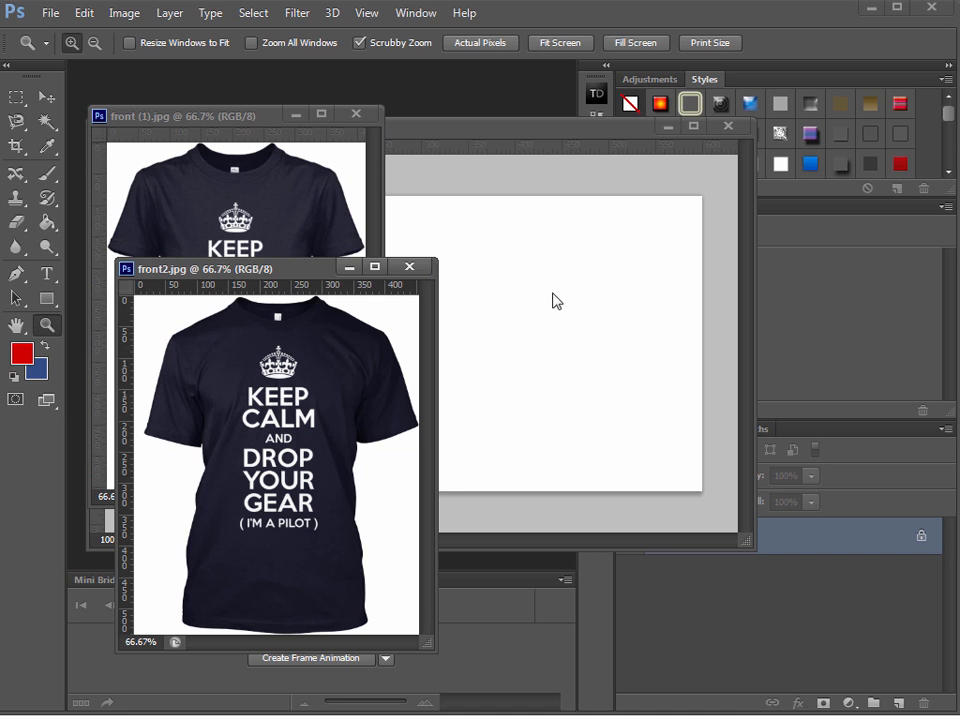
# - Move the blank canvas out of the way and enlarge the front2.jpg window to show the whole men's shirt
pyautogui.click(555, 134)
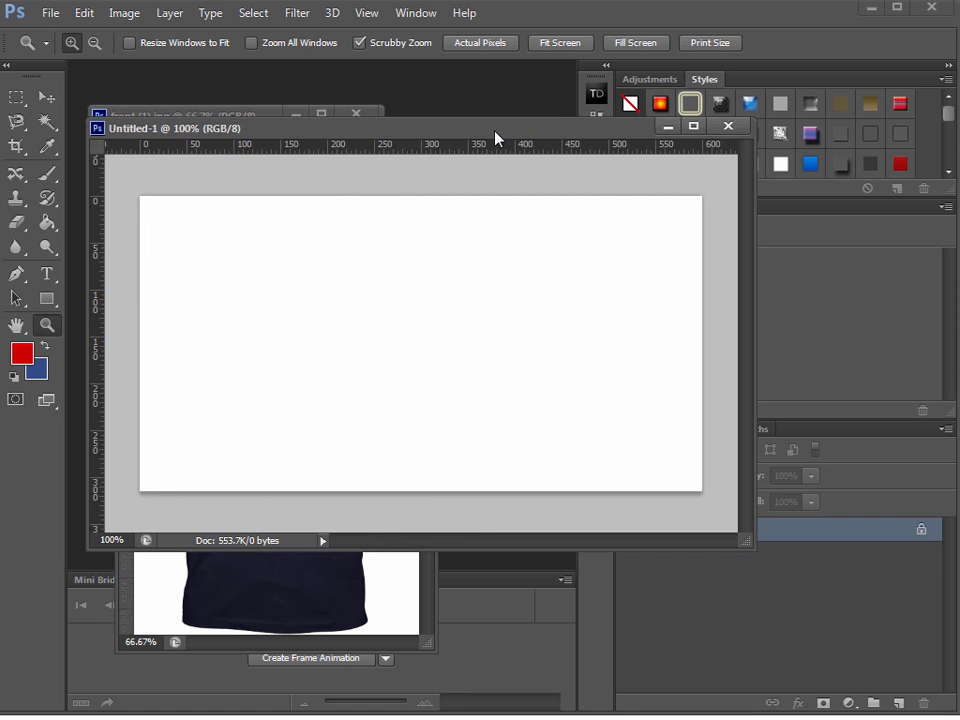
pyautogui.moveTo(497, 137); pyautogui.dragTo(677, 99)
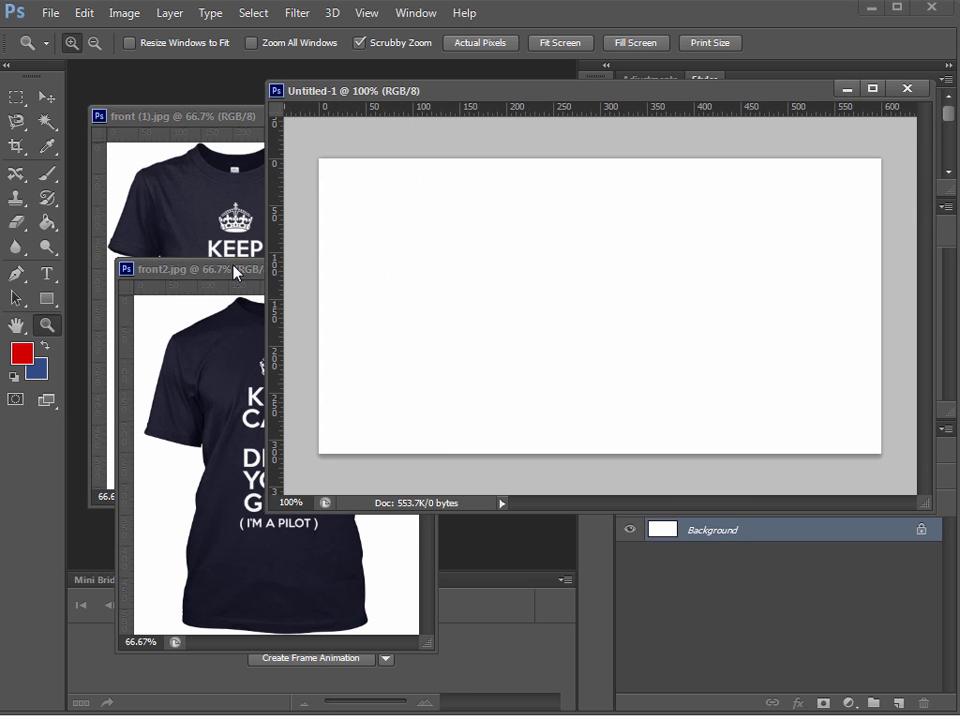
pyautogui.click(236, 272)
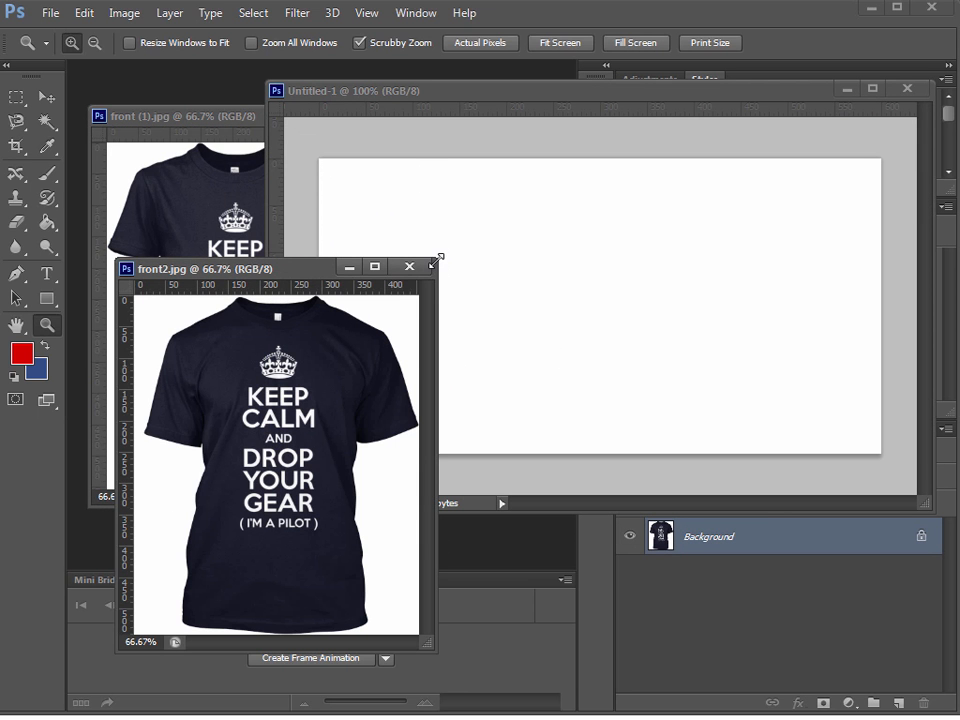
pyautogui.moveTo(437, 260); pyautogui.dragTo(475, 242)
pyautogui.moveTo(318, 254); pyautogui.dragTo(300, 252)
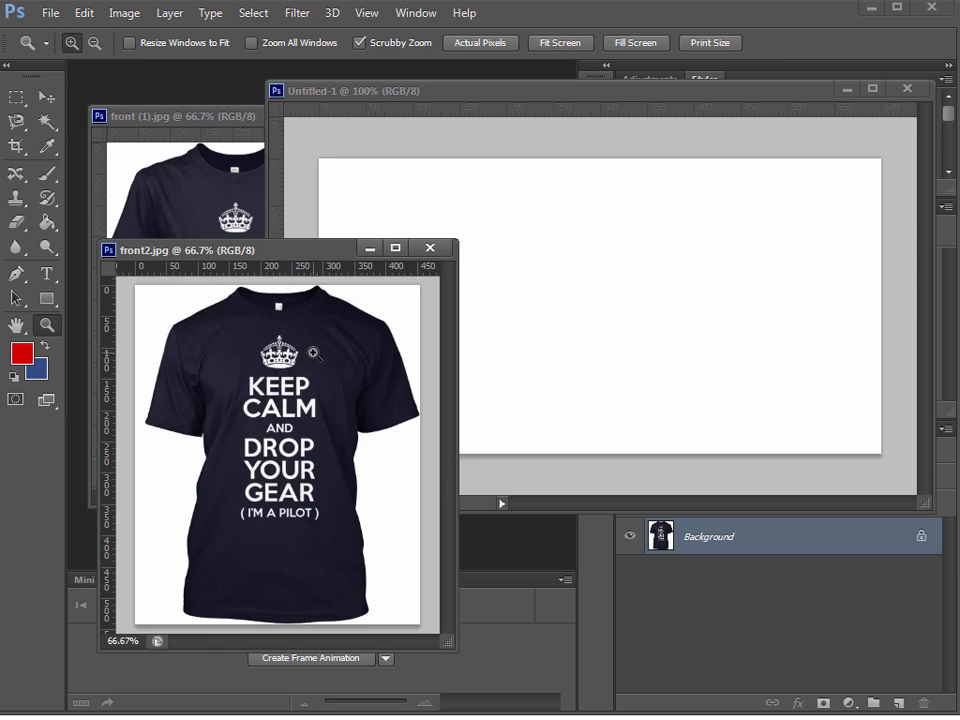
pyautogui.click(46, 96)
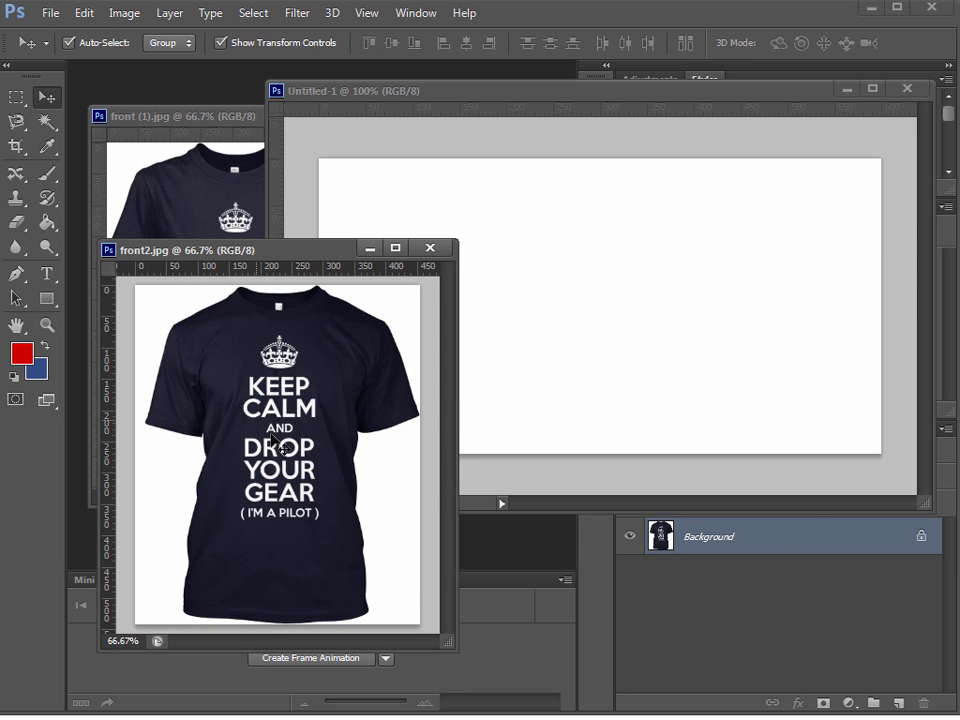
pyautogui.moveTo(689, 91); pyautogui.dragTo(680, 98)
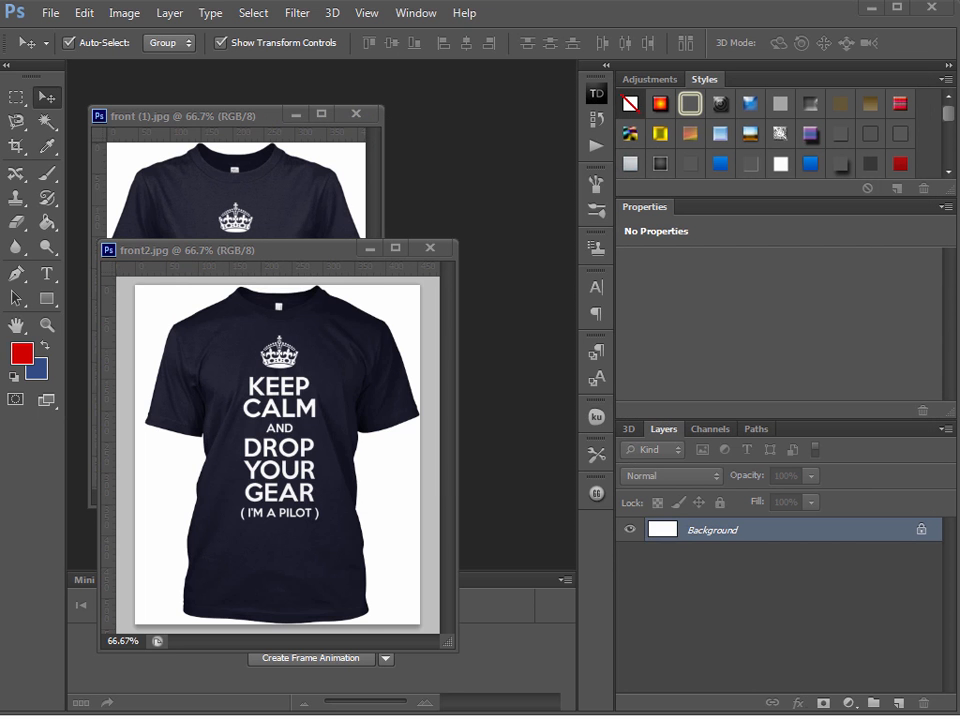
pyautogui.moveTo(332, 262); pyautogui.dragTo(402, 145)
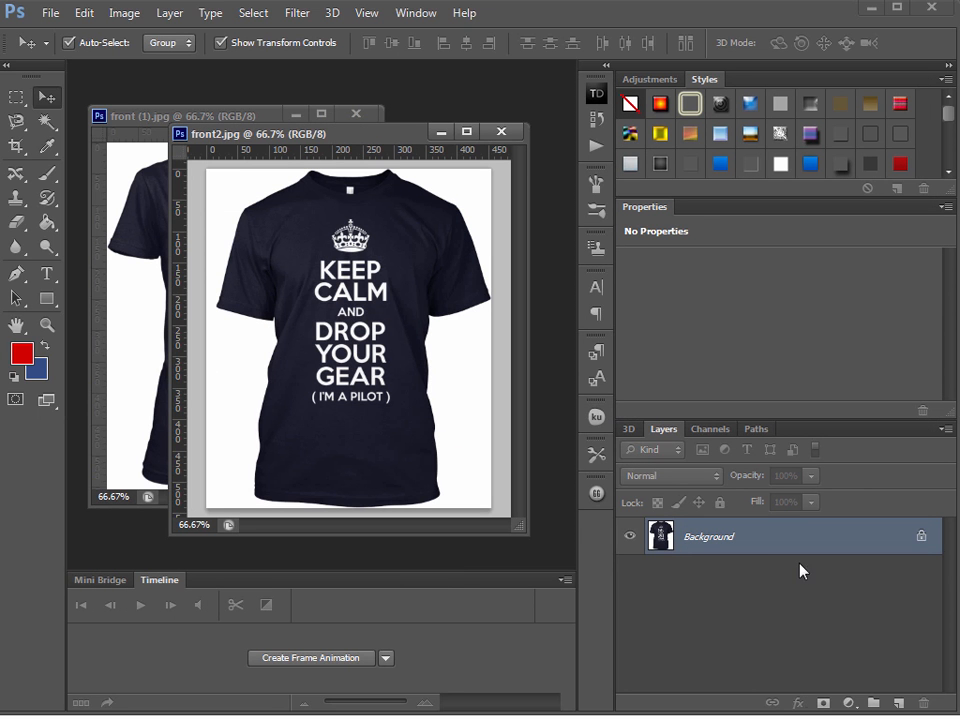
# - Duplicate the Background layer of front2.jpg as Background copy and hide the original layer
pyautogui.rightClick(759, 549)
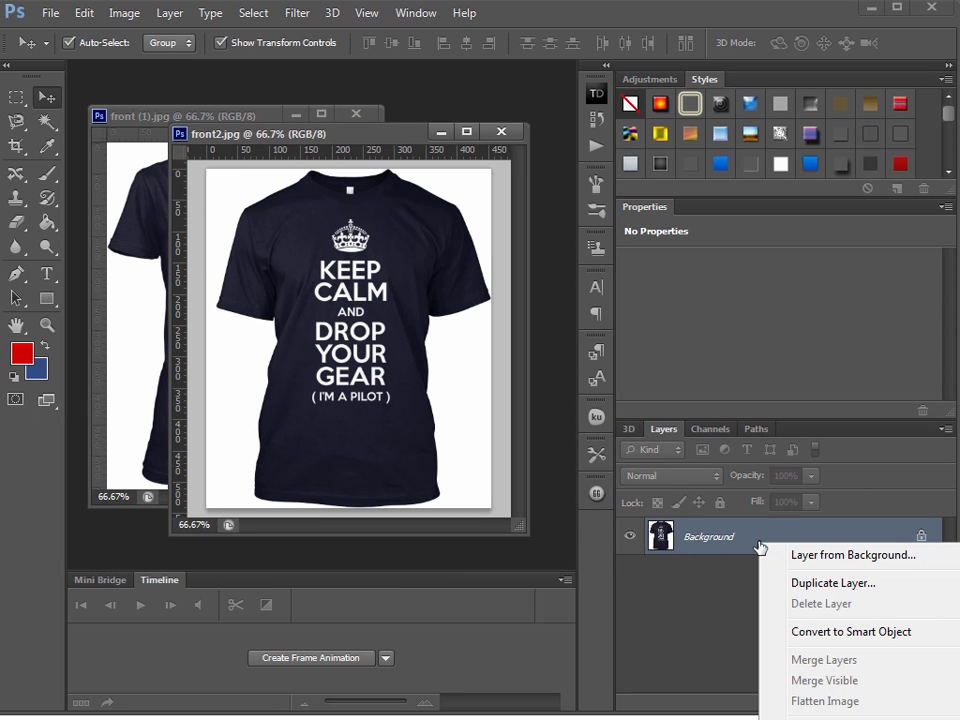
pyautogui.click(803, 583)
pyautogui.click(720, 216)
pyautogui.click(630, 573)
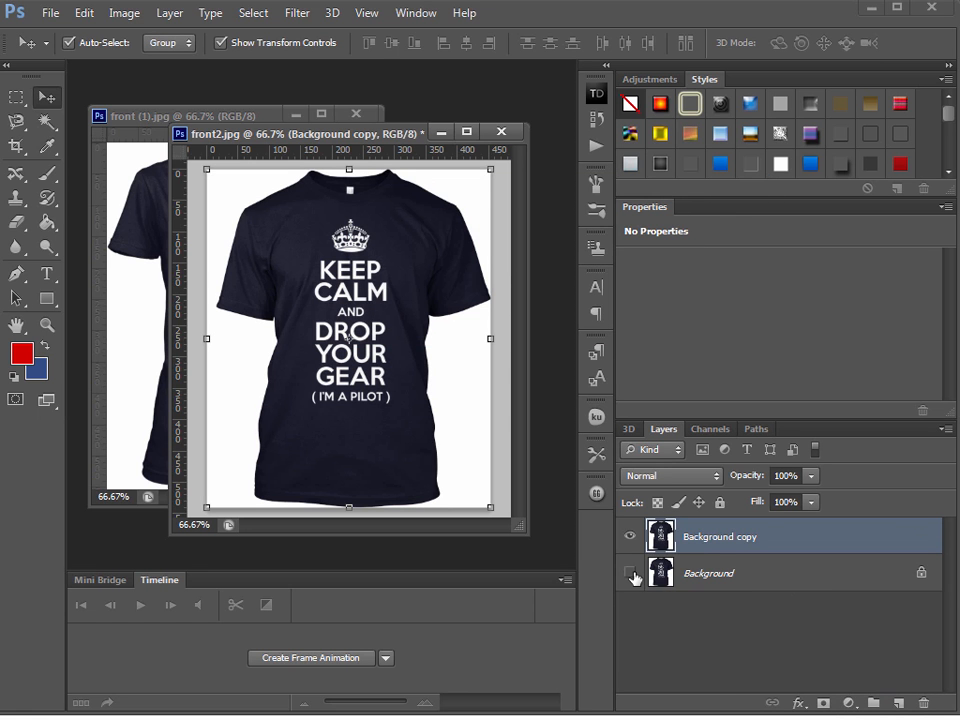
pyautogui.click(786, 580)
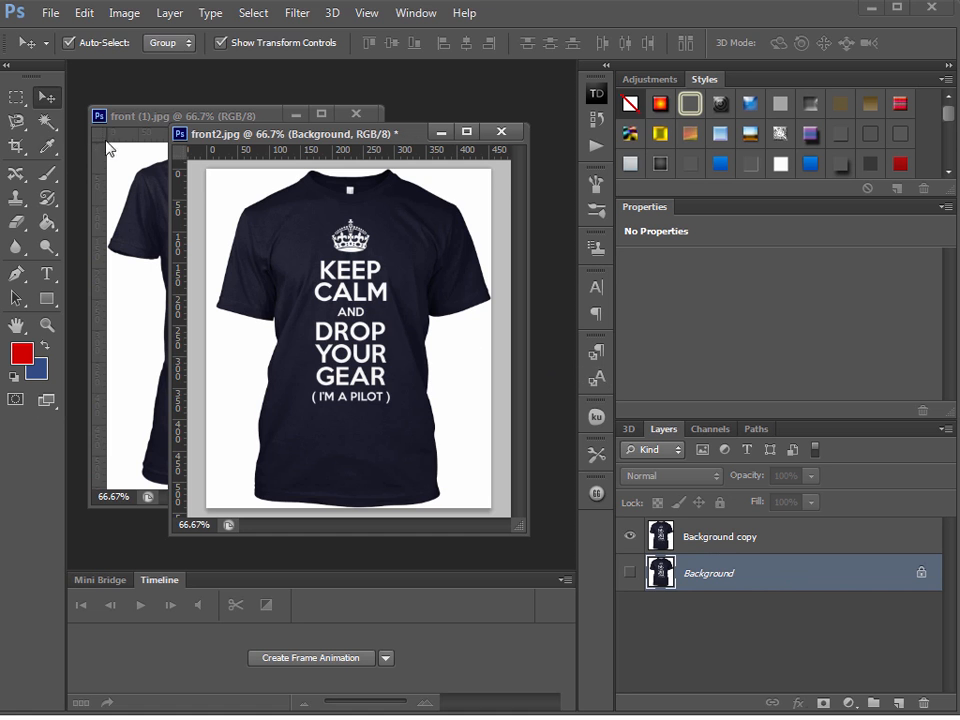
# - Remove the white surroundings of the men's shirt from Background copy with the Magic Wand and clear the selection
pyautogui.click(47, 121)
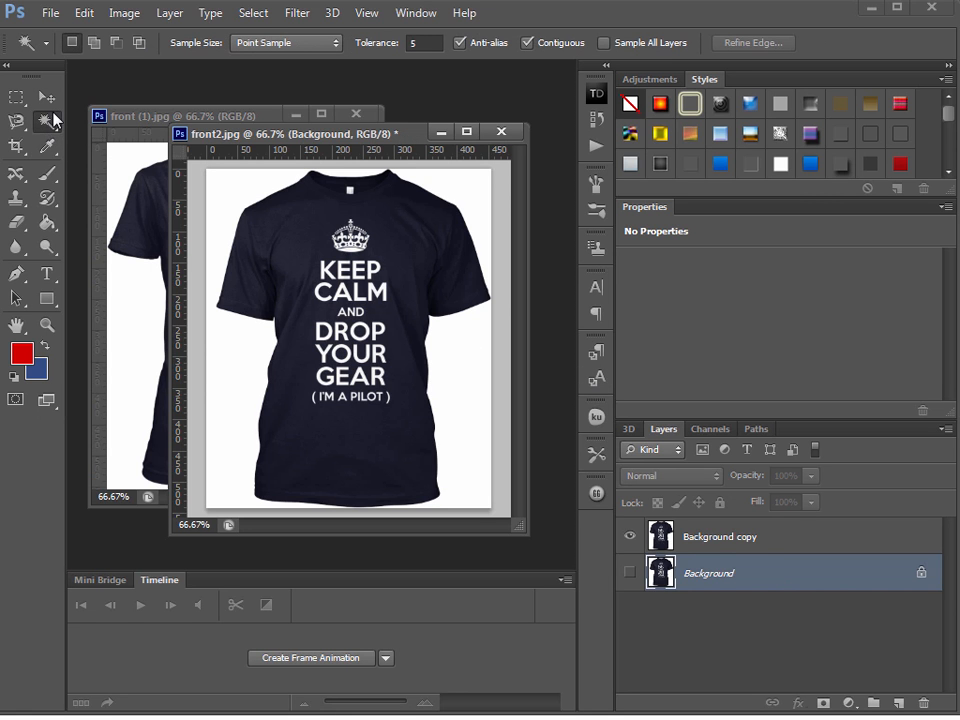
pyautogui.click(231, 200)
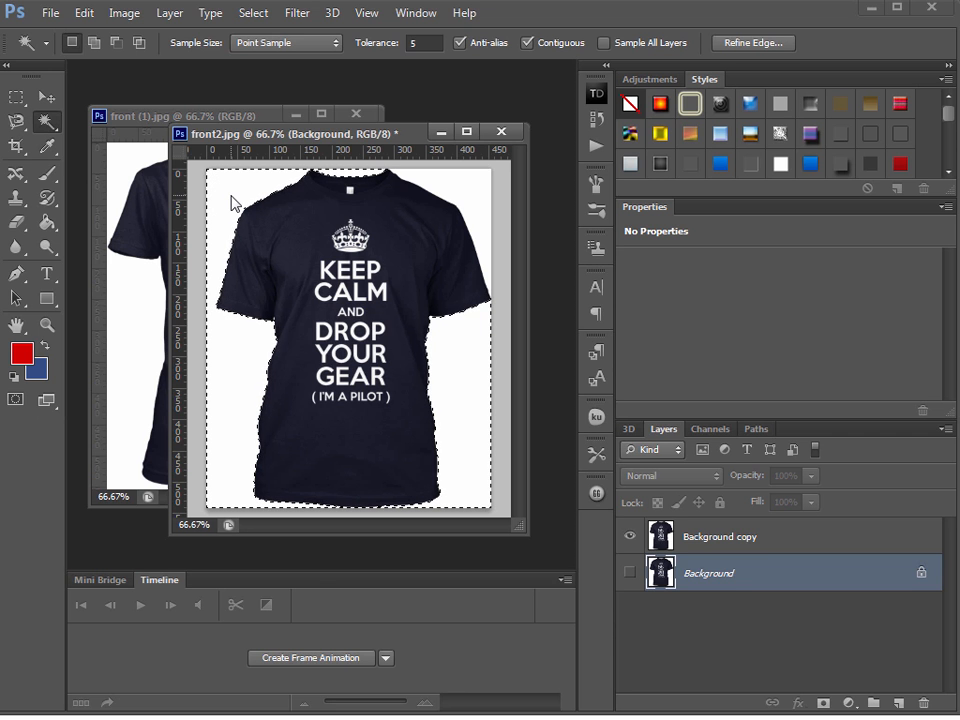
pyautogui.click(755, 548)
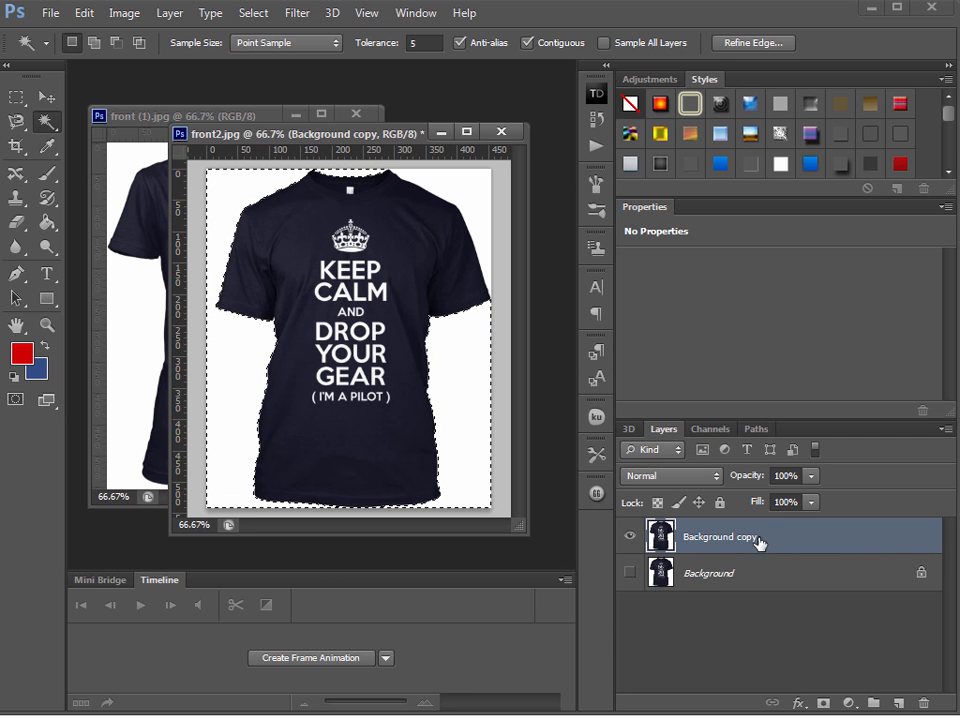
pyautogui.press('Delete')
pyautogui.click(443, 185)
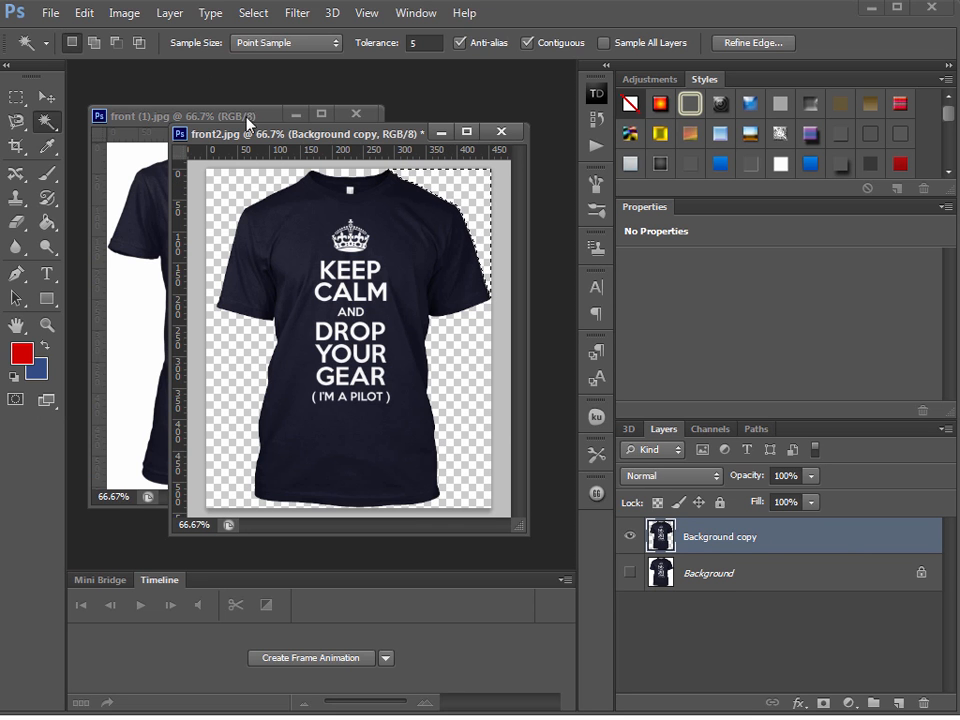
pyautogui.click(253, 13)
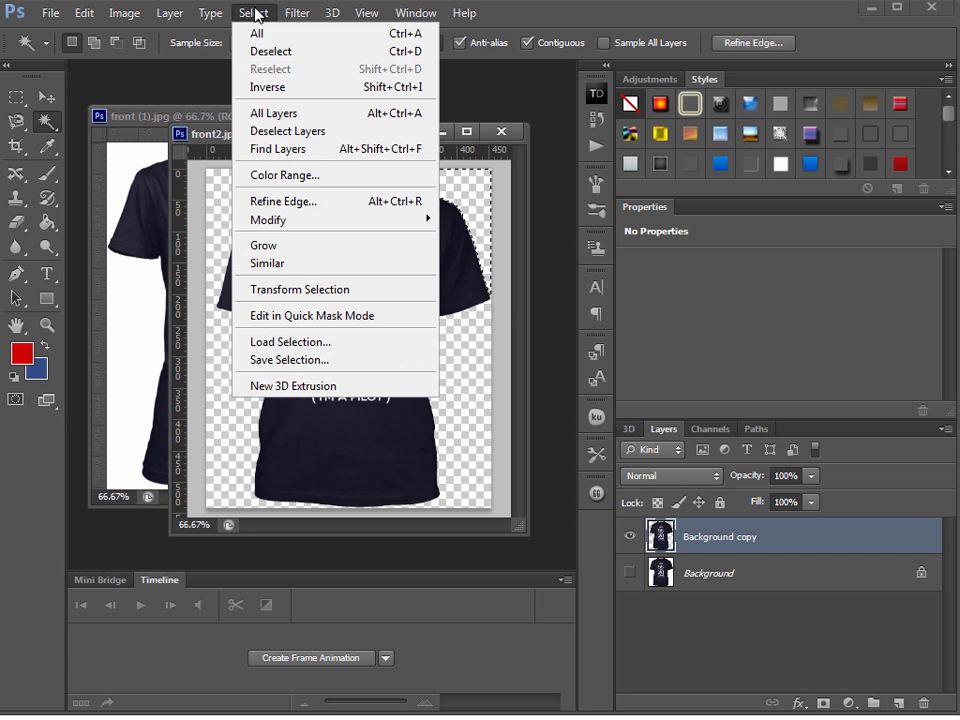
pyautogui.click(263, 51)
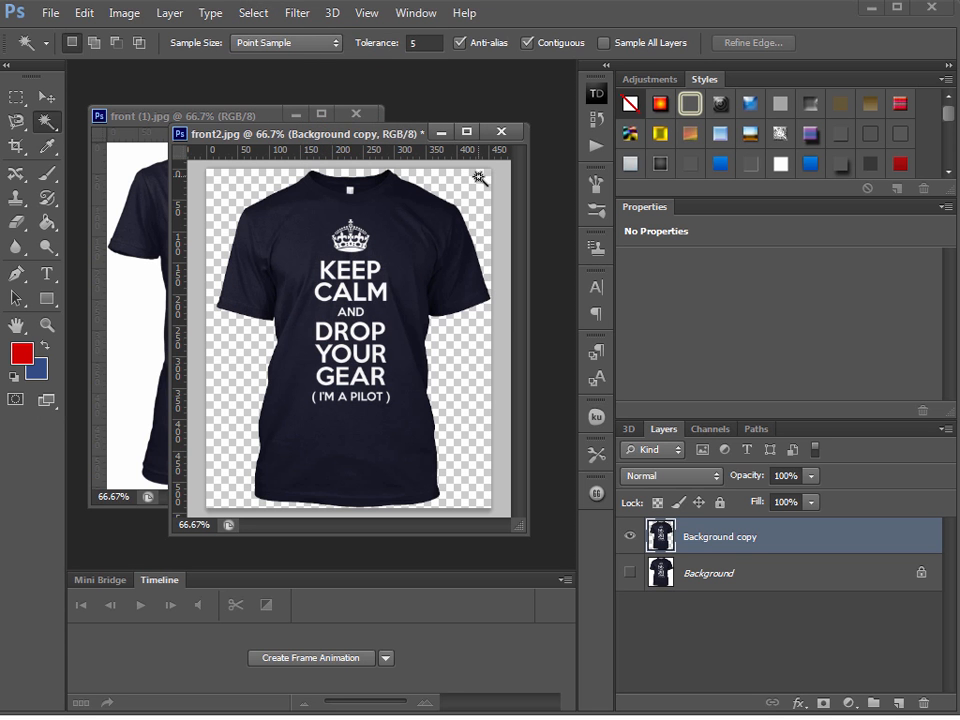
# - Convert the men's shirt cut-out to a smart object and copy it into Untitled-1, aligned with the canvas's upper edge
pyautogui.rightClick(786, 538)
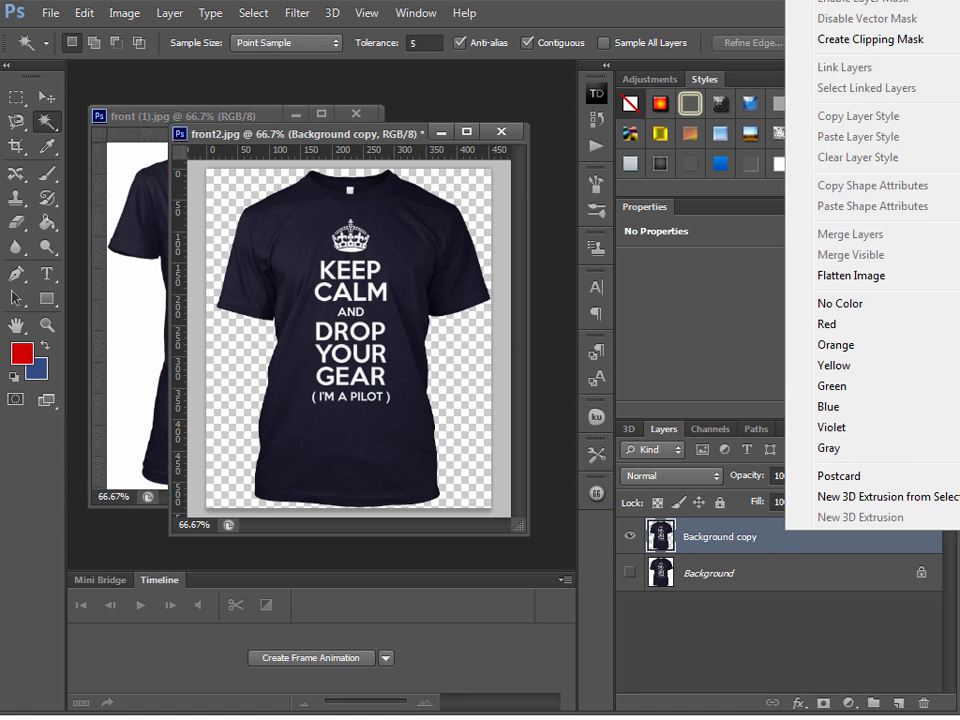
pyautogui.click(747, 205)
pyautogui.moveTo(372, 133); pyautogui.dragTo(670, 138)
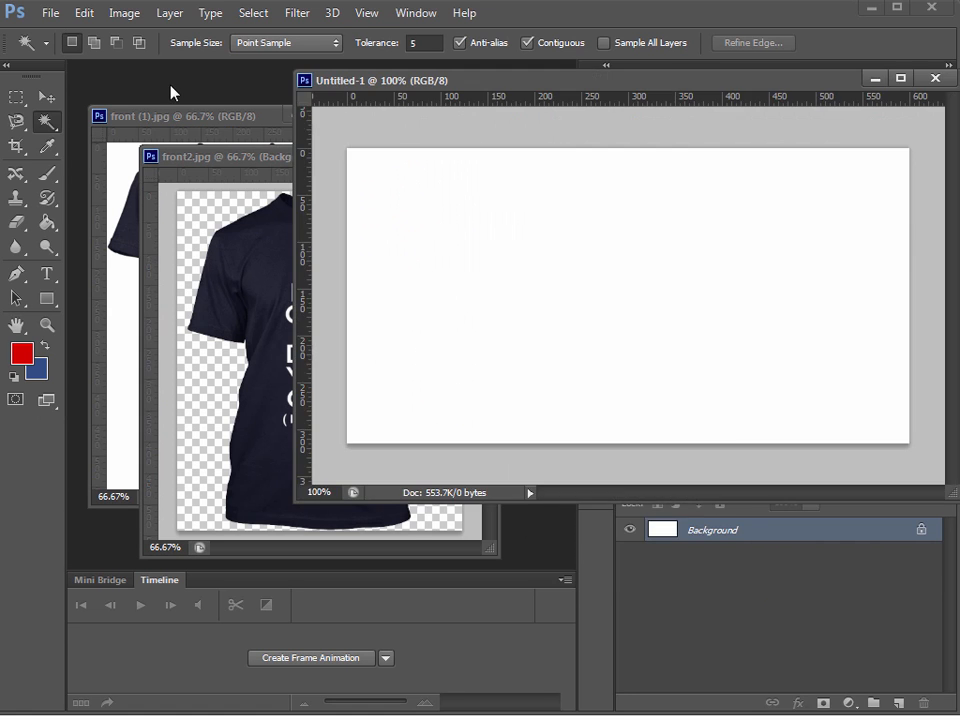
pyautogui.click(45, 99)
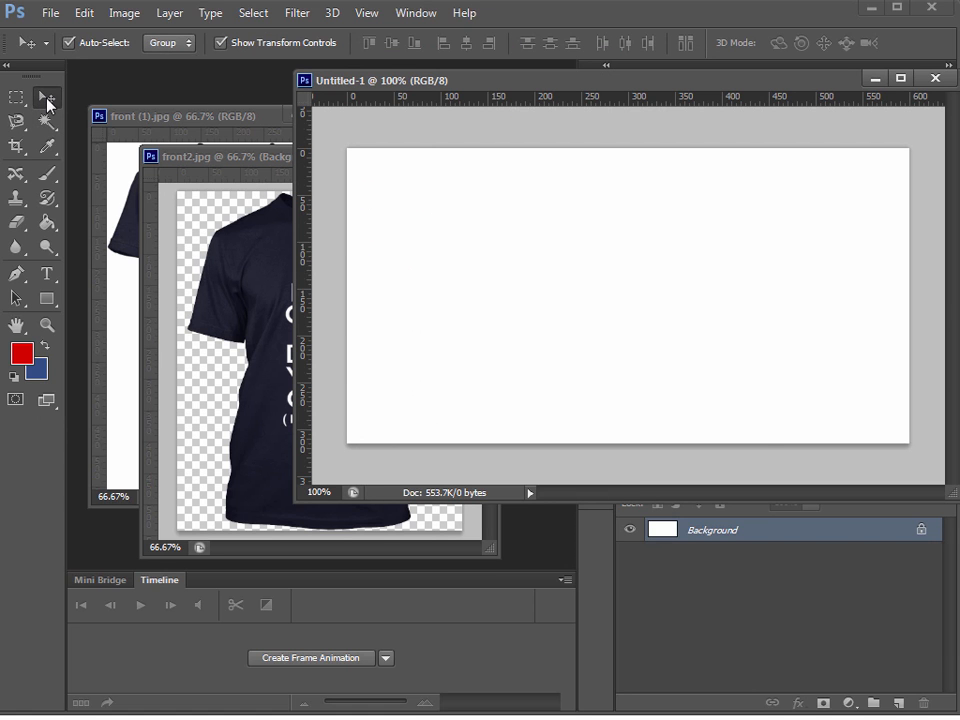
pyautogui.click(242, 262)
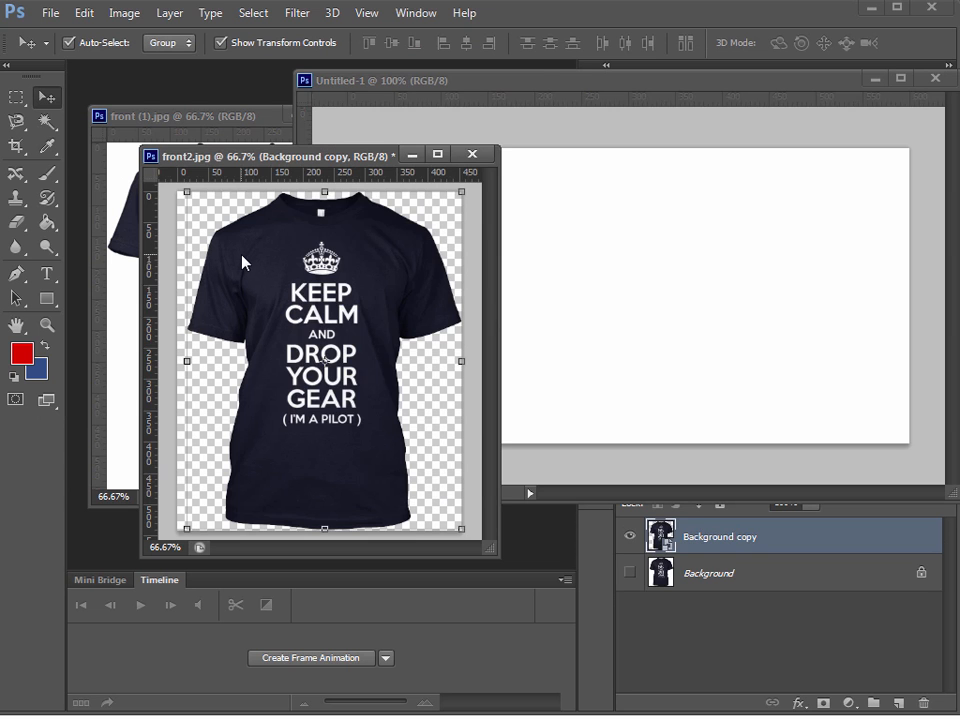
pyautogui.moveTo(309, 308); pyautogui.dragTo(579, 290)
pyautogui.moveTo(646, 262); pyautogui.dragTo(669, 291)
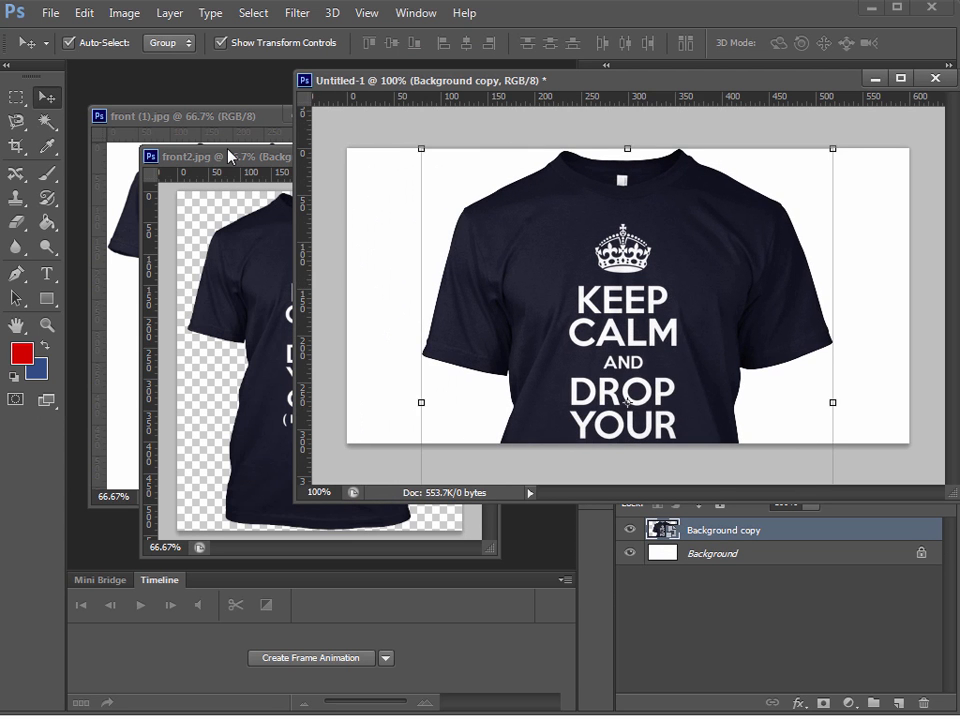
# - Close front2.jpg without saving its changes
pyautogui.click(290, 157)
pyautogui.click(471, 154)
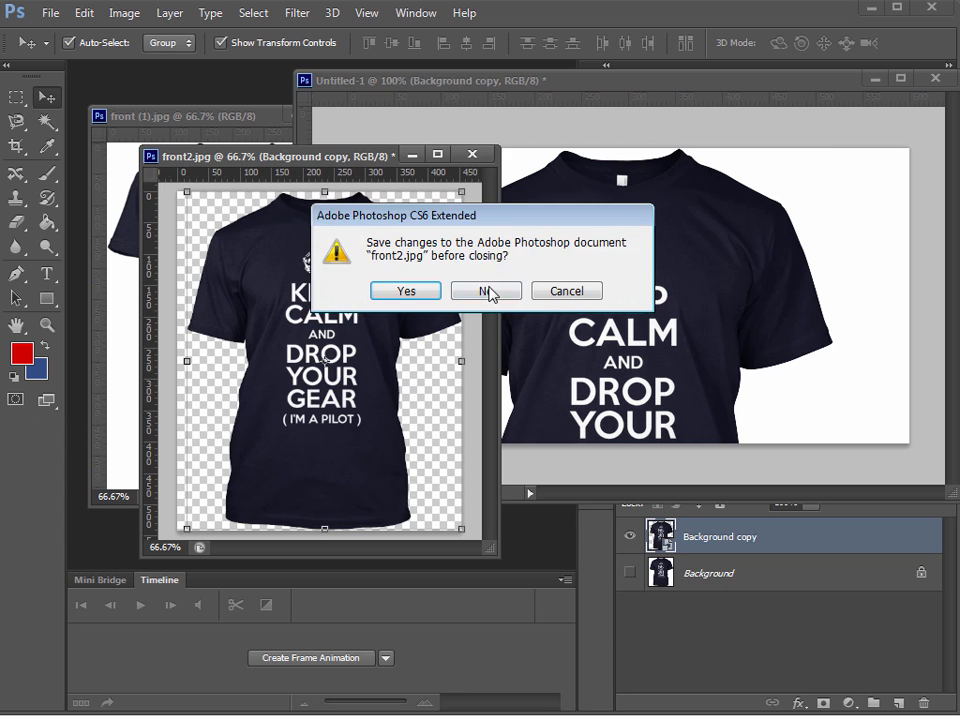
pyautogui.click(487, 291)
# - Duplicate the Background layer of front (1).jpg as Background copy and hide the original layer
pyautogui.click(193, 117)
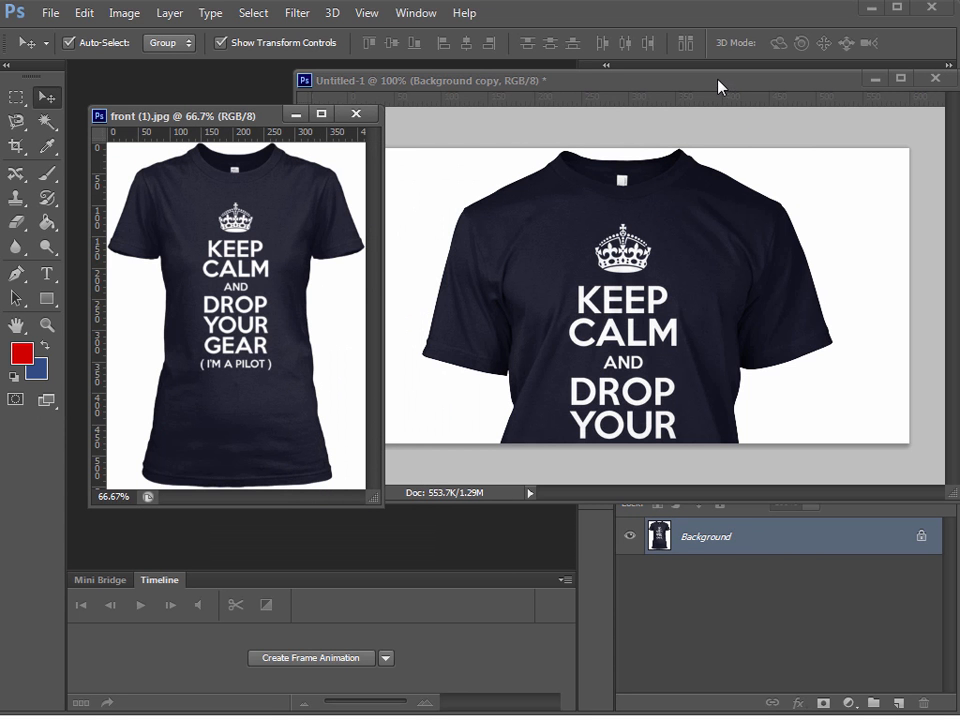
pyautogui.rightClick(758, 544)
pyautogui.click(820, 580)
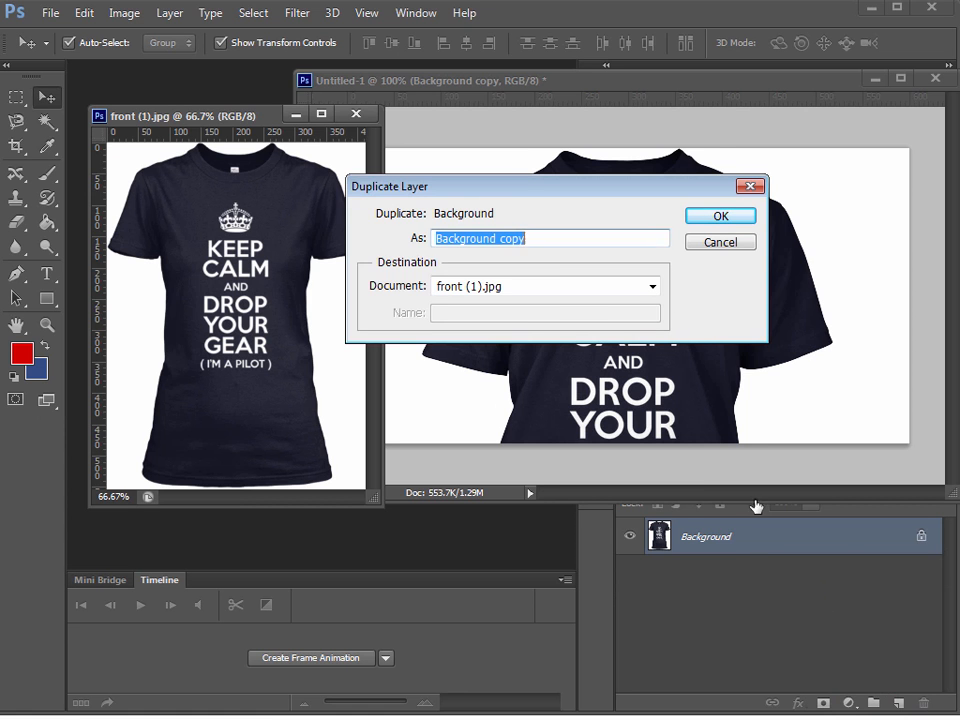
pyautogui.click(720, 219)
pyautogui.click(630, 573)
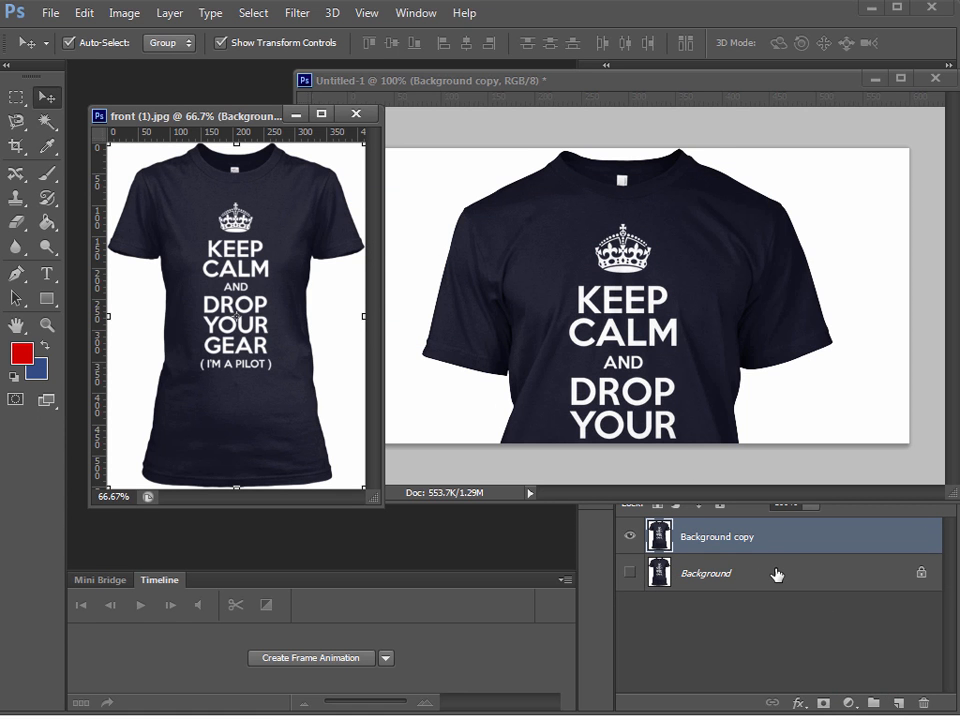
# - Delete the white area around the women's shirt on Background copy with the Magic Wand and clear the selection
pyautogui.click(46, 120)
pyautogui.click(120, 155)
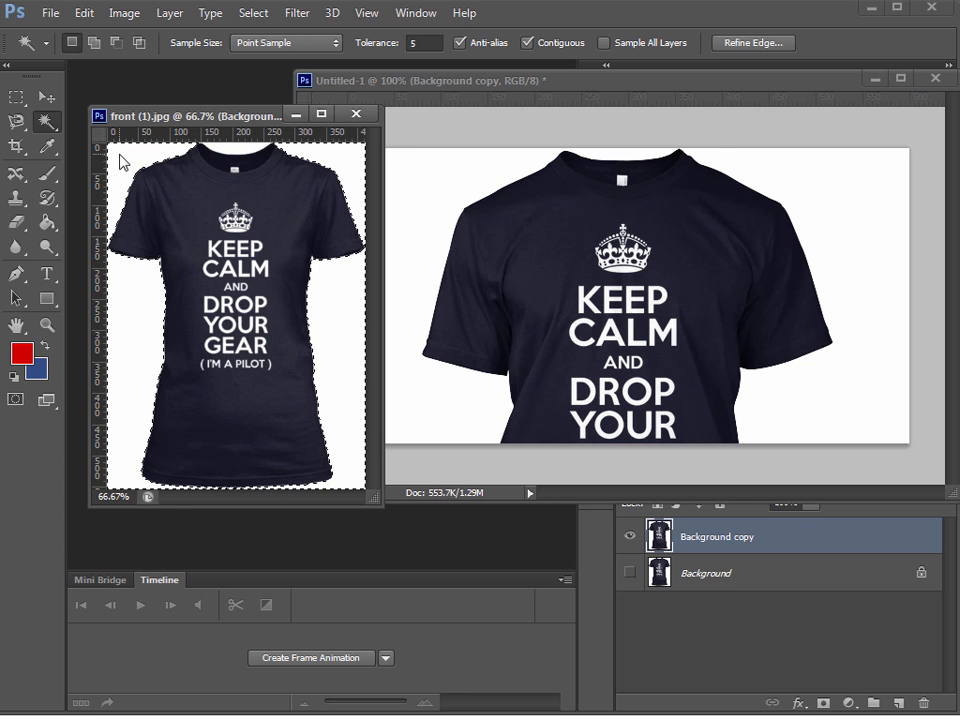
pyautogui.press('Delete')
pyautogui.click(238, 150)
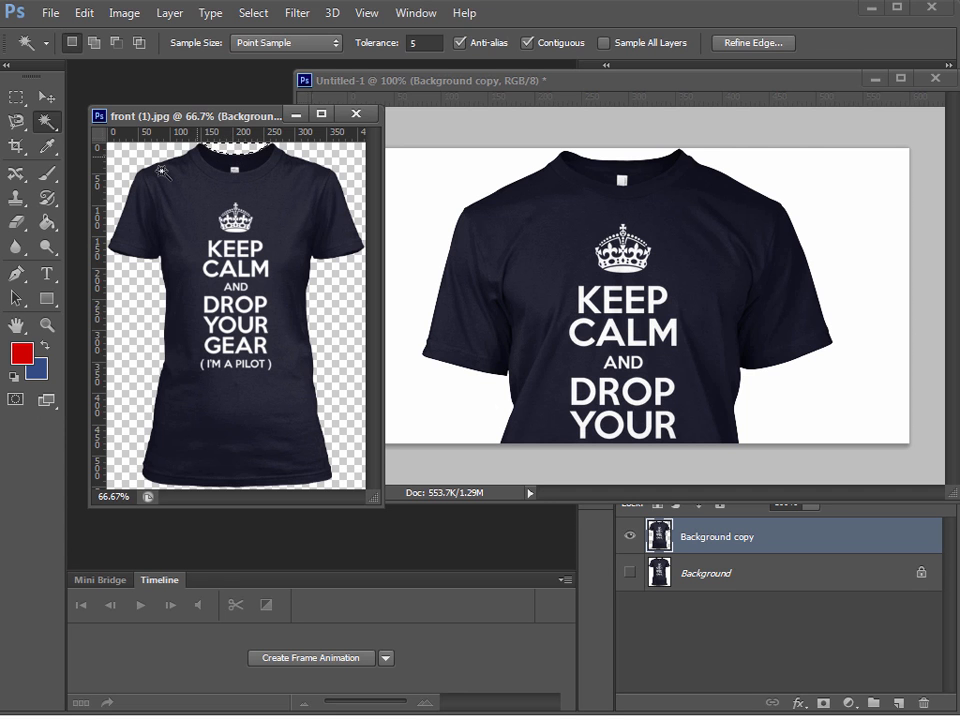
pyautogui.hotkey('ctrl', 'd')
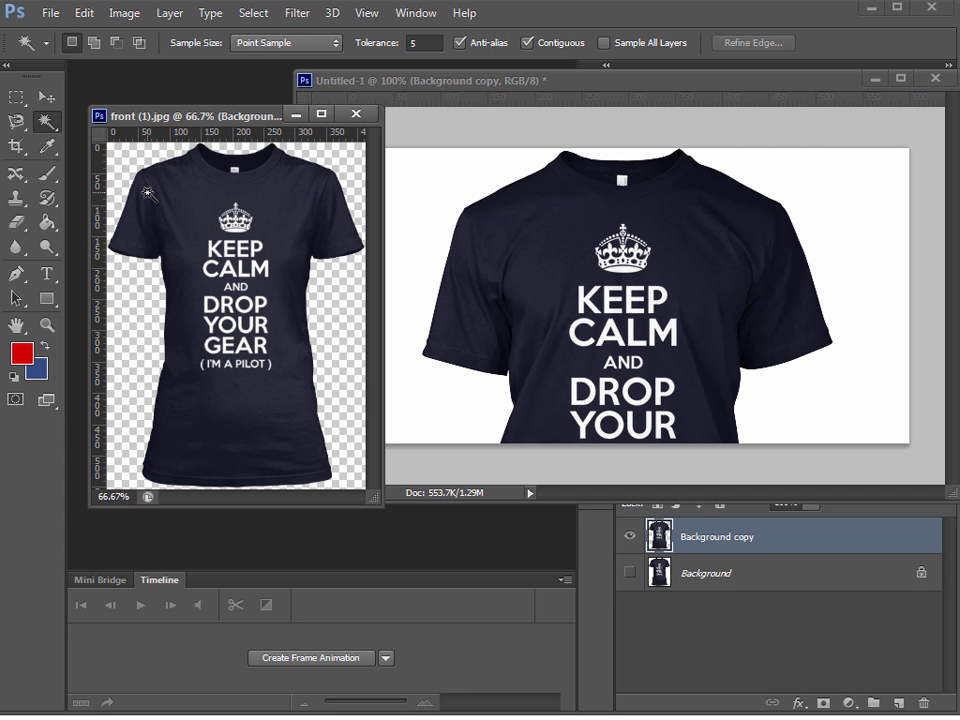
# - Convert the women's shirt cut-out to a smart object and copy it into Untitled-1
pyautogui.click(46, 96)
pyautogui.rightClick(765, 542)
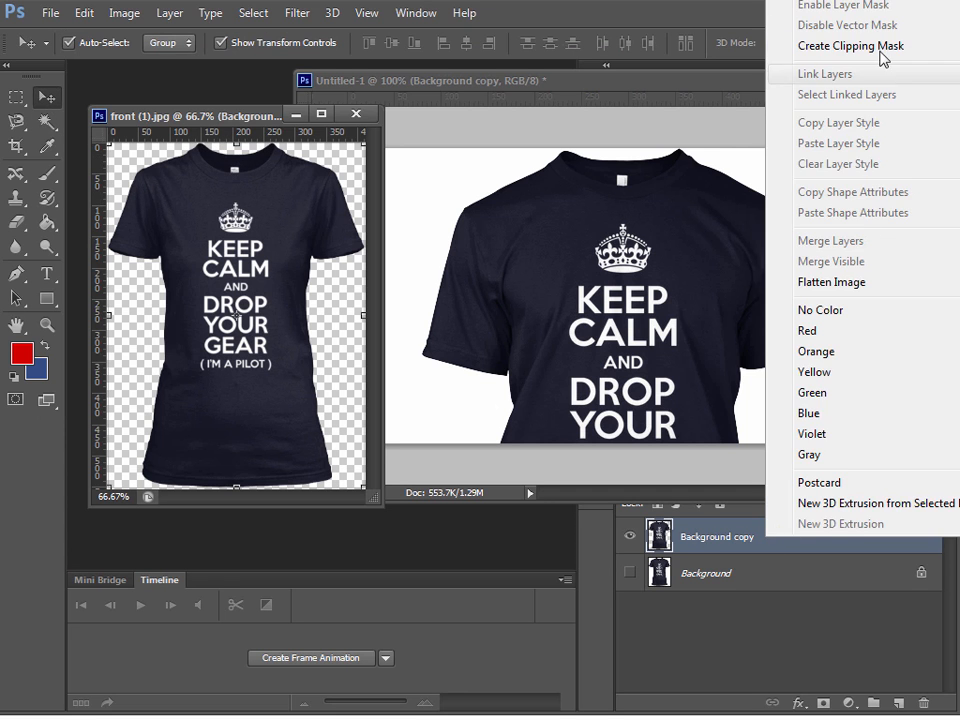
pyautogui.click(585, 252)
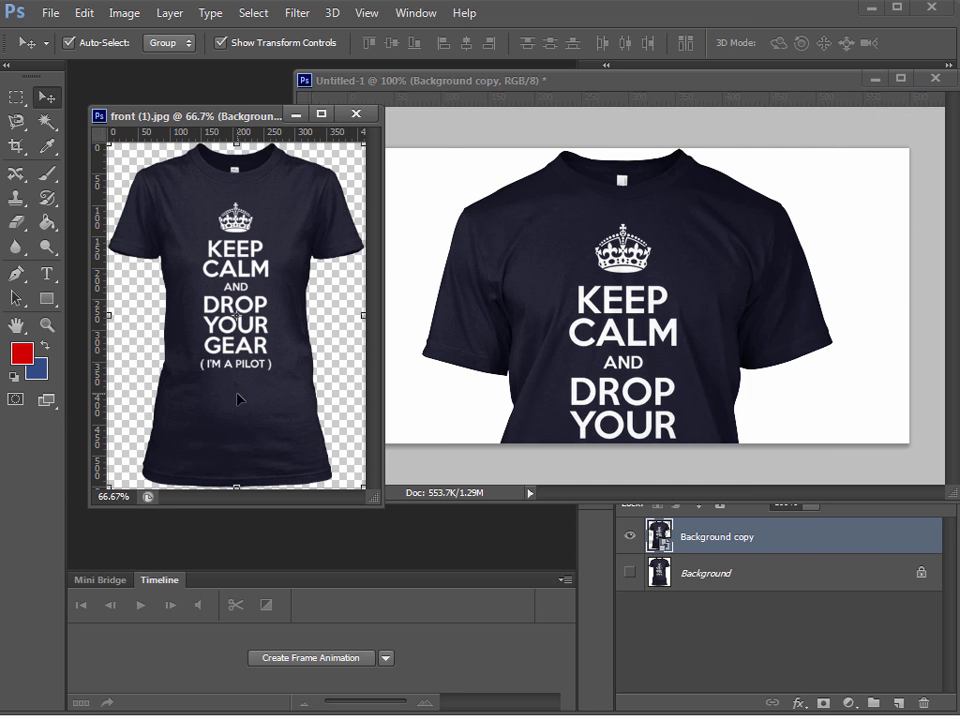
pyautogui.moveTo(215, 395); pyautogui.dragTo(611, 349)
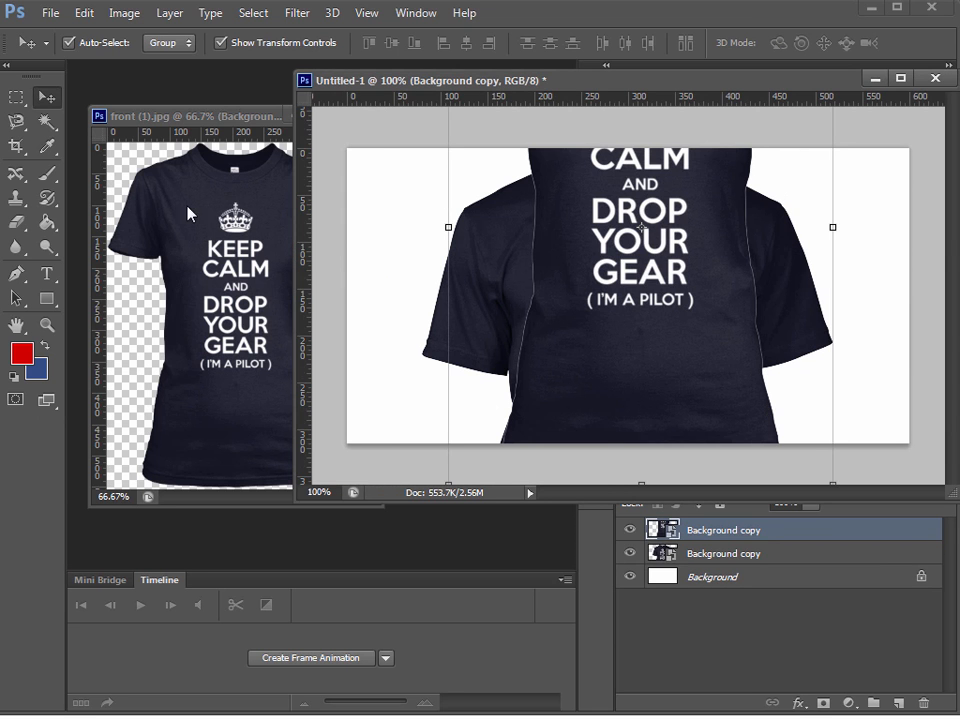
# - Close front (1).jpg without saving its changes
pyautogui.click(224, 116)
pyautogui.click(355, 114)
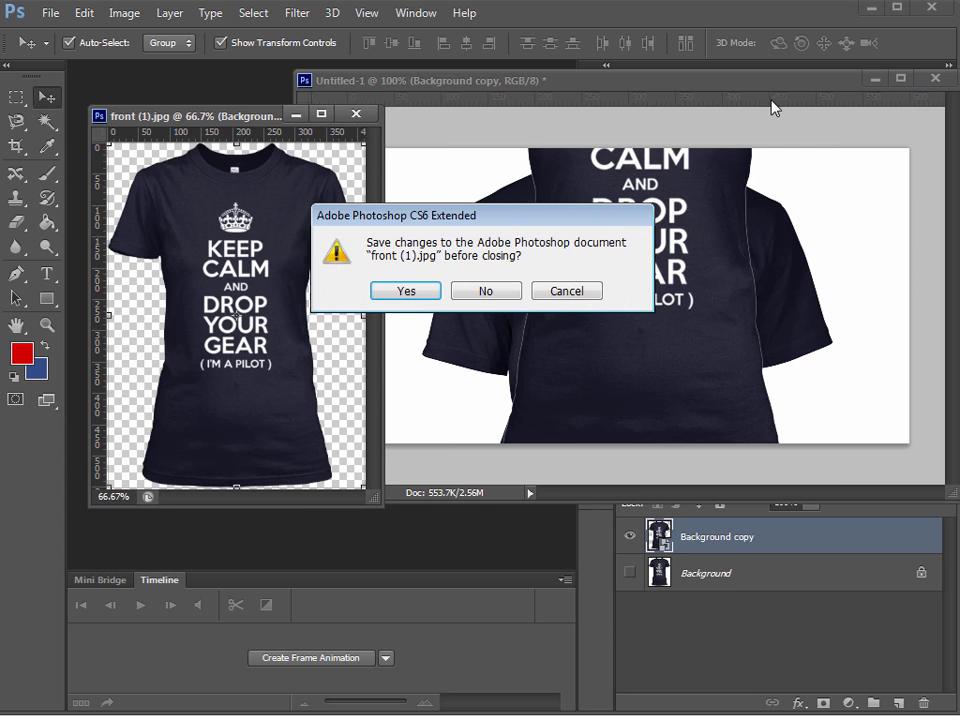
pyautogui.click(479, 291)
pyautogui.moveTo(823, 80); pyautogui.dragTo(604, 154)
# - Move the women's shirt to the left part of the canvas with its neckline showing and hide its layer
pyautogui.moveTo(370, 275); pyautogui.dragTo(375, 362)
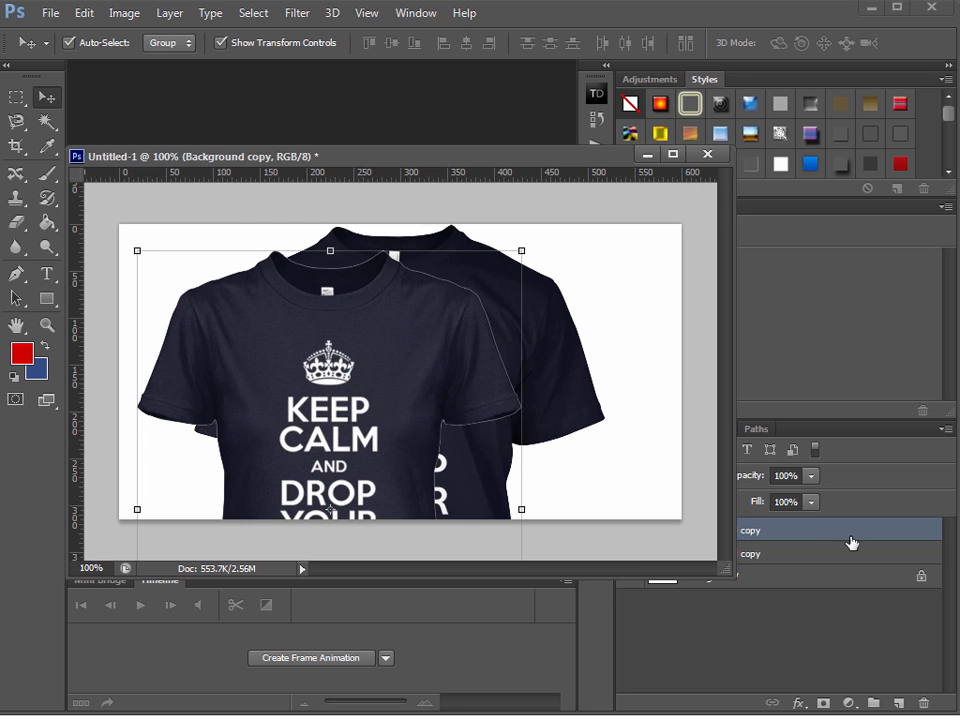
pyautogui.moveTo(576, 164); pyautogui.dragTo(400, 121)
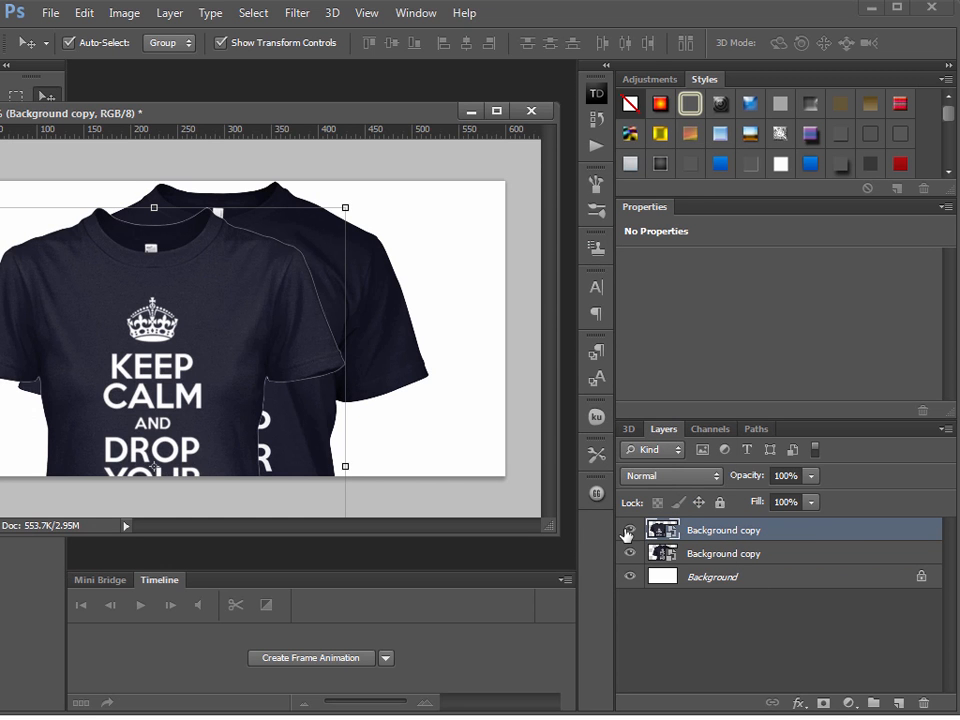
pyautogui.click(629, 530)
pyautogui.moveTo(411, 119); pyautogui.dragTo(636, 101)
# - Scale the men's shirt to about 72% and center it at about X 304 px, Y 202 px on the canvas
pyautogui.click(624, 325)
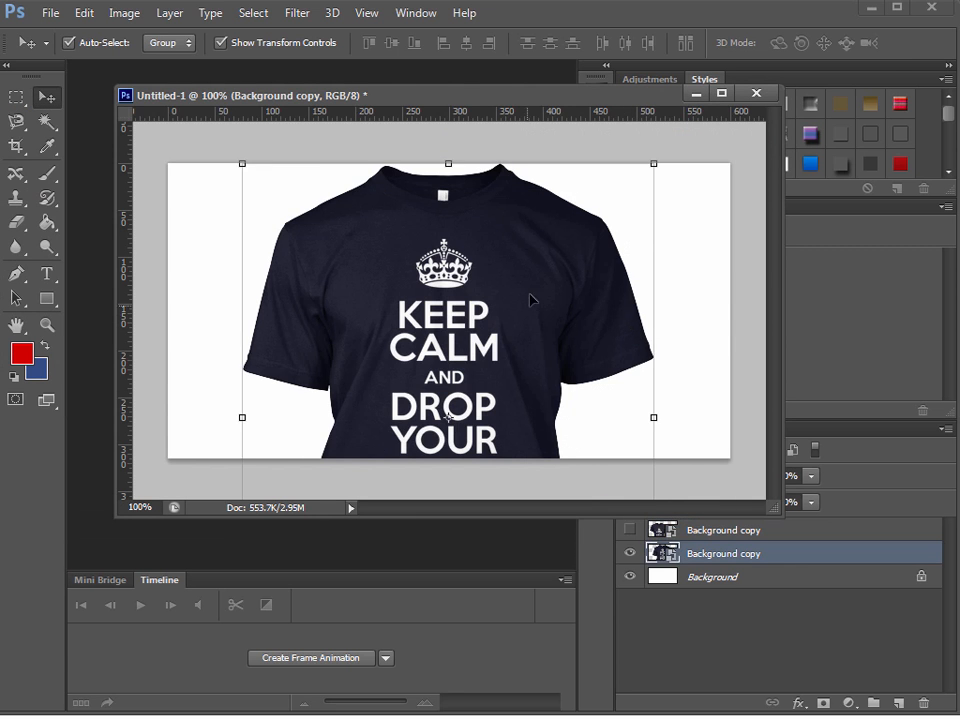
pyautogui.moveTo(543, 261); pyautogui.dragTo(546, 261)
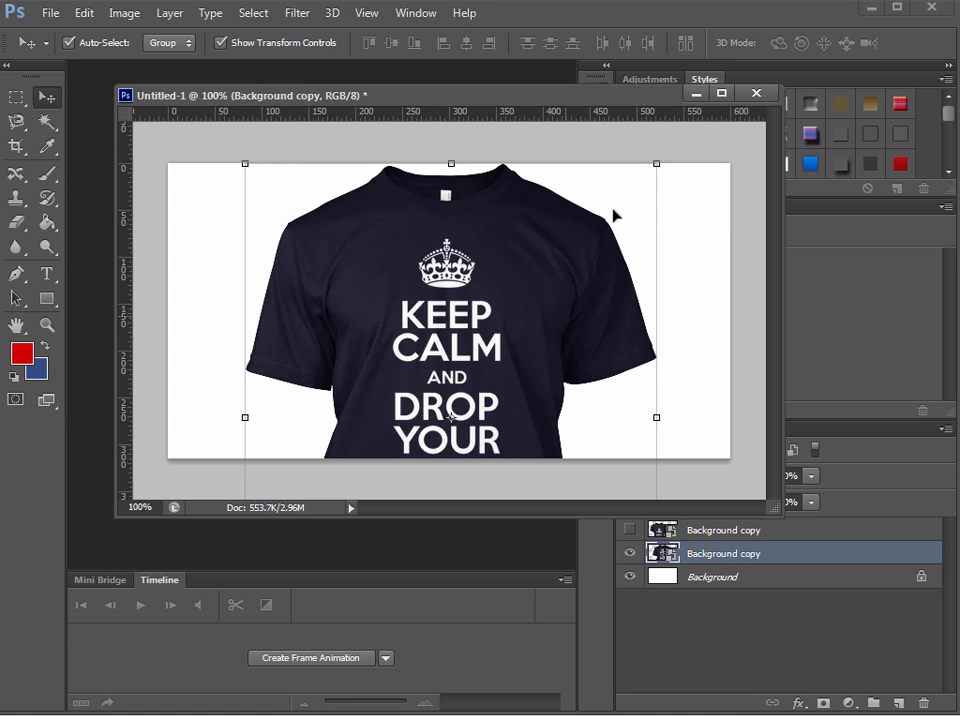
pyautogui.click(657, 162)
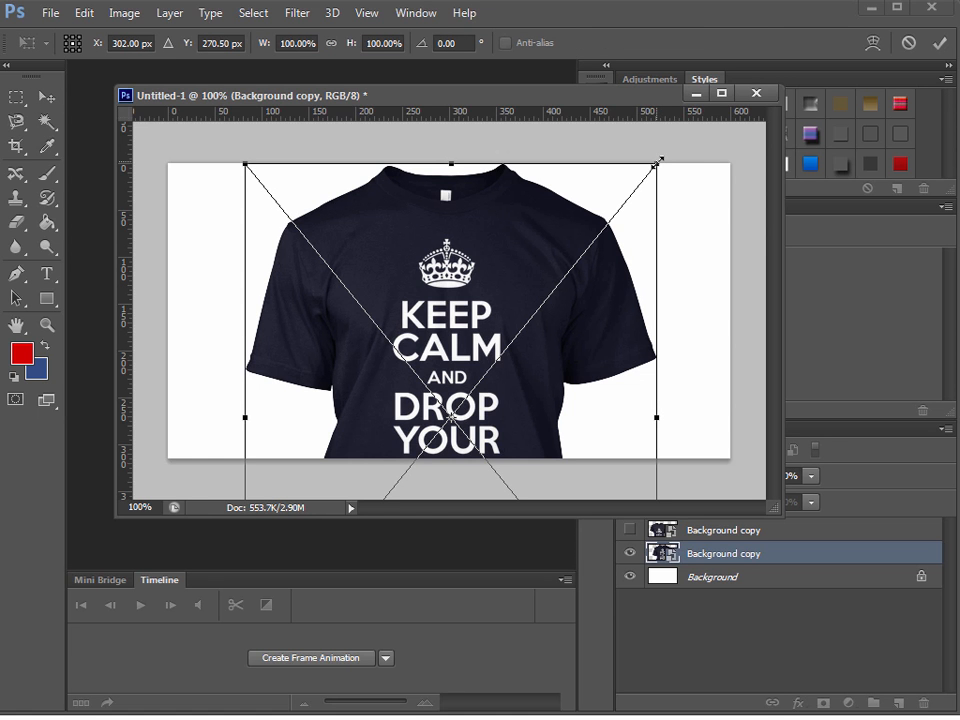
pyautogui.moveTo(657, 162); pyautogui.dragTo(598, 233)
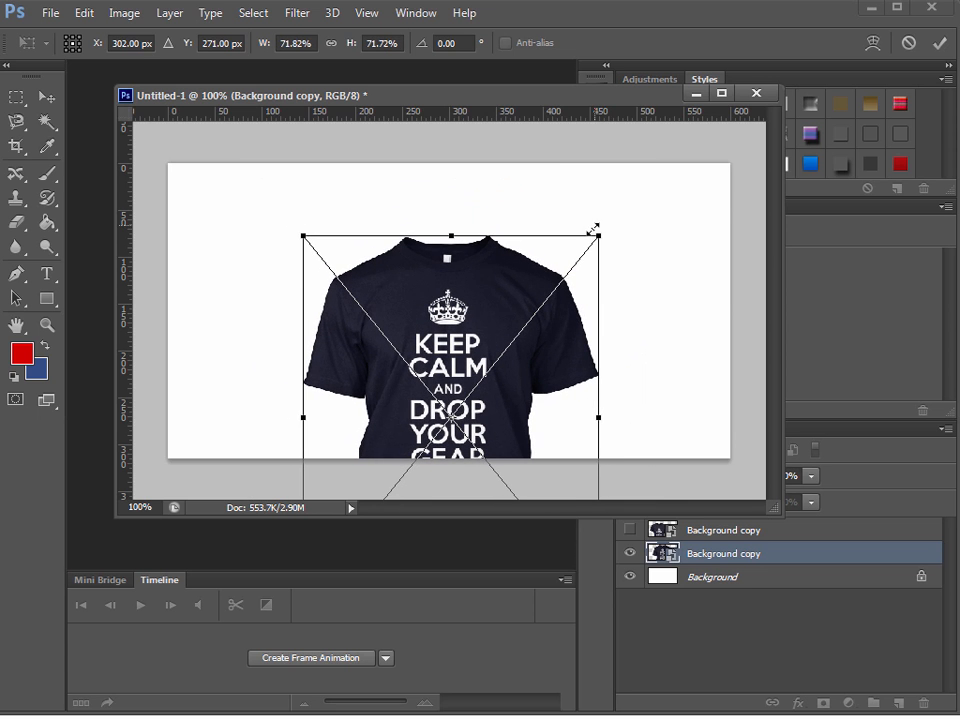
pyautogui.moveTo(562, 332); pyautogui.dragTo(561, 276)
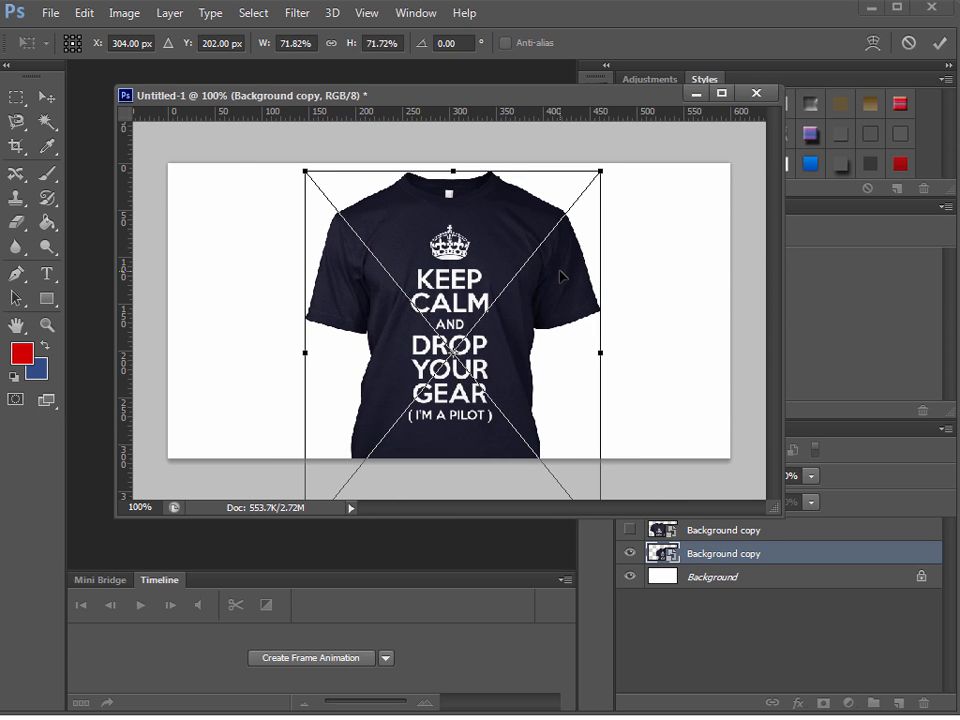
pyautogui.press('Return')
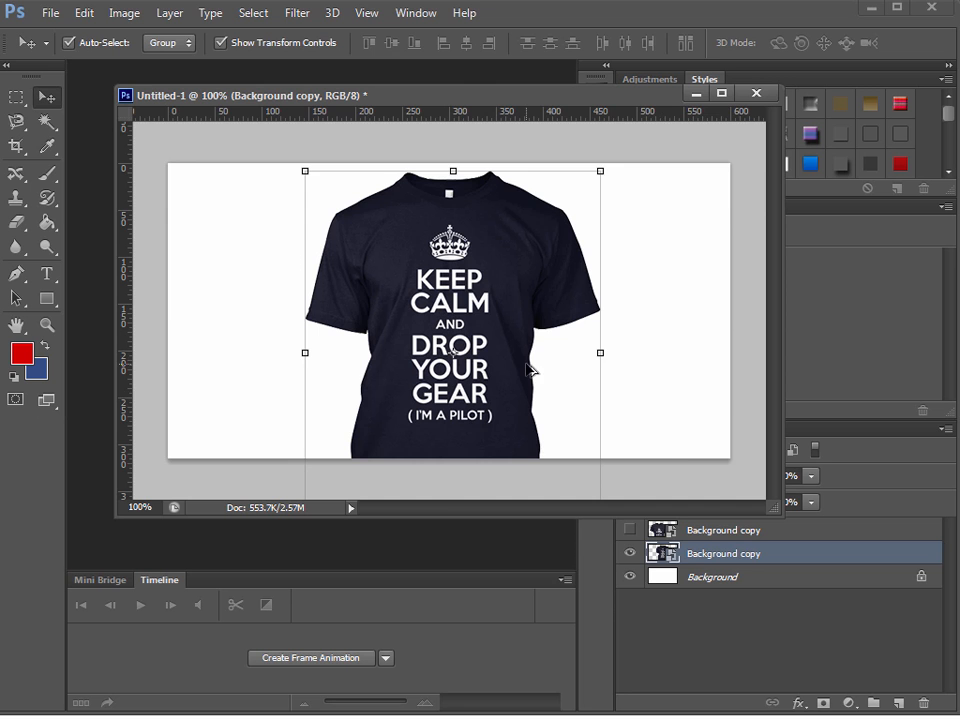
# - Duplicate the men's shirt once to each side and stack both copies beneath the original shirt
pyautogui.moveTo(528, 370); pyautogui.dragTo(414, 386)
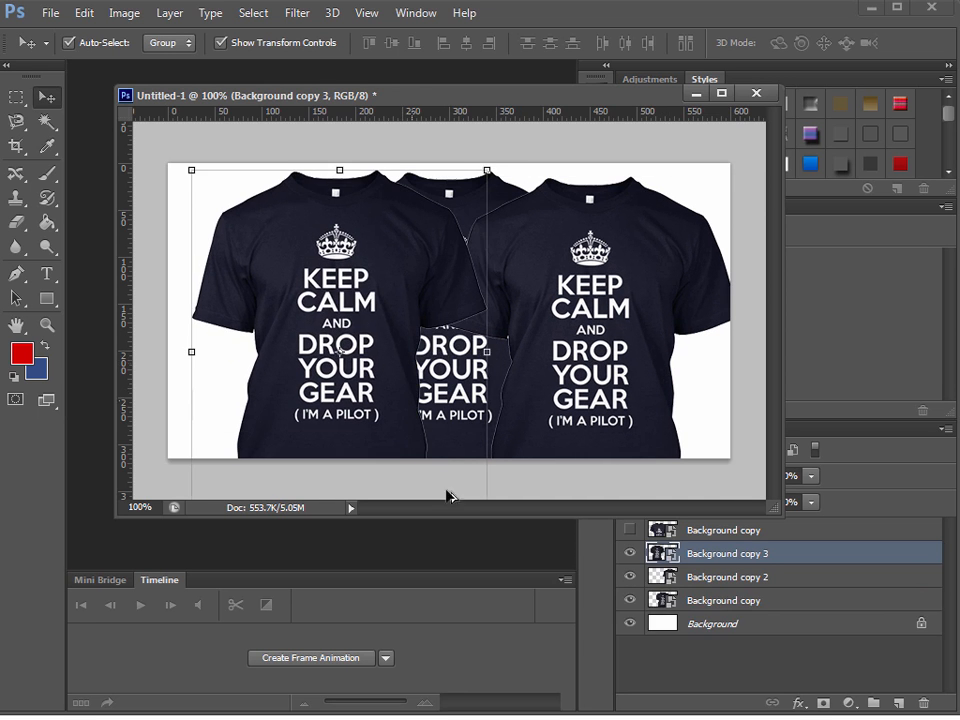
pyautogui.keyDown('ctrl'); pyautogui.click(805, 578); pyautogui.keyUp('ctrl')
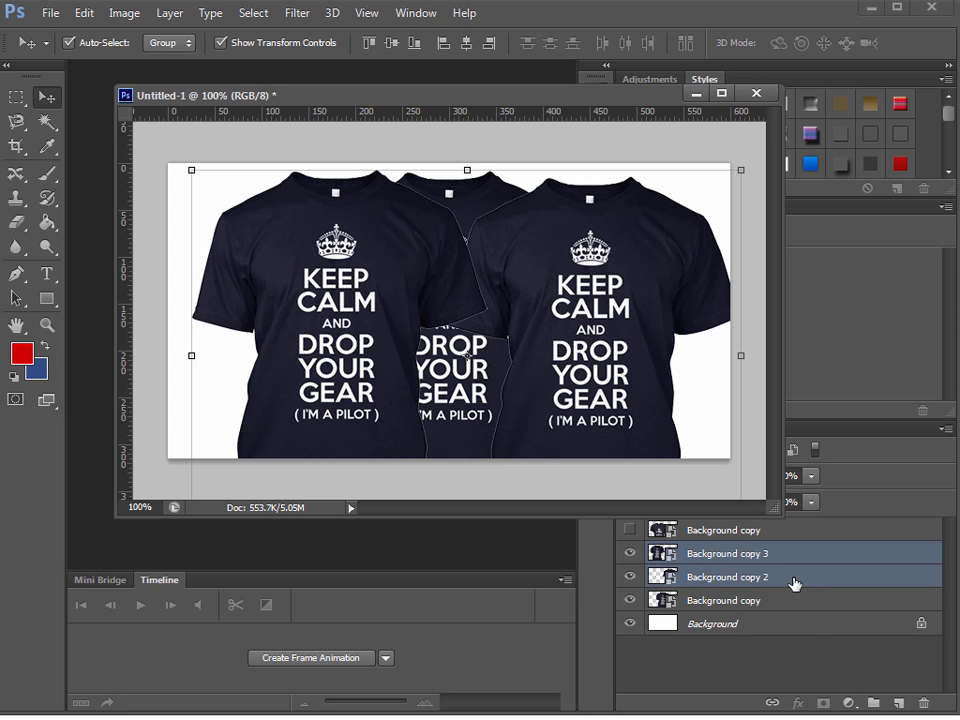
pyautogui.moveTo(795, 583); pyautogui.dragTo(789, 604)
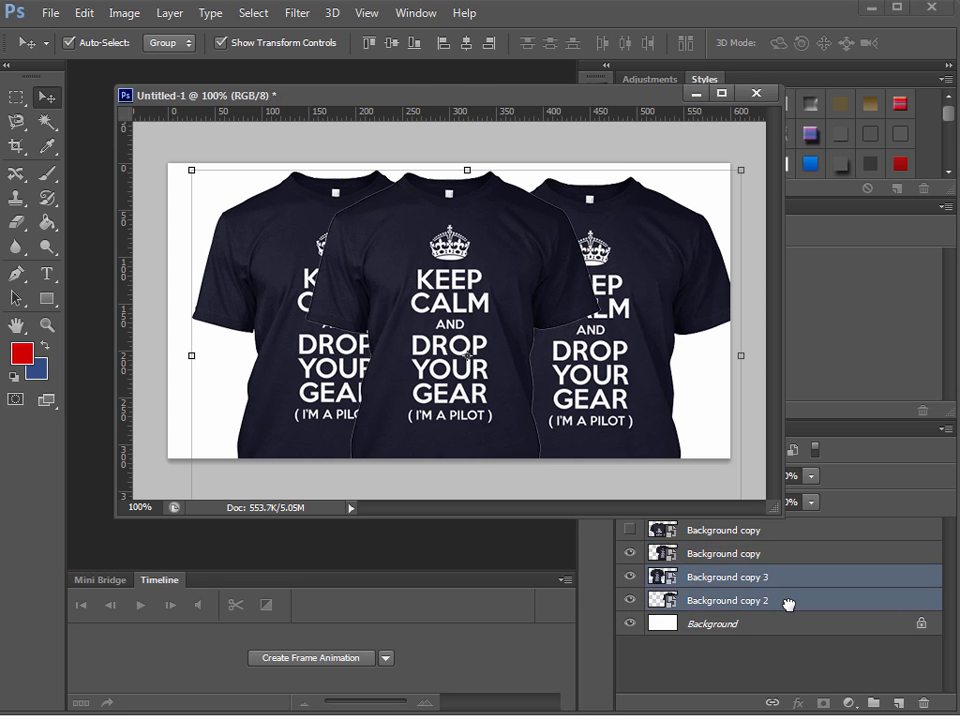
# - Scale the two duplicate men's shirts together to about 69% around their shared center
pyautogui.click(741, 167)
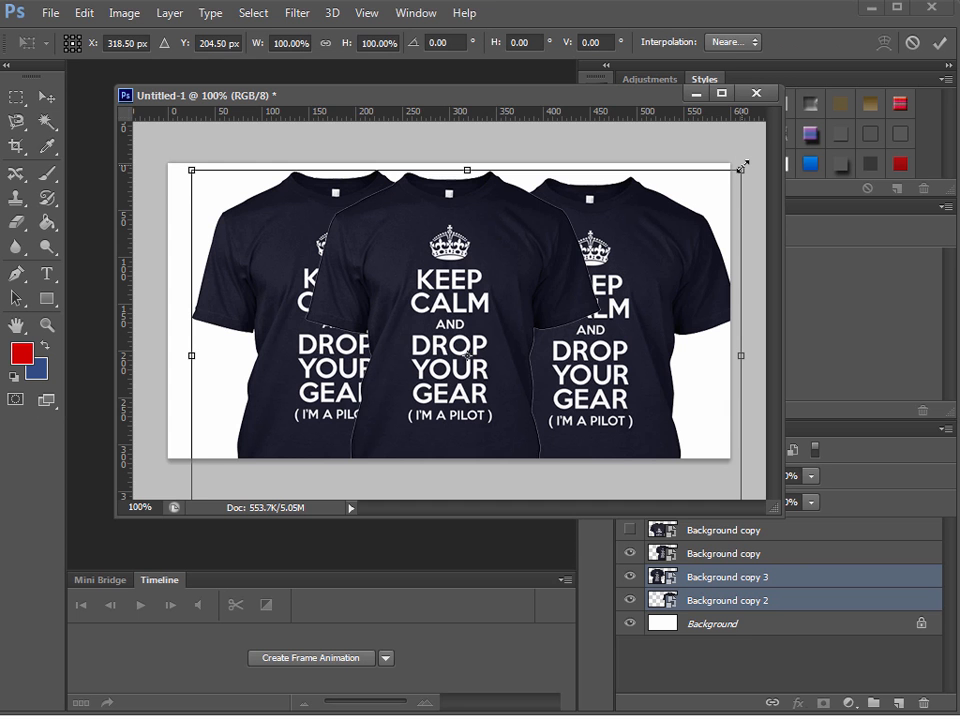
pyautogui.moveTo(741, 167); pyautogui.dragTo(654, 227)
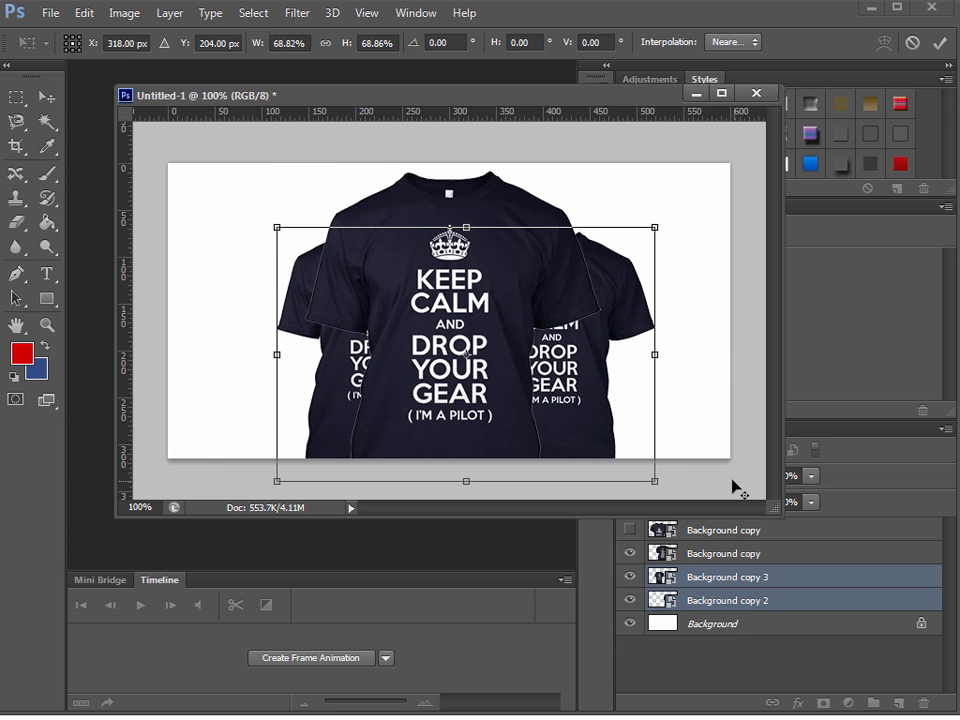
pyautogui.press('Return')
pyautogui.click(731, 482)
# - Move the two smaller shirts outward to the canvas's left and right edges, at equal height behind the central shirt
pyautogui.moveTo(569, 416); pyautogui.dragTo(645, 388)
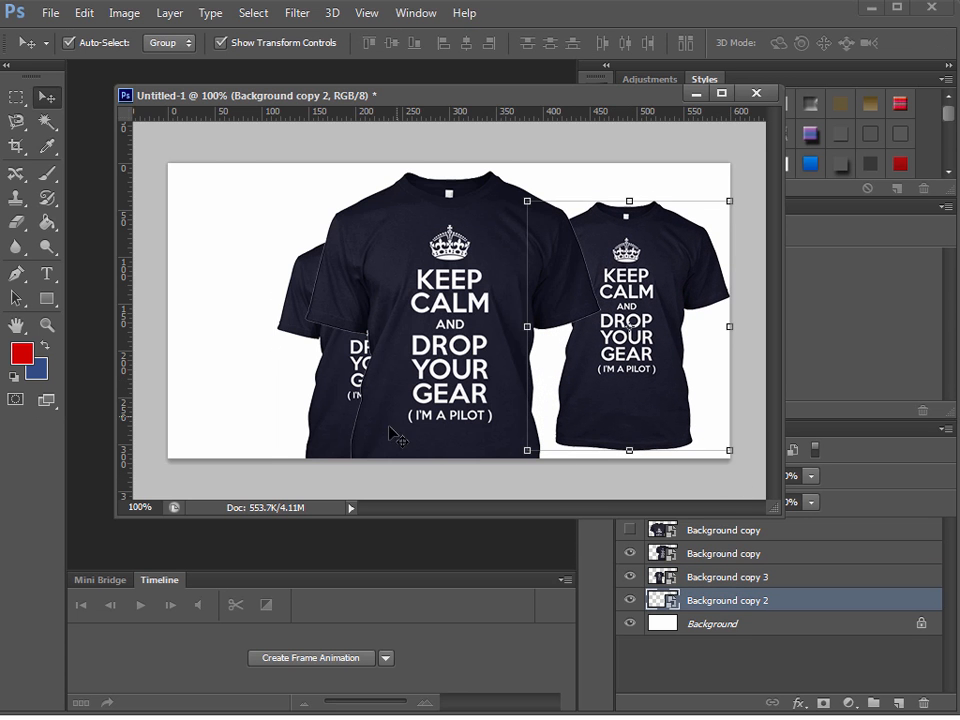
pyautogui.moveTo(330, 425); pyautogui.dragTo(230, 390)
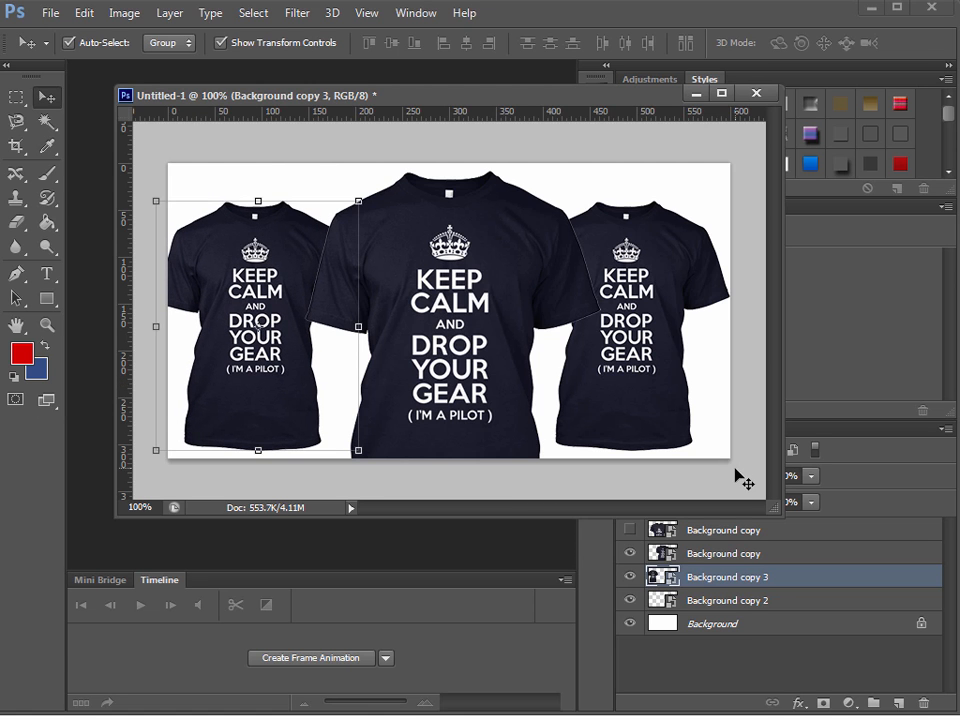
pyautogui.click(743, 481)
pyautogui.moveTo(624, 101); pyautogui.dragTo(590, 111)
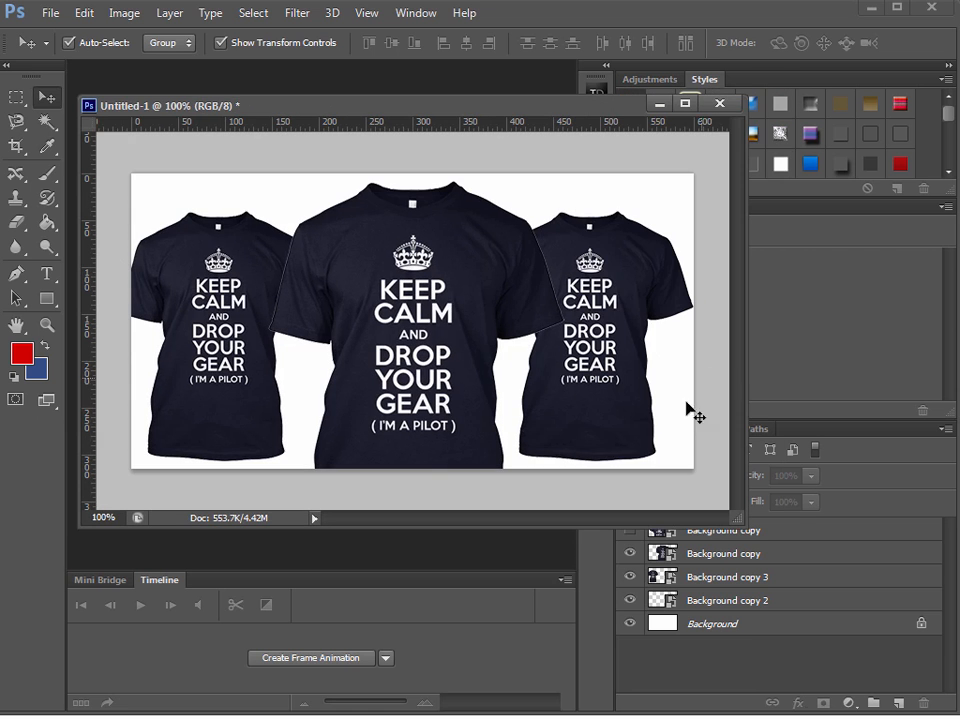
pyautogui.click(628, 381)
pyautogui.click(163, 318)
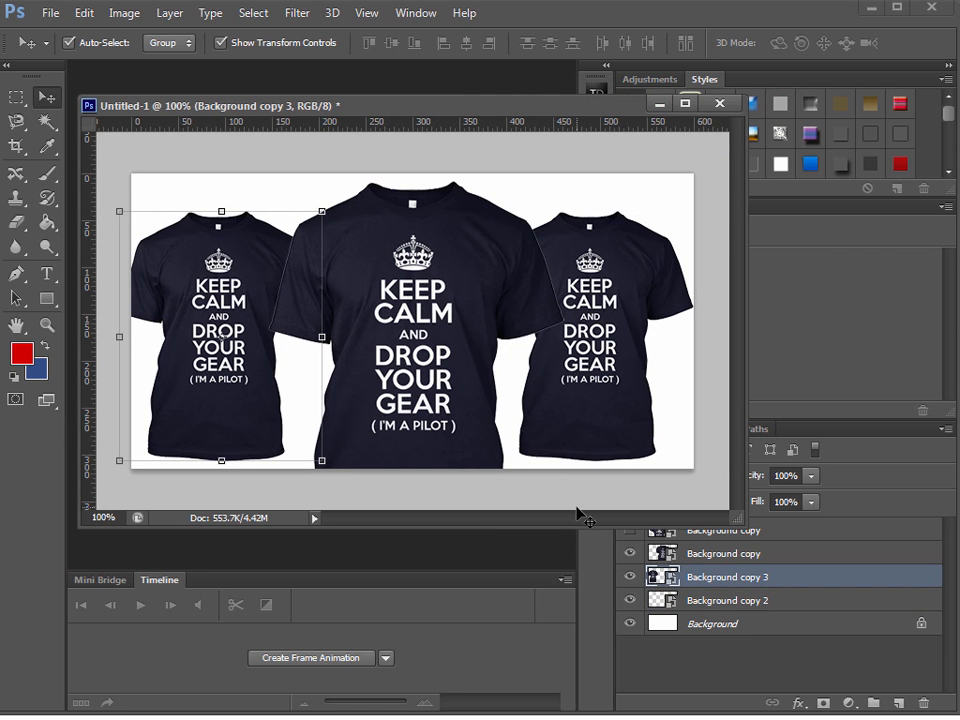
pyautogui.click(672, 500)
# - Save the document as ad-1.psd in Photoshop format in the Pilots folder
pyautogui.hotkey('ctrl', 's')
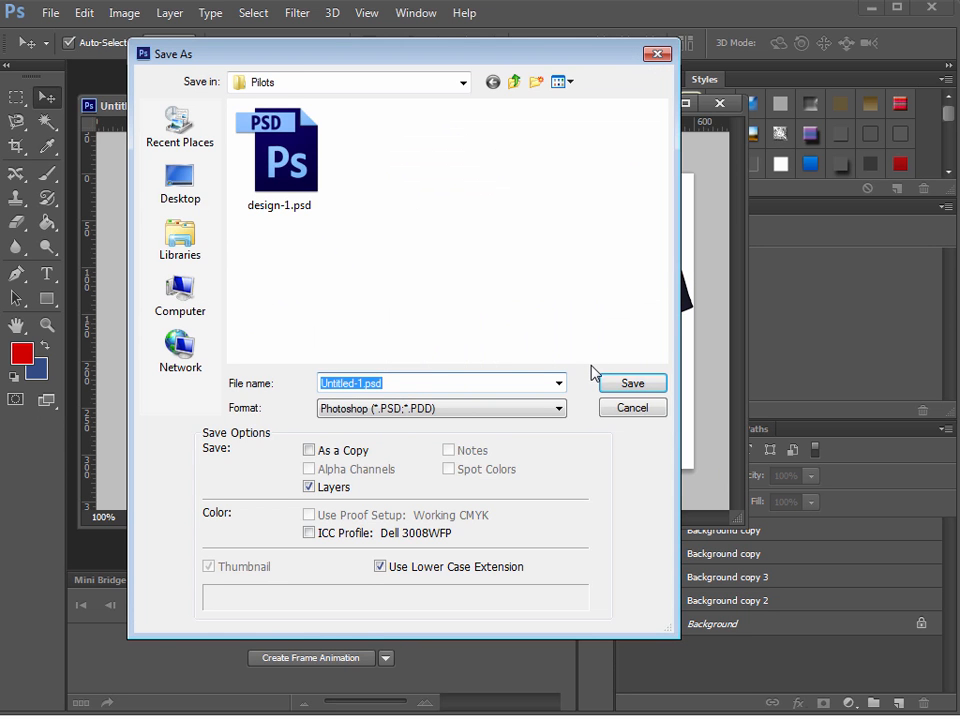
pyautogui.moveTo(466, 62)
pyautogui.mouseDown()
pyautogui.moveTo(452, 107)
pyautogui.moveTo(463, 72)
pyautogui.mouseUp()
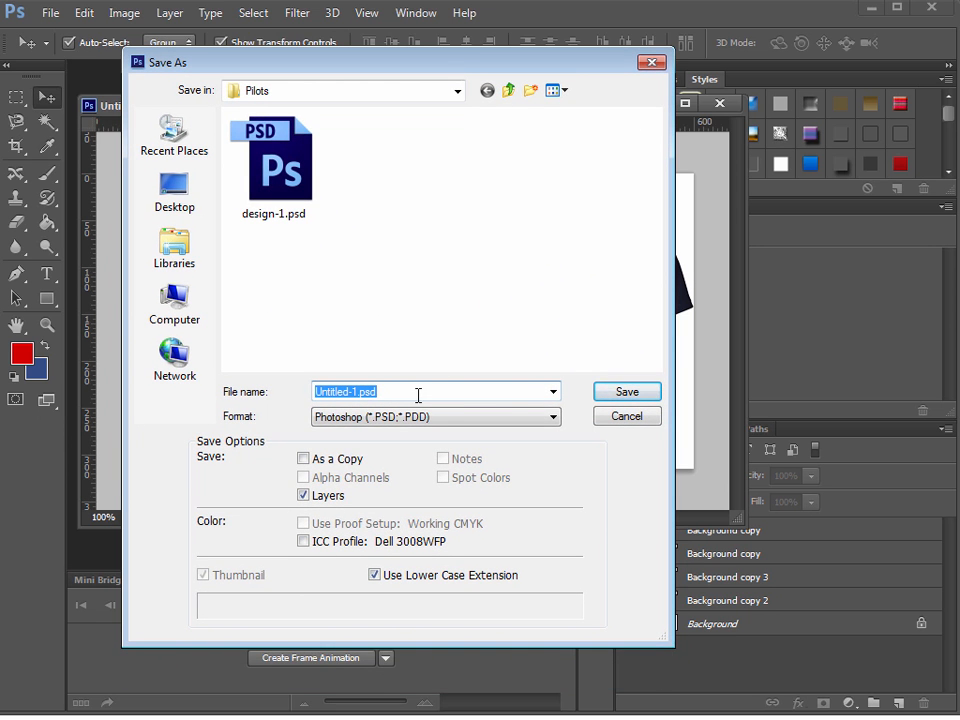
pyautogui.press('Home')
pyautogui.press('Delete')
pyautogui.press('Delete')
pyautogui.press('Delete')
pyautogui.press('Delete')
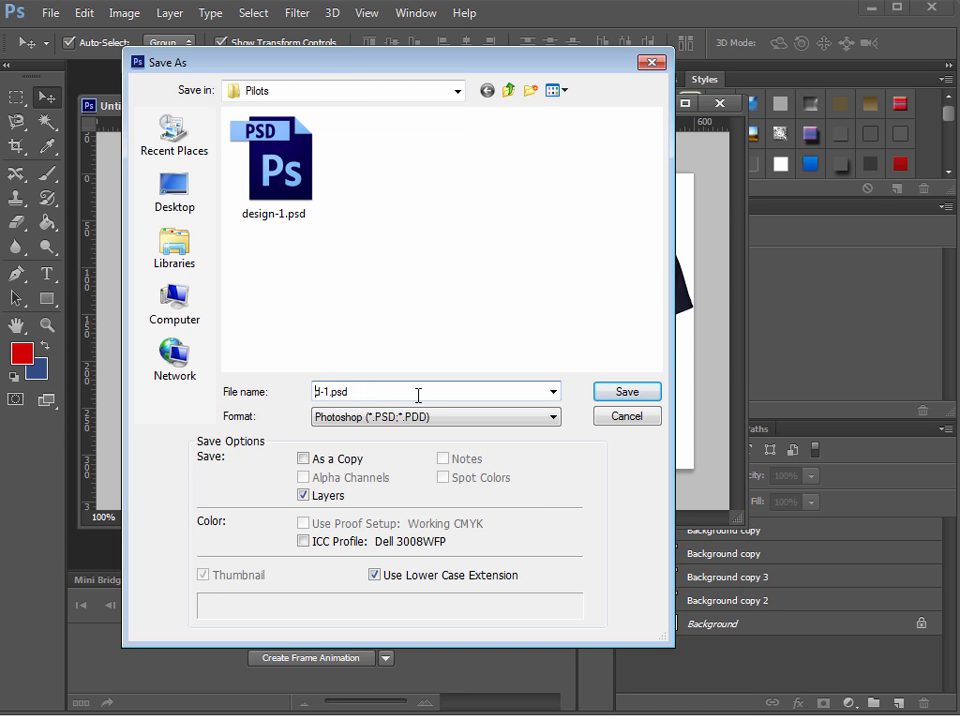
pyautogui.click(622, 392)
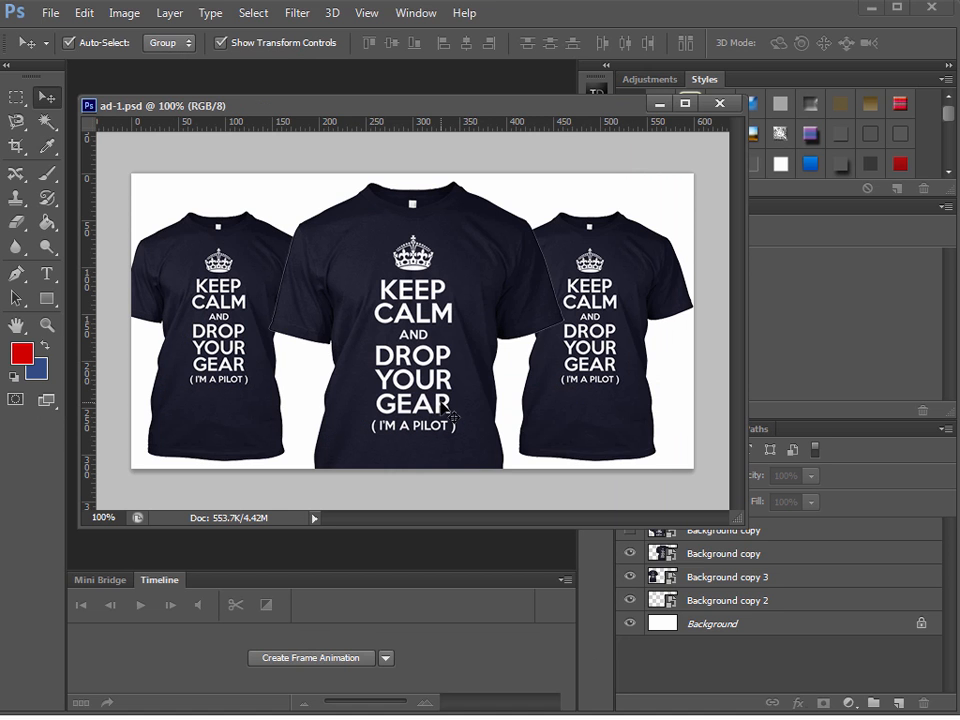
# - Add a drop shadow to the central shirt's layer and enlarge it into a wide, soft shadow around the shirt
pyautogui.click(456, 236)
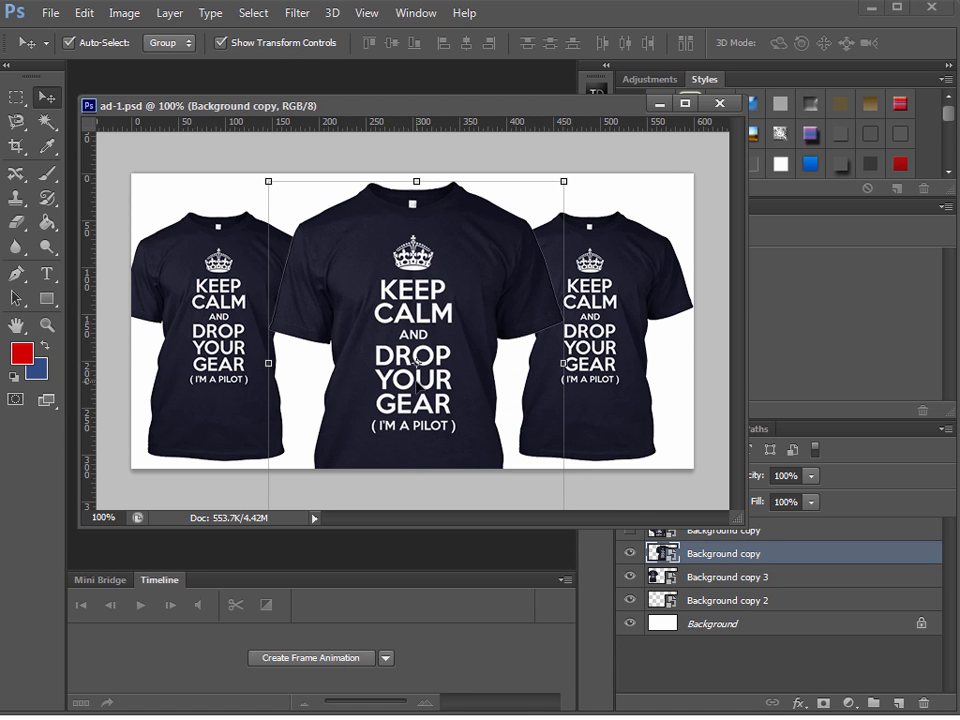
pyautogui.doubleClick(814, 561)
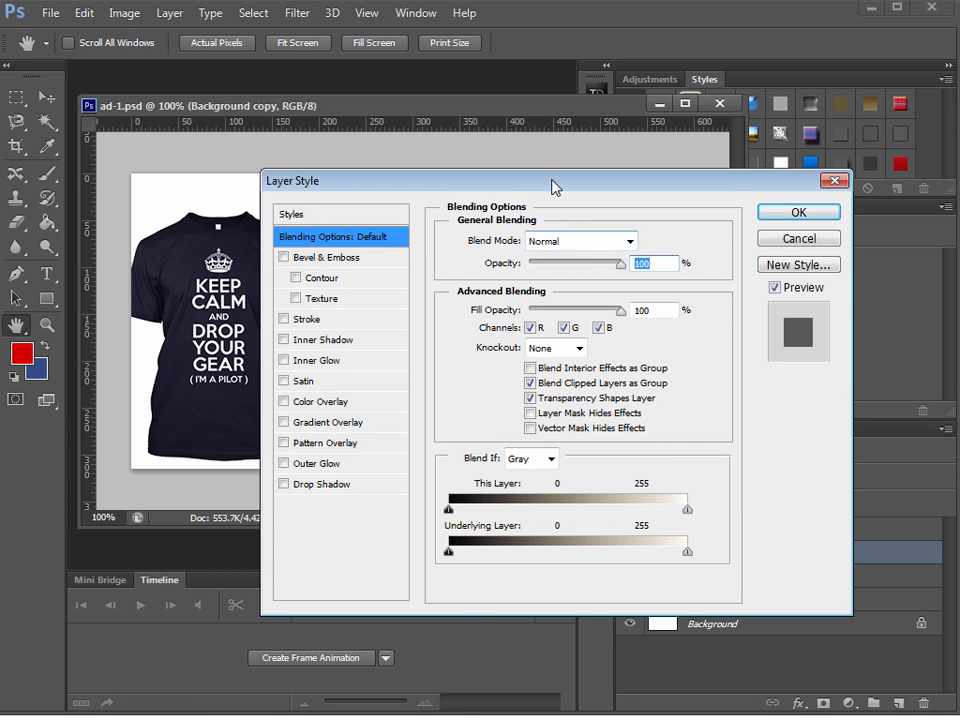
pyautogui.moveTo(552, 184); pyautogui.dragTo(480, 260)
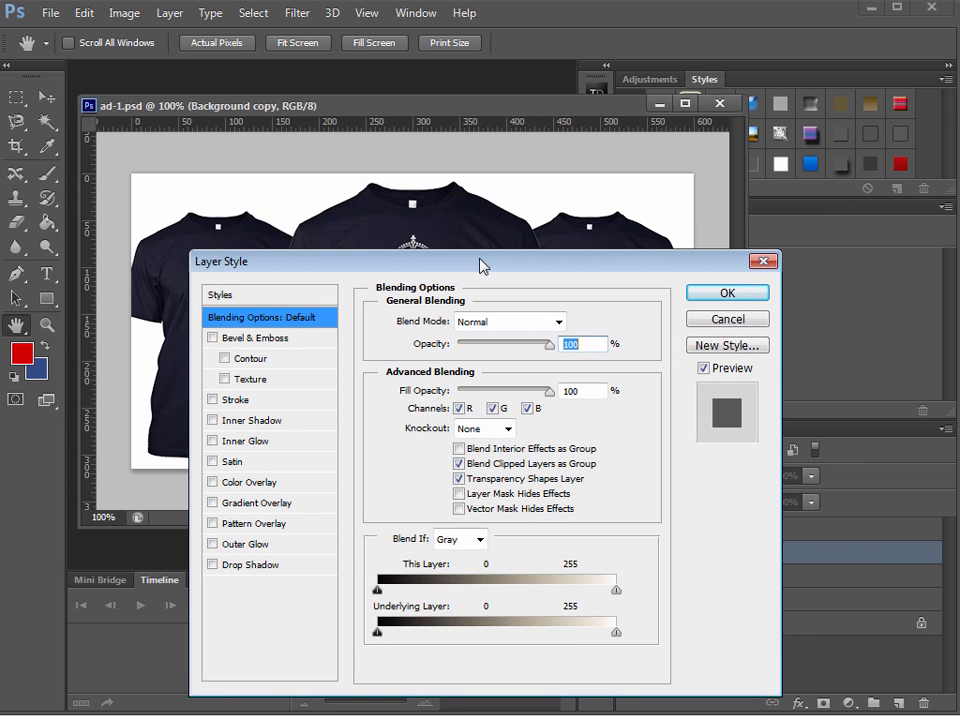
pyautogui.click(268, 565)
pyautogui.moveTo(557, 262); pyautogui.dragTo(531, 413)
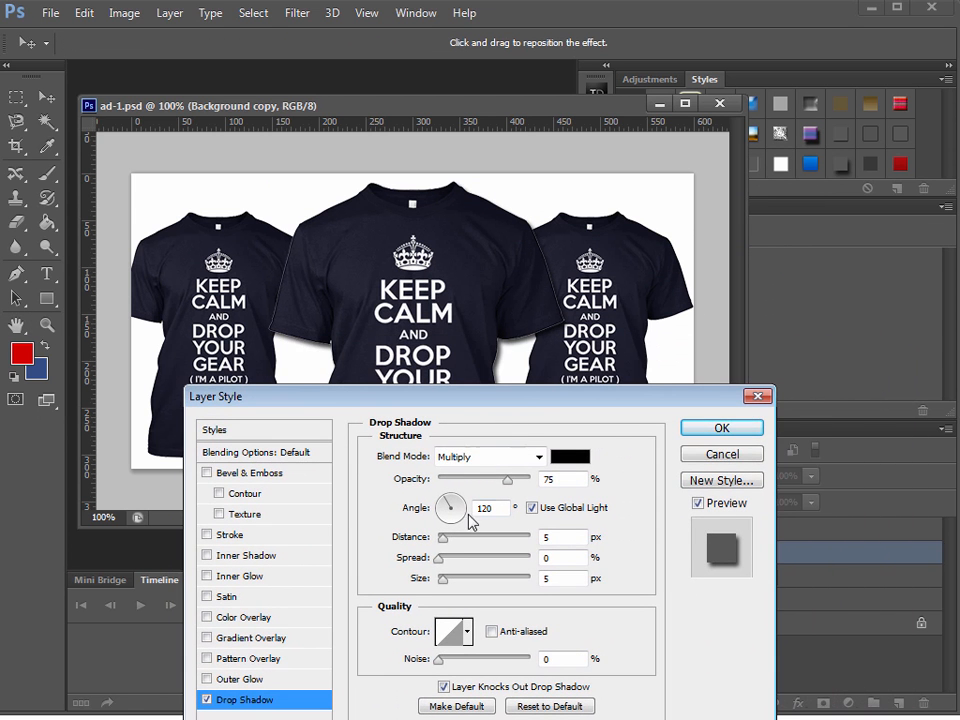
pyautogui.moveTo(442, 538); pyautogui.dragTo(458, 588)
pyautogui.moveTo(583, 396); pyautogui.dragTo(684, 374)
# - Add a 1 px stroke positioned inside the central shirt's edge
pyautogui.click(368, 518)
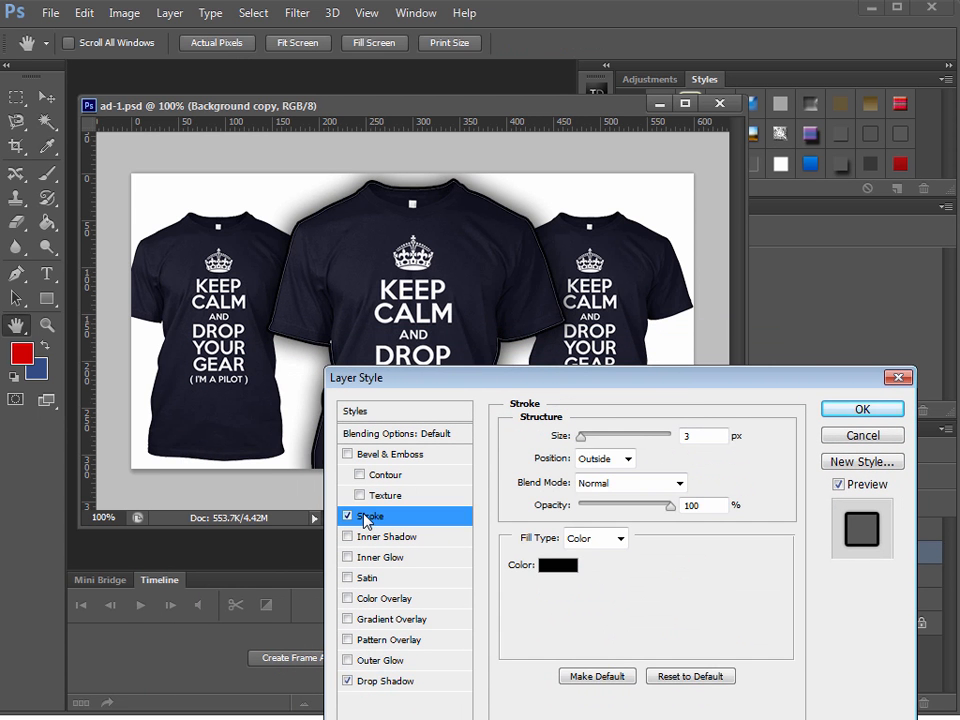
pyautogui.moveTo(692, 437); pyautogui.dragTo(679, 437)
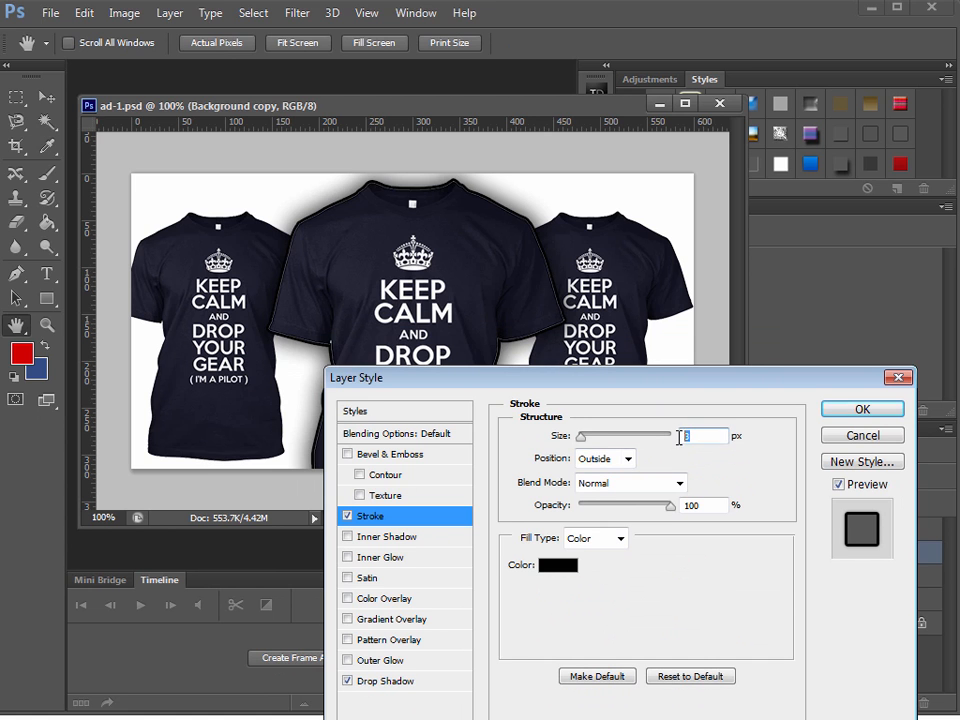
pyautogui.write('1')
pyautogui.click(620, 459)
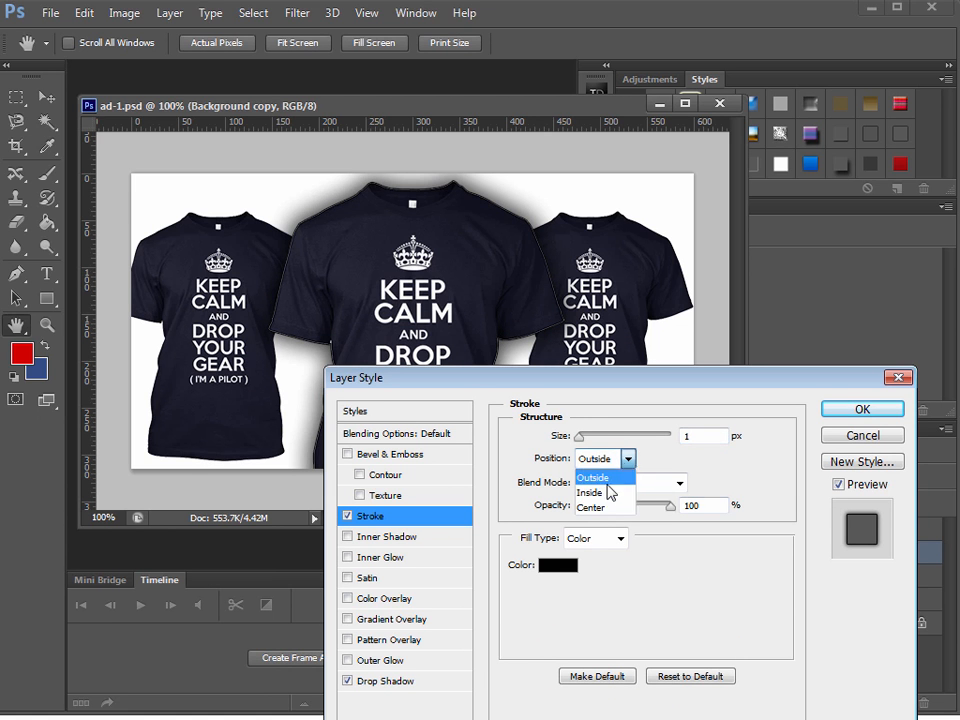
pyautogui.click(597, 493)
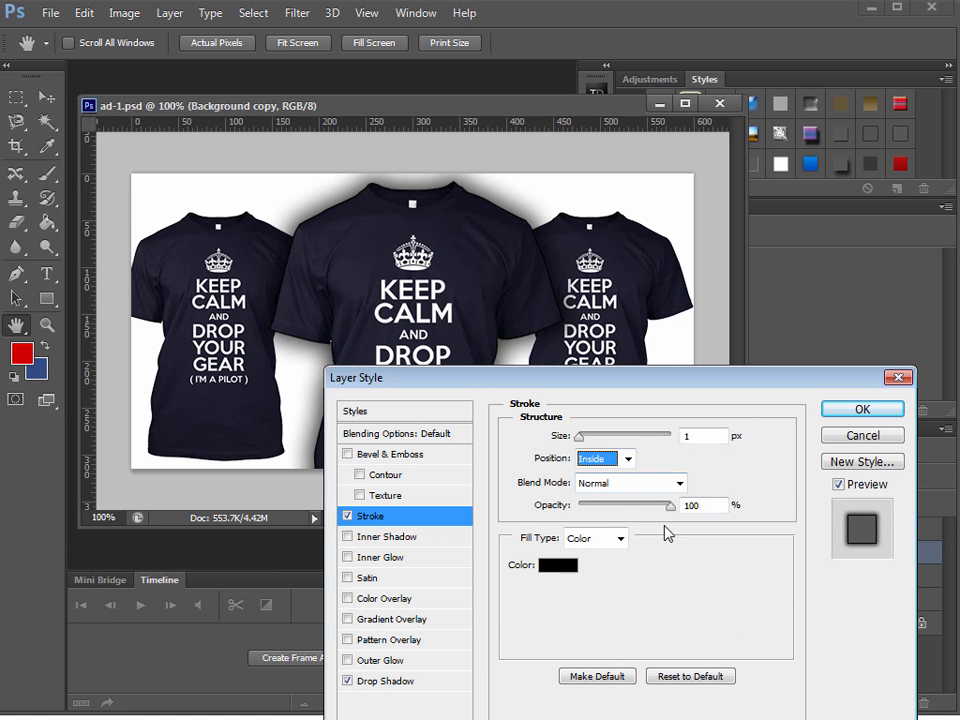
# - Set the central shirt's stroke colour to dark navy 131622, sampled from the shirt, and apply the layer style
pyautogui.click(557, 566)
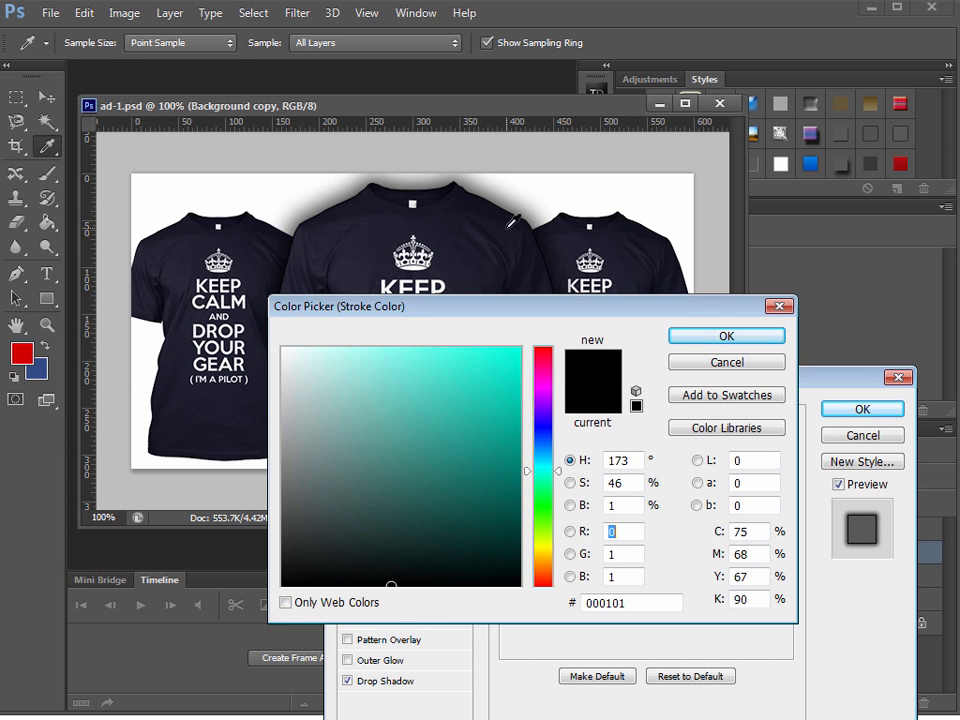
pyautogui.click(383, 172)
pyautogui.click(390, 172)
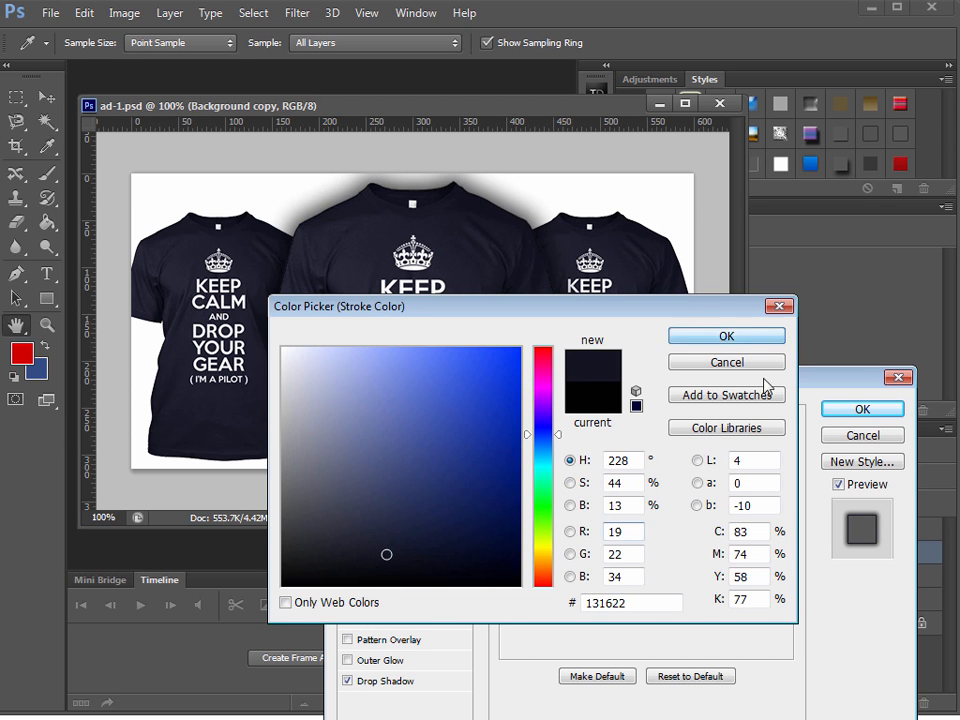
pyautogui.click(714, 336)
pyautogui.click(842, 412)
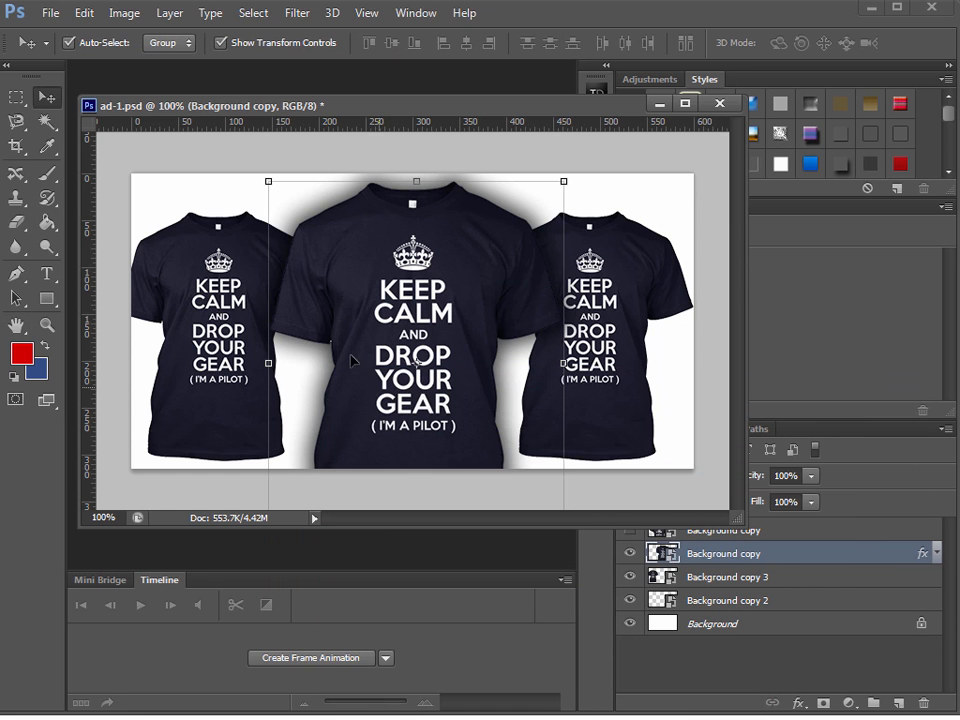
pyautogui.click(716, 486)
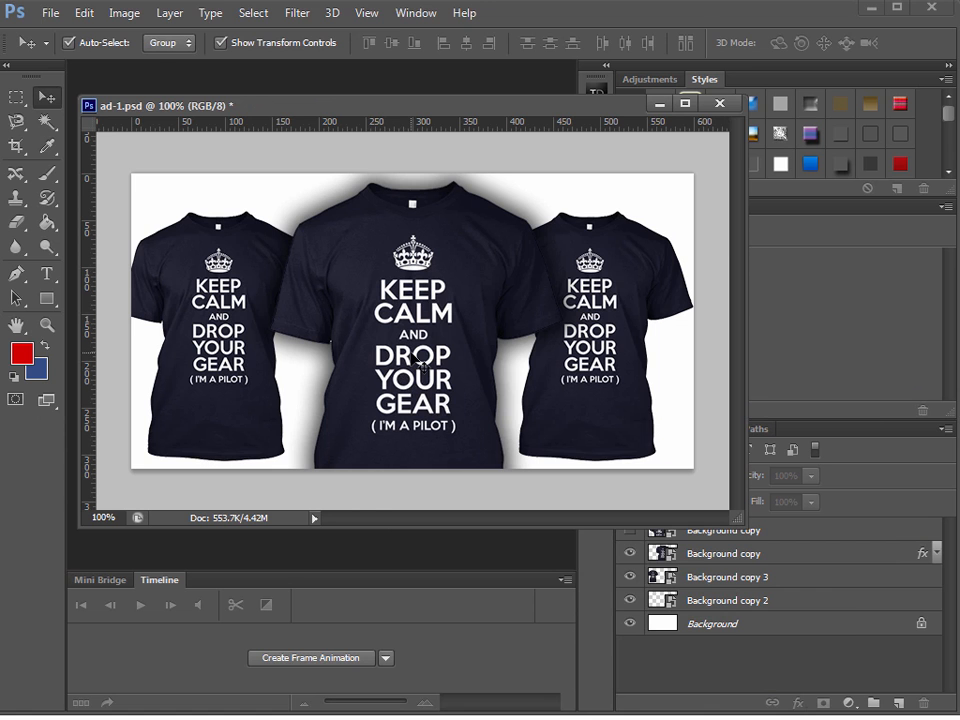
pyautogui.click(413, 358)
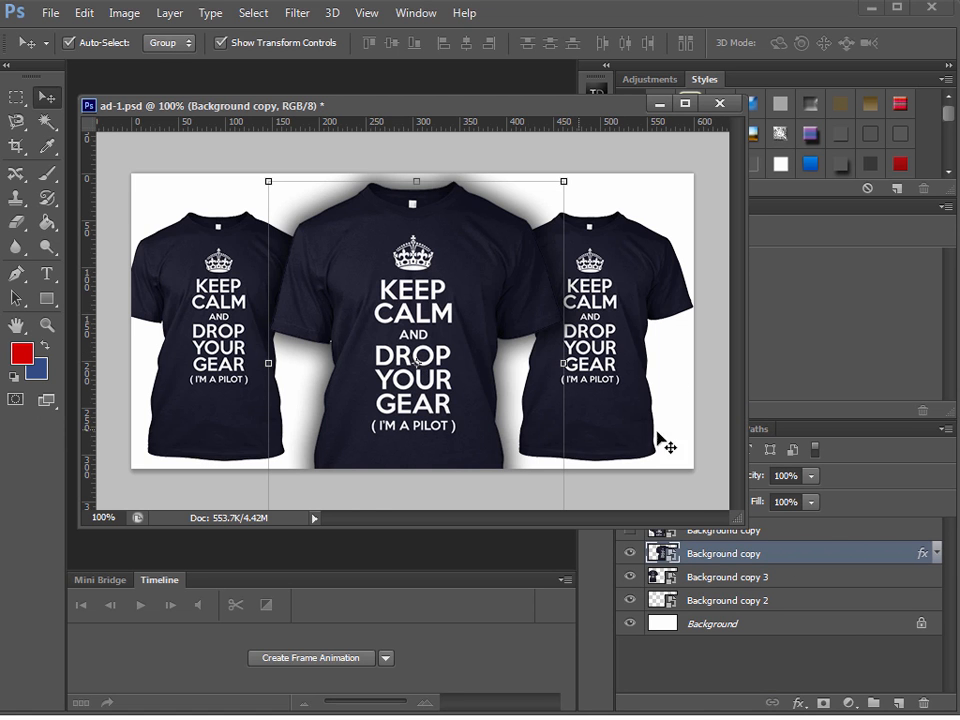
# - Save the central shirt's stroke and drop shadow as a new style preset with layer effects included
pyautogui.moveTo(615, 106); pyautogui.dragTo(430, 81)
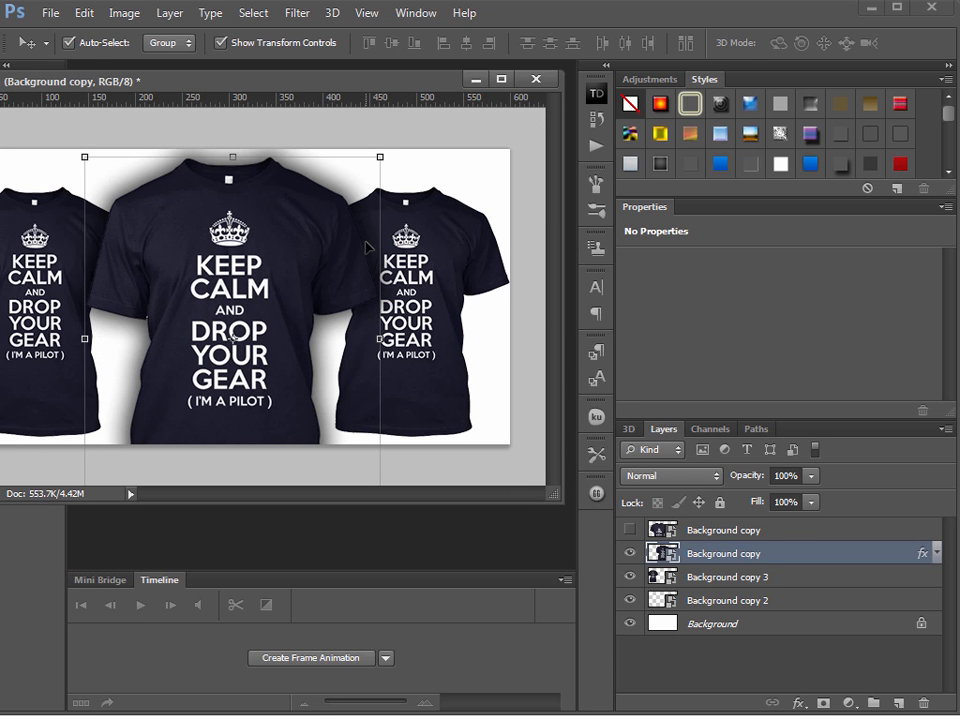
pyautogui.doubleClick(807, 561)
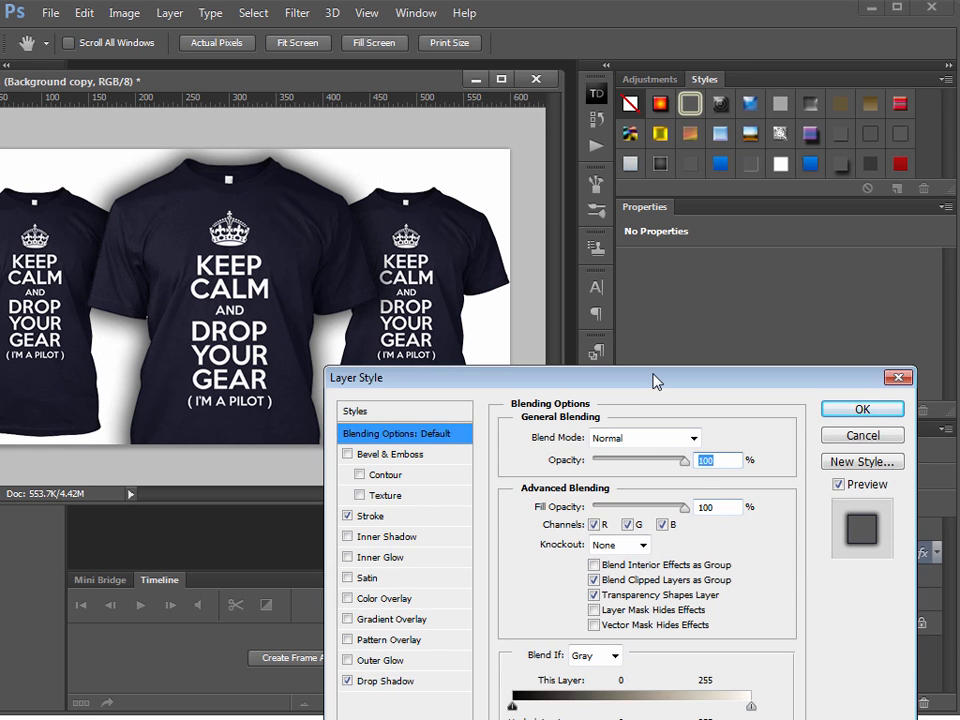
pyautogui.moveTo(658, 392); pyautogui.dragTo(604, 274)
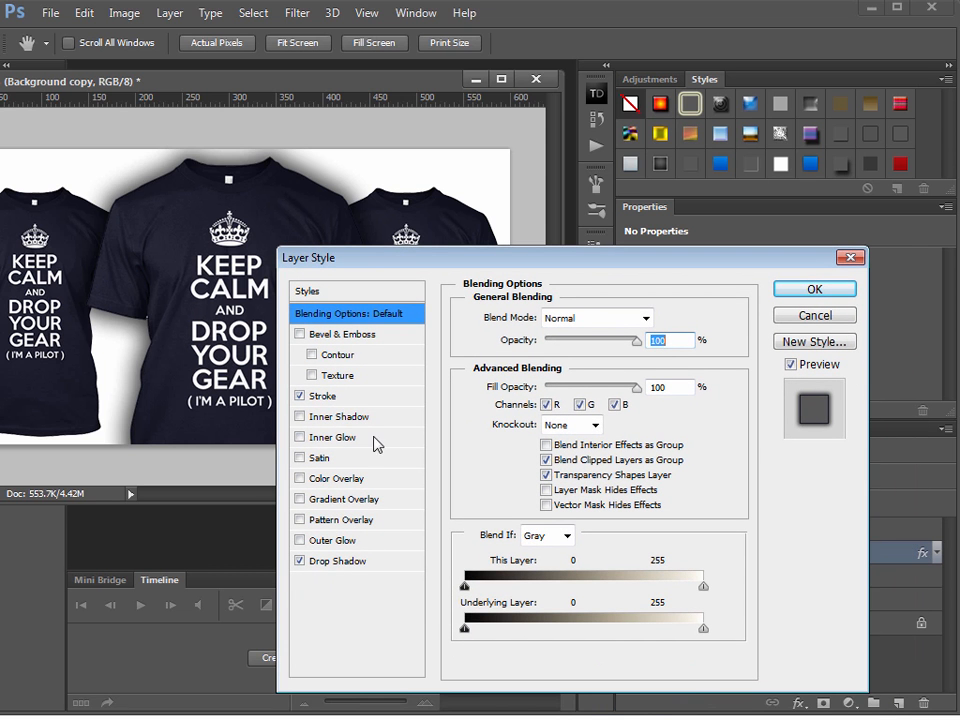
pyautogui.click(377, 559)
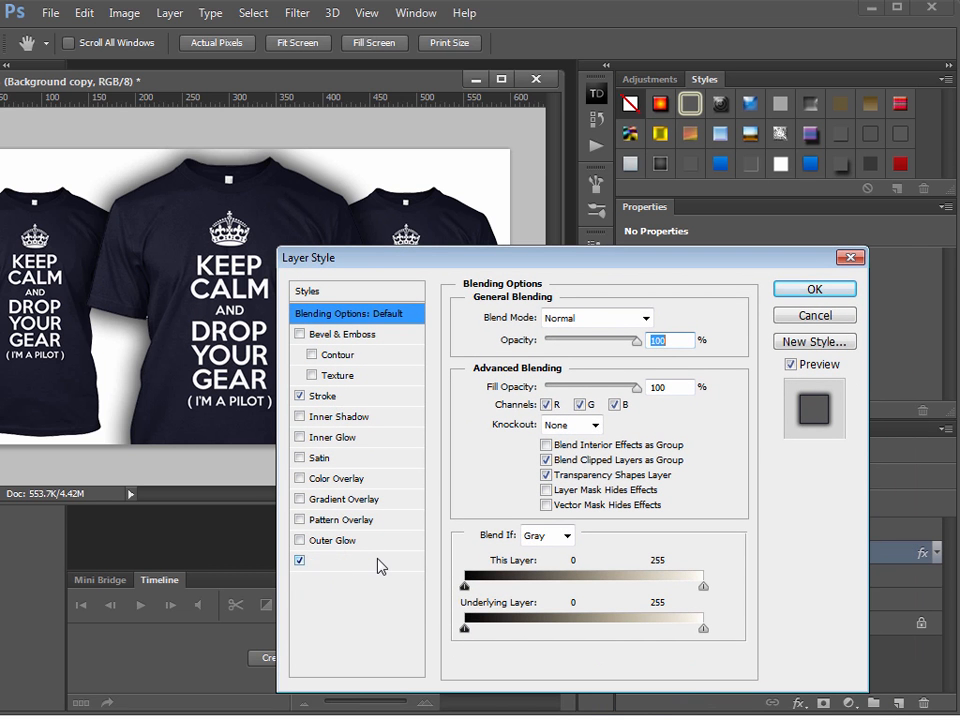
pyautogui.click(813, 342)
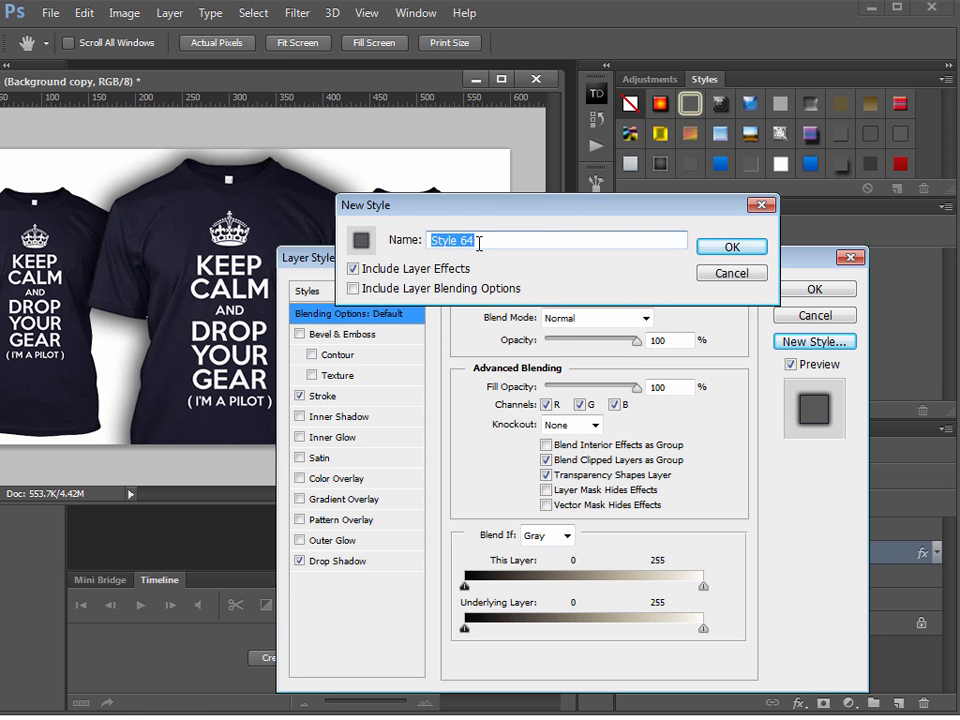
pyautogui.click(731, 246)
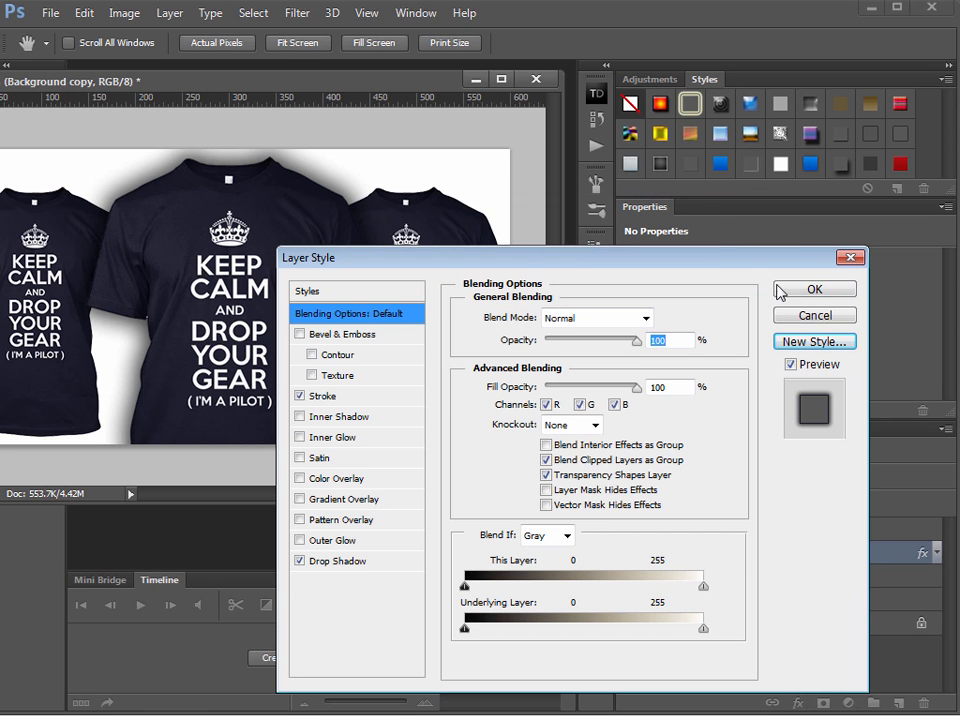
pyautogui.click(805, 316)
pyautogui.moveTo(952, 118); pyautogui.dragTo(948, 156)
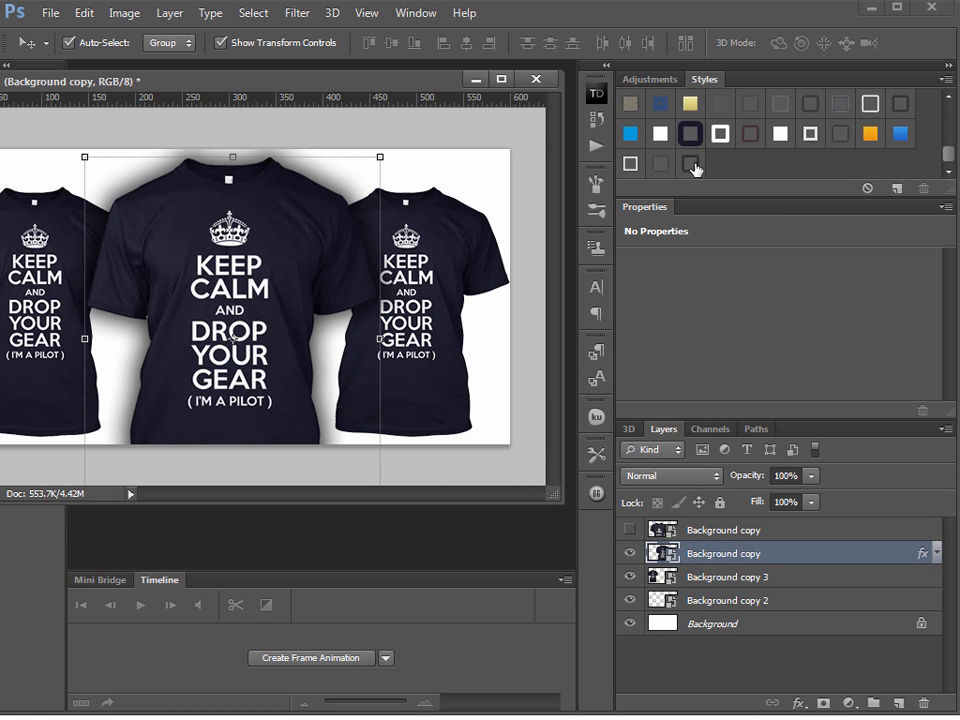
# - Try the saved stroke and shadow style on both smaller side shirts
pyautogui.click(456, 279)
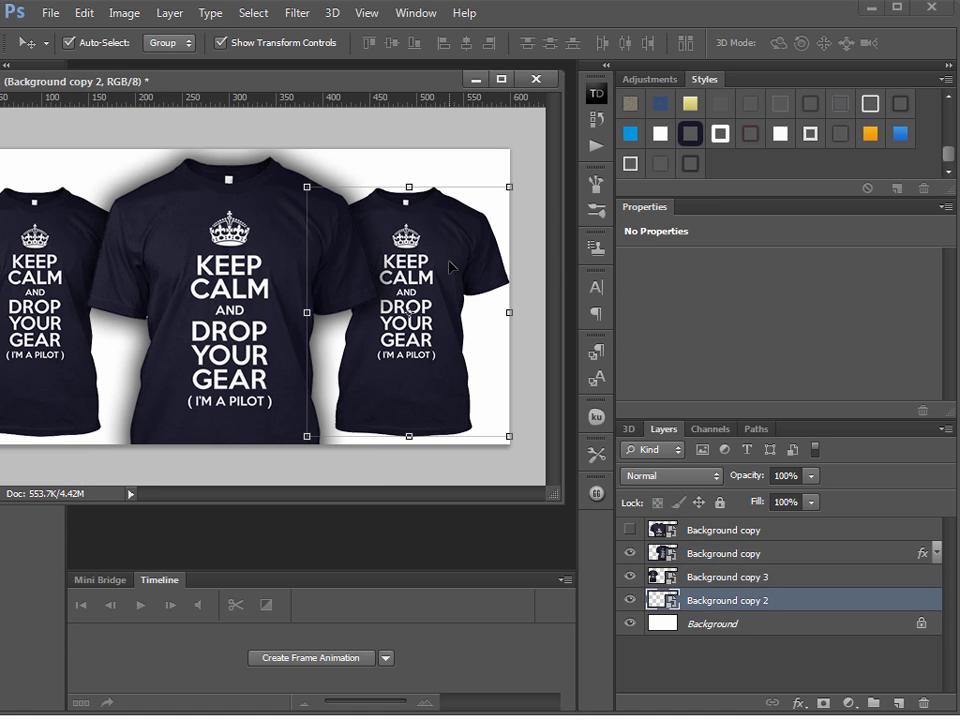
pyautogui.click(685, 165)
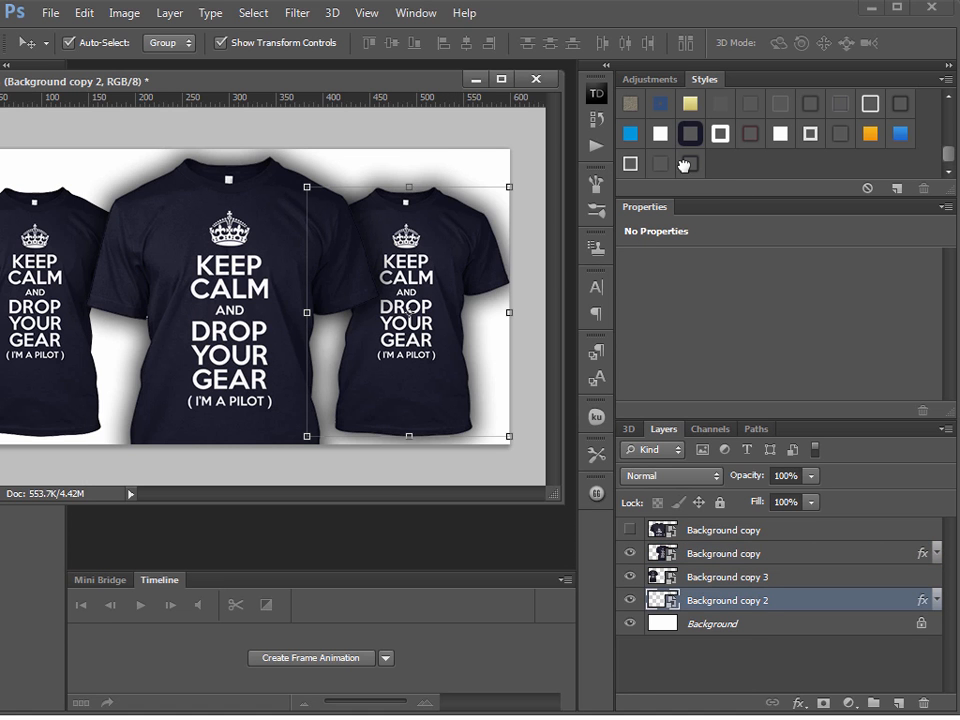
pyautogui.moveTo(397, 77); pyautogui.dragTo(576, 217)
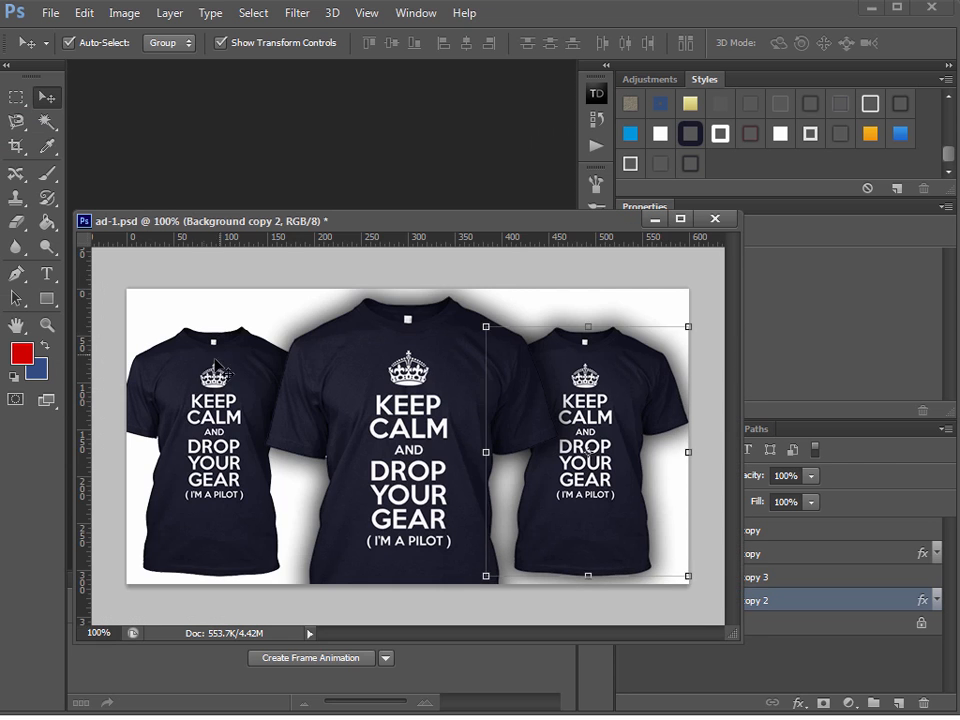
pyautogui.click(225, 420)
pyautogui.click(691, 166)
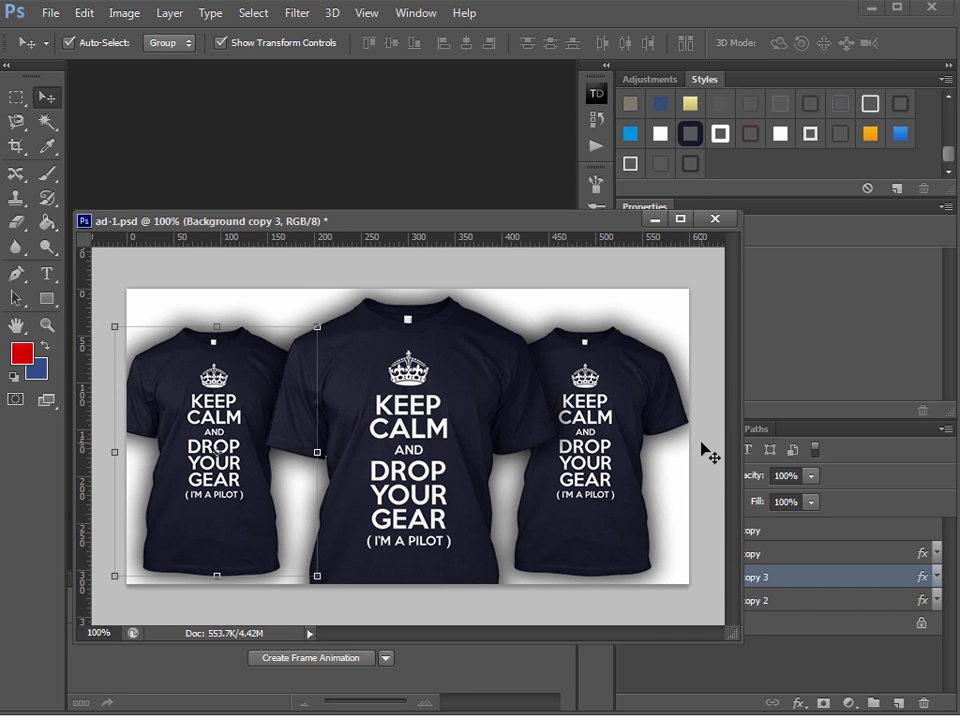
# - Undo the style applied to the two side shirts, going back to the central shirt's Layer Style state in the history
pyautogui.hotkey('ctrl', 'z')
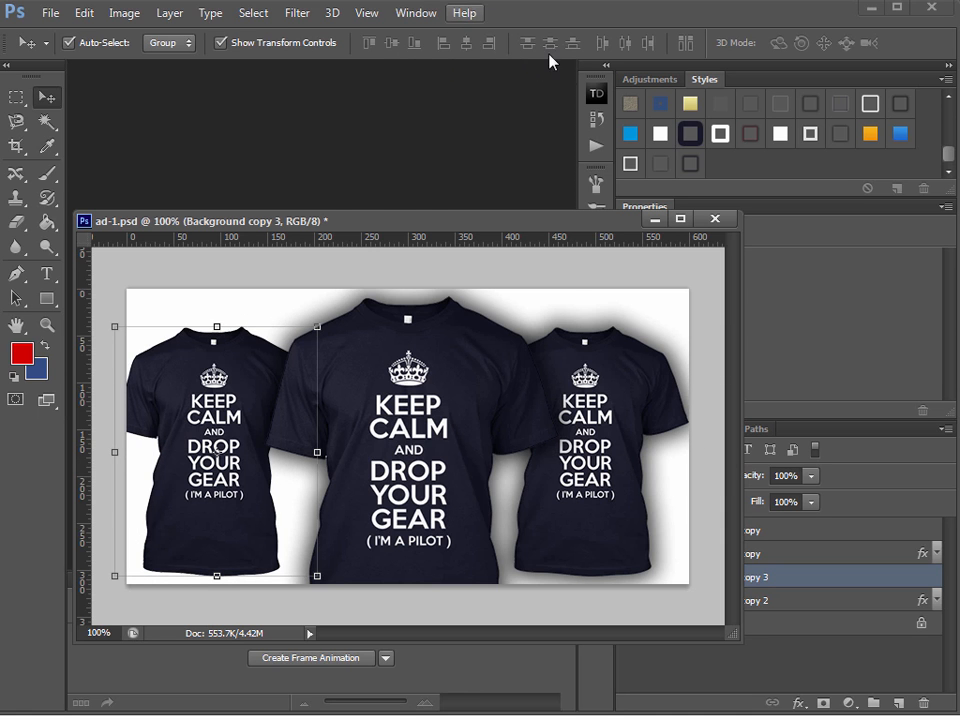
pyautogui.click(592, 145)
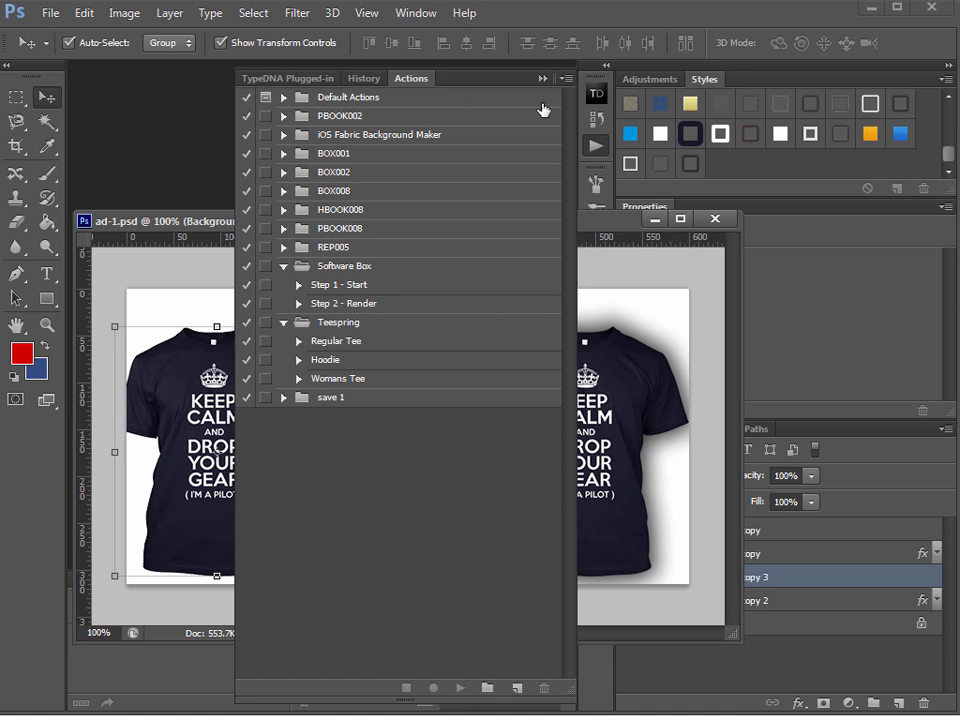
pyautogui.click(363, 78)
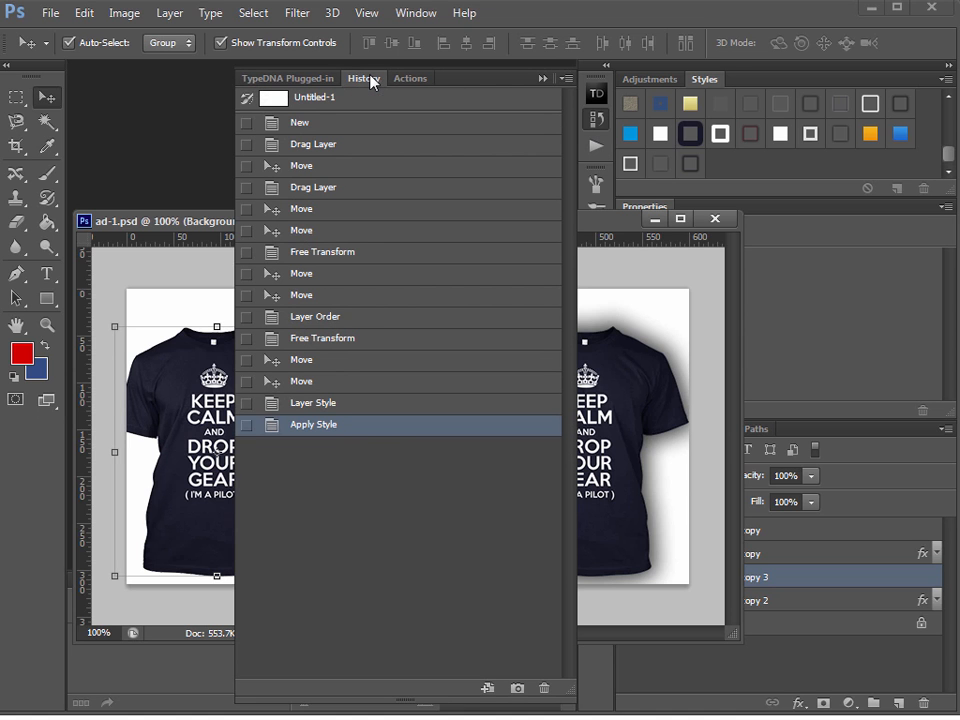
pyautogui.click(382, 428)
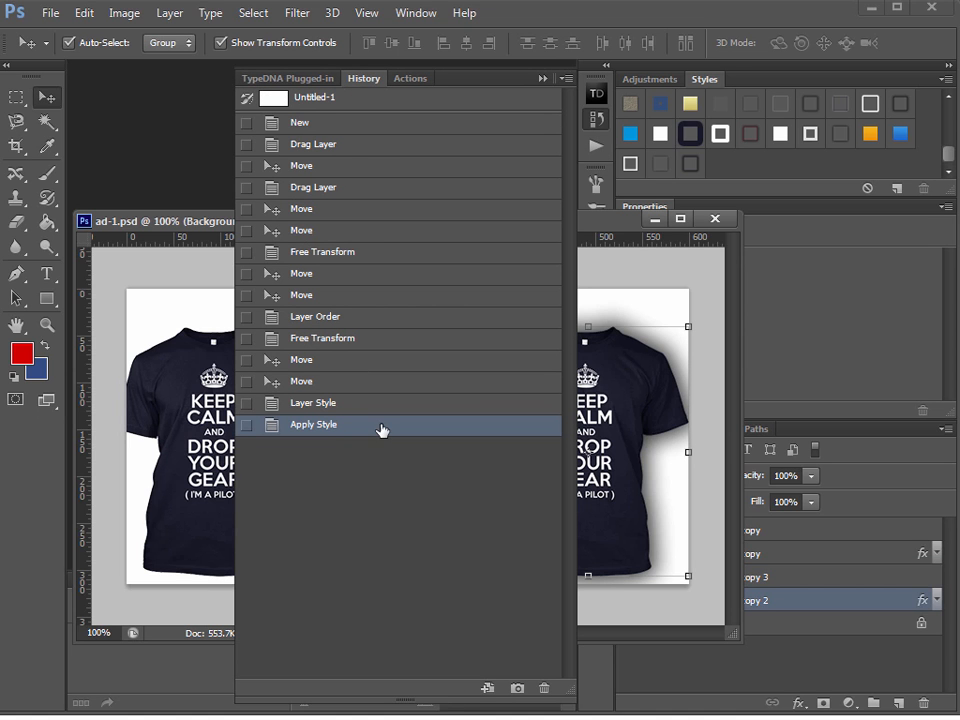
pyautogui.click(544, 688)
pyautogui.click(406, 291)
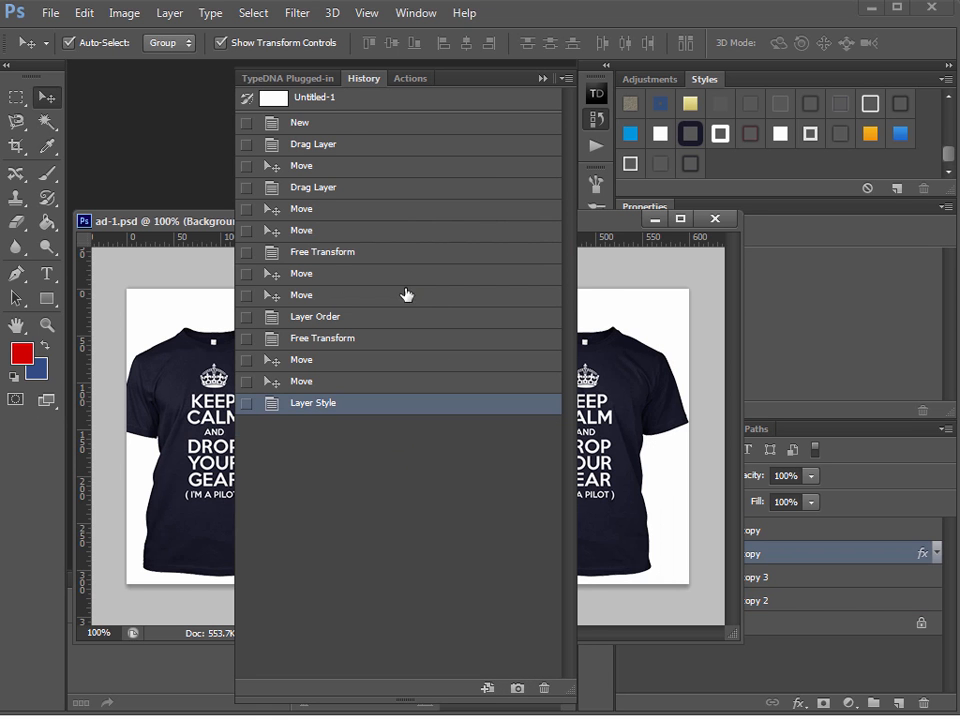
pyautogui.click(541, 78)
# - Save the changes to ad-1.psd and deselect the layers
pyautogui.moveTo(572, 225); pyautogui.dragTo(586, 185)
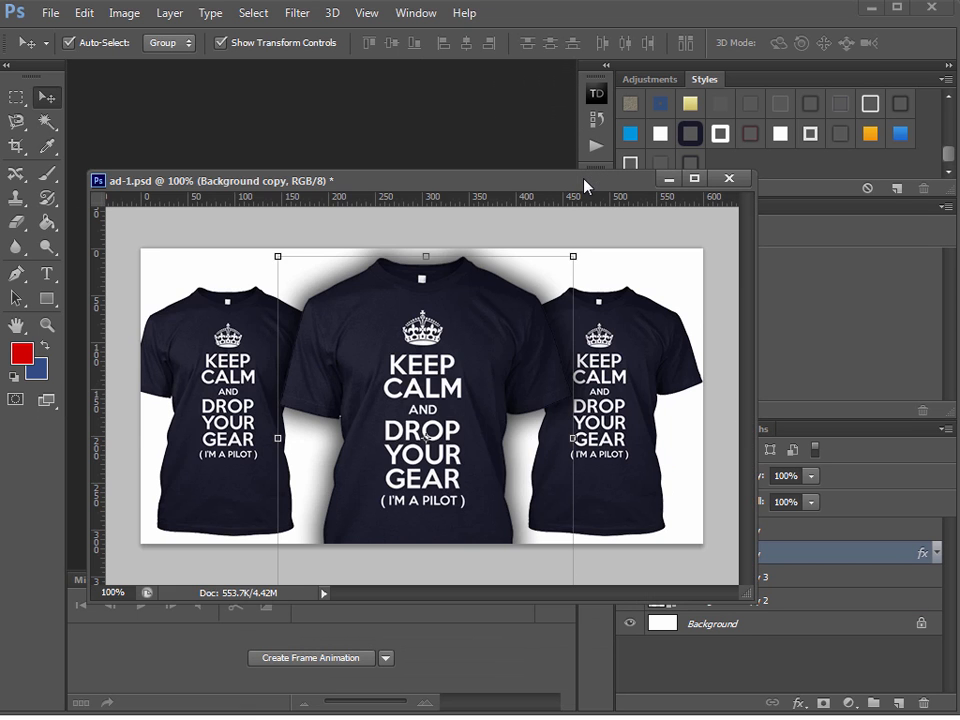
pyautogui.hotkey('ctrl', 's')
pyautogui.click(729, 270)
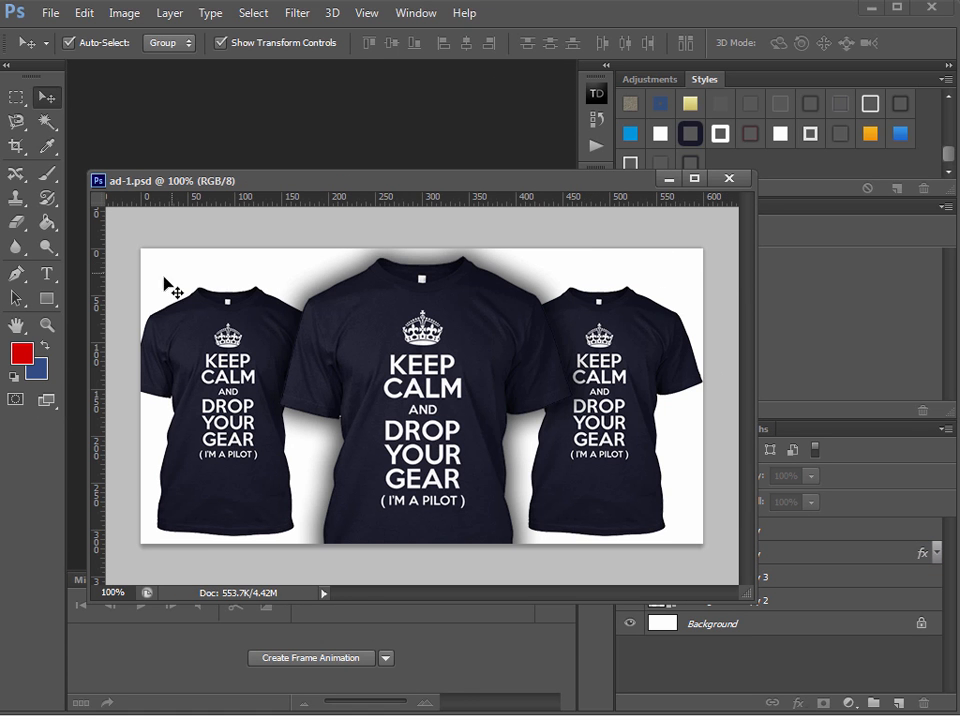
pyautogui.moveTo(567, 188); pyautogui.dragTo(589, 178)
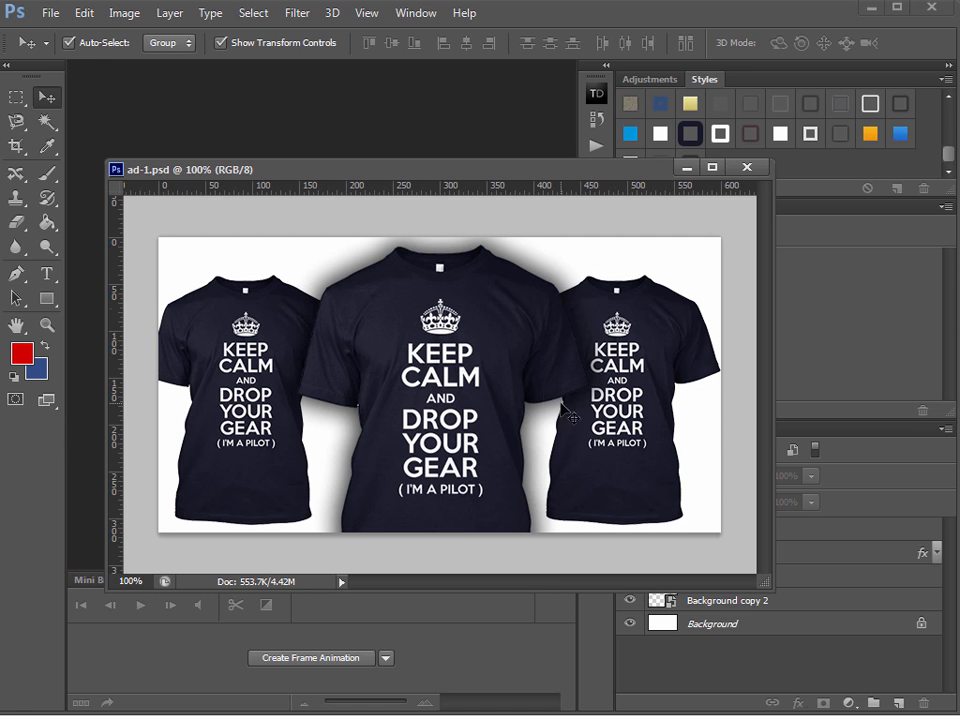
# - Draw a red rectangle about 612 × 333 px over the whole canvas and shrink it to the canvas edges
pyautogui.click(44, 300)
pyautogui.moveTo(154, 232); pyautogui.dragTo(726, 541)
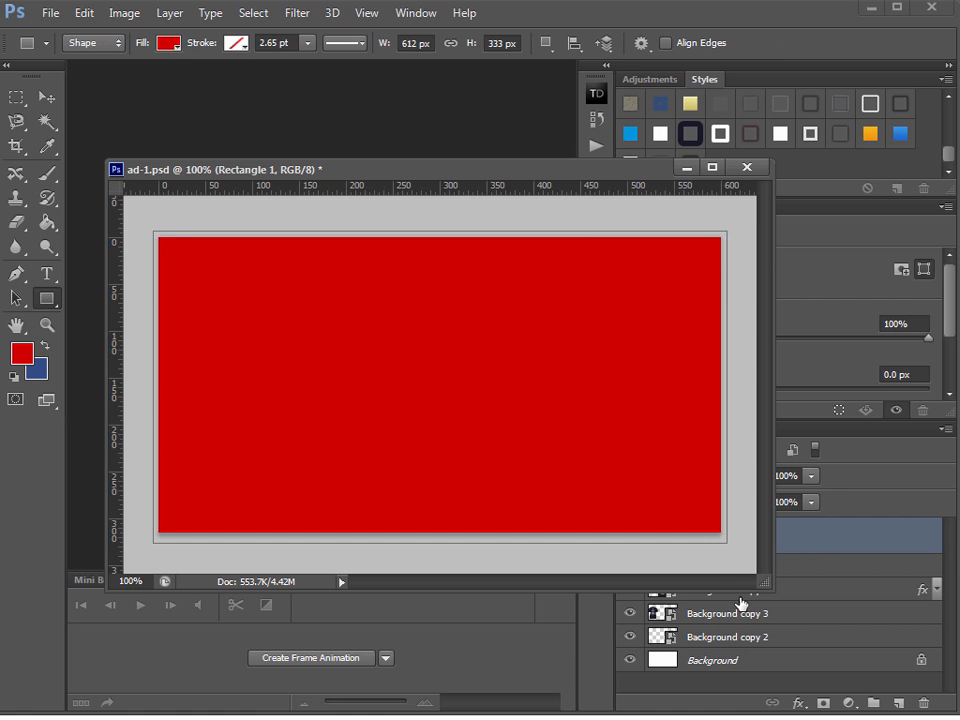
pyautogui.click(45, 97)
pyautogui.moveTo(147, 230); pyautogui.dragTo(156, 237)
pyautogui.moveTo(726, 543); pyautogui.dragTo(722, 534)
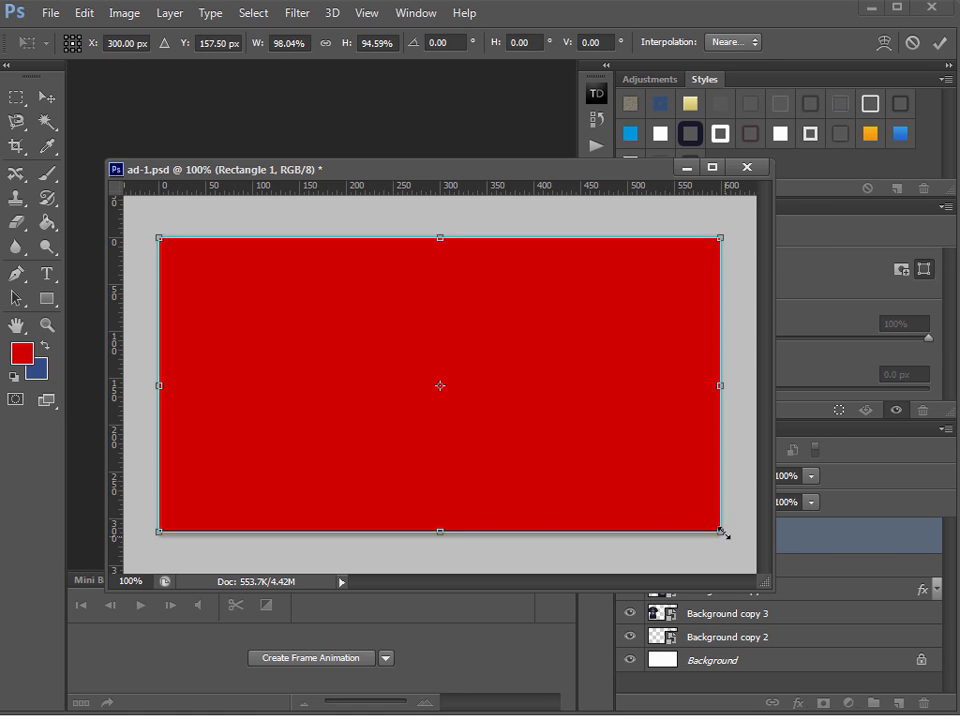
pyautogui.click(366, 13)
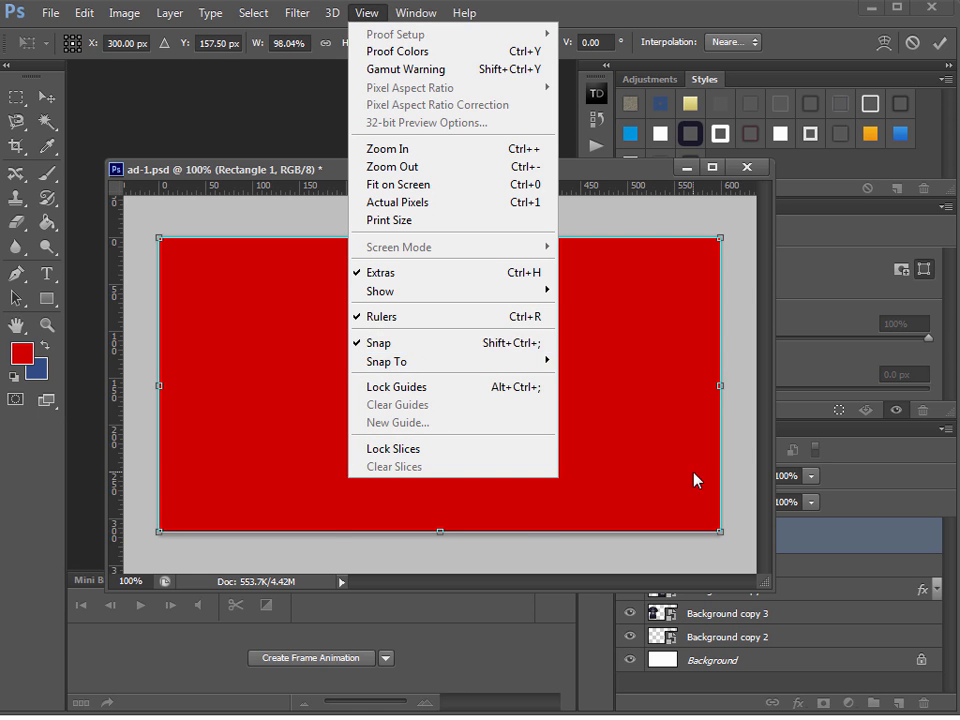
pyautogui.click(727, 533)
pyautogui.moveTo(729, 534)
pyautogui.mouseDown()
pyautogui.moveTo(701, 521)
pyautogui.moveTo(724, 537)
pyautogui.mouseUp()
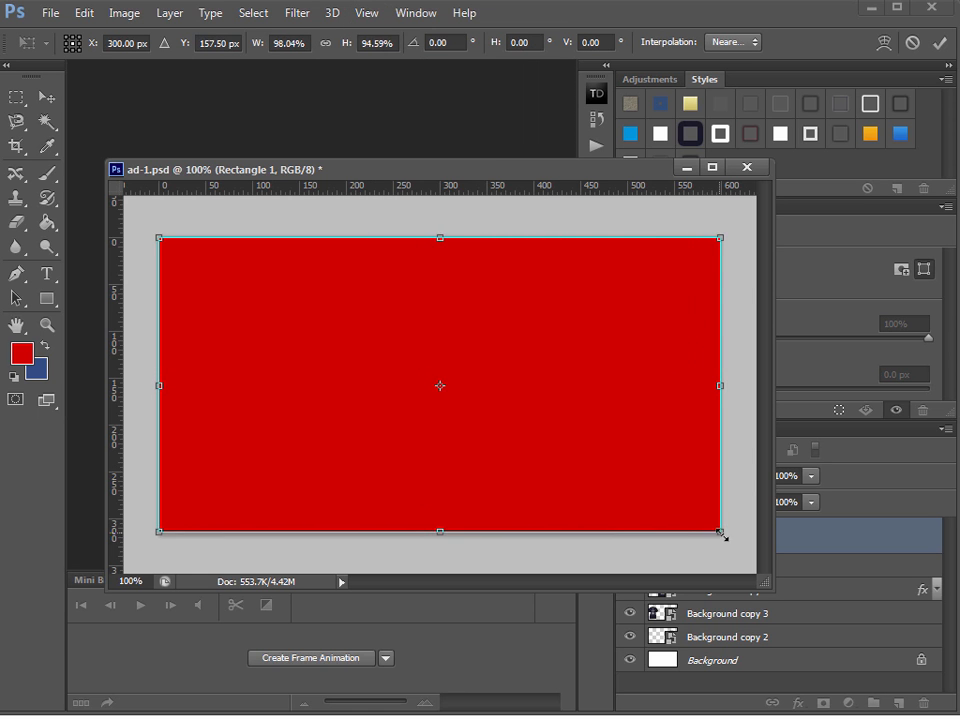
pyautogui.press('Return')
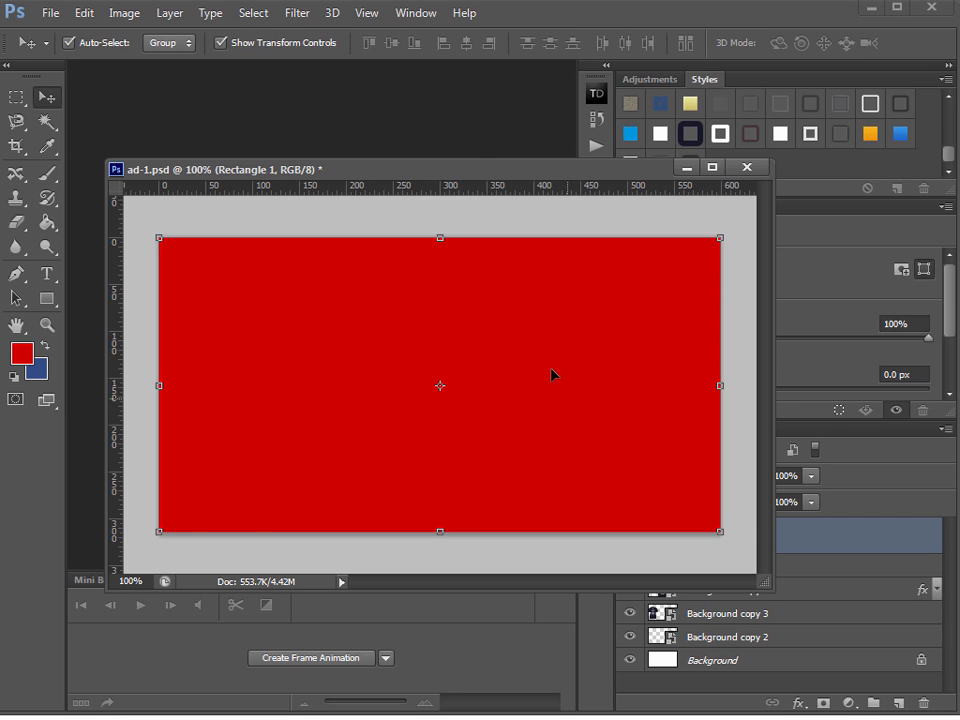
# - Move the red rectangle's layer beneath all the shirt layers, directly above the Background layer
pyautogui.moveTo(479, 178); pyautogui.dragTo(369, 83)
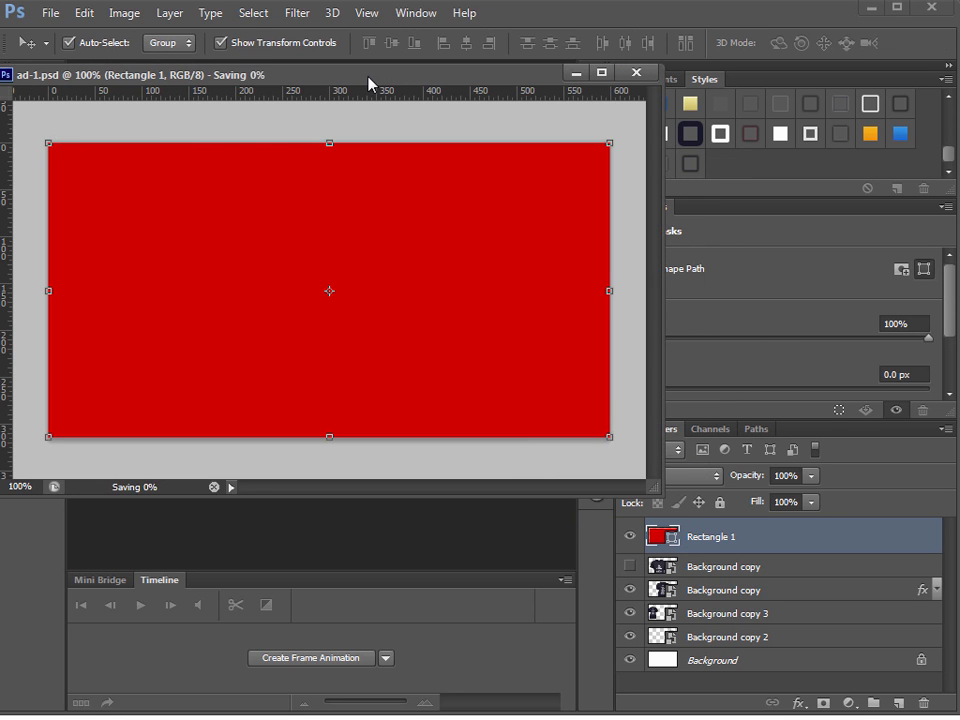
pyautogui.moveTo(761, 547); pyautogui.dragTo(762, 637)
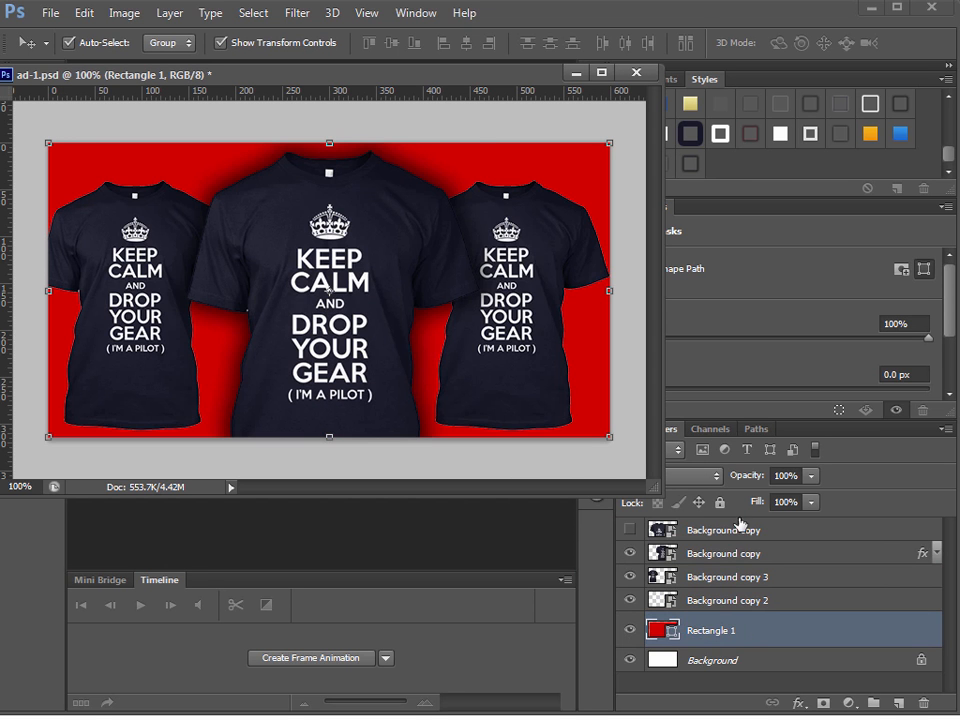
pyautogui.moveTo(447, 77); pyautogui.dragTo(517, 110)
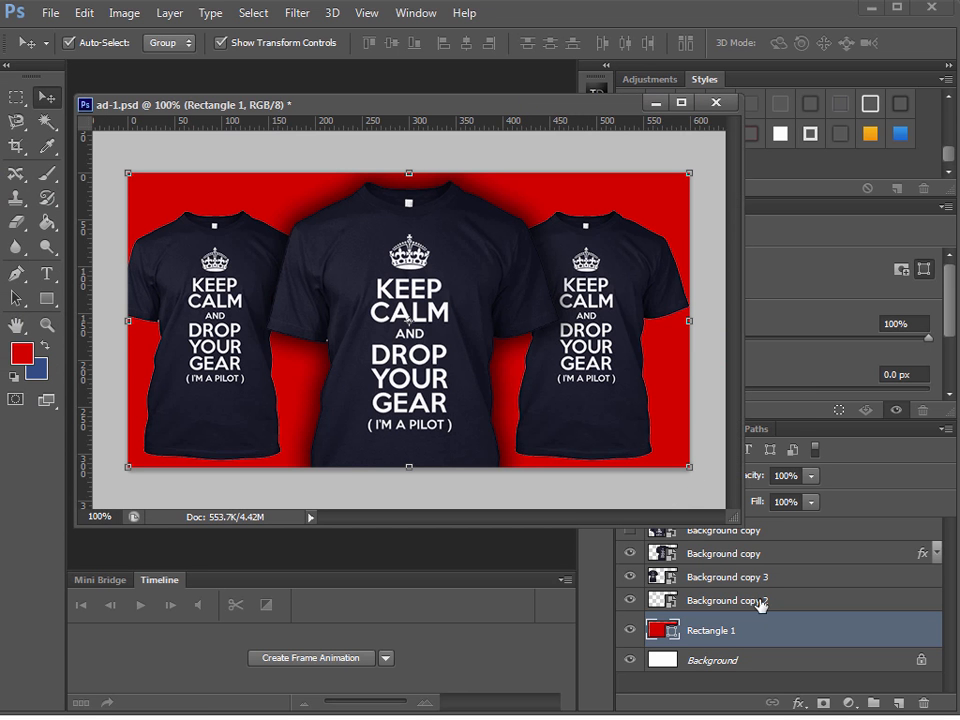
# - Recolour the background rectangle to bright green (#00ff48), trying out blue shades first
pyautogui.doubleClick(660, 632)
pyautogui.moveTo(580, 310); pyautogui.dragTo(770, 404)
pyautogui.moveTo(645, 499)
pyautogui.mouseDown()
pyautogui.moveTo(564, 450)
pyautogui.moveTo(463, 444)
pyautogui.moveTo(557, 439)
pyautogui.moveTo(622, 453)
pyautogui.mouseUp()
pyautogui.click(708, 519)
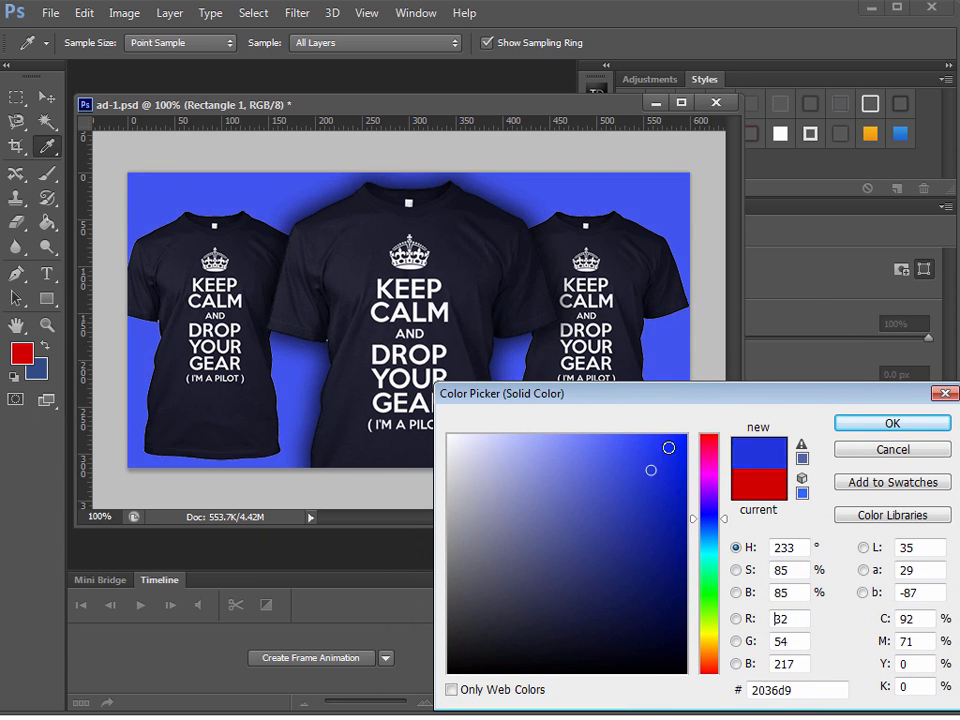
pyautogui.click(686, 435)
pyautogui.moveTo(648, 548); pyautogui.dragTo(573, 450)
pyautogui.click(573, 512)
pyautogui.moveTo(711, 540); pyautogui.dragTo(714, 583)
pyautogui.moveTo(630, 528); pyautogui.dragTo(688, 434)
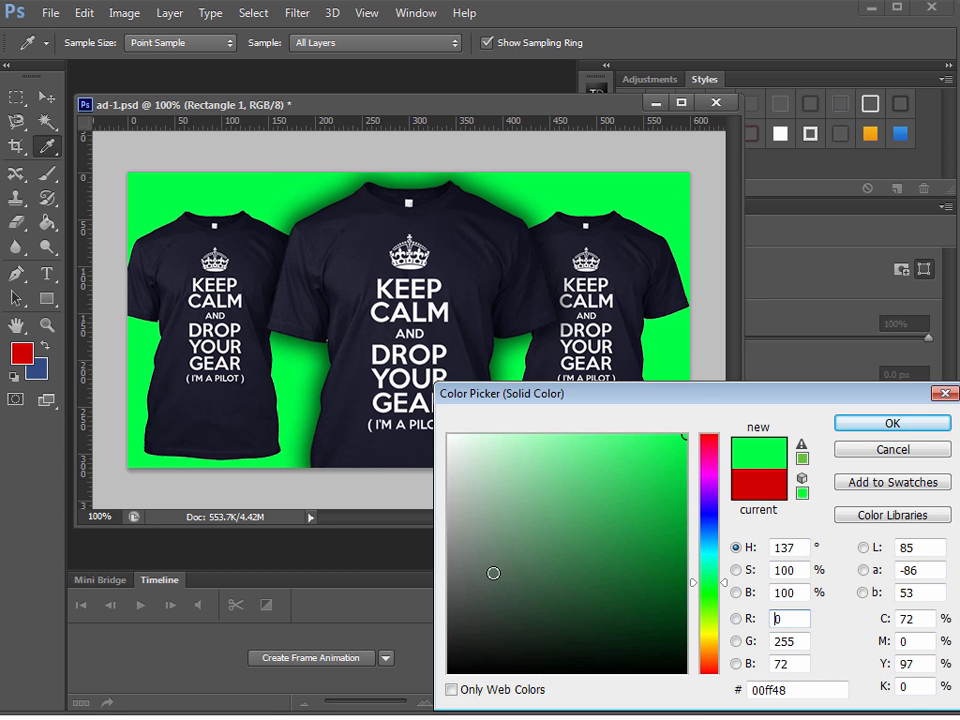
pyautogui.moveTo(718, 397); pyautogui.dragTo(626, 350)
pyautogui.moveTo(630, 306)
pyautogui.mouseDown()
pyautogui.moveTo(634, 253)
pyautogui.moveTo(632, 315)
pyautogui.mouseUp()
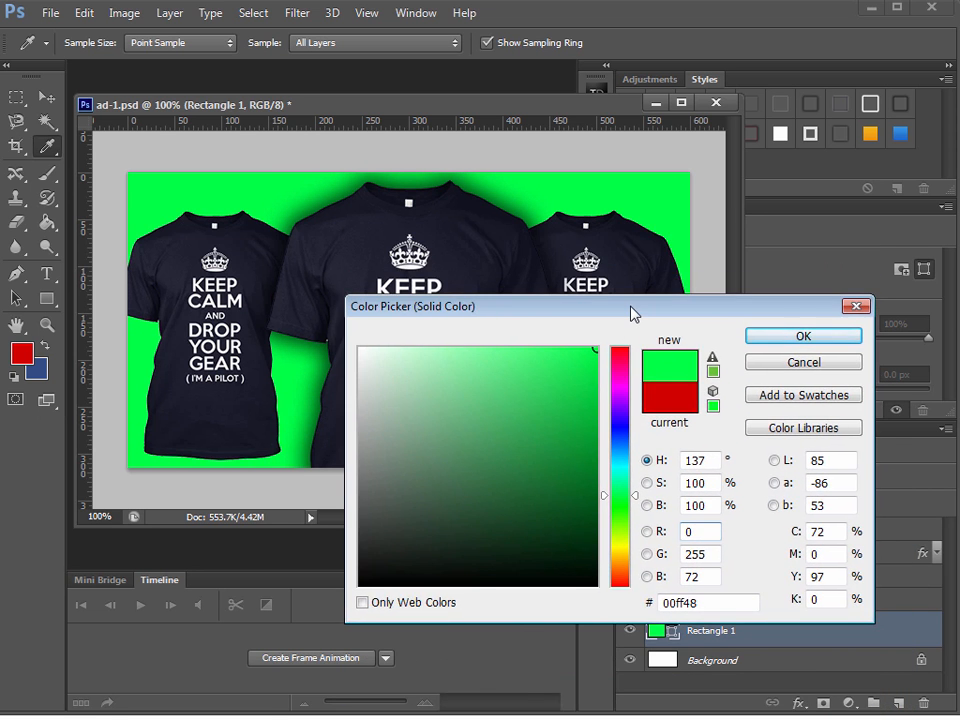
pyautogui.moveTo(631, 314); pyautogui.dragTo(574, 289)
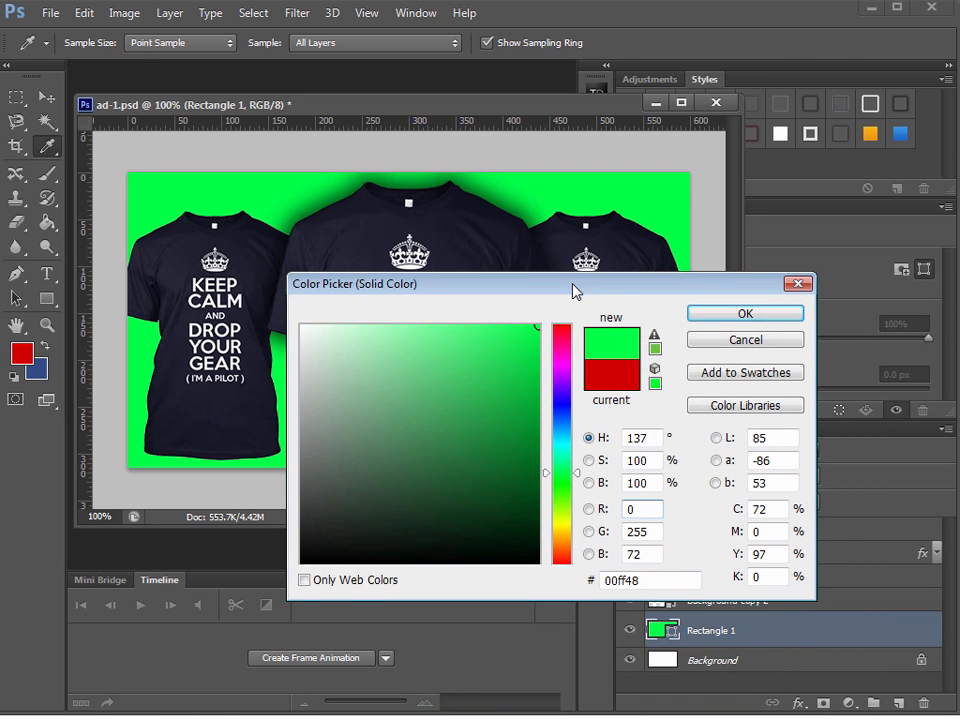
pyautogui.click(722, 320)
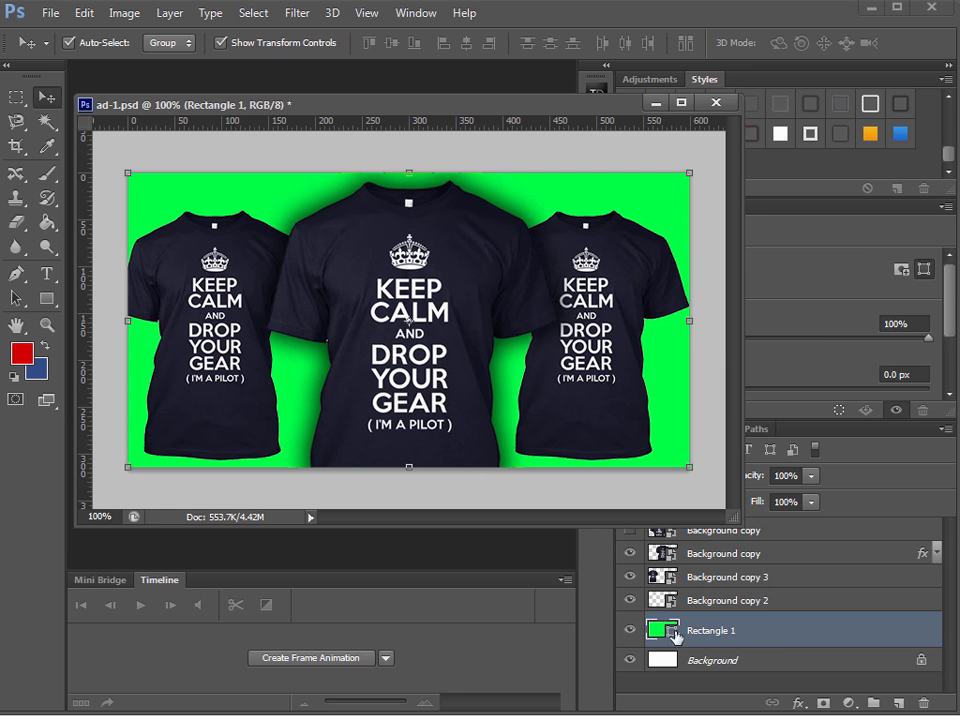
# - Add a 9 px stroke in pure red (#ff0000), positioned inside, to the green background rectangle
pyautogui.doubleClick(779, 631)
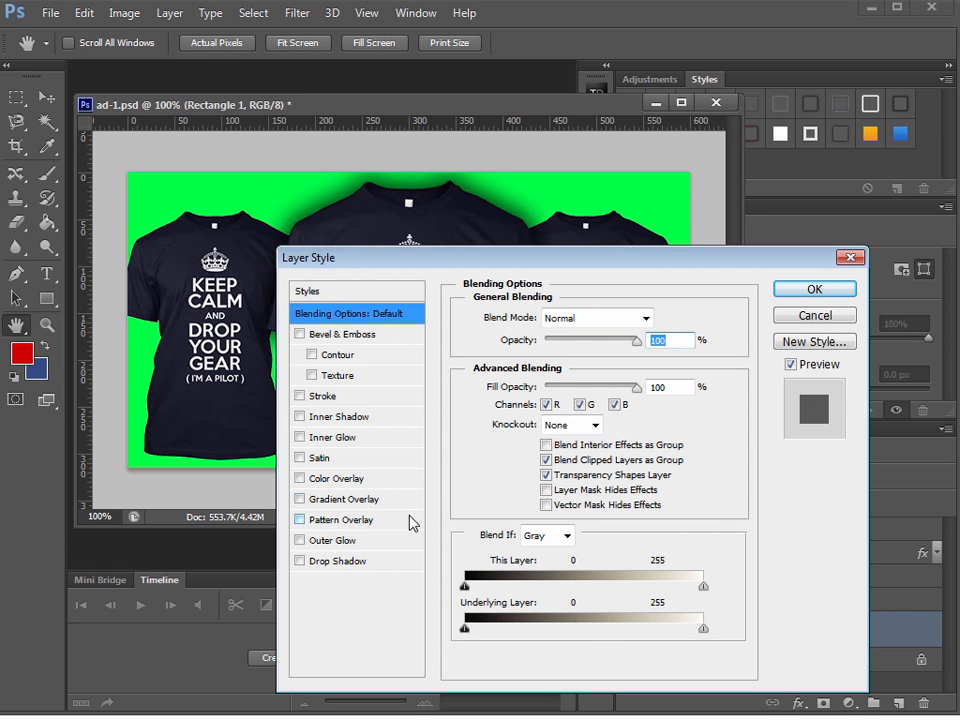
pyautogui.click(350, 398)
pyautogui.click(576, 339)
pyautogui.click(561, 376)
pyautogui.click(500, 446)
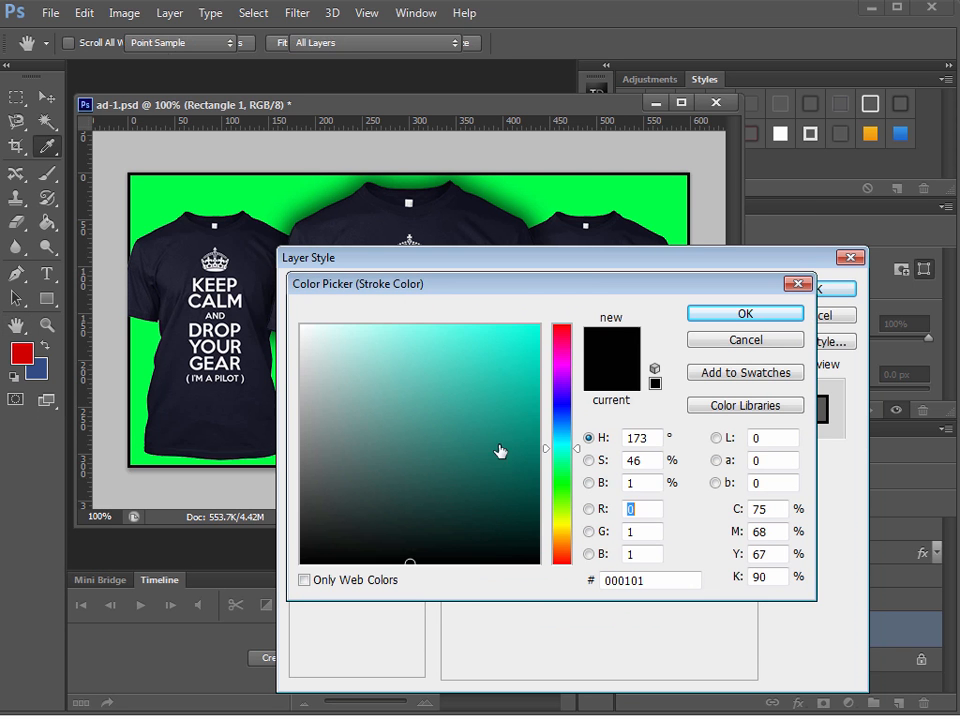
pyautogui.click(562, 392)
pyautogui.moveTo(562, 388); pyautogui.dragTo(562, 326)
pyautogui.click(540, 324)
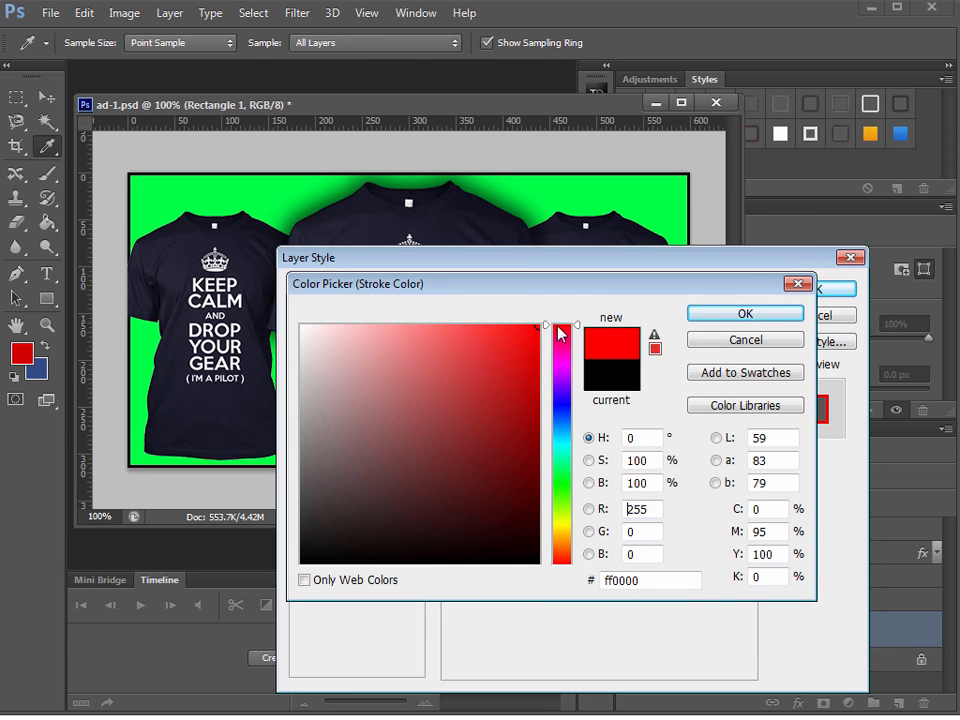
pyautogui.click(772, 318)
pyautogui.moveTo(535, 322); pyautogui.dragTo(540, 328)
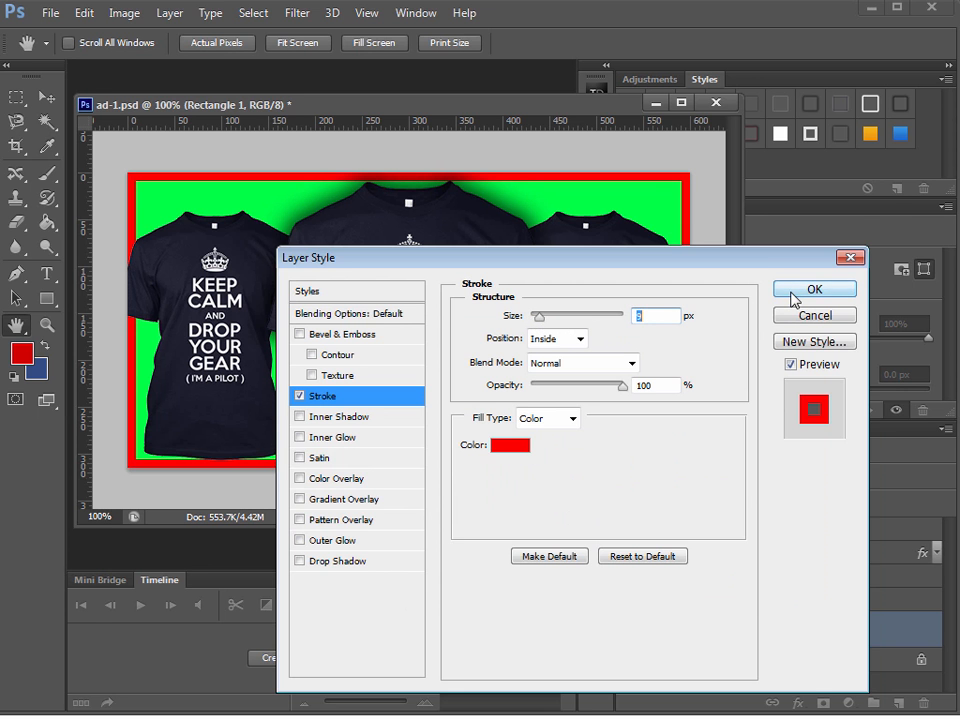
# - Add an inner shadow to the green rectangle with distance 0 px, choke 43% and size 40 px, and save ad-1.psd
pyautogui.moveTo(763, 264); pyautogui.dragTo(792, 217)
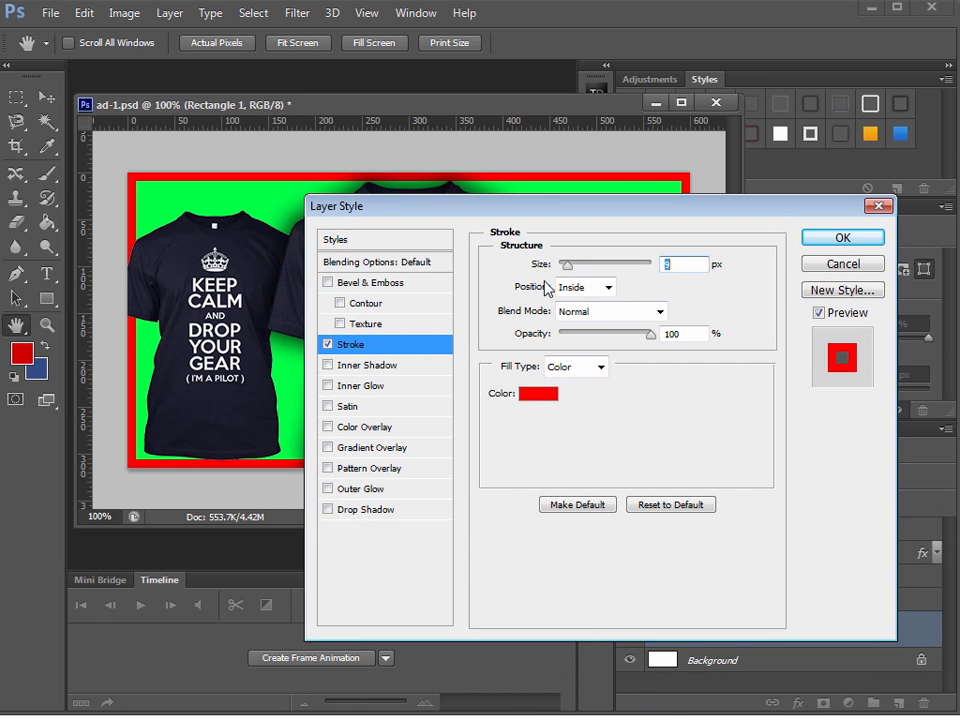
pyautogui.click(386, 367)
pyautogui.moveTo(655, 207); pyautogui.dragTo(660, 323)
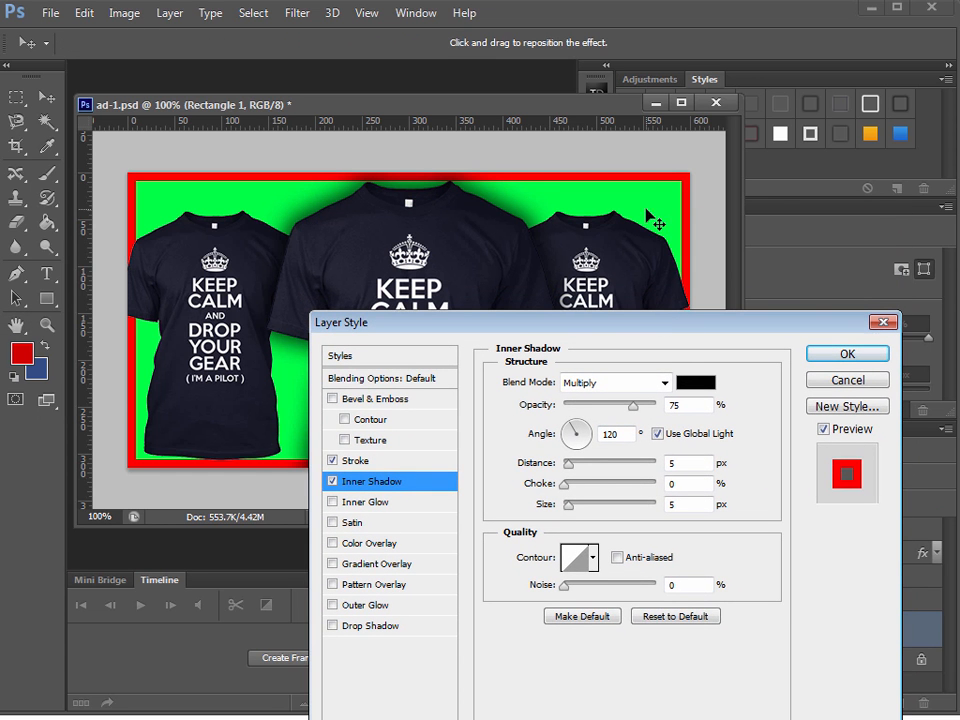
pyautogui.moveTo(571, 465); pyautogui.dragTo(586, 513)
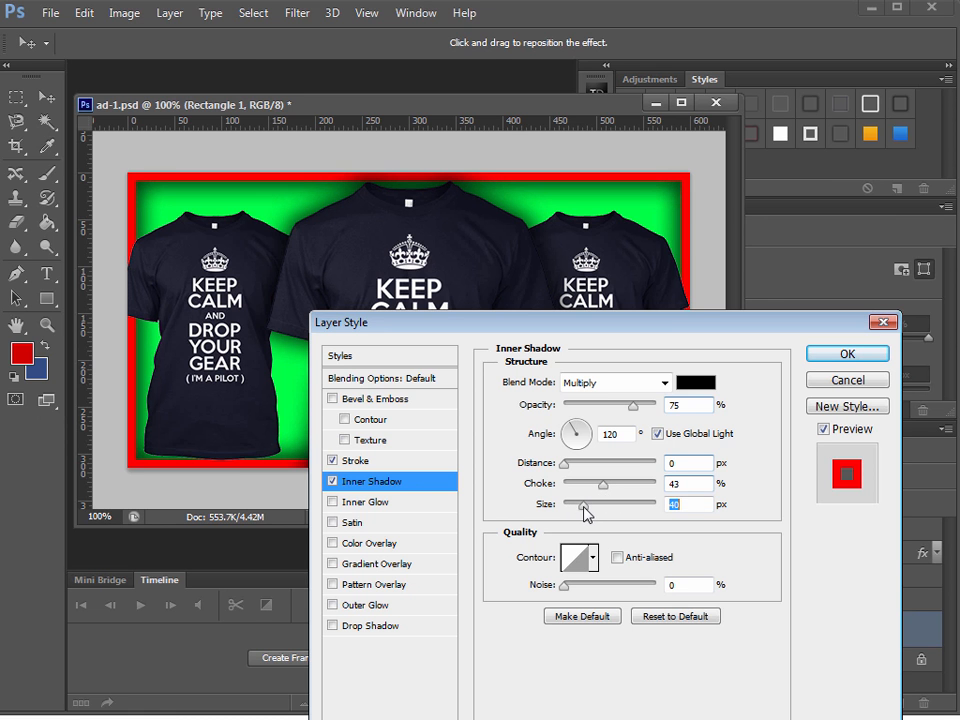
pyautogui.click(847, 354)
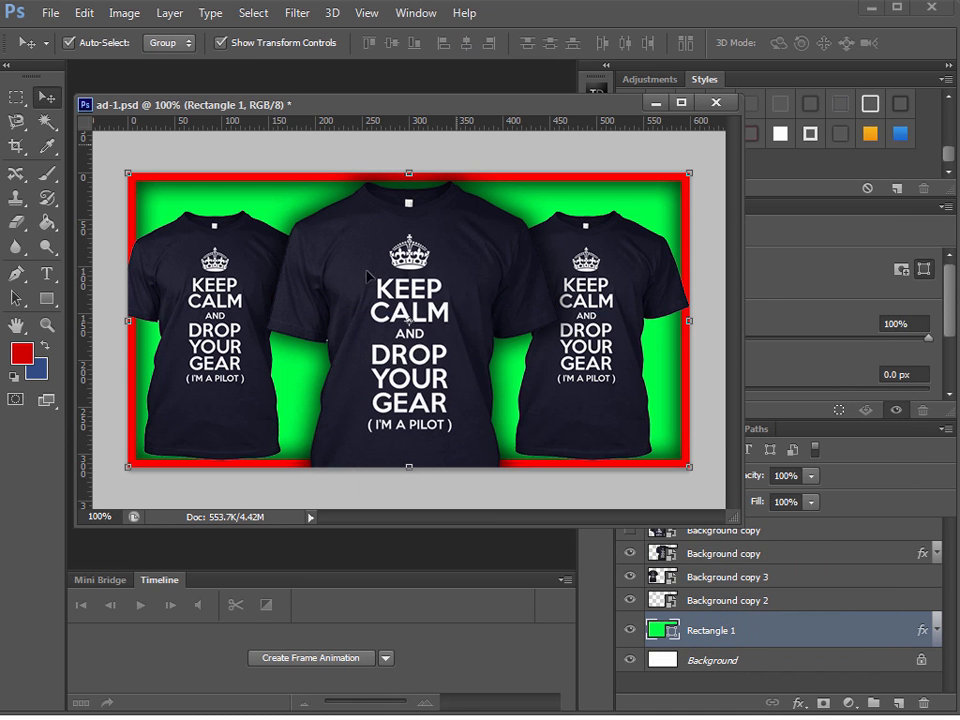
pyautogui.click(536, 510)
pyautogui.hotkey('ctrl', 's')
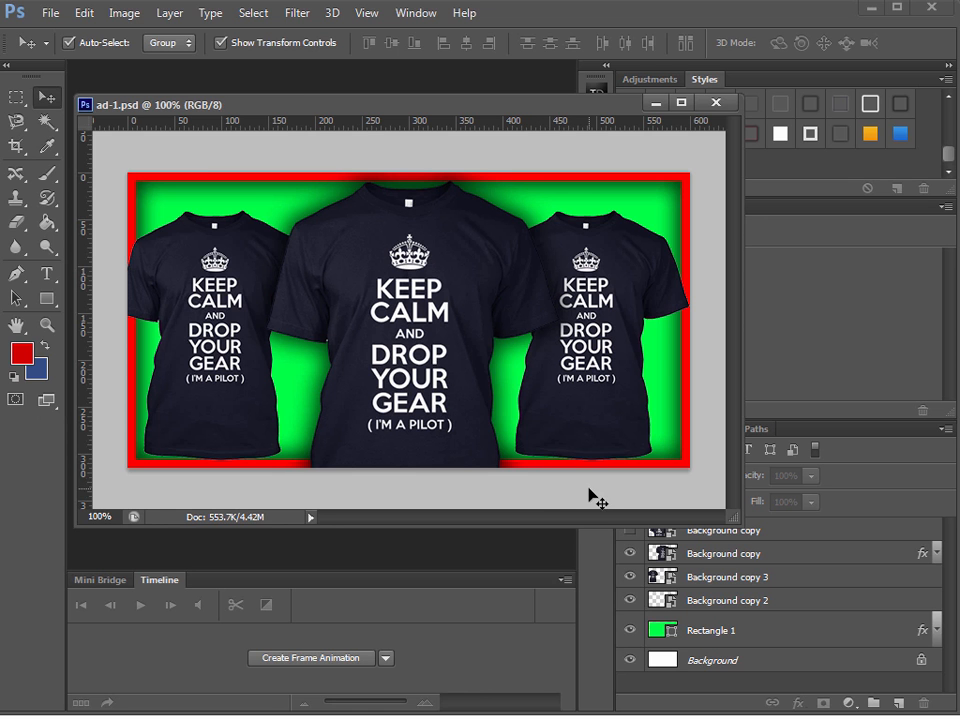
# - Create a new white 600 × 315 px document and enlarge its window to leave space around the canvas
pyautogui.click(55, 13)
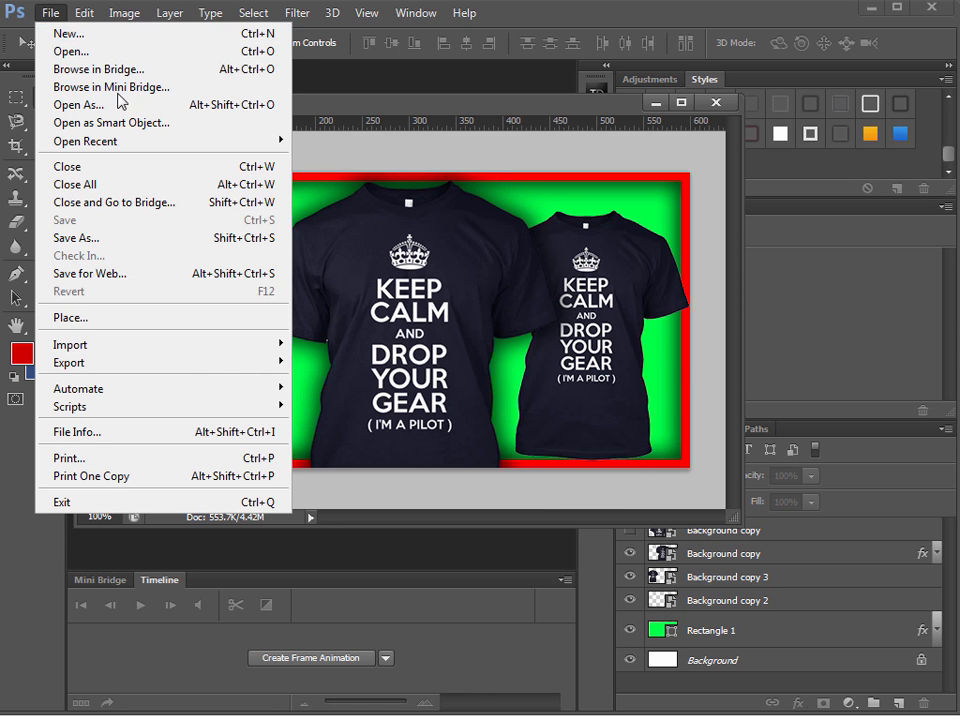
pyautogui.click(70, 33)
pyautogui.click(596, 213)
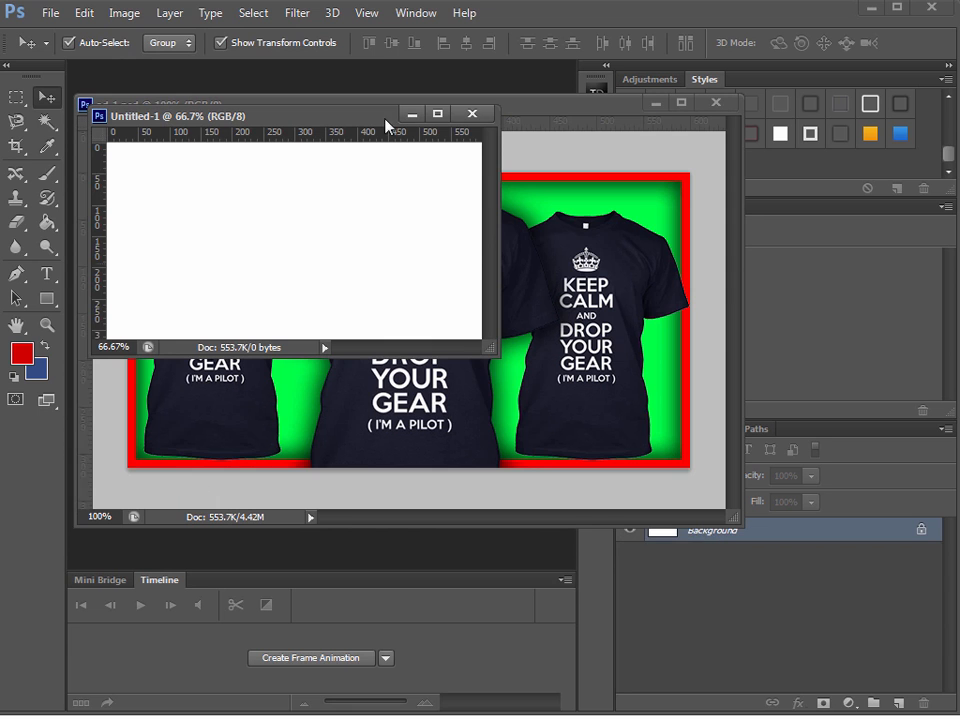
pyautogui.moveTo(548, 424); pyautogui.dragTo(713, 553)
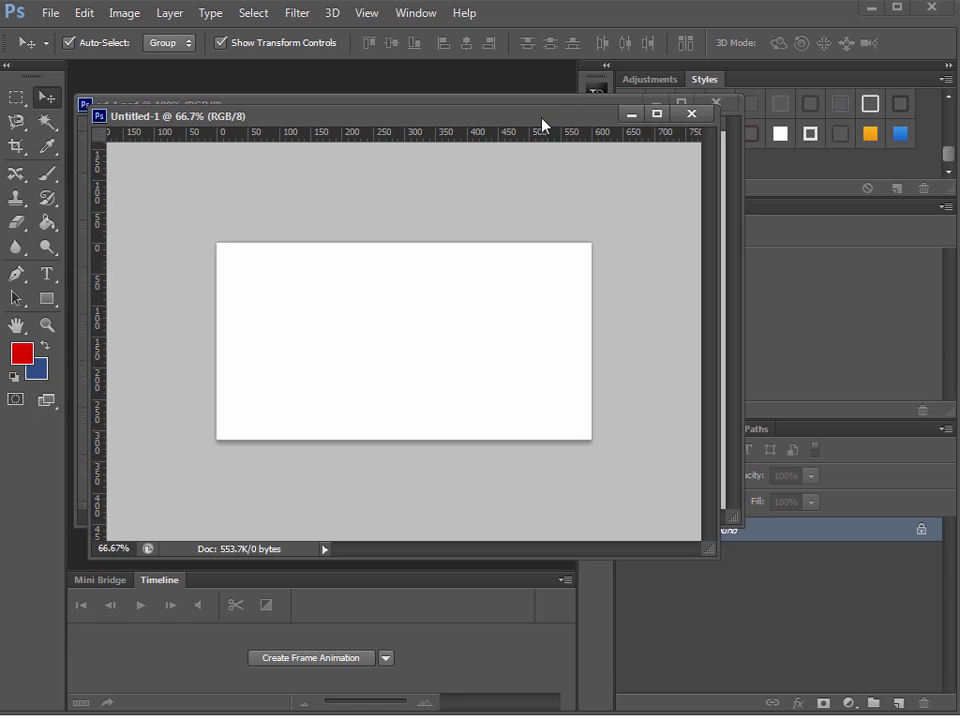
pyautogui.moveTo(541, 120); pyautogui.dragTo(578, 354)
pyautogui.moveTo(583, 236); pyautogui.dragTo(583, 236)
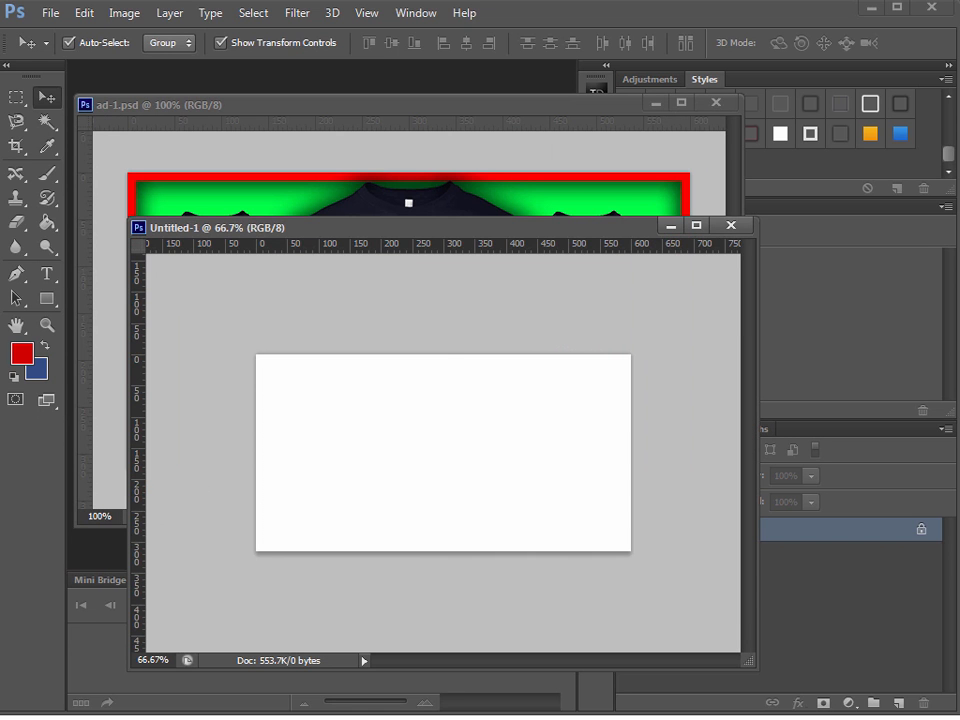
# - Draw a red rectangle about 729 × 398 px that covers the whole canvas of the new document
pyautogui.click(46, 299)
pyautogui.moveTo(203, 327); pyautogui.dragTo(659, 576)
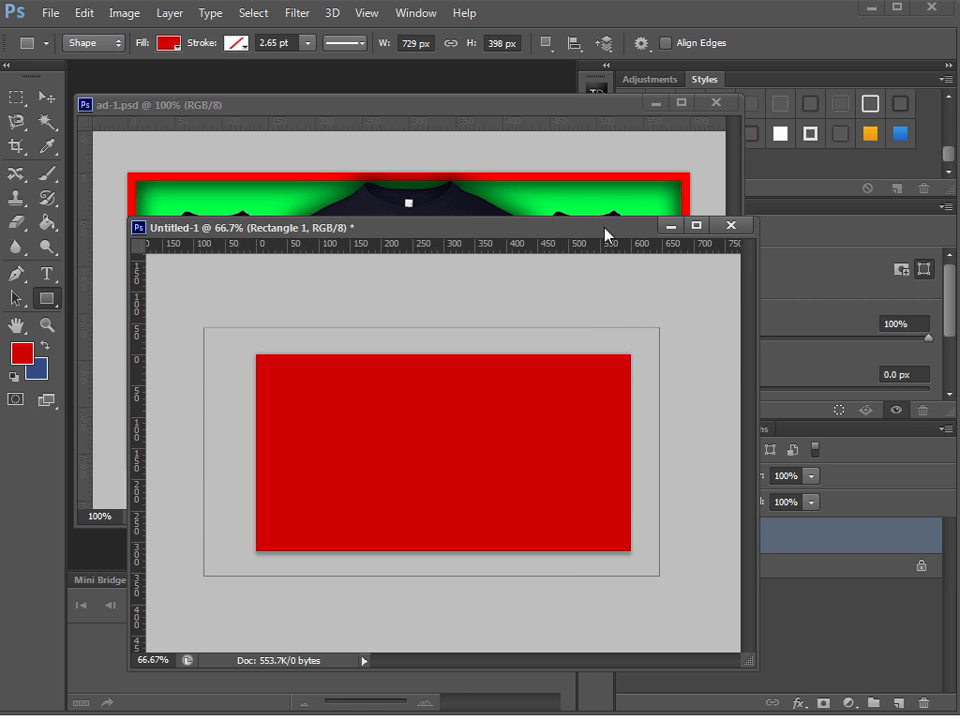
pyautogui.moveTo(606, 232); pyautogui.dragTo(514, 119)
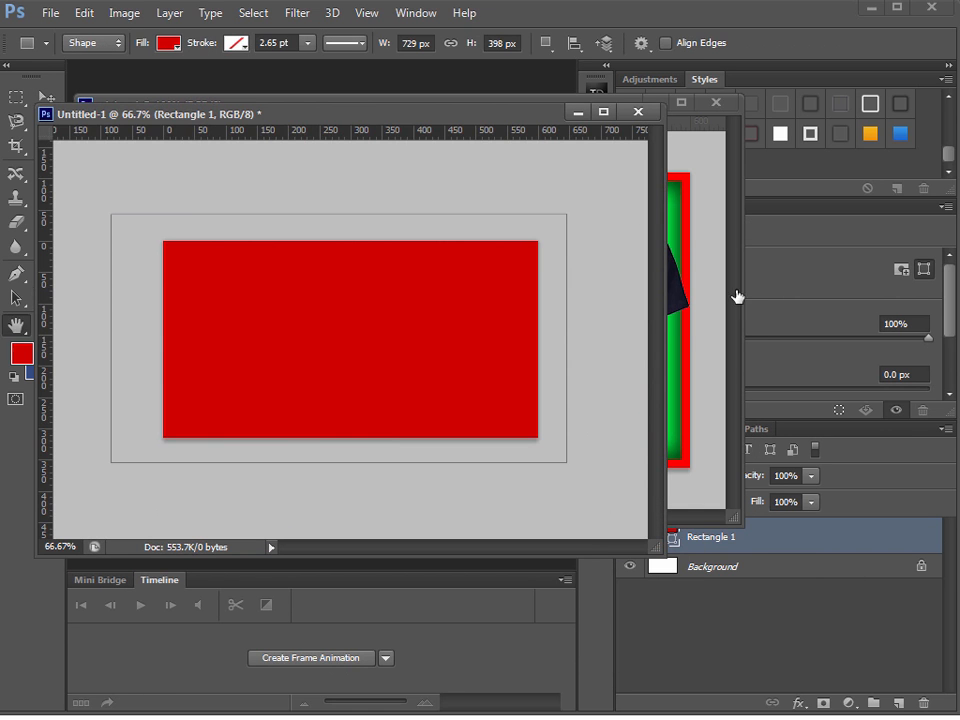
# - Change the fill colour of the new rectangle to near-black (#1b1b1b)
pyautogui.doubleClick(782, 540)
pyautogui.click(840, 380)
pyautogui.click(712, 146)
pyautogui.moveTo(541, 106); pyautogui.dragTo(958, 220)
pyautogui.click(510, 131)
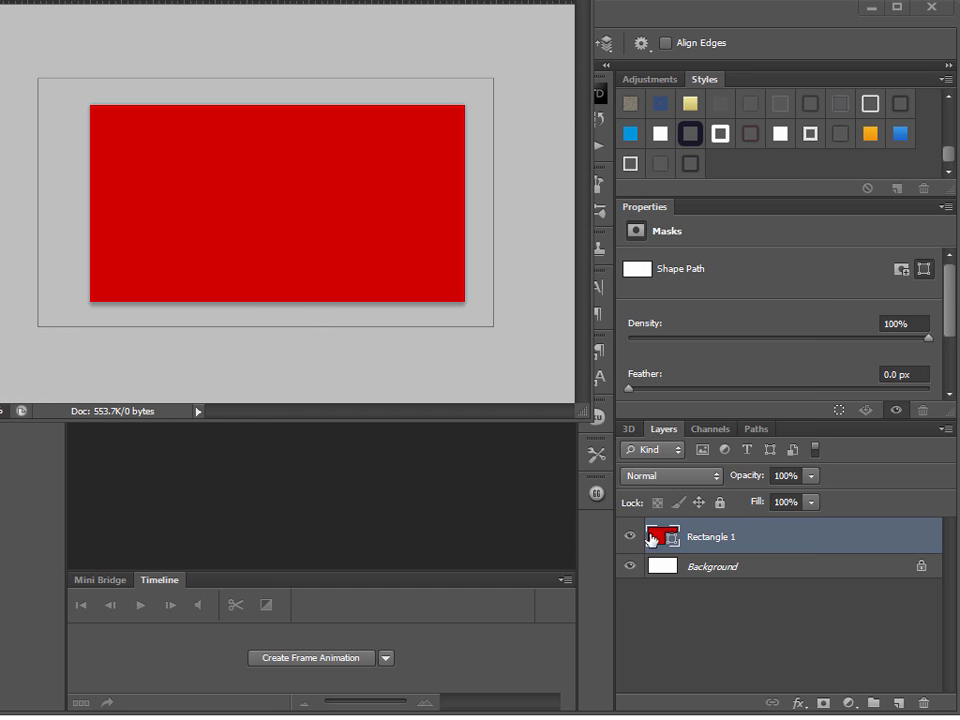
pyautogui.doubleClick(654, 538)
pyautogui.click(275, 524)
pyautogui.click(273, 535)
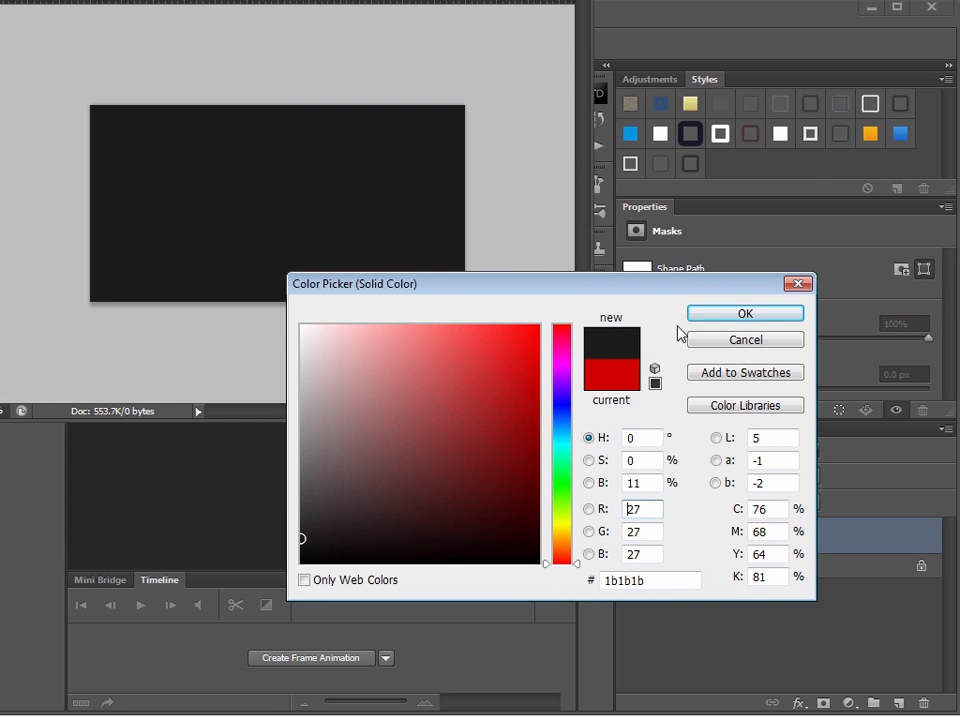
pyautogui.click(745, 313)
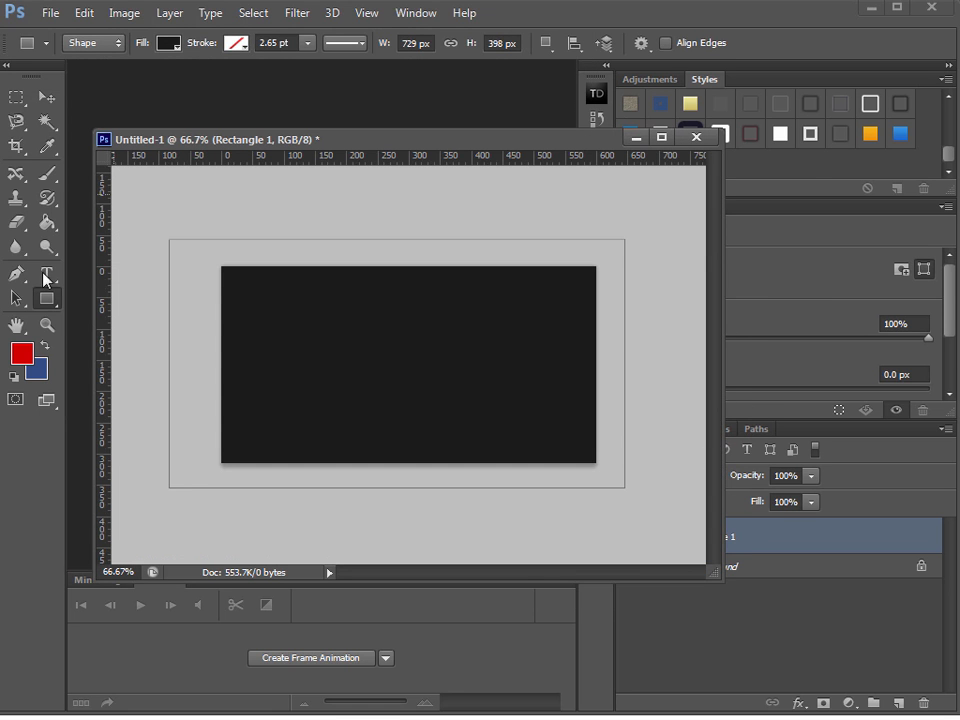
# - Save the new document as ad-2.psd in the Pilots folder
pyautogui.click(47, 323)
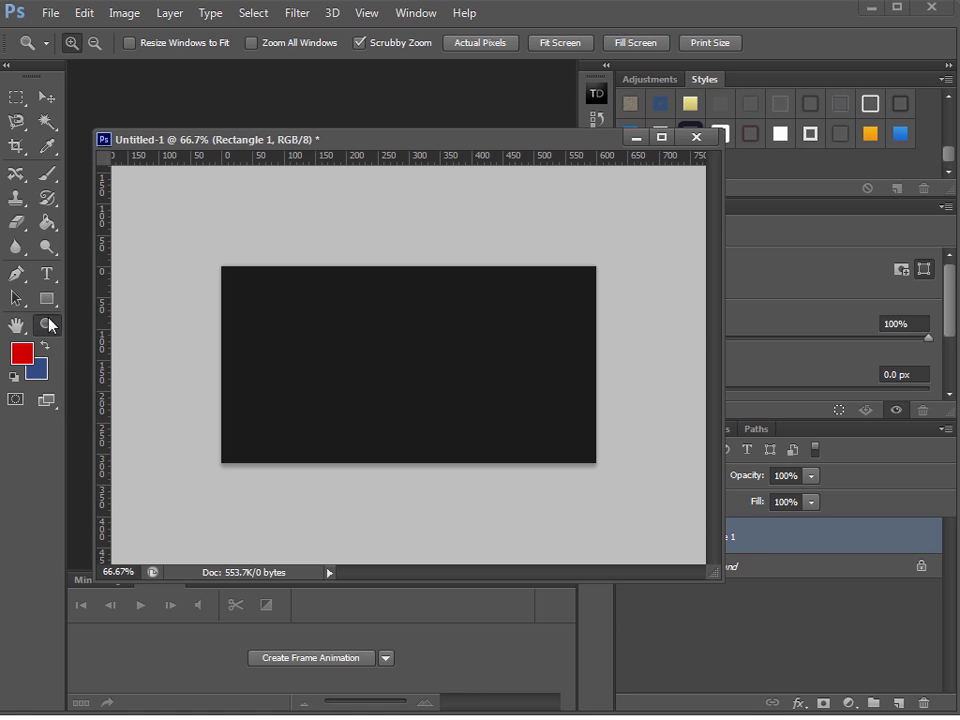
pyautogui.click(495, 43)
pyautogui.moveTo(716, 574); pyautogui.dragTo(820, 598)
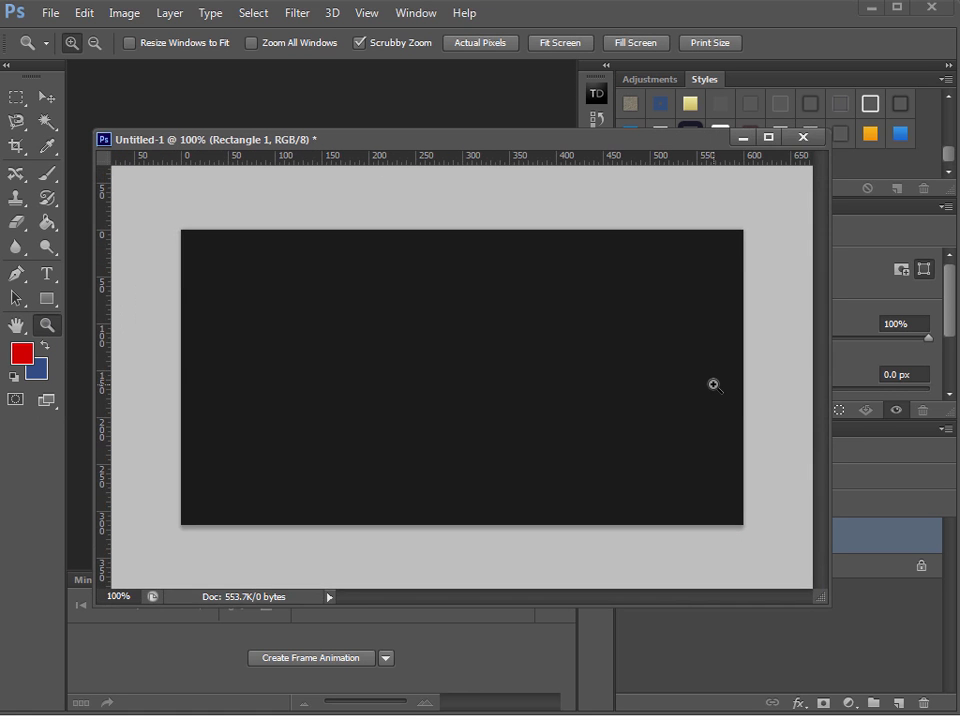
pyautogui.hotkey('ctrl', 's')
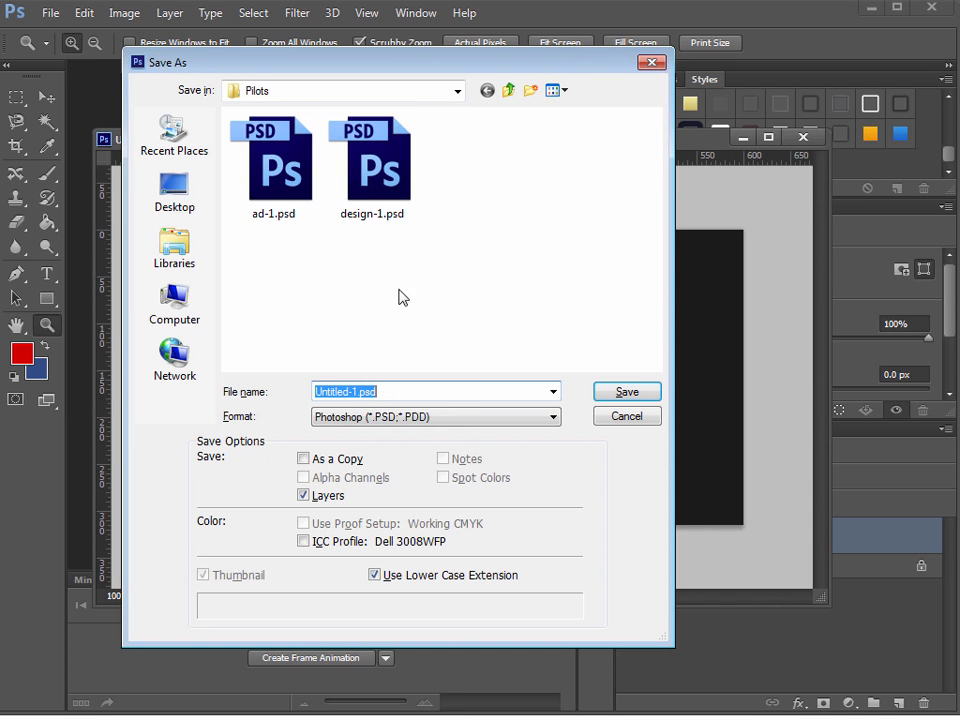
pyautogui.click(298, 208)
pyautogui.click(279, 218)
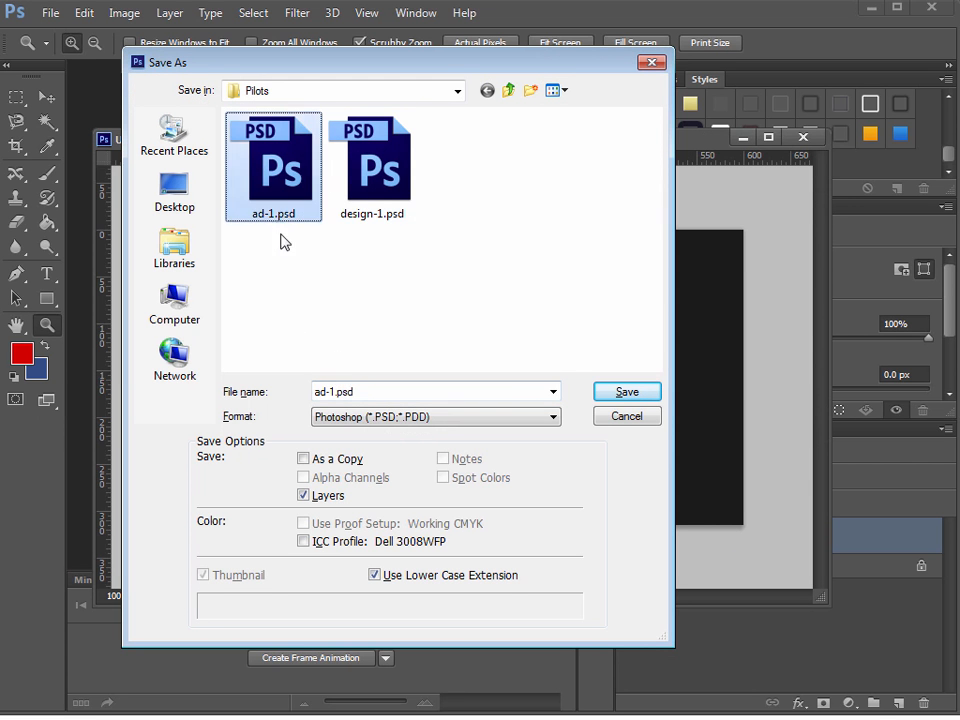
pyautogui.click(321, 392)
pyautogui.click(335, 395)
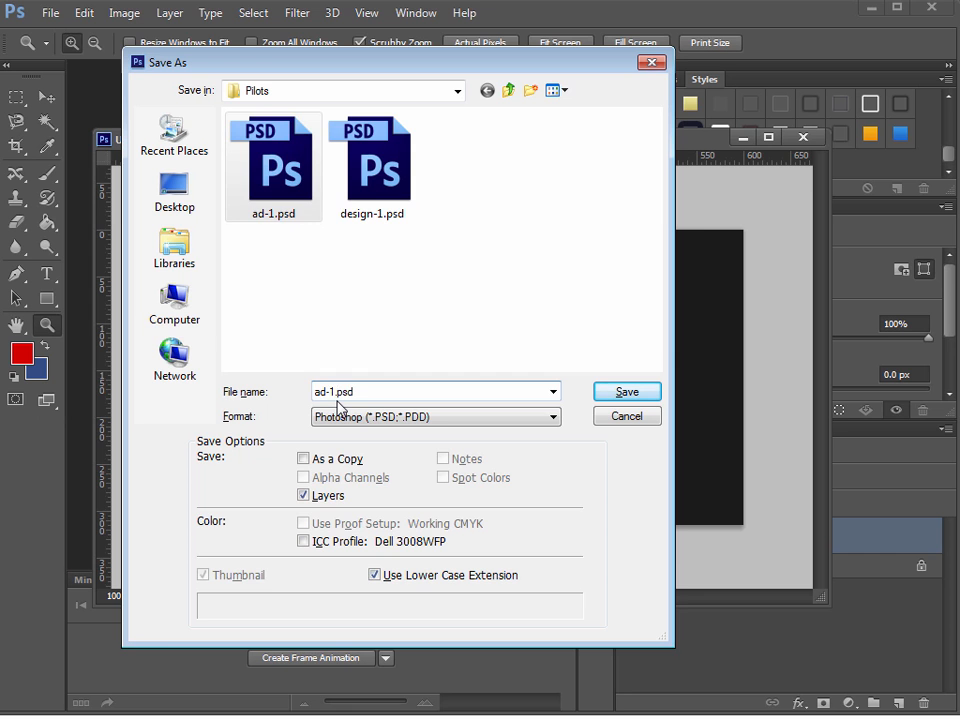
pyautogui.press('Return')
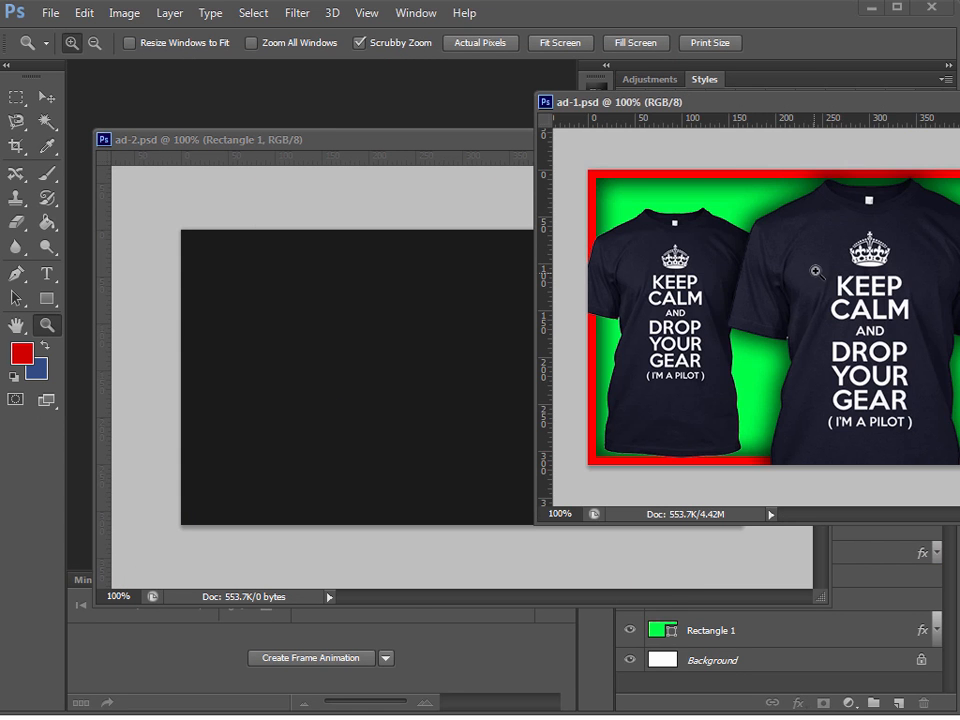
# - Copy the large shadowed shirt from ad-1.psd onto the left half of the ad-2.psd canvas
pyautogui.click(46, 97)
pyautogui.moveTo(812, 318); pyautogui.dragTo(333, 400)
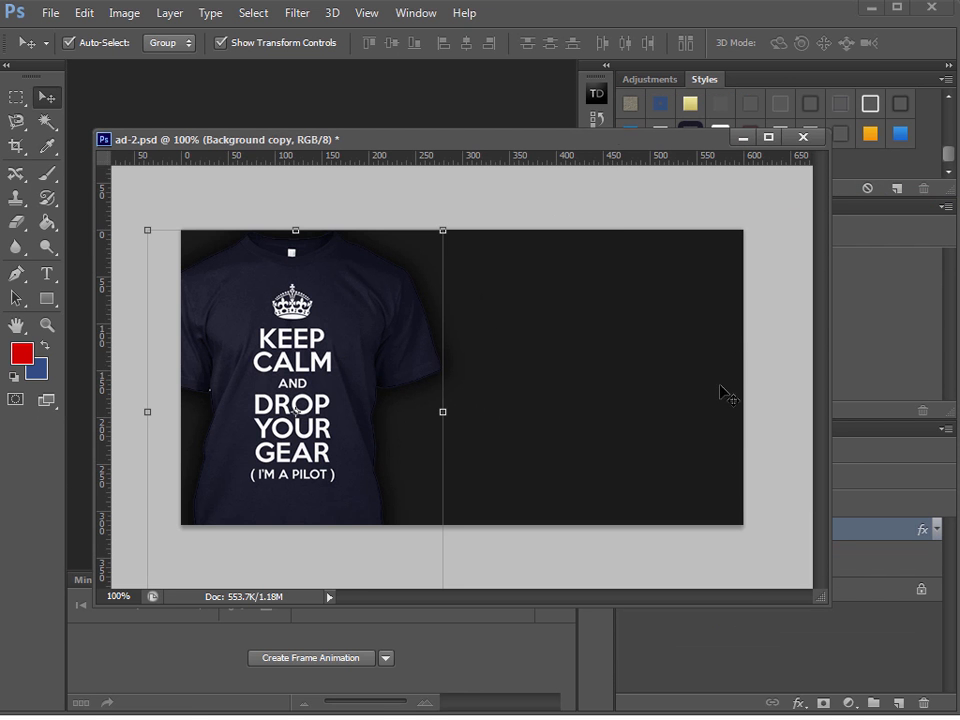
pyautogui.moveTo(621, 145); pyautogui.dragTo(566, 22)
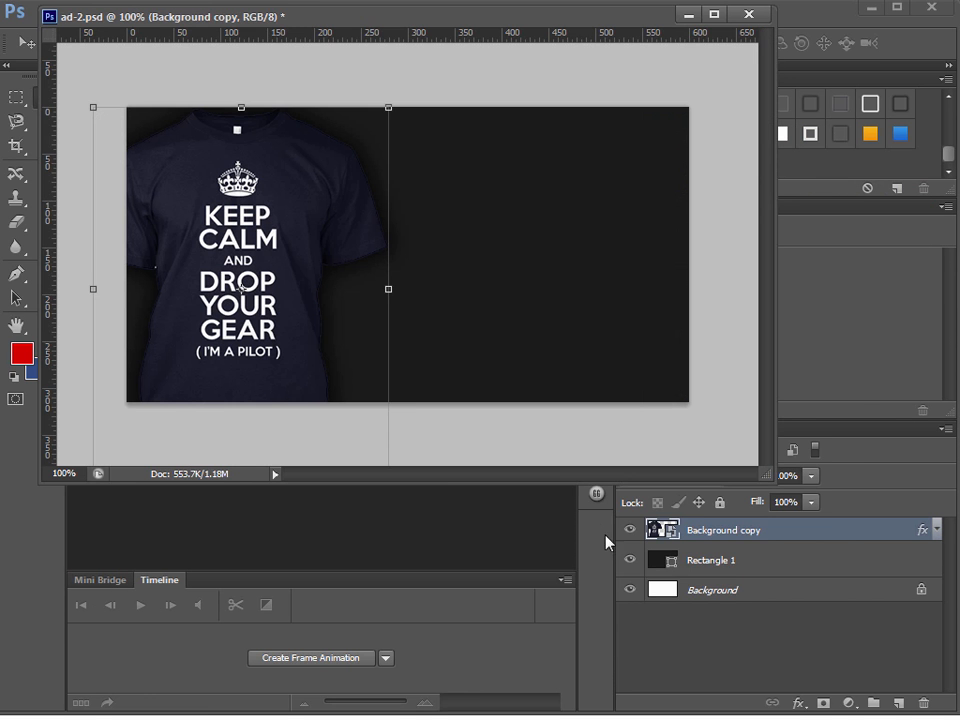
# - Recolour the dark background rectangle in ad-2.psd to a strong red so the shirt's shadow stands out
pyautogui.doubleClick(659, 564)
pyautogui.click(739, 351)
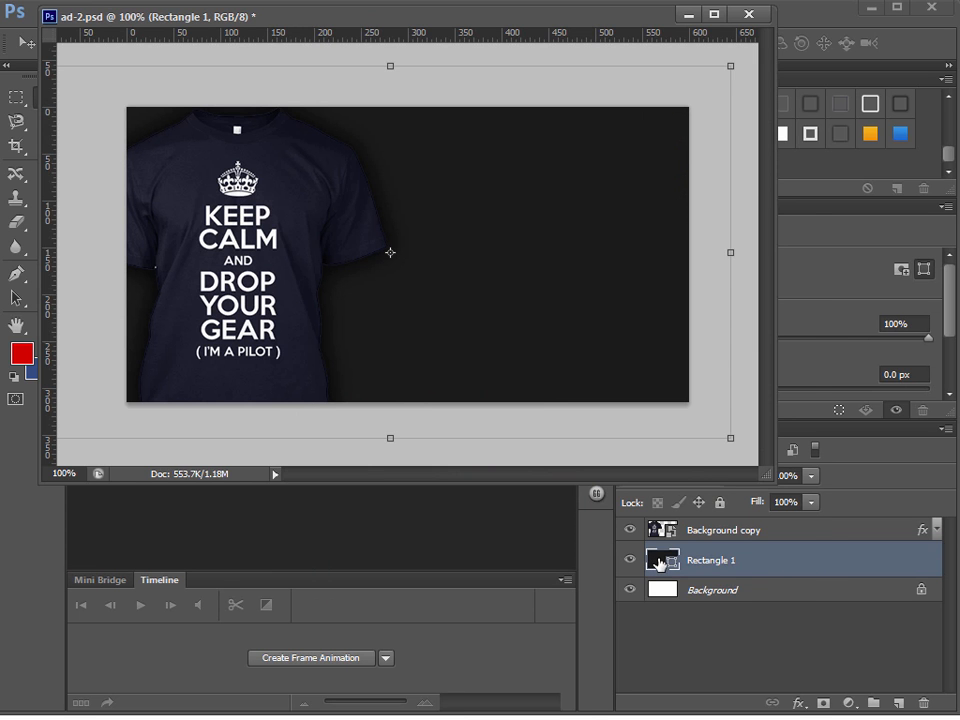
pyautogui.doubleClick(659, 564)
pyautogui.click(498, 448)
pyautogui.moveTo(503, 432); pyautogui.dragTo(506, 383)
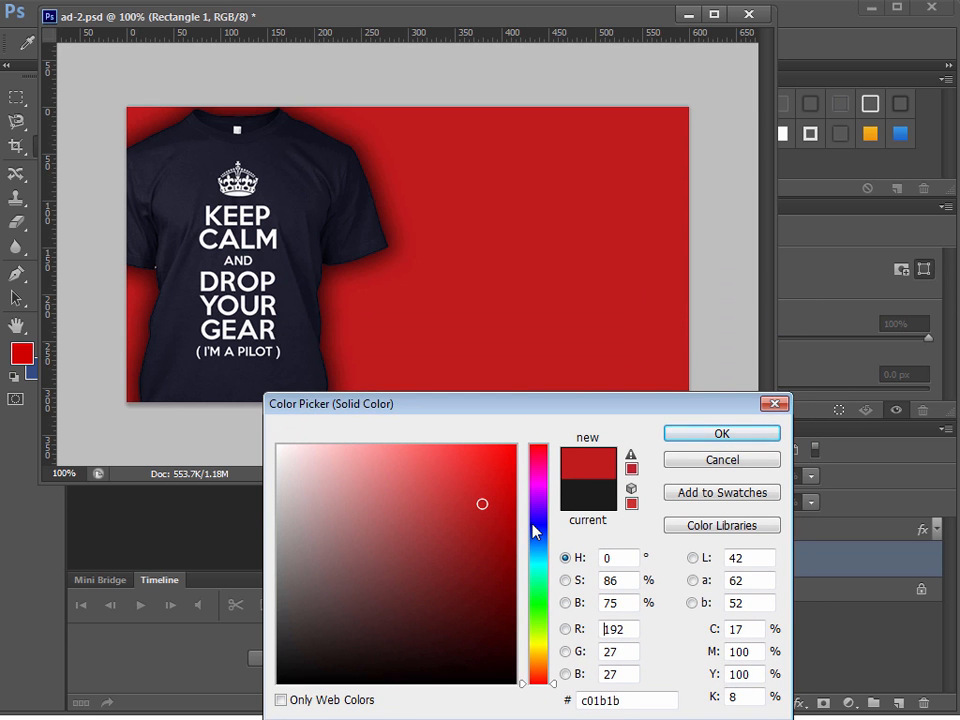
pyautogui.moveTo(503, 522); pyautogui.dragTo(509, 474)
pyautogui.moveTo(498, 507)
pyautogui.mouseDown()
pyautogui.moveTo(476, 549)
pyautogui.moveTo(463, 497)
pyautogui.moveTo(491, 497)
pyautogui.mouseUp()
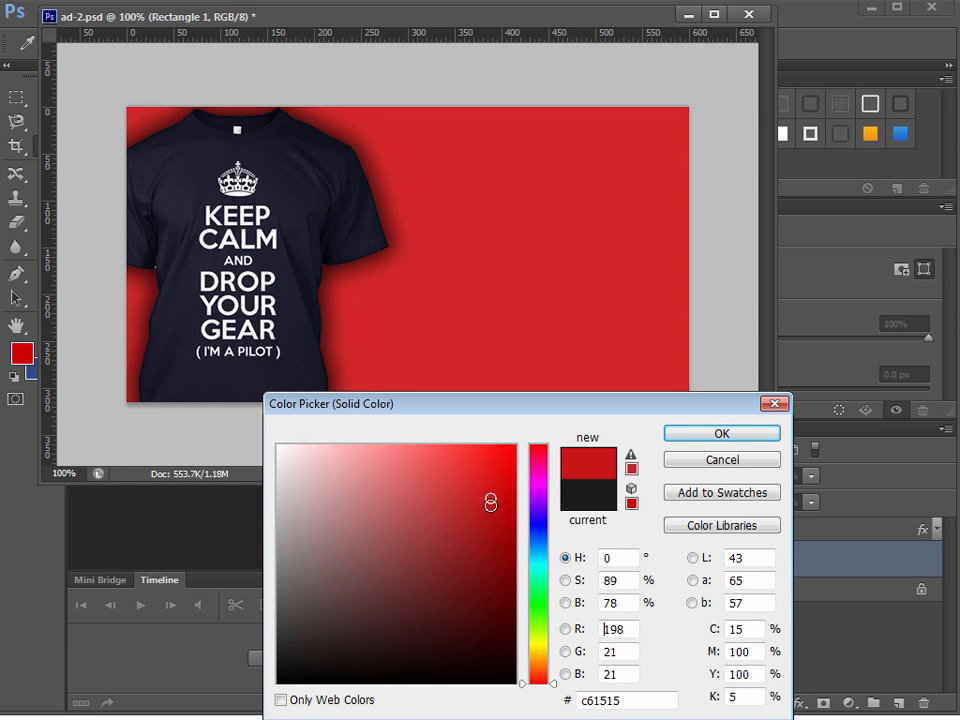
pyautogui.click(491, 495)
pyautogui.click(500, 497)
pyautogui.click(688, 436)
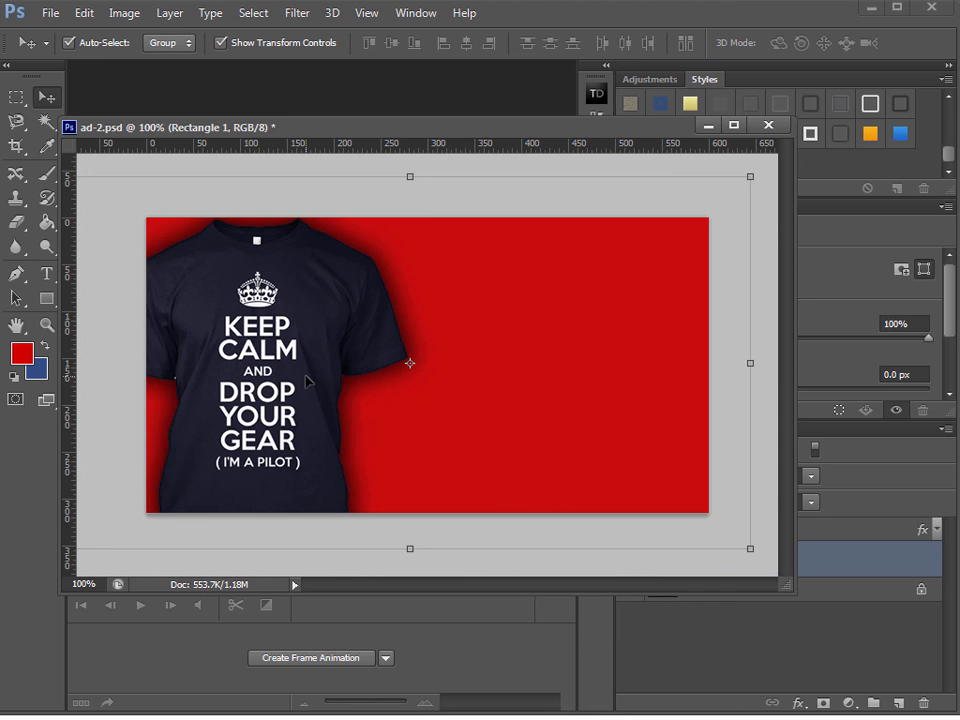
# - Move the large shirt slightly right in ad-2.psd, and select all the crown and lettering layers in design-1.psd
pyautogui.moveTo(306, 381); pyautogui.dragTo(332, 379)
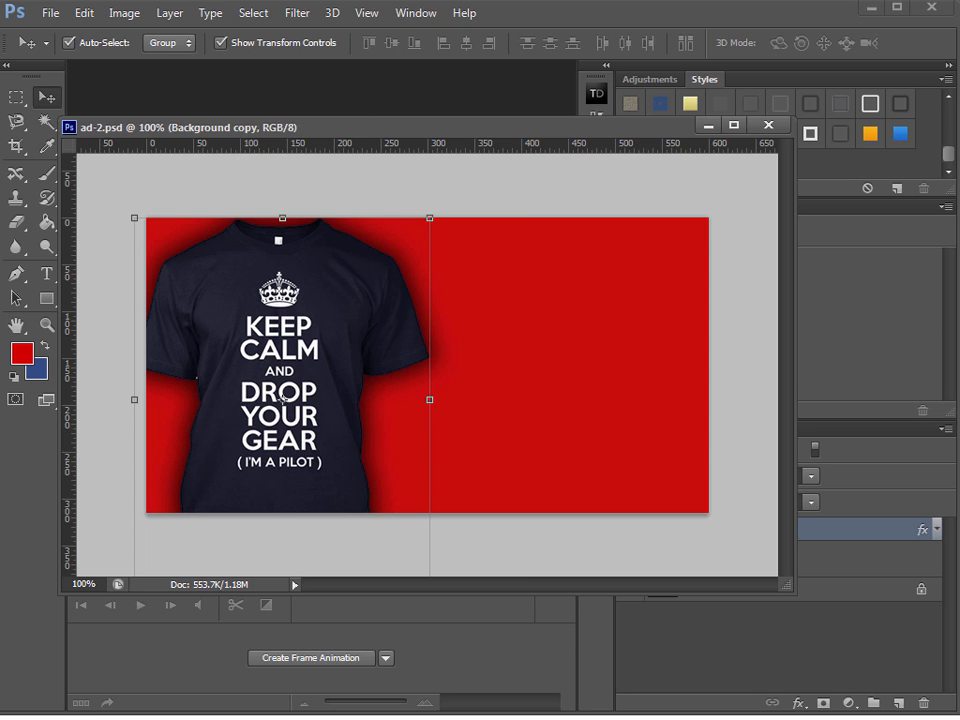
pyautogui.hotkey('ctrl', 'Tab')
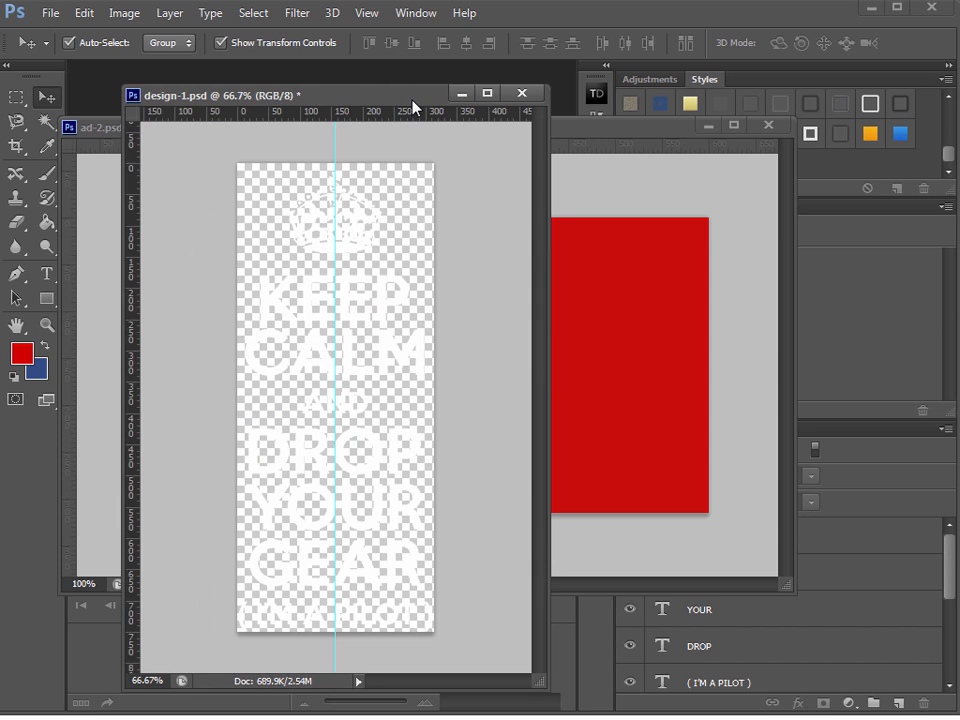
pyautogui.moveTo(379, 101)
pyautogui.mouseDown()
pyautogui.moveTo(232, 79)
pyautogui.moveTo(372, 110)
pyautogui.mouseUp()
pyautogui.click(306, 258)
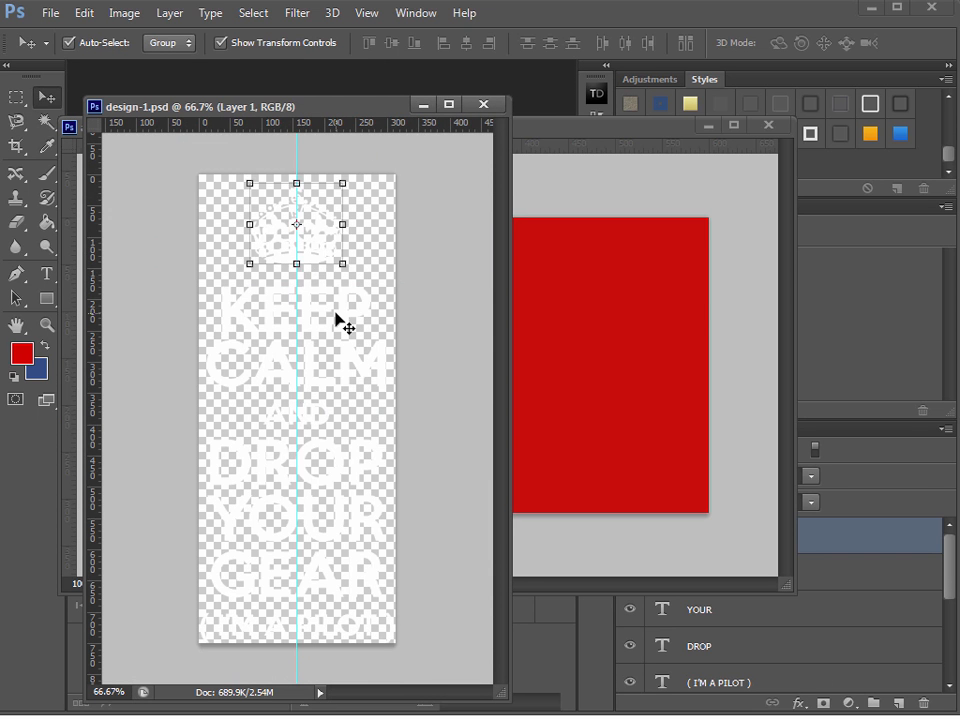
pyautogui.click(340, 318)
pyautogui.click(352, 380)
pyautogui.click(460, 665)
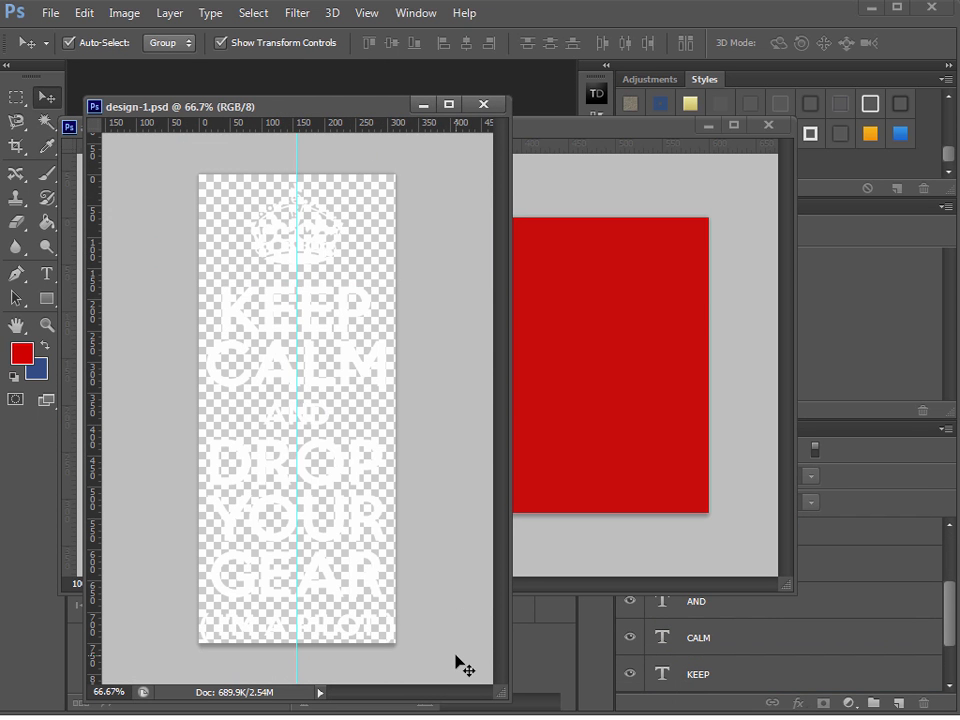
pyautogui.moveTo(462, 665); pyautogui.dragTo(240, 206)
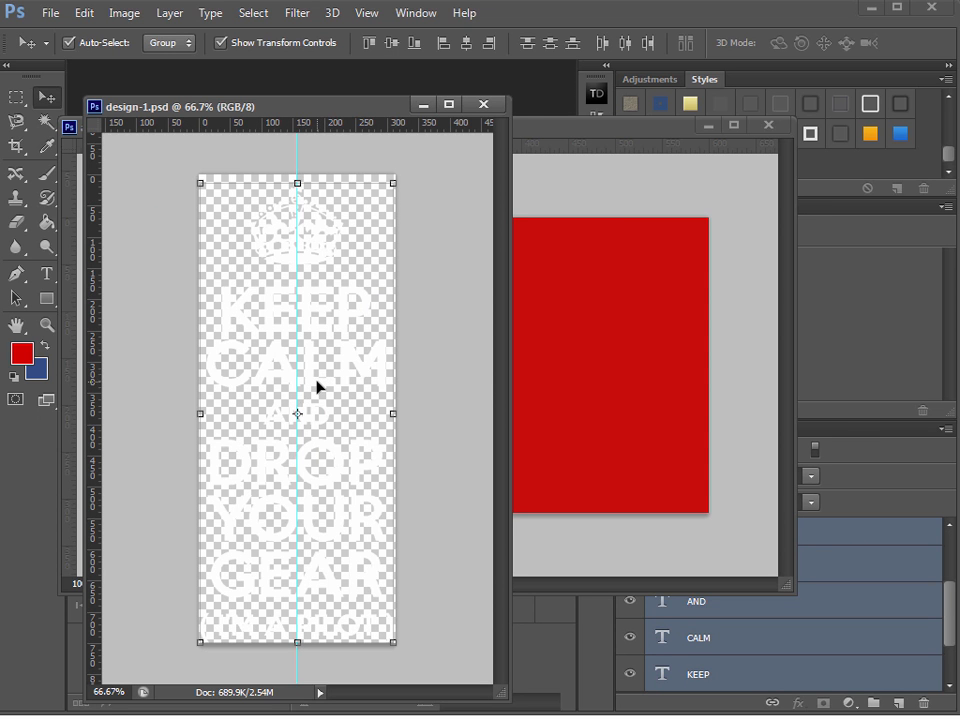
pyautogui.click(579, 124)
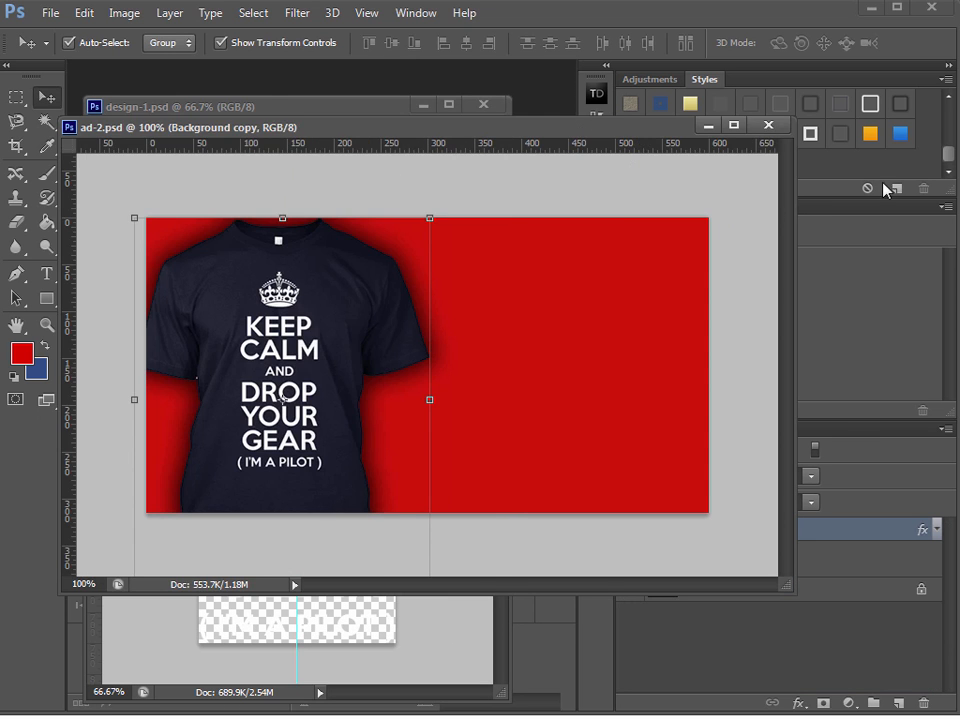
pyautogui.click(705, 123)
pyautogui.click(303, 100)
pyautogui.moveTo(437, 669); pyautogui.dragTo(165, 197)
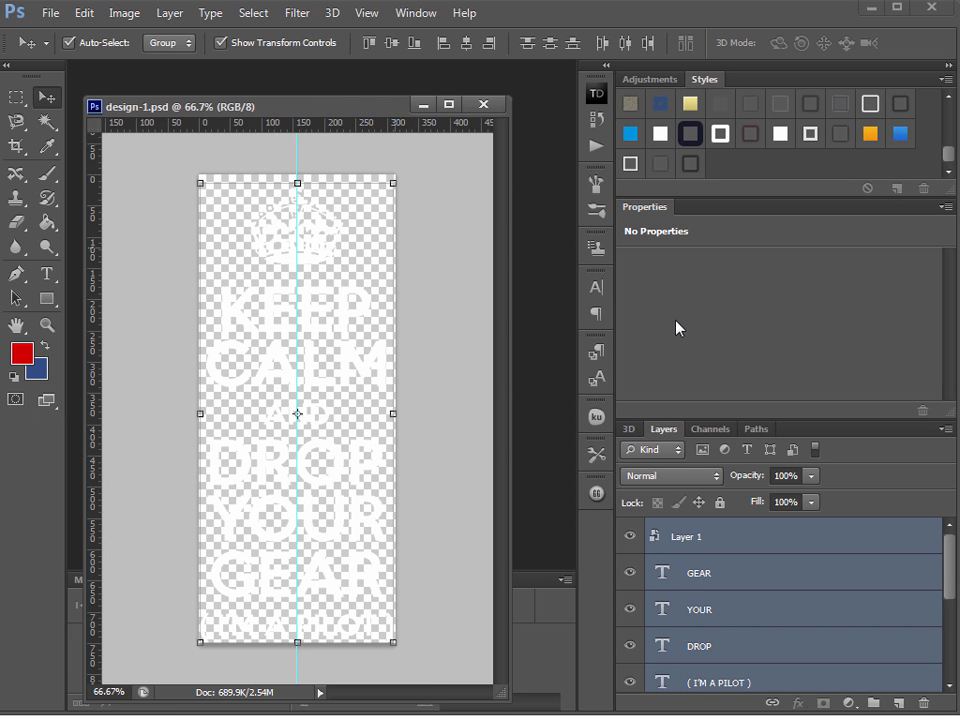
# - Duplicate the selected crown and lettering layers within design-1.psd
pyautogui.rightClick(737, 536)
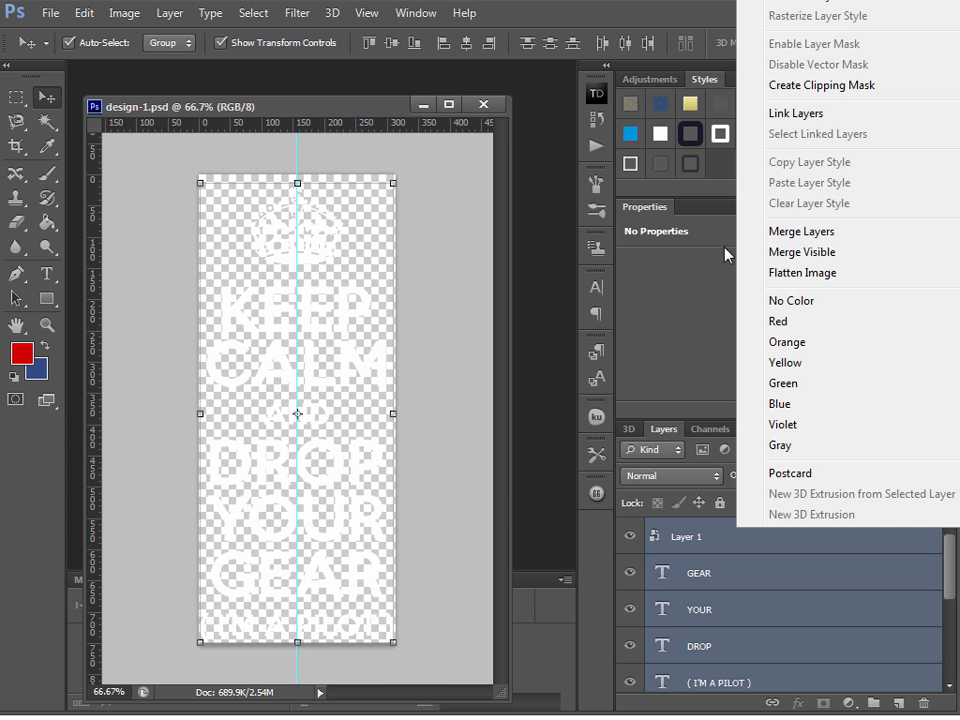
pyautogui.moveTo(680, 18); pyautogui.dragTo(685, 366)
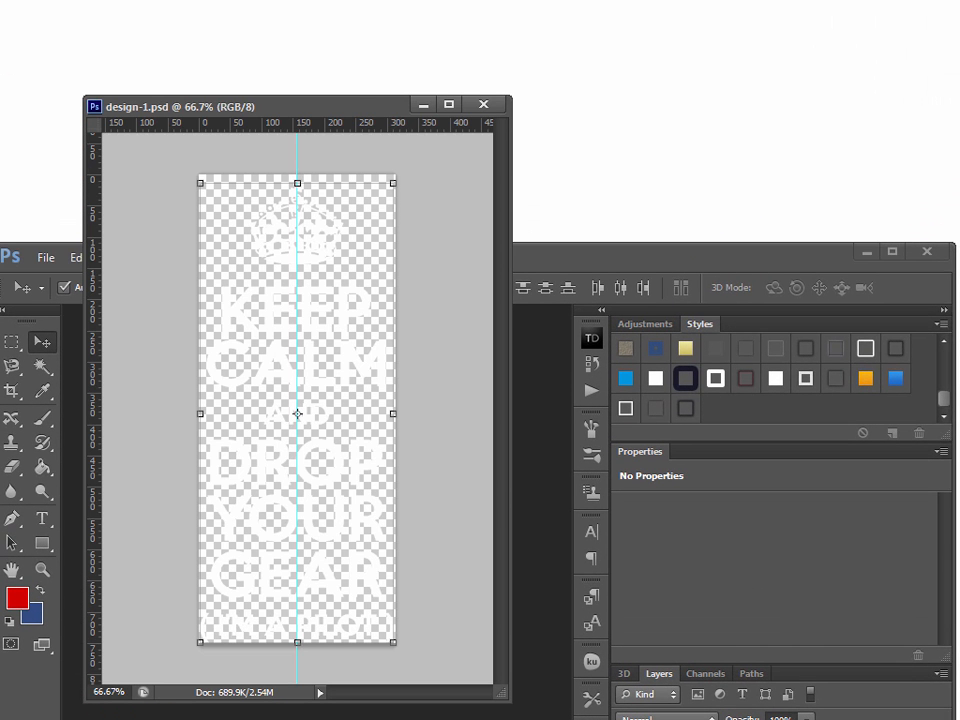
pyautogui.rightClick(745, 718)
pyautogui.click(826, 182)
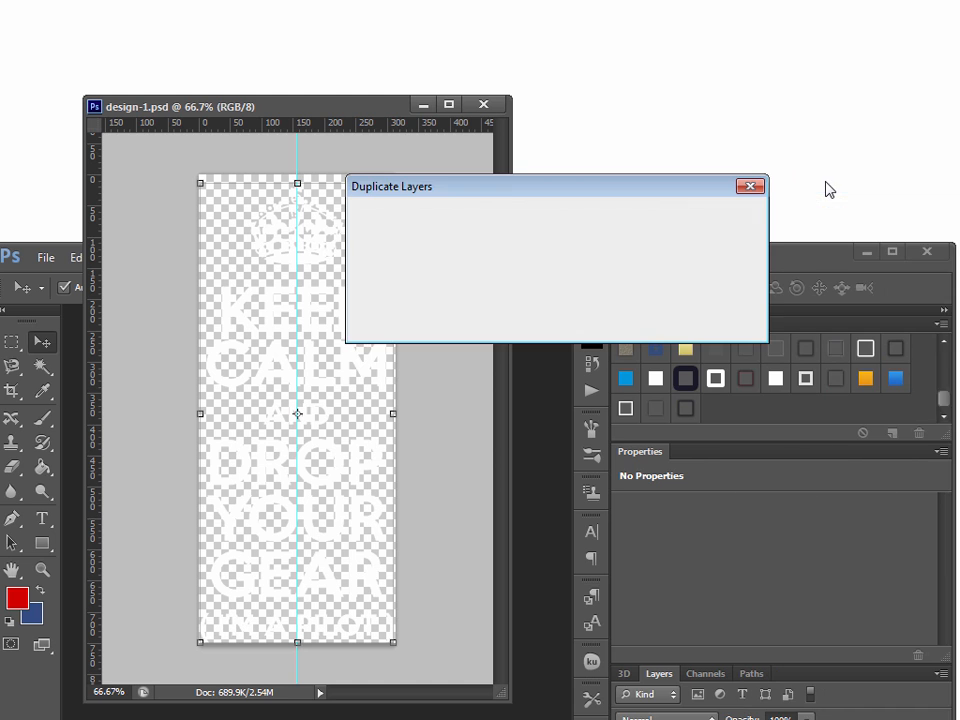
pyautogui.click(729, 220)
pyautogui.moveTo(760, 270); pyautogui.dragTo(780, 3)
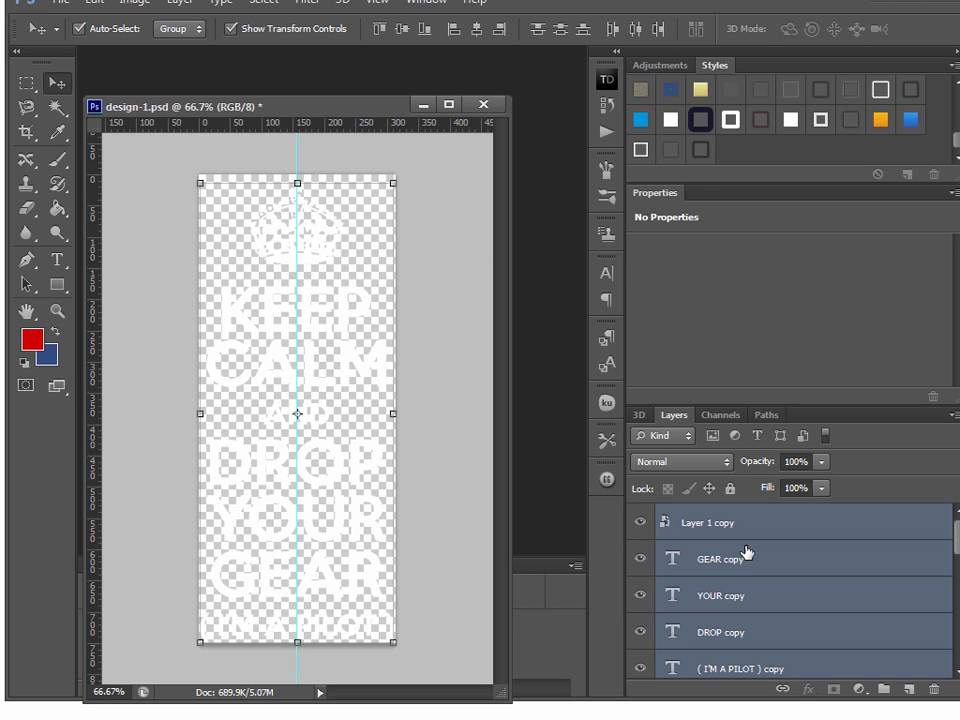
# - Merge the duplicated crown and lettering layers into one layer and convert it to a smart object
pyautogui.hotkey('ctrl', 'e')
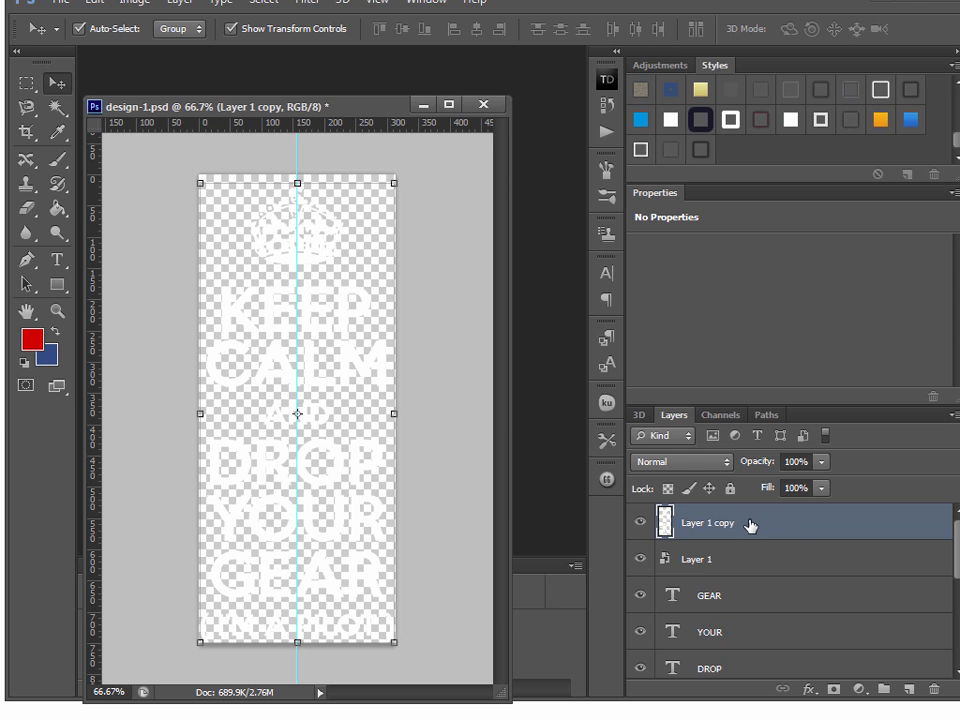
pyautogui.rightClick(767, 529)
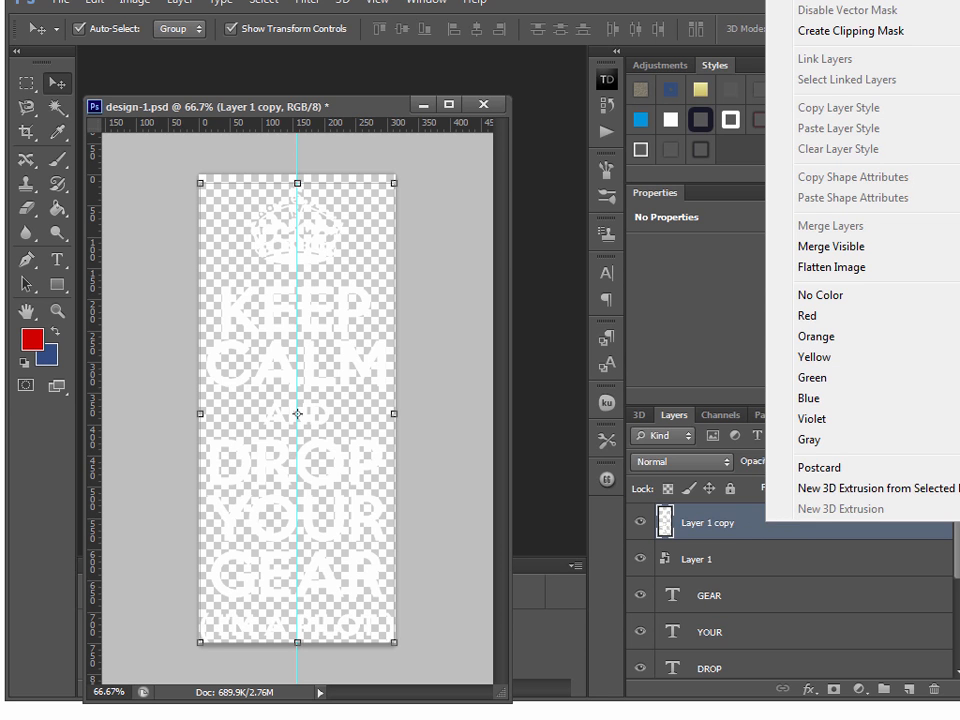
pyautogui.click(850, 0)
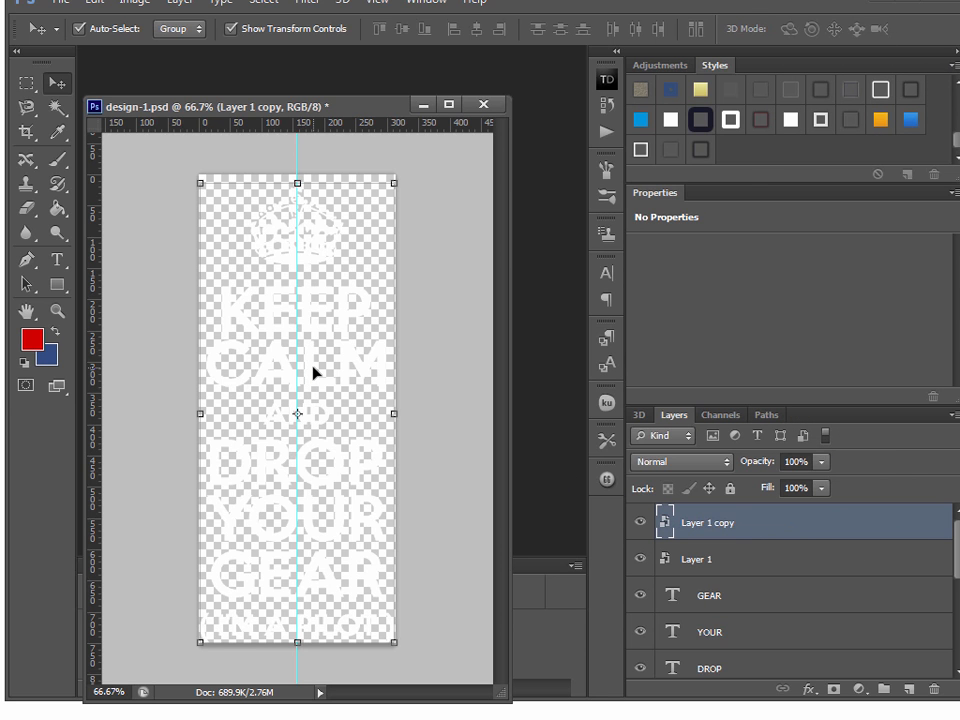
# - Copy the merged crown and lettering design from design-1.psd onto the right half of the ad-2.psd canvas
pyautogui.moveTo(958, 54); pyautogui.dragTo(817, 54)
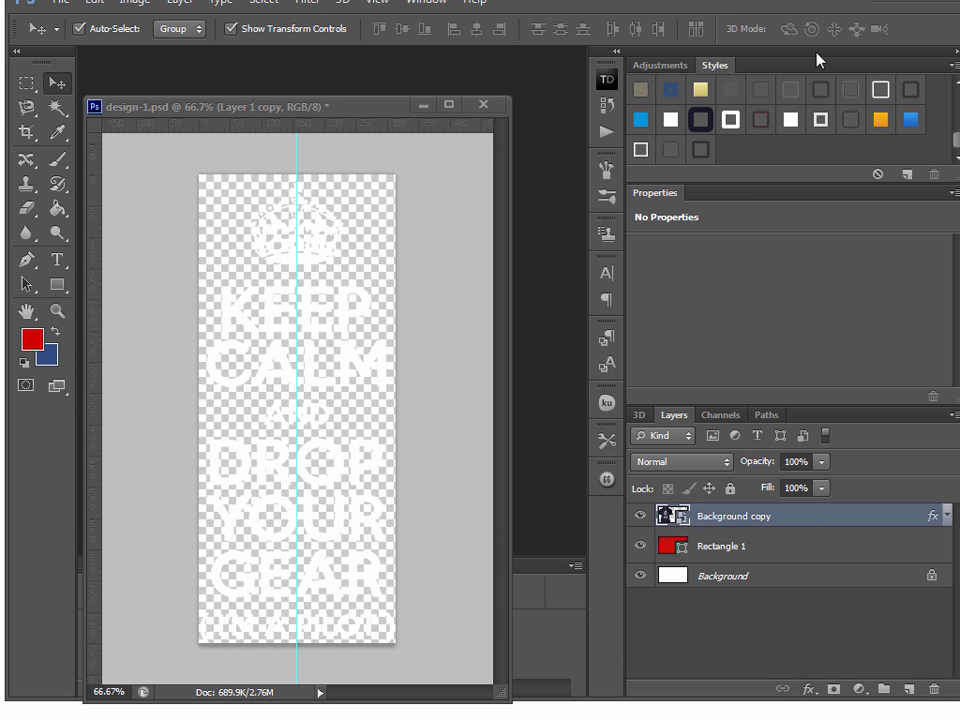
pyautogui.click(340, 400)
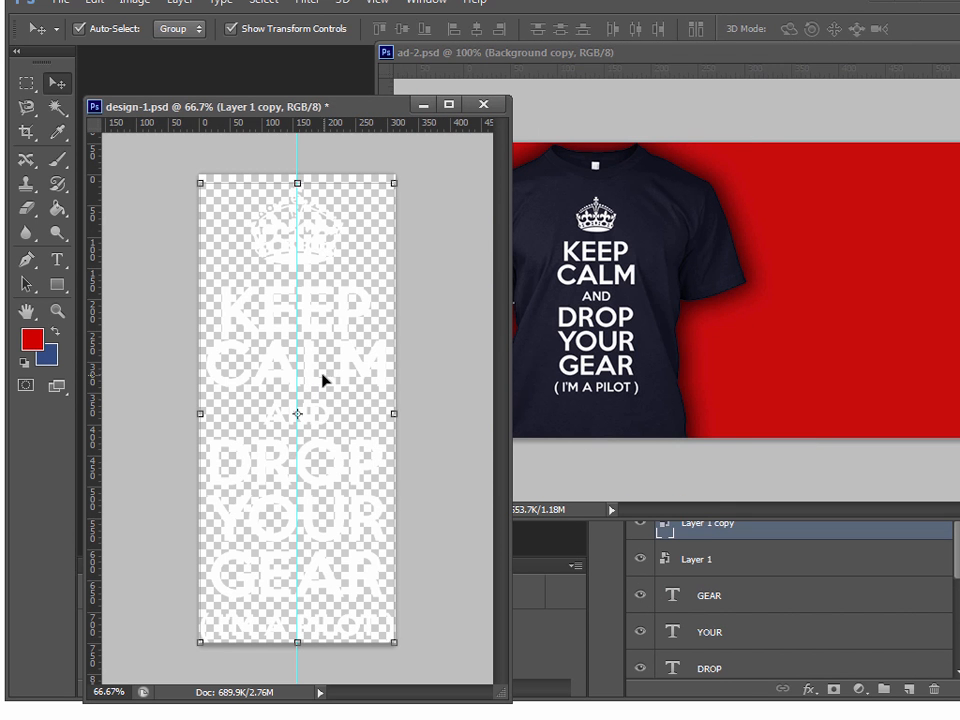
pyautogui.moveTo(307, 380); pyautogui.dragTo(870, 321)
pyautogui.moveTo(506, 52); pyautogui.dragTo(194, 82)
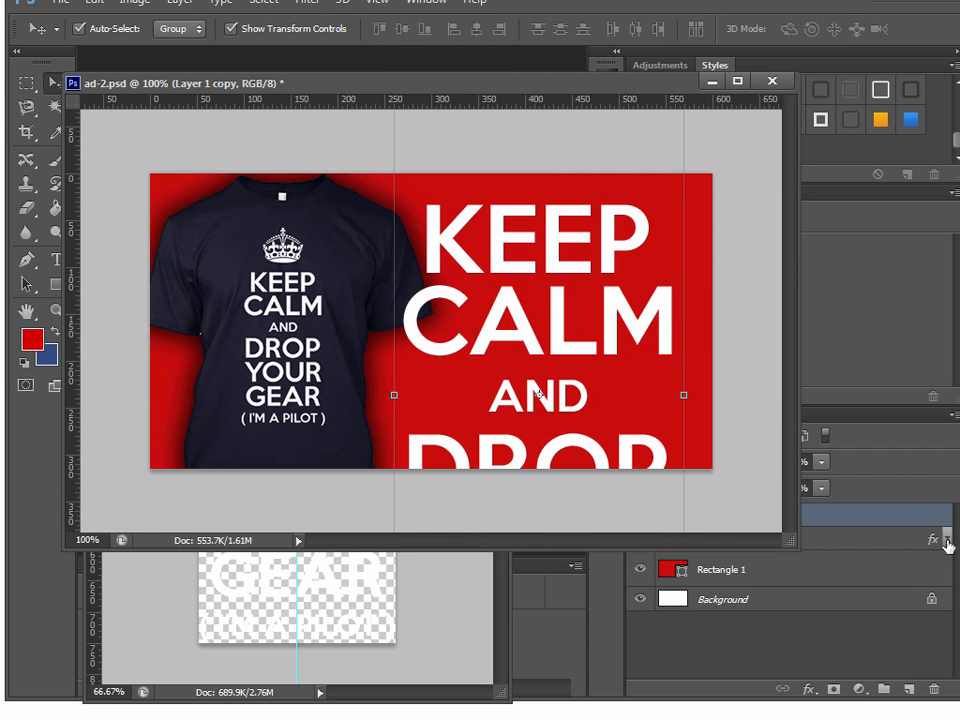
pyautogui.moveTo(891, 622); pyautogui.dragTo(959, 719)
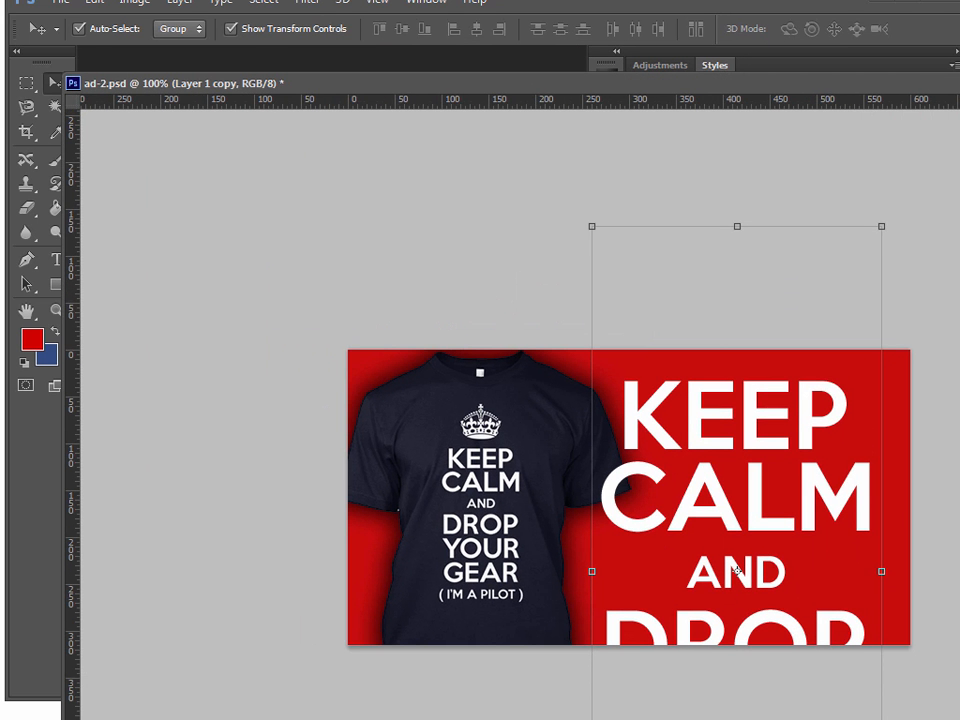
# - Scale the white design down to about 40% so it fits the canvas height, and place it right of the shirt
pyautogui.click(881, 228)
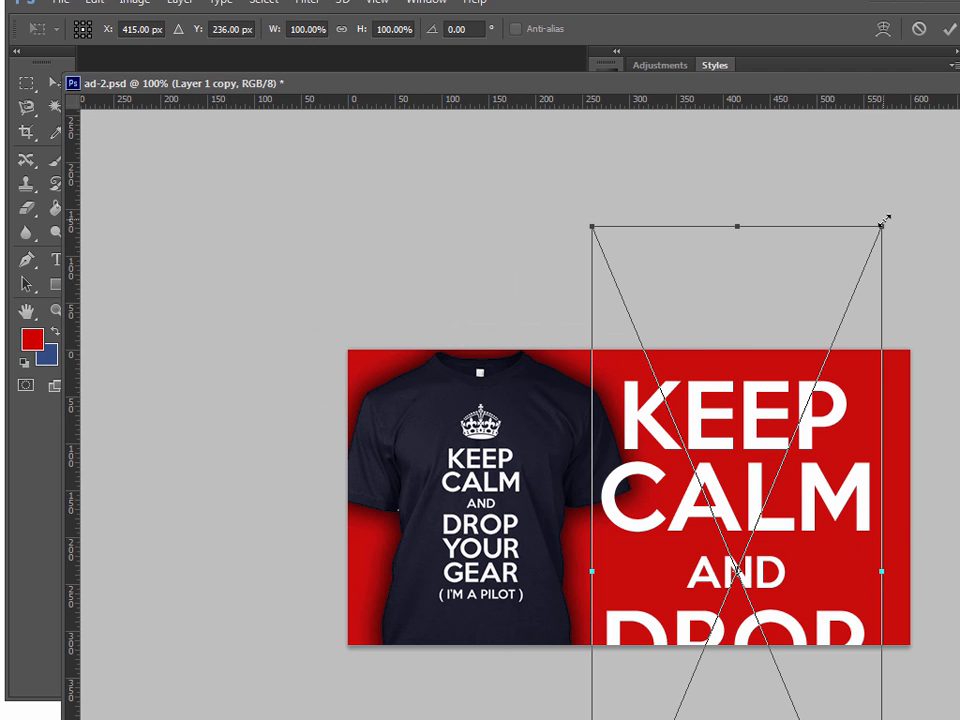
pyautogui.moveTo(884, 219); pyautogui.dragTo(804, 414)
pyautogui.moveTo(760, 470); pyautogui.dragTo(801, 396)
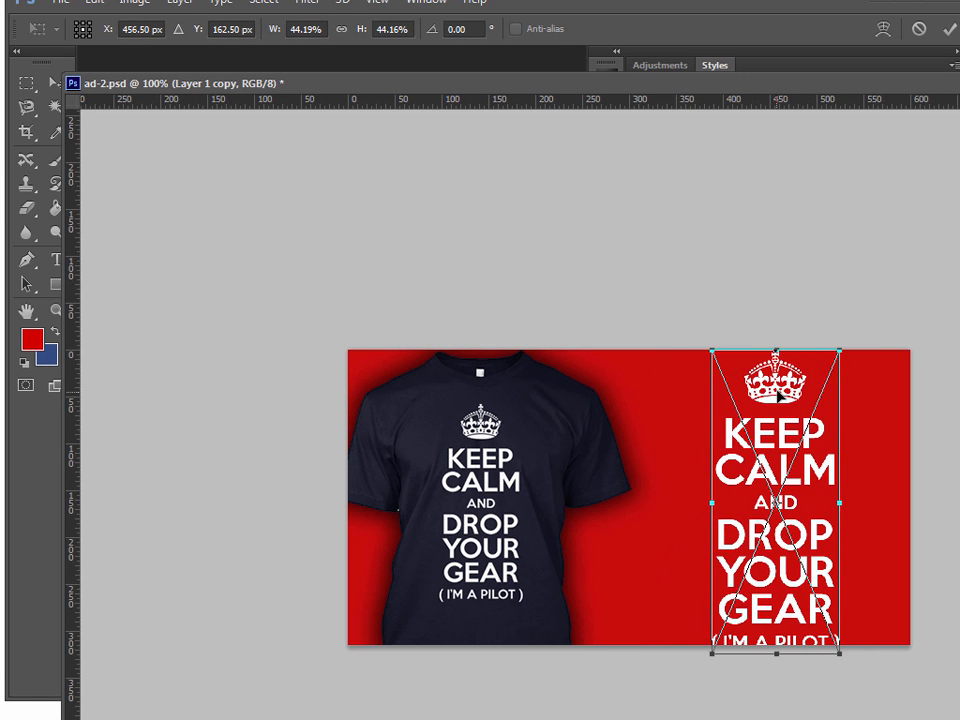
pyautogui.moveTo(838, 657); pyautogui.dragTo(830, 632)
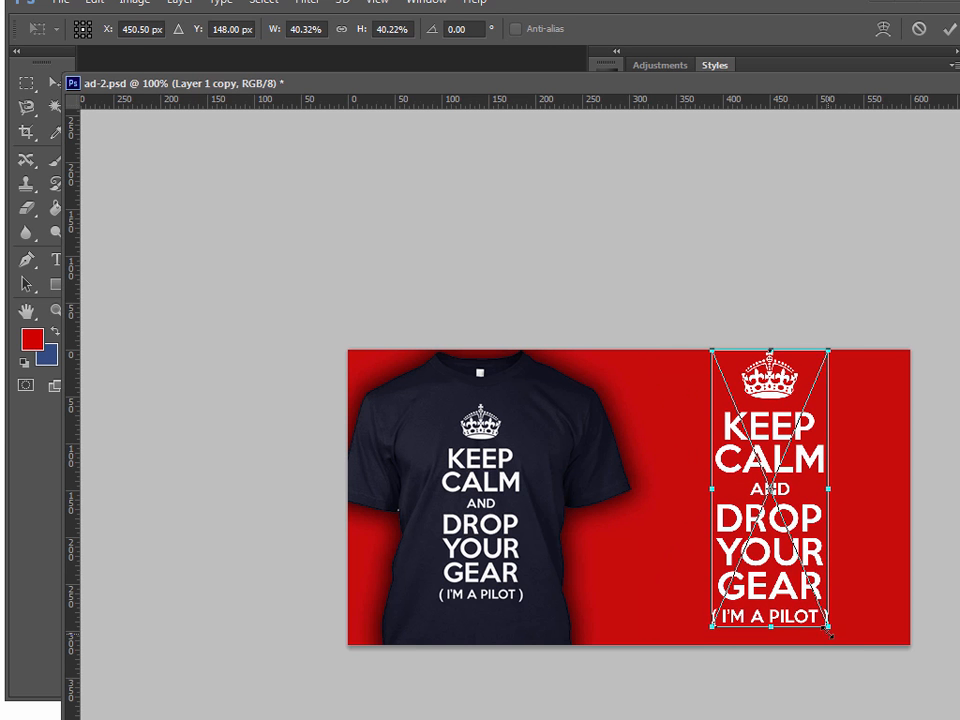
pyautogui.moveTo(803, 463)
pyautogui.mouseDown()
pyautogui.moveTo(808, 482)
pyautogui.moveTo(811, 470)
pyautogui.mouseUp()
pyautogui.press('Return')
pyautogui.click(943, 546)
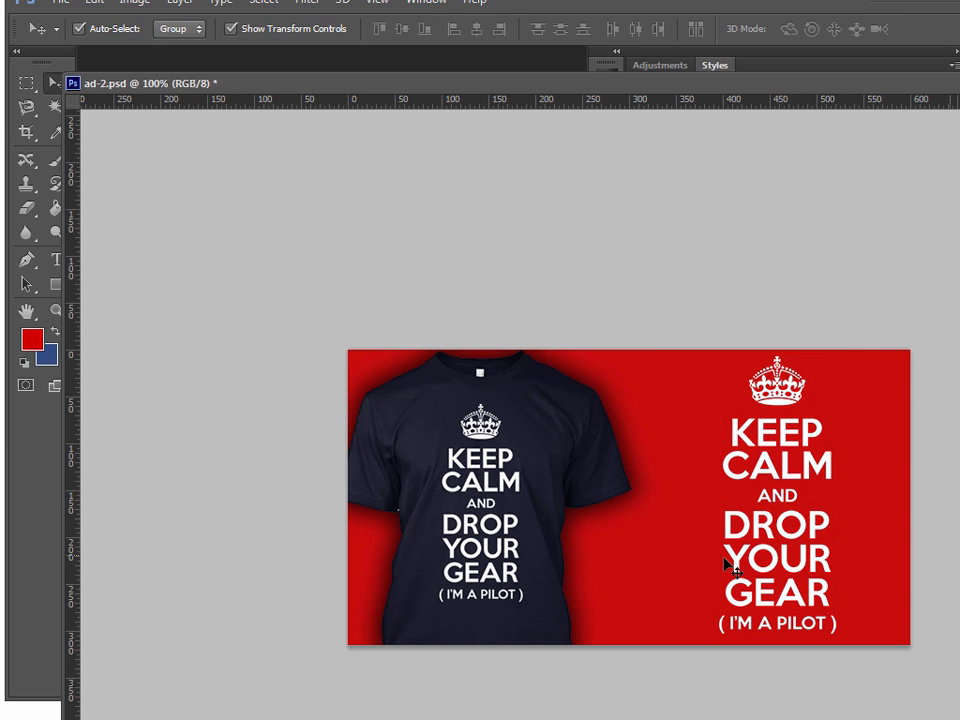
# - Move the white design toward the canvas's right edge and the shirt beside it, placing the shirt's layer above the design
pyautogui.moveTo(532, 566); pyautogui.dragTo(606, 559)
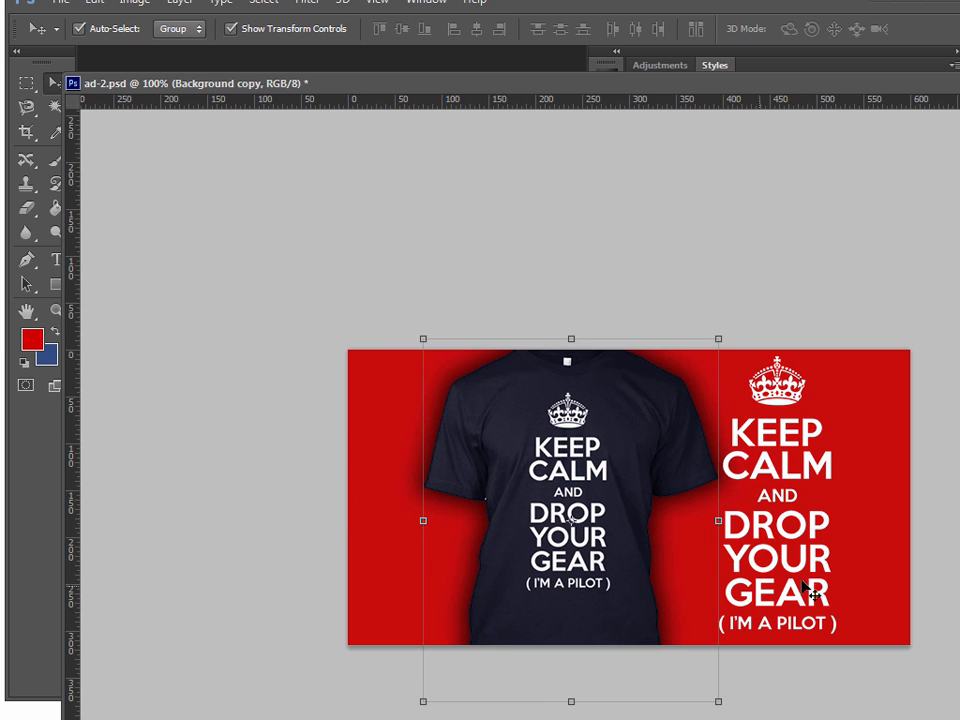
pyautogui.moveTo(800, 567); pyautogui.dragTo(842, 567)
pyautogui.moveTo(611, 563); pyautogui.dragTo(665, 558)
pyautogui.moveTo(940, 87); pyautogui.dragTo(420, 78)
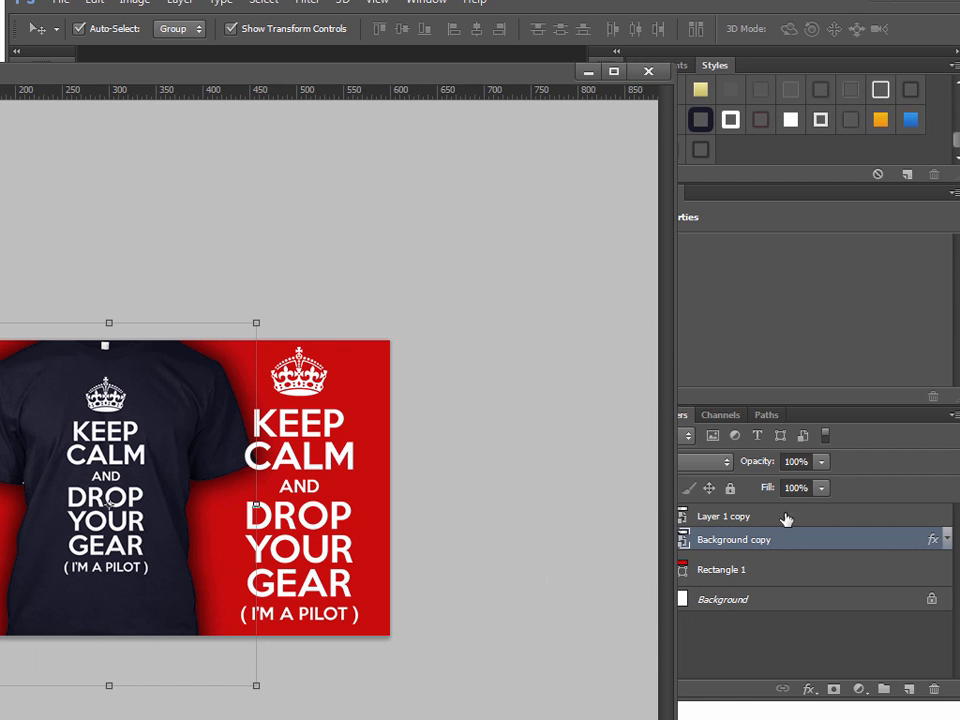
pyautogui.moveTo(810, 551); pyautogui.dragTo(812, 508)
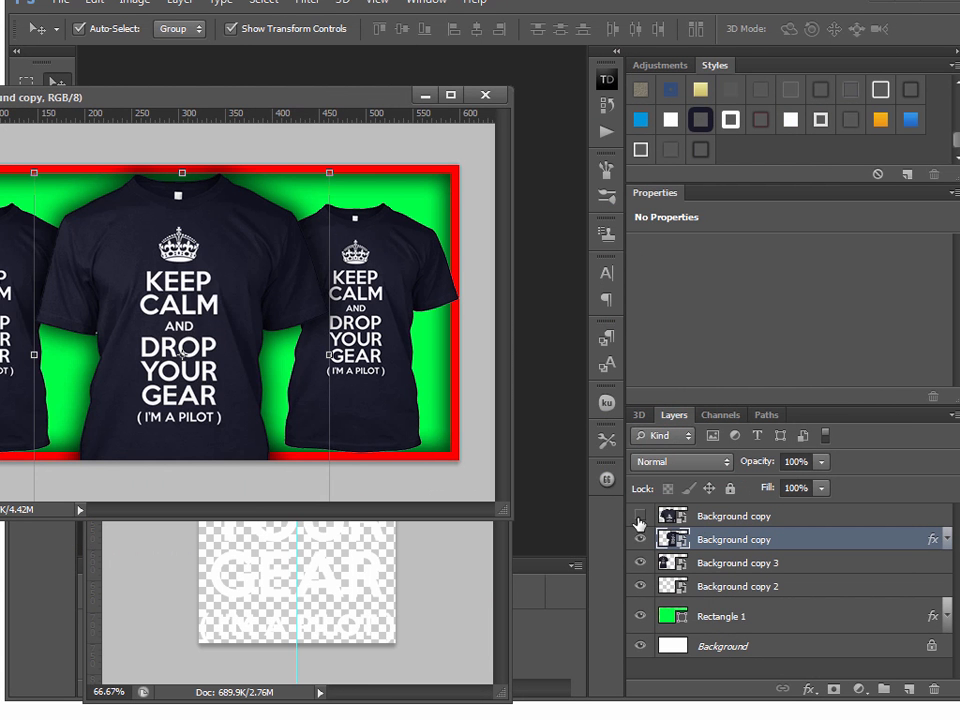
# - Show the hidden women's shirt in ad-1.psd and copy it, scaled down, onto the left side of the ad-2.psd canvas
pyautogui.click(640, 516)
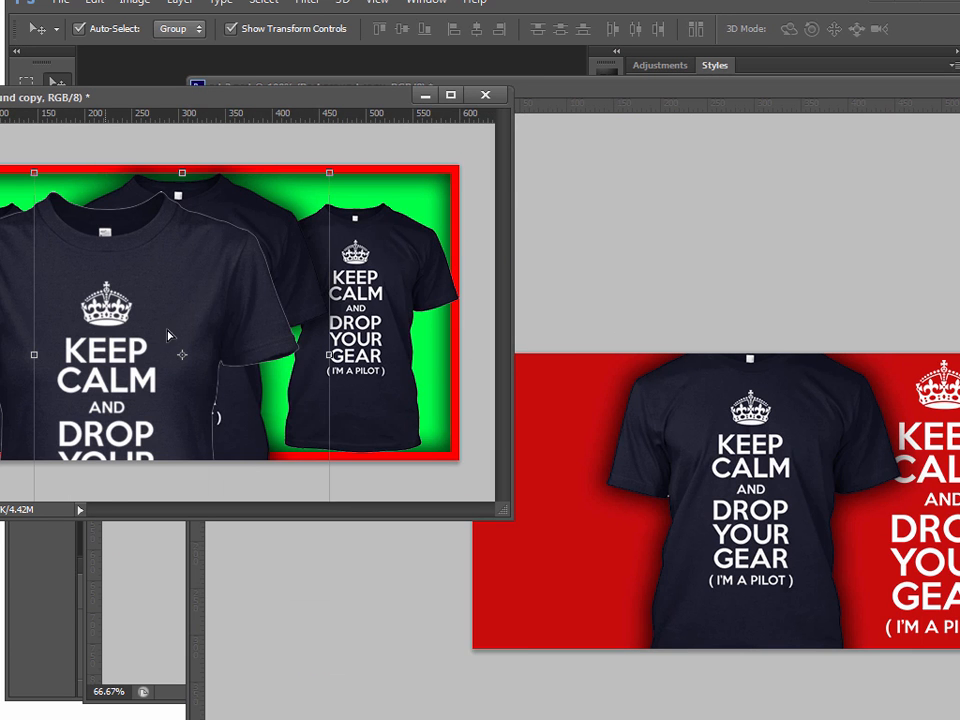
pyautogui.moveTo(169, 335); pyautogui.dragTo(574, 466)
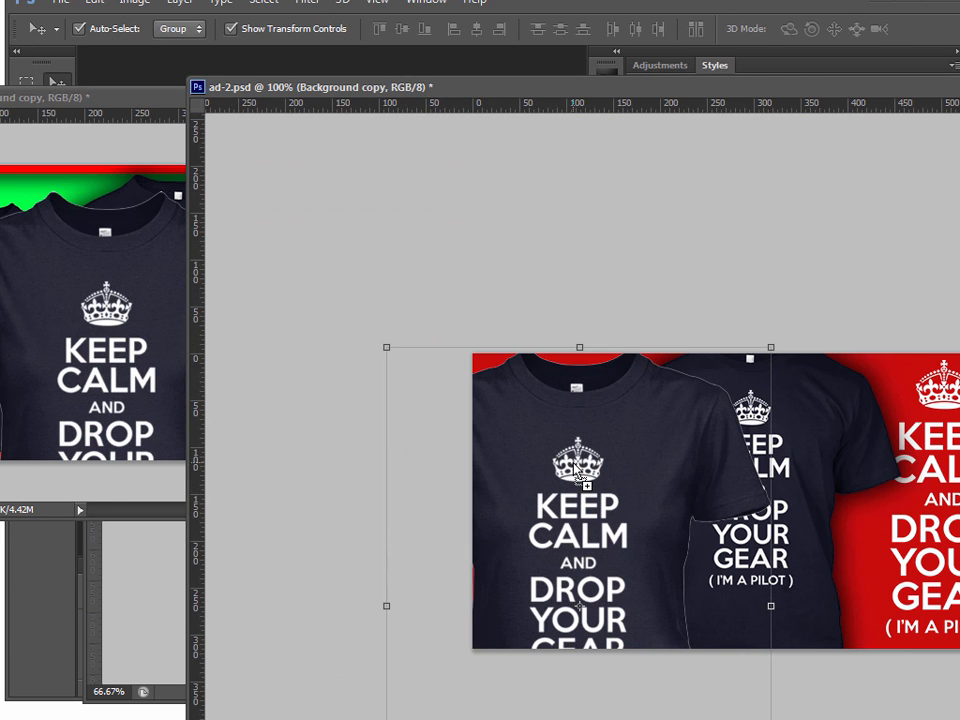
pyautogui.moveTo(773, 343); pyautogui.dragTo(630, 536)
pyautogui.moveTo(566, 582); pyautogui.dragTo(629, 408)
pyautogui.press('Return')
# - Scale the men's shirt in ad-2.psd down to about 67% and centre it between the women's shirt and the lettering
pyautogui.click(854, 407)
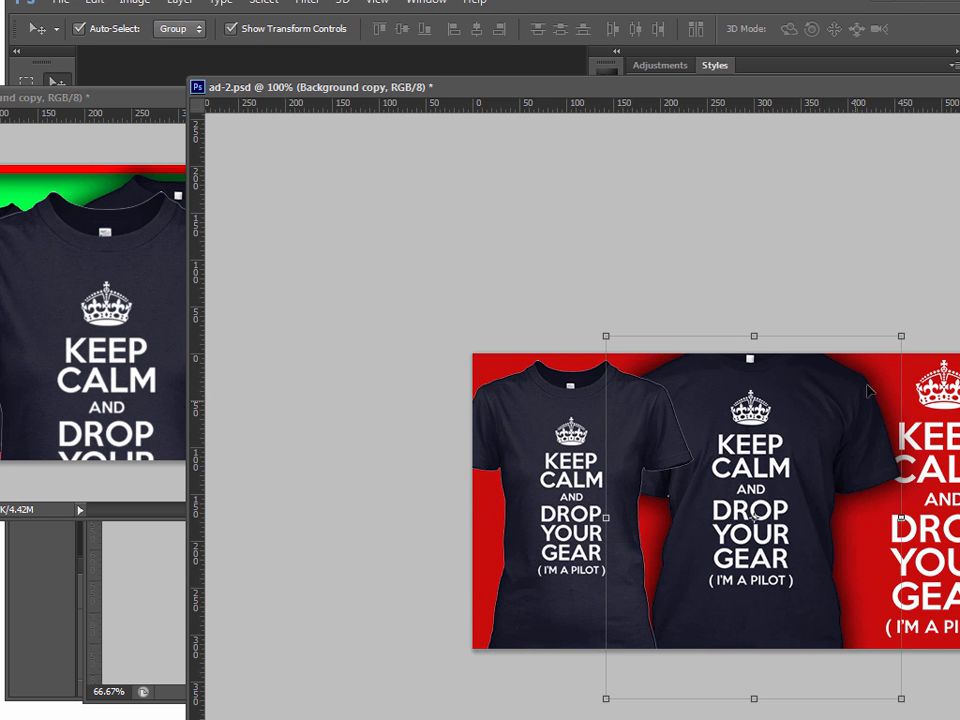
pyautogui.moveTo(900, 337); pyautogui.dragTo(880, 361)
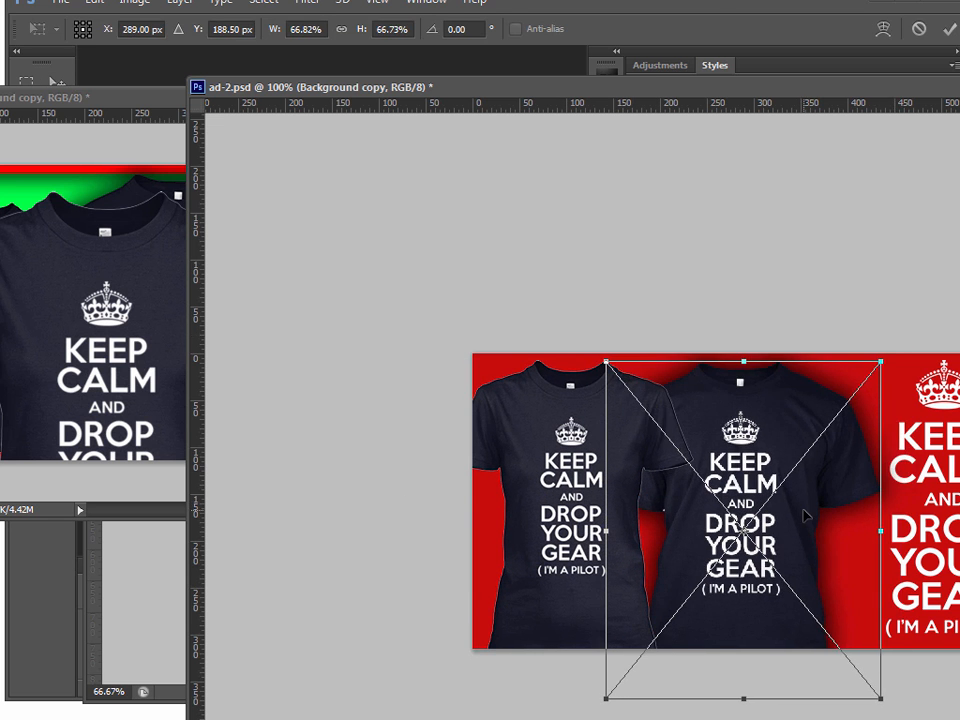
pyautogui.press('Return')
pyautogui.moveTo(772, 573); pyautogui.dragTo(791, 568)
# - Move the women's shirt layer beneath the men's shirt layer in ad-2.psd
pyautogui.click(570, 522)
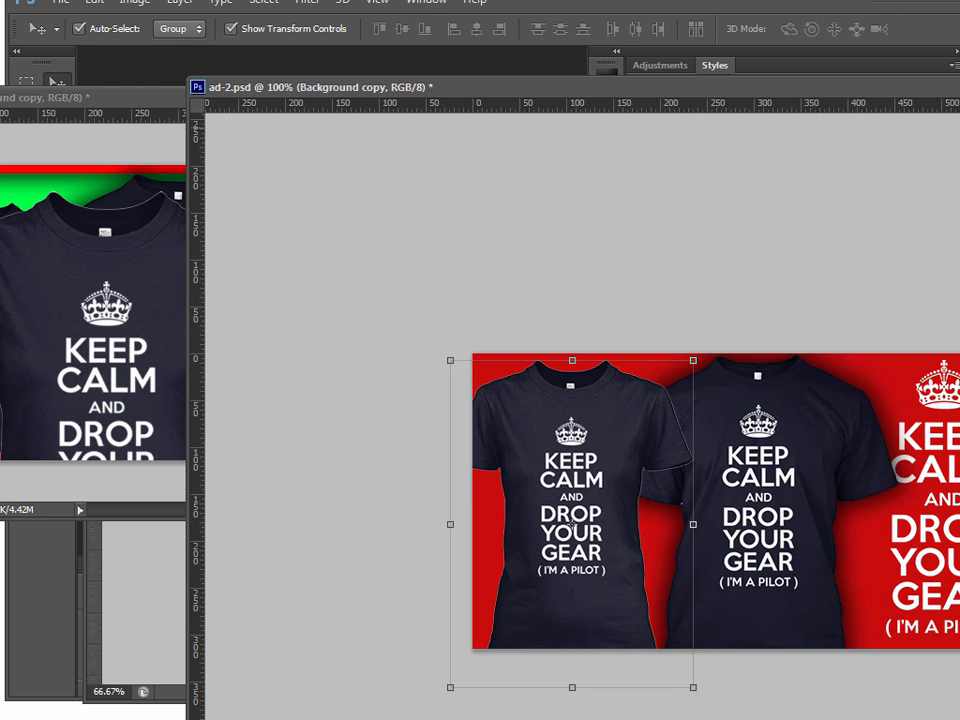
pyautogui.moveTo(958, 89); pyautogui.dragTo(773, 122)
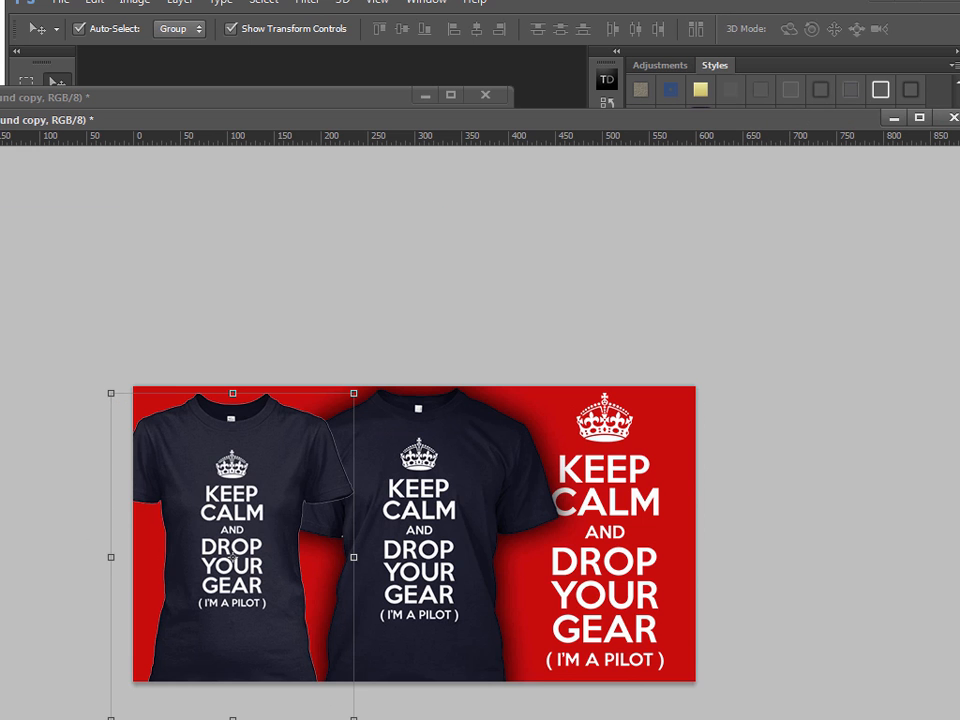
pyautogui.moveTo(958, 718); pyautogui.dragTo(697, 616)
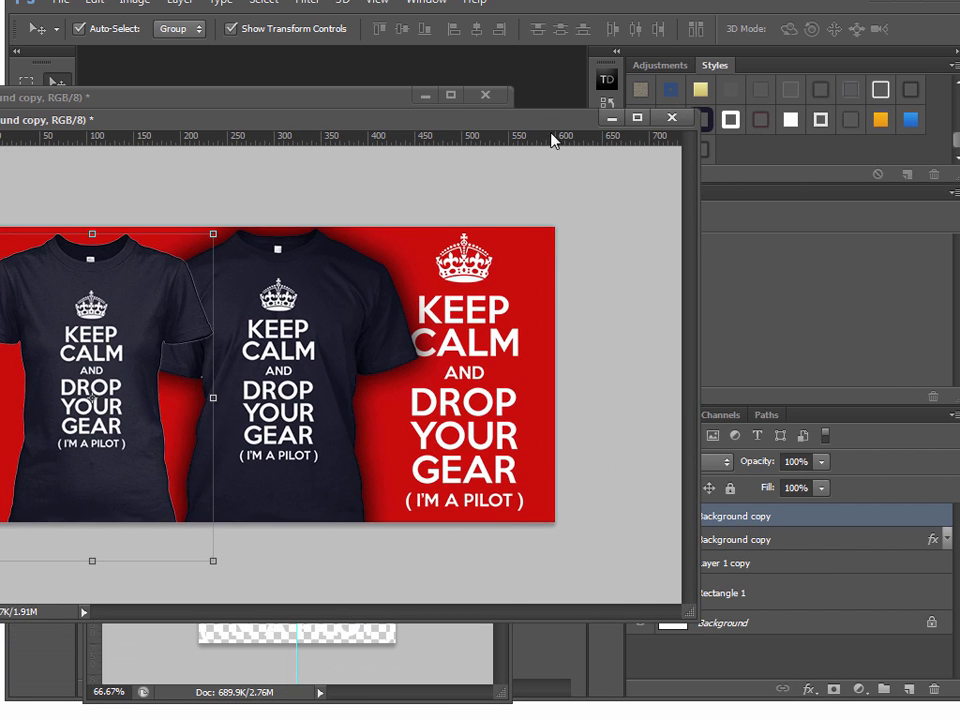
pyautogui.click(507, 98)
pyautogui.moveTo(528, 118); pyautogui.dragTo(700, 0)
pyautogui.moveTo(813, 517); pyautogui.dragTo(811, 547)
pyautogui.click(500, 490)
# - Apply the saved dark shadow style to the women's shirt, and nudge the men's shirt slightly down and left
pyautogui.moveTo(740, 2); pyautogui.dragTo(716, 178)
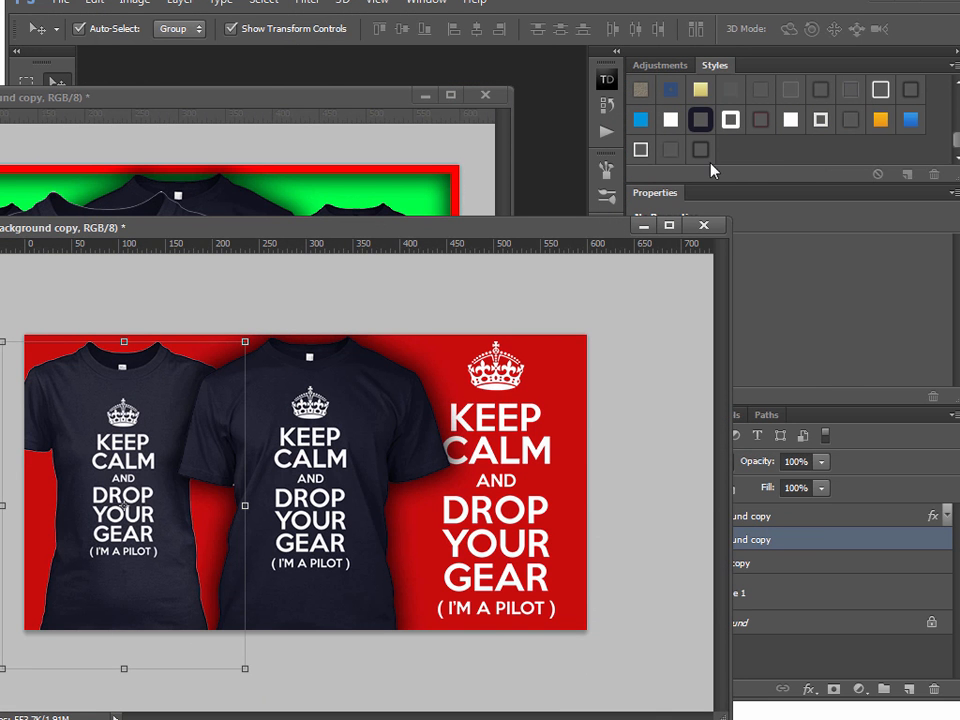
pyautogui.click(702, 150)
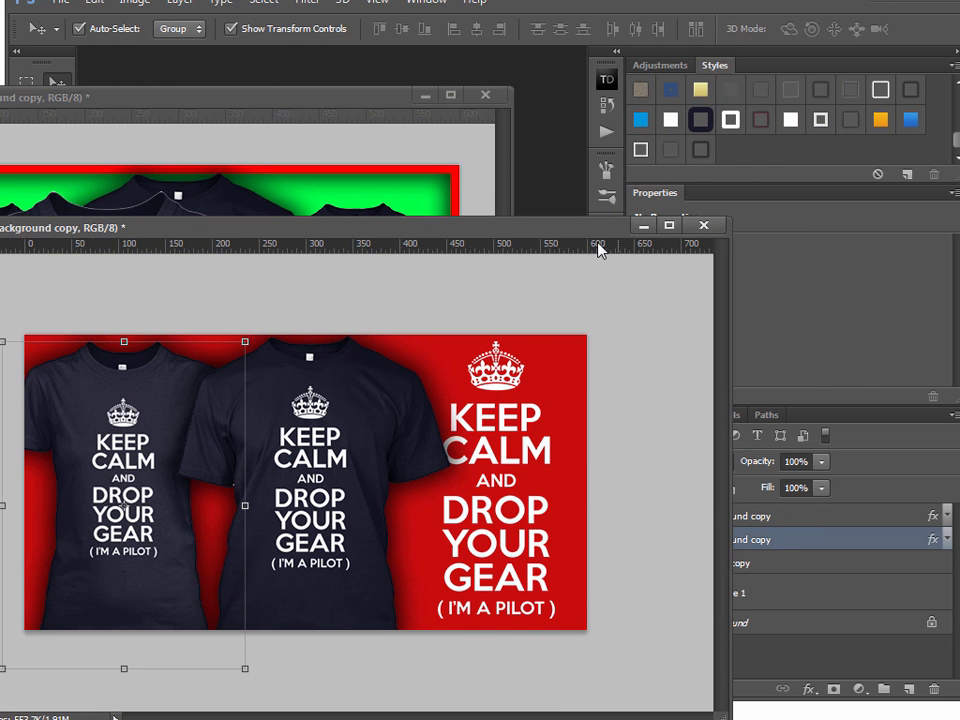
pyautogui.moveTo(580, 227); pyautogui.dragTo(748, 280)
pyautogui.click(754, 504)
pyautogui.moveTo(436, 433); pyautogui.dragTo(432, 449)
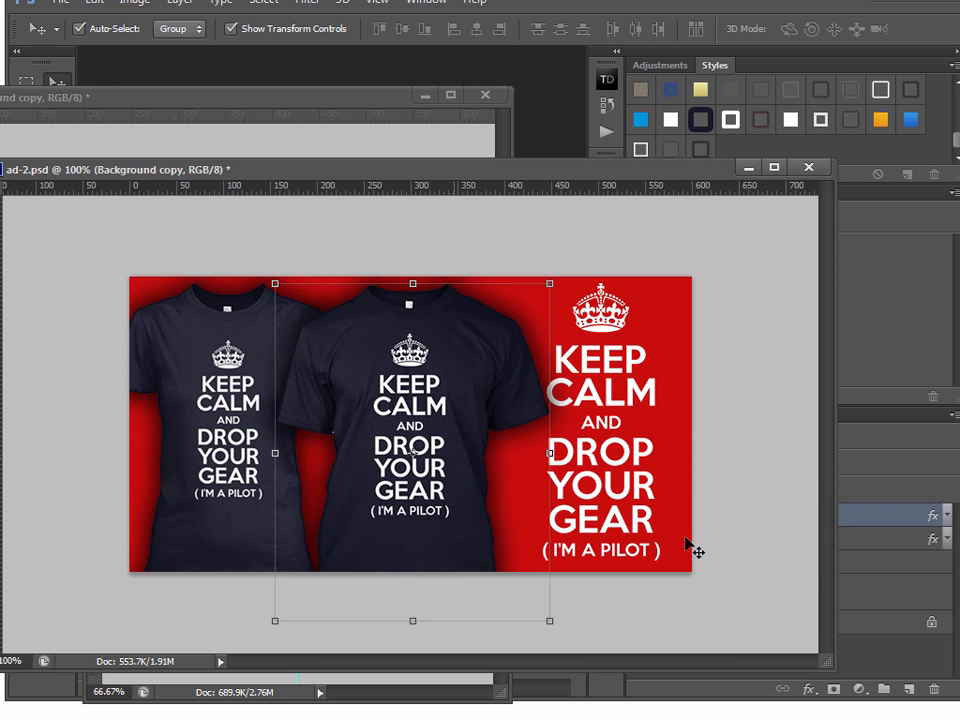
# - Deselect the men's shirt in ad-2.psd and save the document
pyautogui.click(741, 595)
pyautogui.hotkey('ctrl', 's')
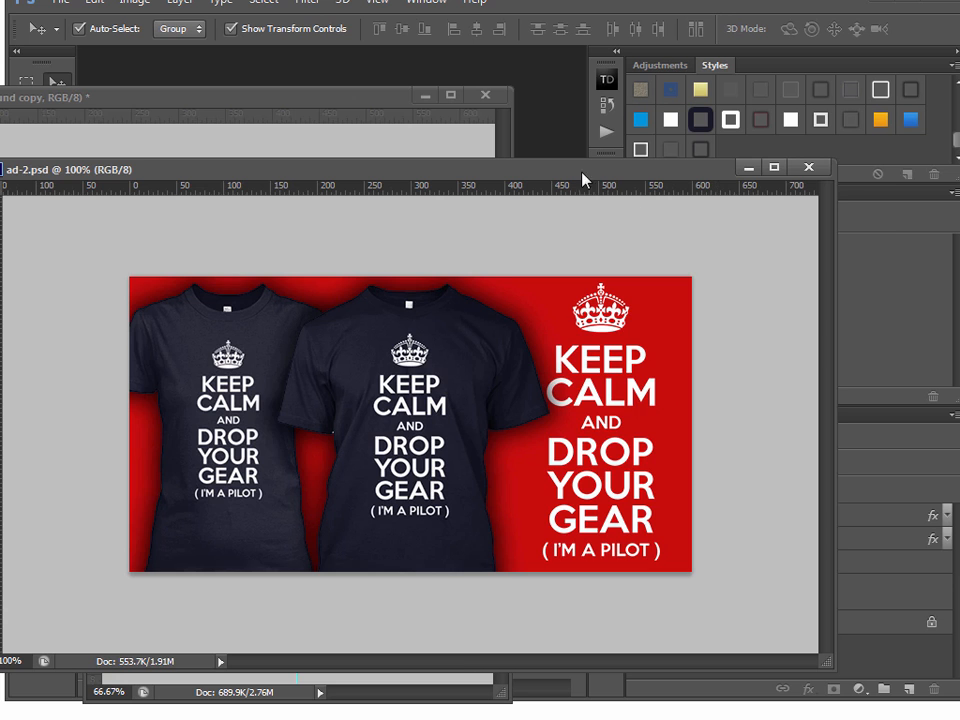
pyautogui.hotkey('ctrl', 'Tab')
pyautogui.moveTo(572, 168); pyautogui.dragTo(632, 136)
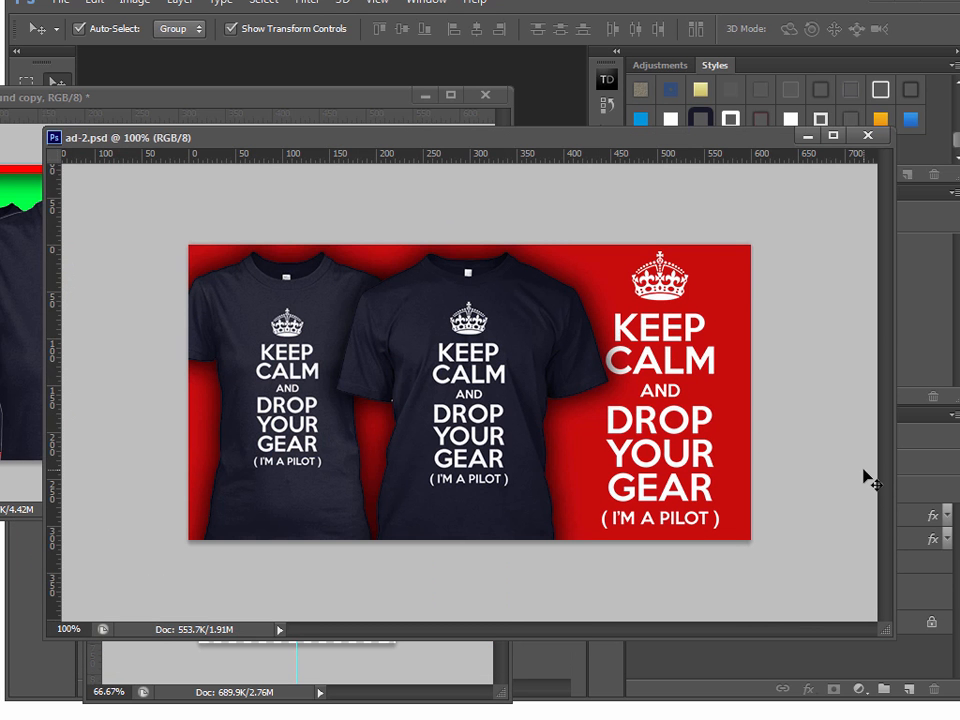
# - Add a drop shadow with 75% opacity, distance 0 and size 5 to the white lettering layer in ad-2.psd
pyautogui.click(681, 486)
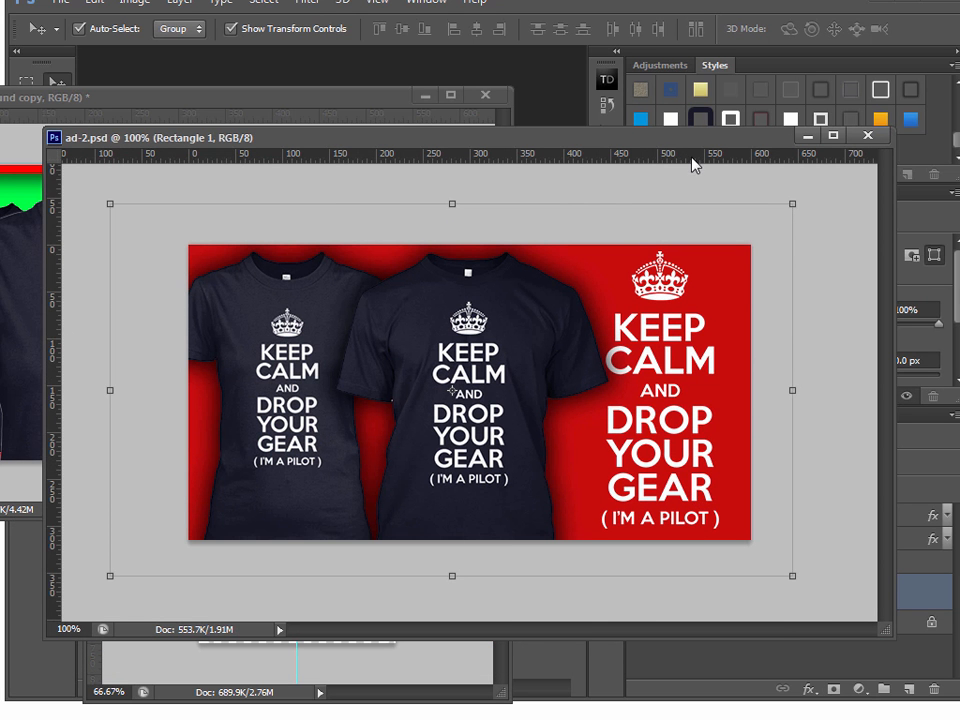
pyautogui.moveTo(560, 142); pyautogui.dragTo(345, 129)
pyautogui.click(440, 282)
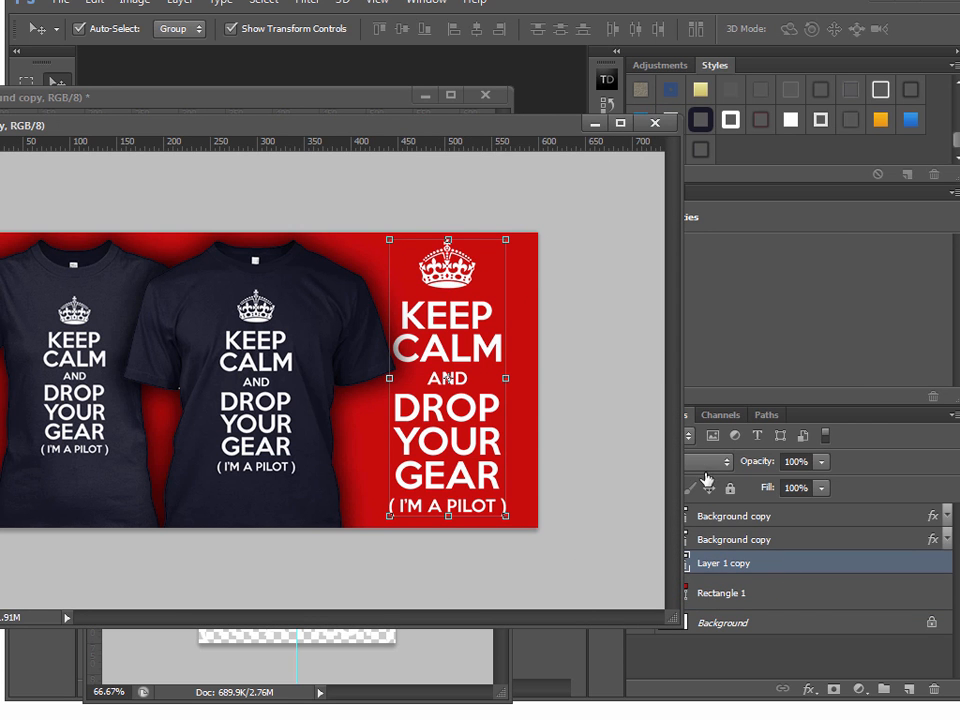
pyautogui.doubleClick(791, 565)
pyautogui.moveTo(580, 332); pyautogui.dragTo(783, 199)
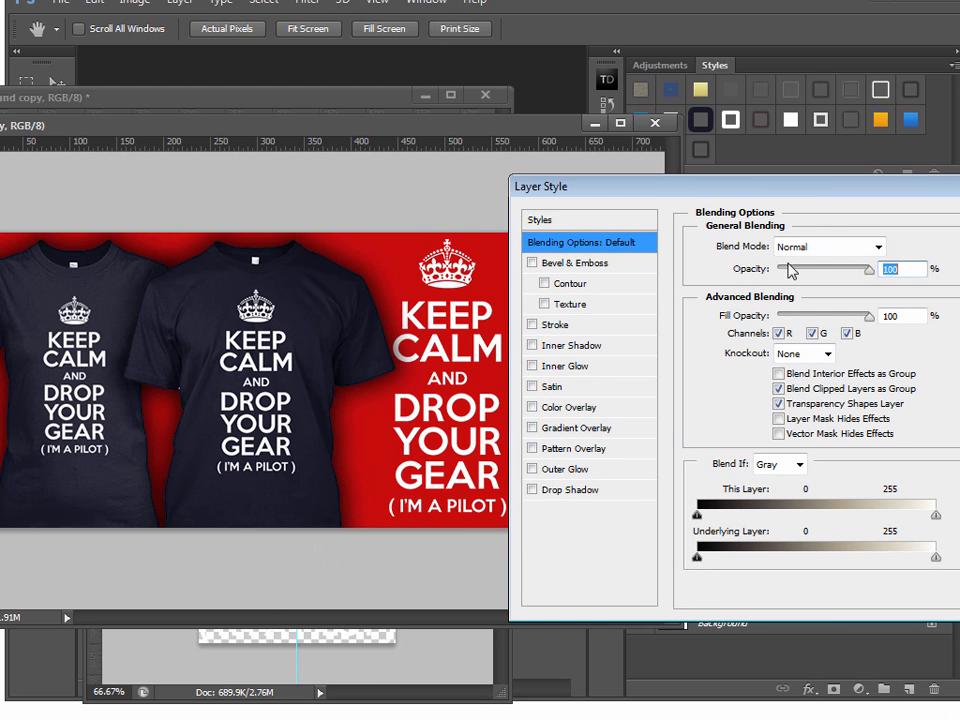
pyautogui.click(572, 491)
pyautogui.moveTo(768, 330); pyautogui.dragTo(756, 328)
pyautogui.moveTo(779, 195); pyautogui.dragTo(849, 188)
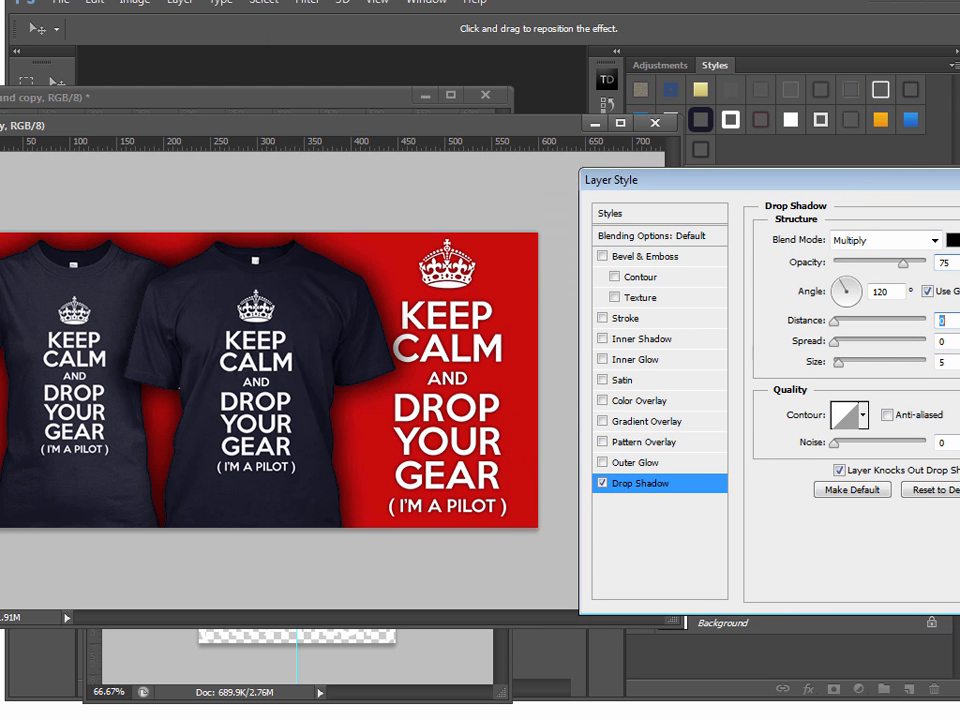
pyautogui.press('Return')
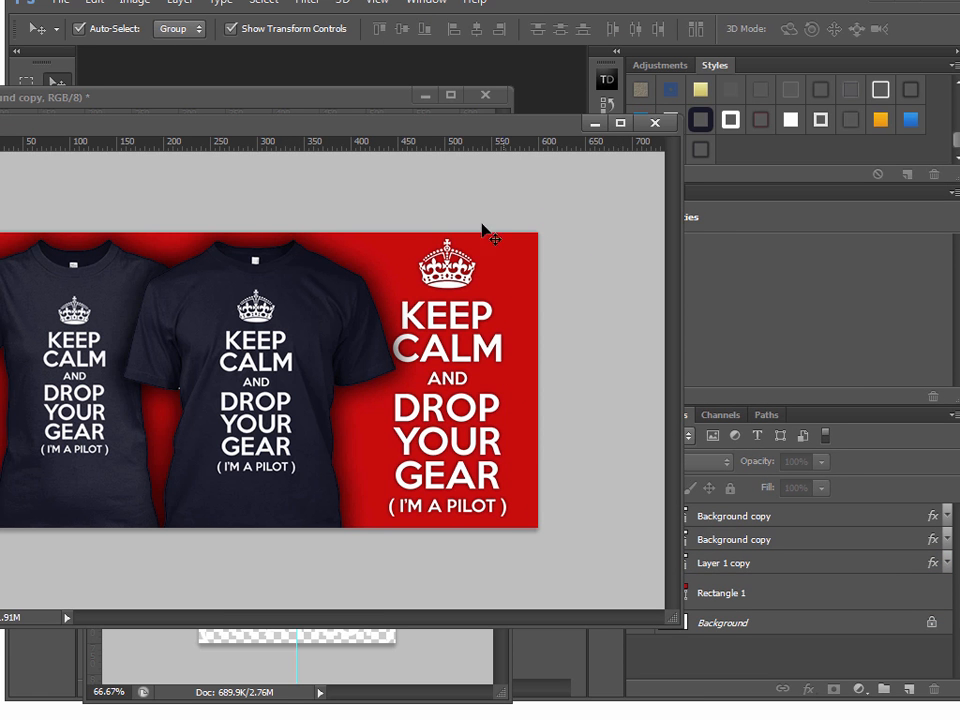
# - Bring ad-1.psd forward and hide its topmost layer, the large women's shirt
pyautogui.click(346, 106)
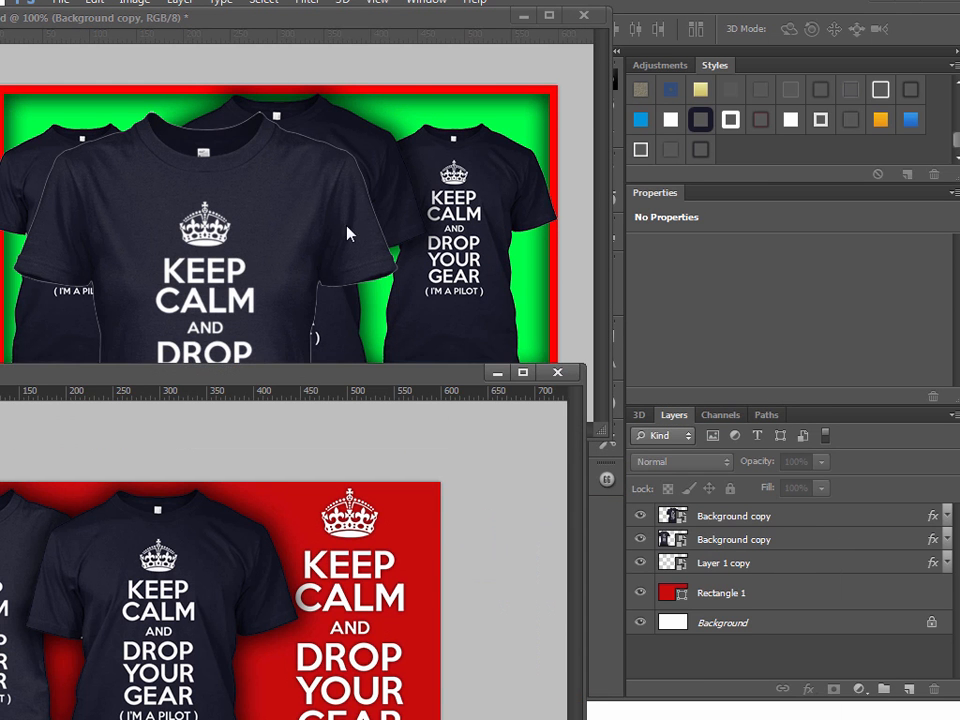
pyautogui.click(591, 392)
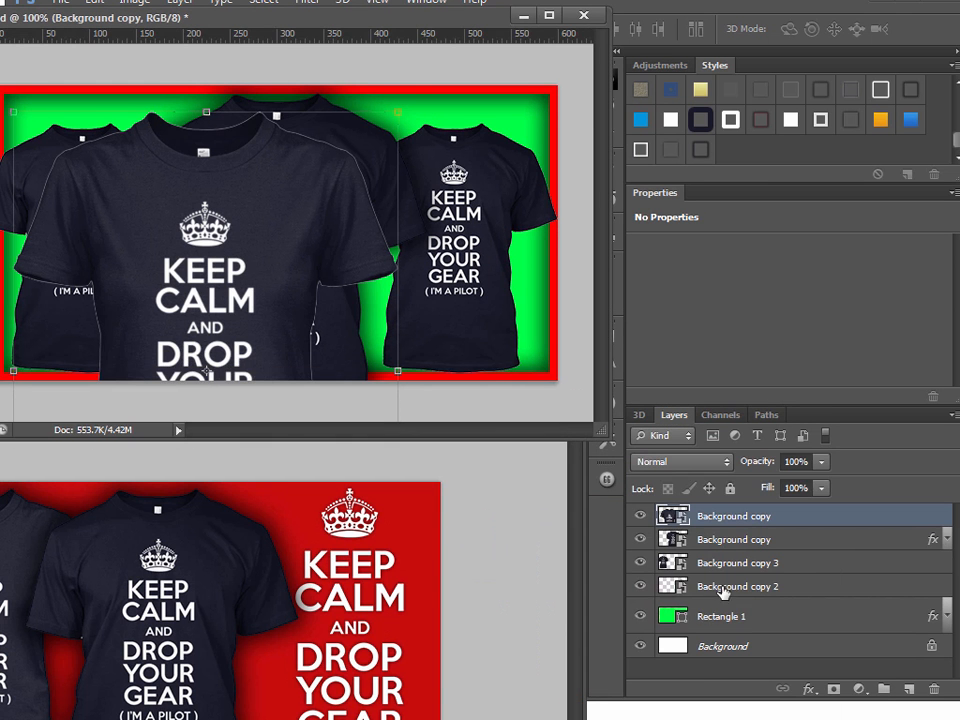
pyautogui.click(640, 516)
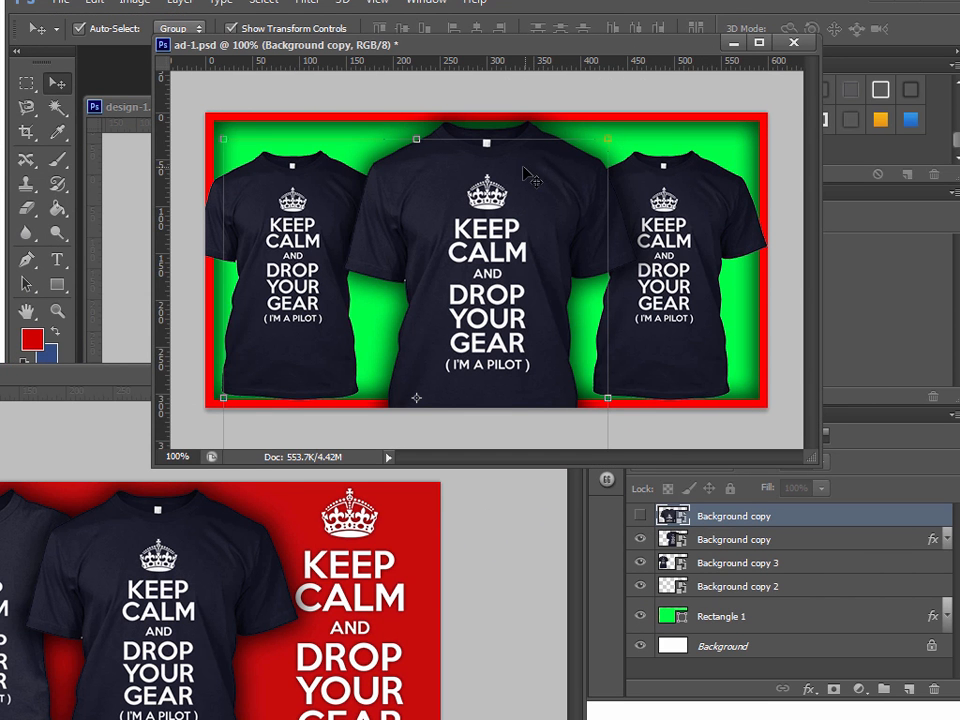
# - Save a PNG version of the green ad-1 design in the Pilots folder
pyautogui.click(58, 3)
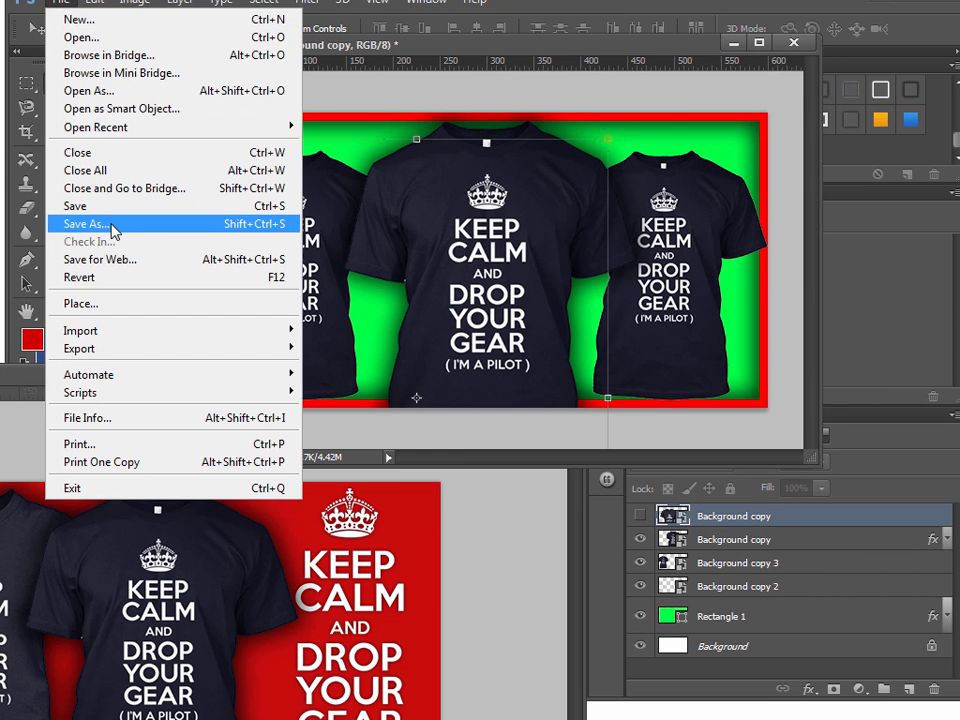
pyautogui.click(86, 223)
pyautogui.click(466, 430)
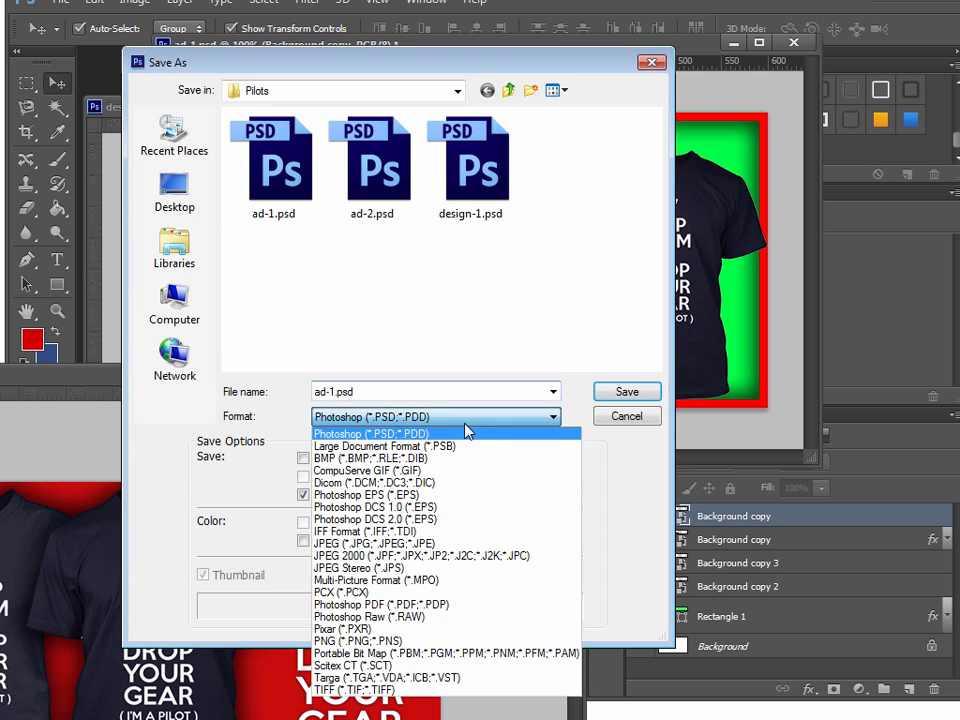
pyautogui.click(440, 638)
pyautogui.click(614, 398)
pyautogui.click(617, 210)
# - Save the red ad design as ad-2.png in the Pilots folder, using smallest/slow compression and no interlacing
pyautogui.moveTo(112, 376); pyautogui.dragTo(394, 102)
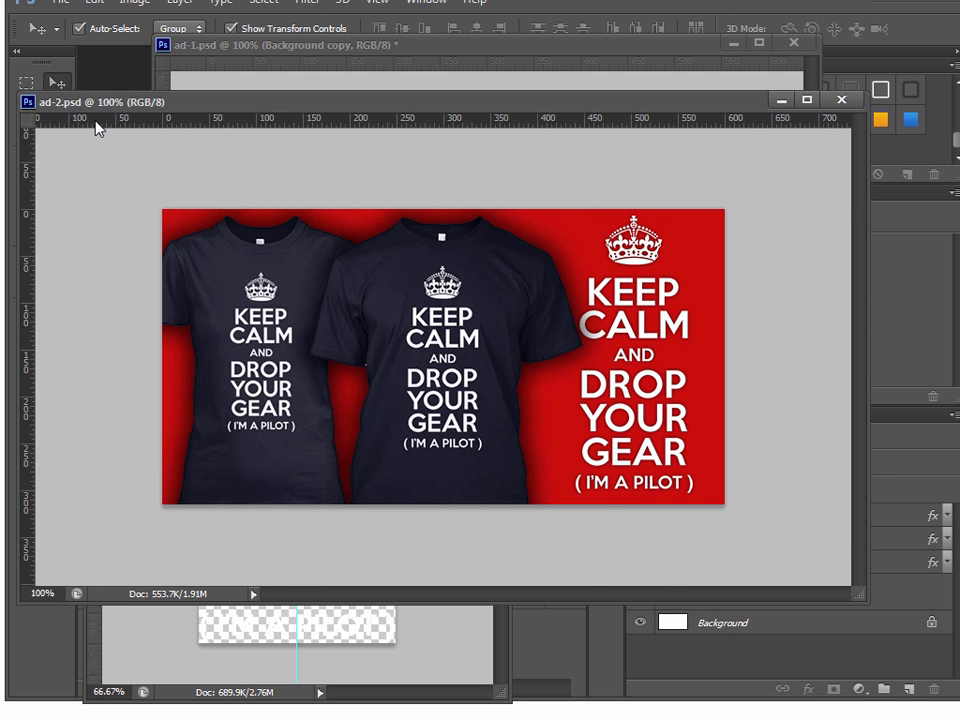
pyautogui.click(59, 5)
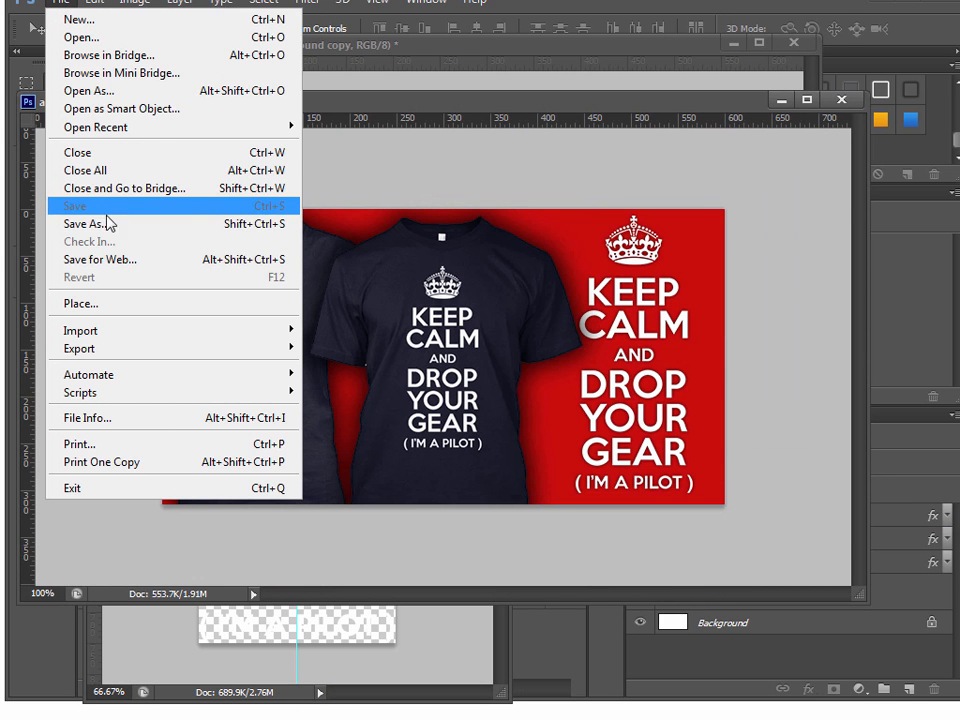
pyautogui.click(112, 226)
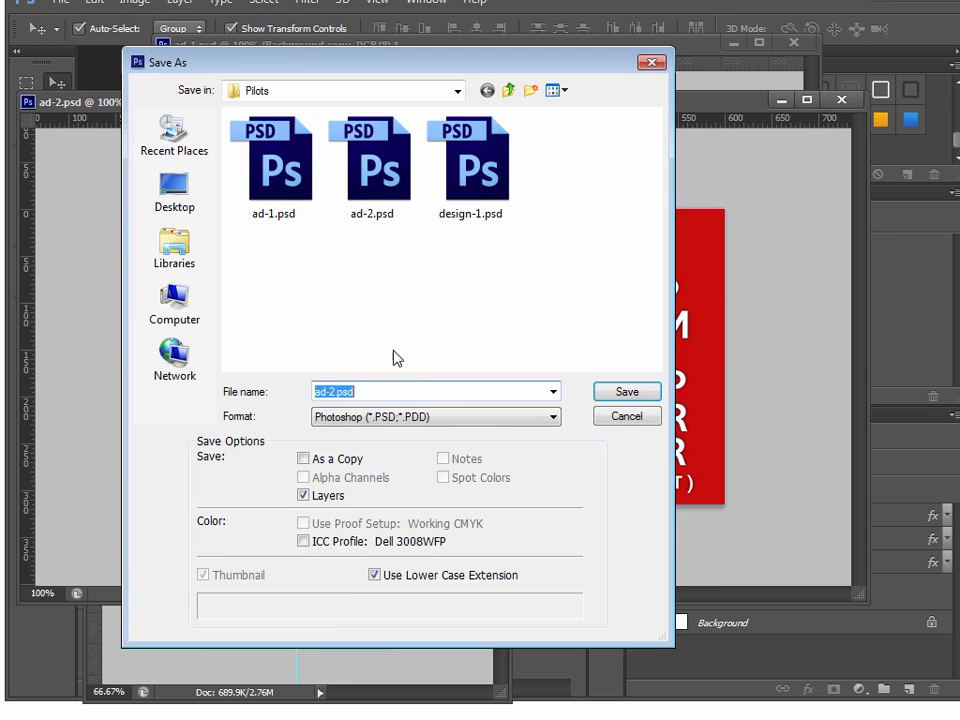
pyautogui.click(428, 417)
pyautogui.click(440, 640)
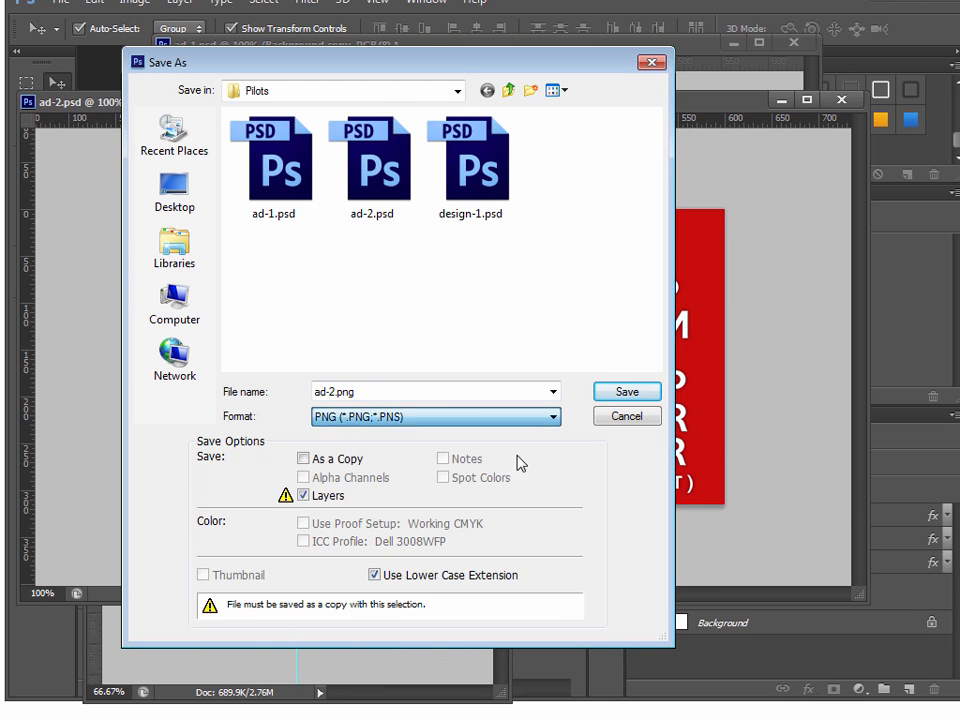
pyautogui.click(625, 393)
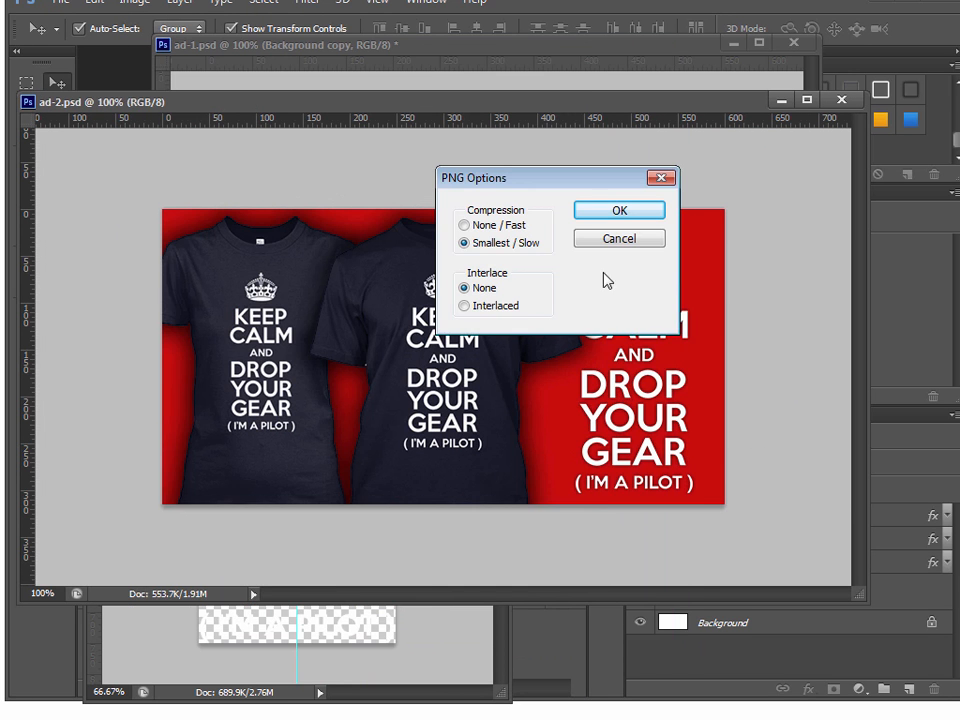
pyautogui.click(619, 210)
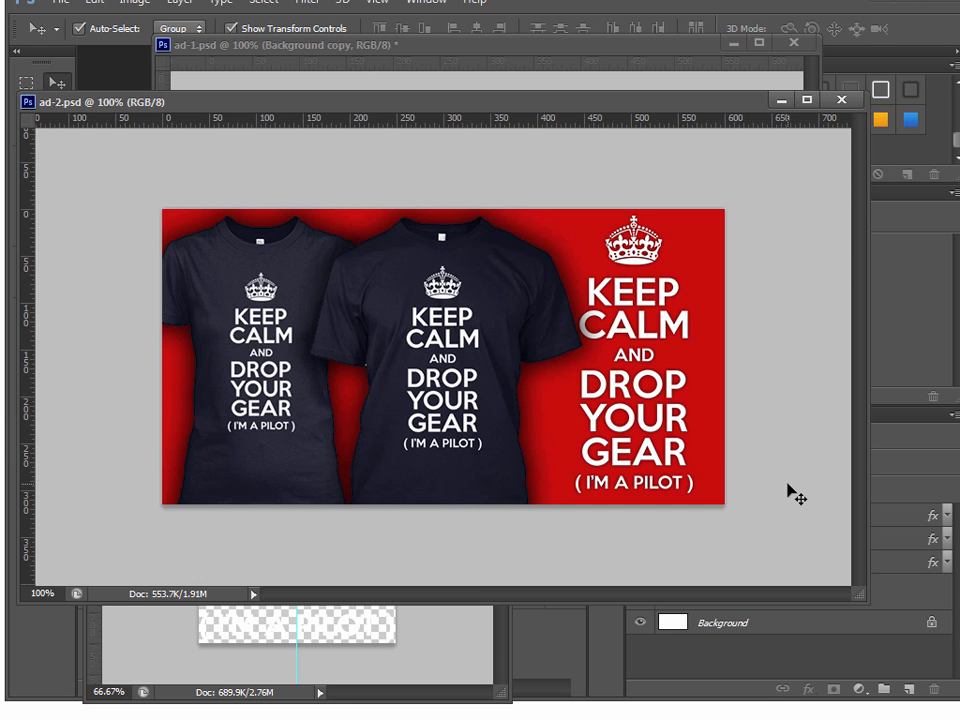
# - Arrange the ad-1.psd and ad-2.psd windows to compare the green and red ad designs
pyautogui.moveTo(857, 599); pyautogui.dragTo(771, 532)
pyautogui.moveTo(553, 105); pyautogui.dragTo(575, 210)
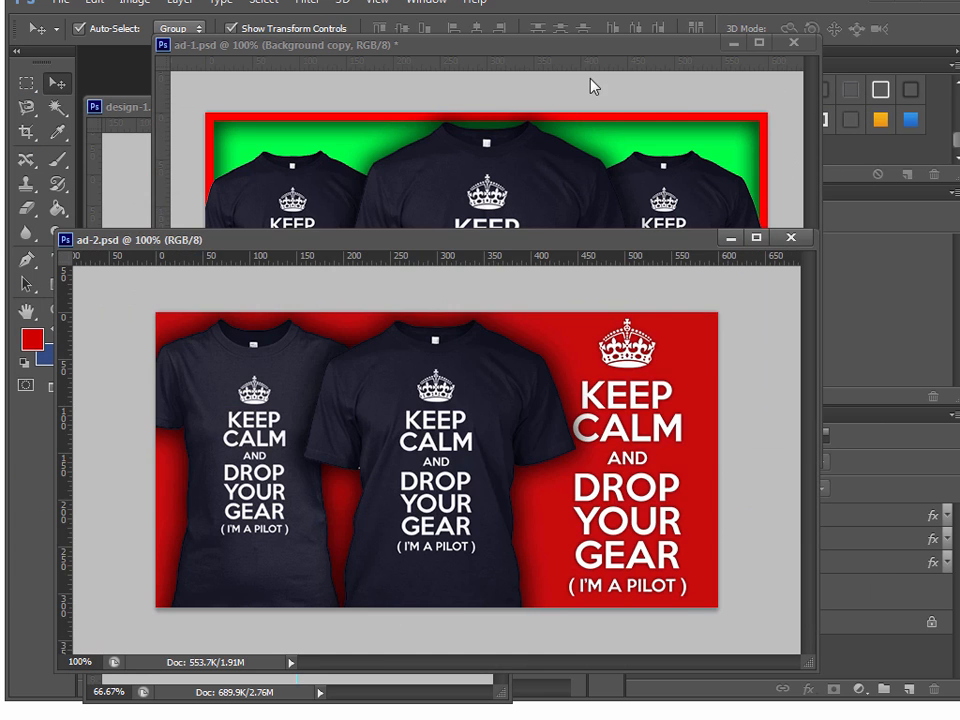
pyautogui.moveTo(589, 51); pyautogui.dragTo(565, 110)
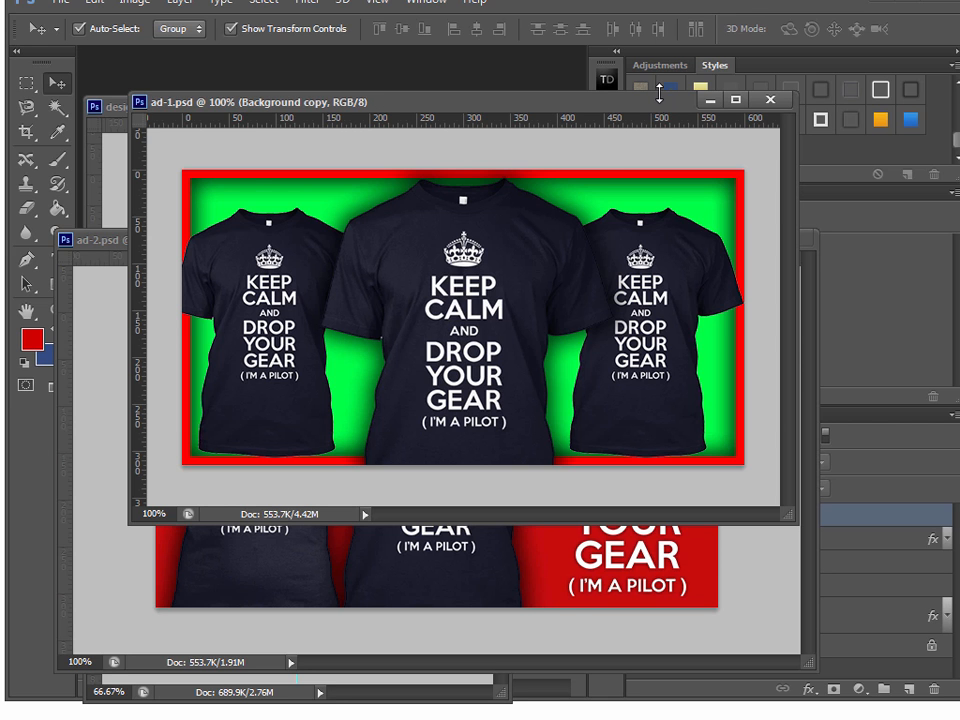
pyautogui.moveTo(608, 104); pyautogui.dragTo(592, 141)
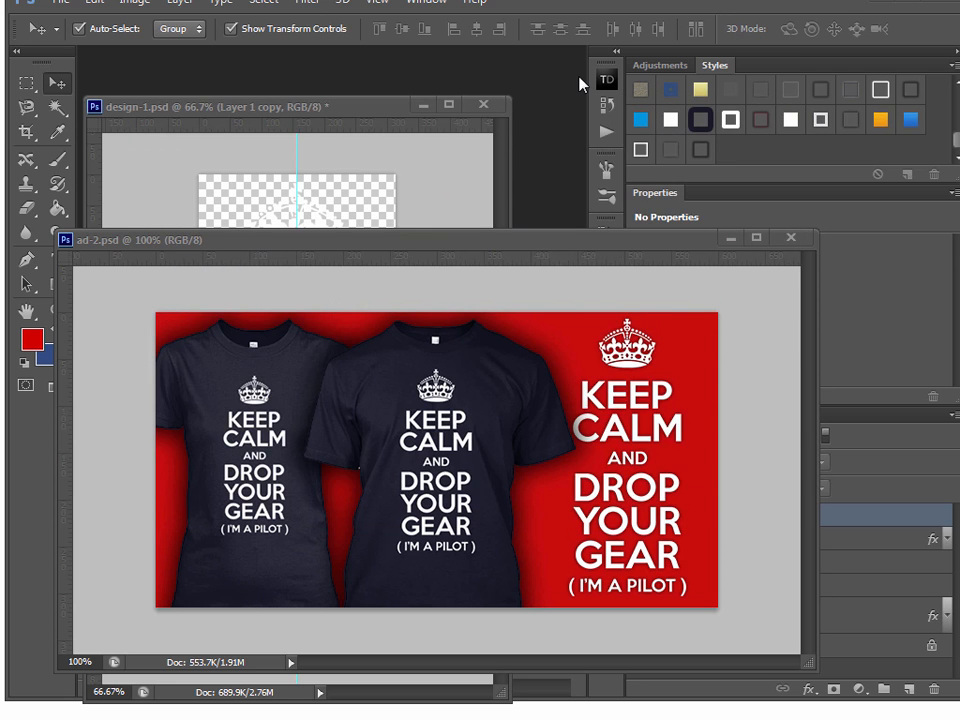
pyautogui.moveTo(580, 85); pyautogui.dragTo(580, 85)
pyautogui.click(756, 510)
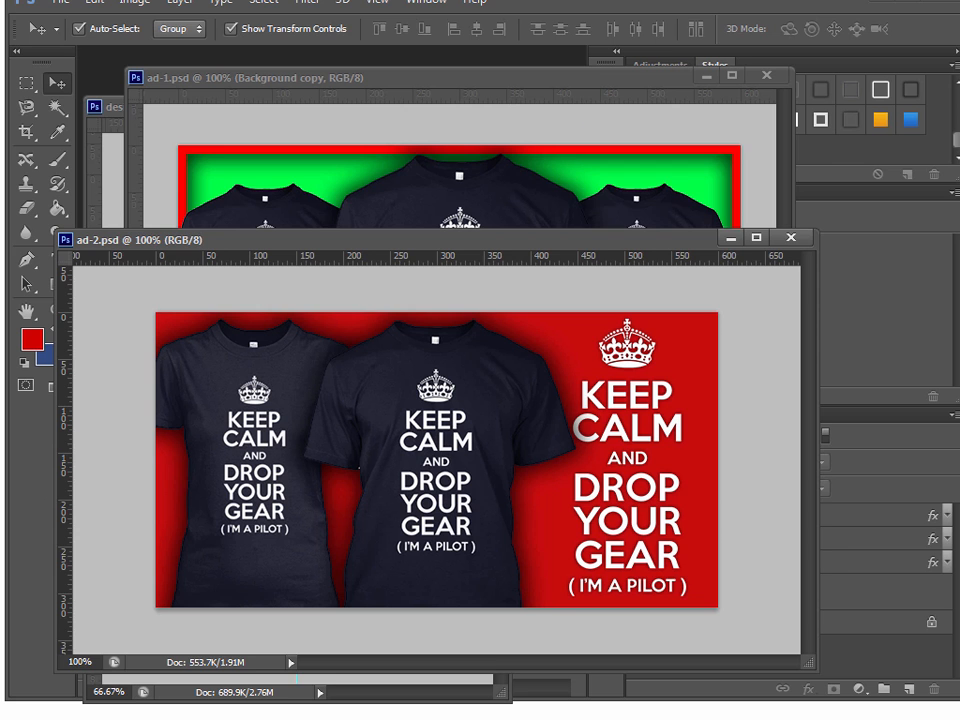
pyautogui.moveTo(400, 239); pyautogui.dragTo(407, 157)
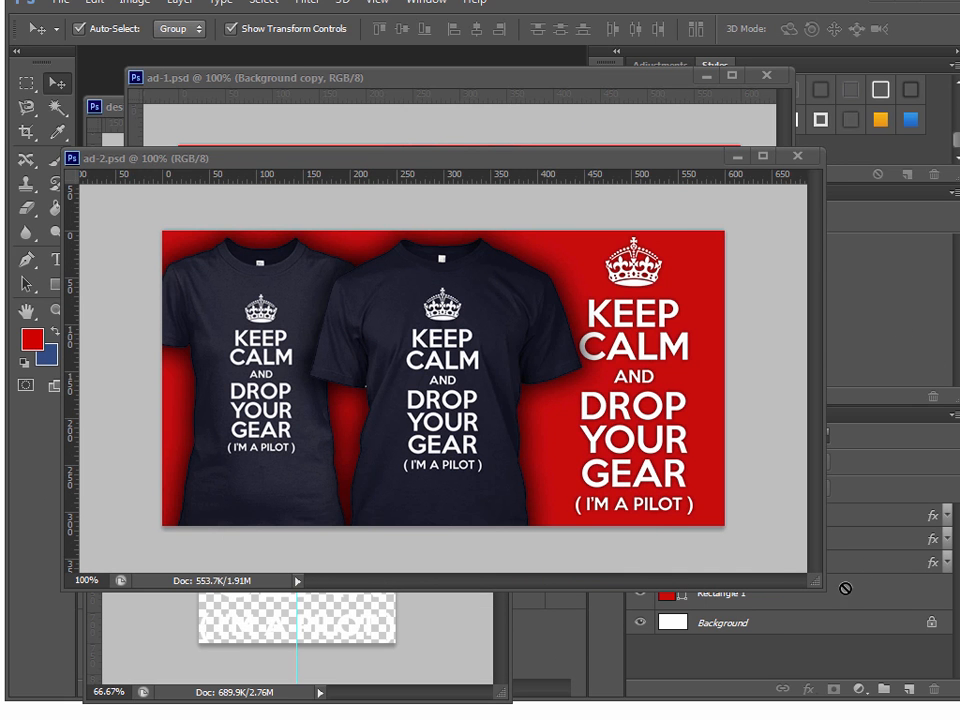
pyautogui.moveTo(812, 580); pyautogui.dragTo(682, 521)
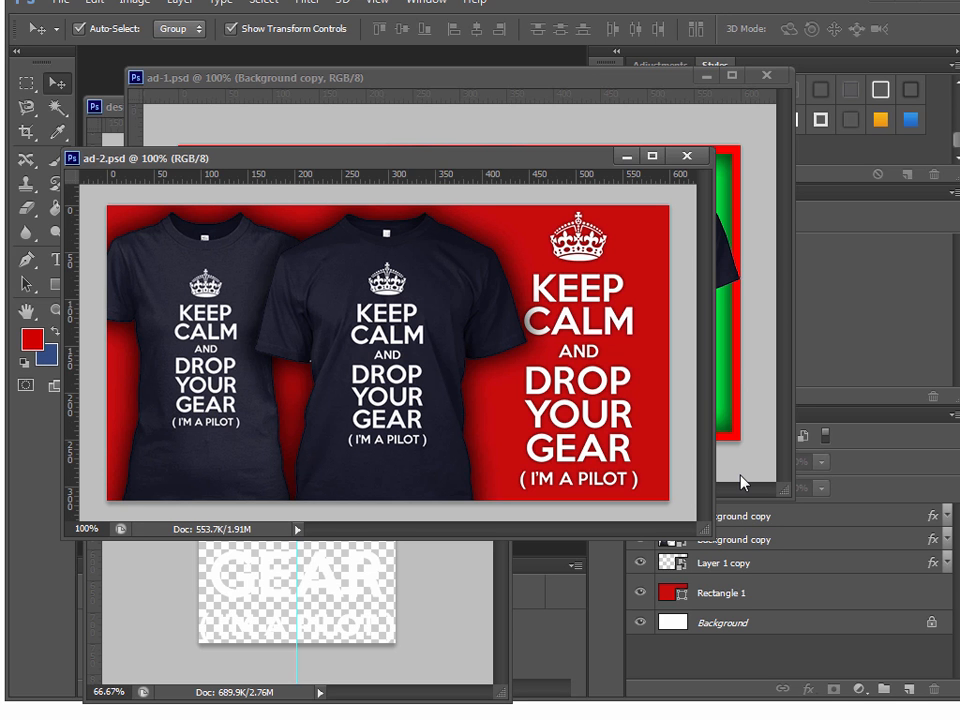
pyautogui.doubleClick(505, 161)
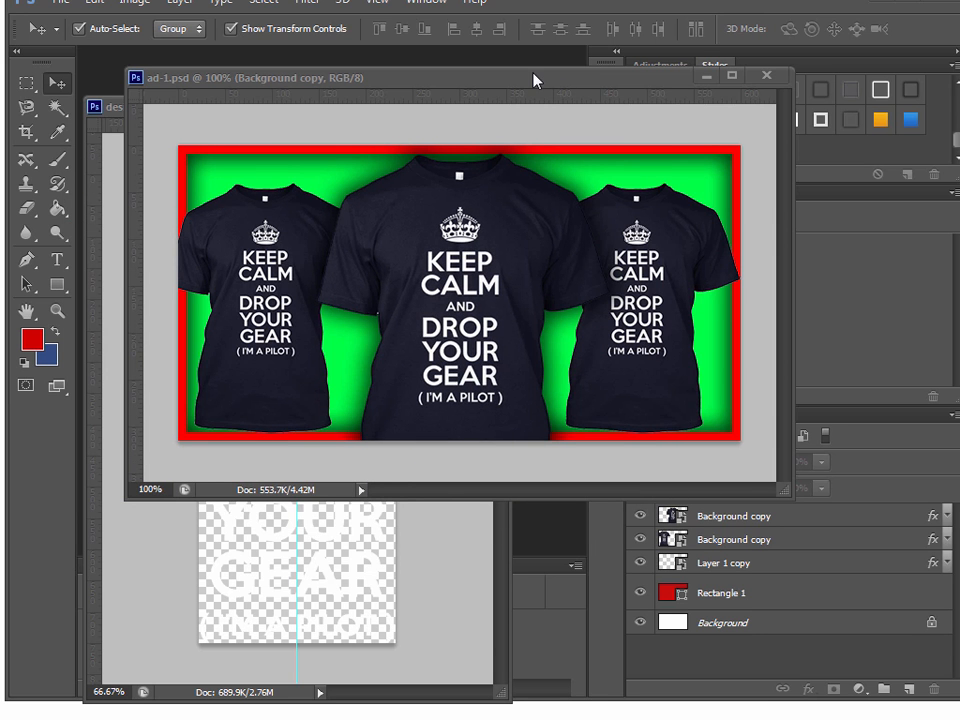
pyautogui.moveTo(566, 206); pyautogui.dragTo(657, 70)
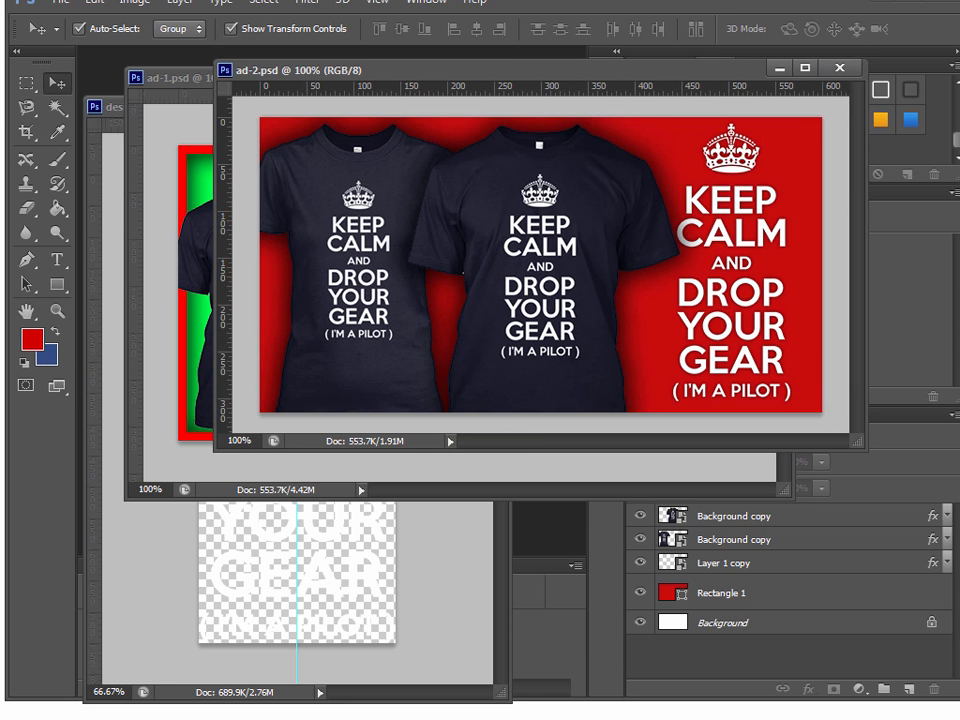
pyautogui.moveTo(706, 68); pyautogui.dragTo(761, 218)
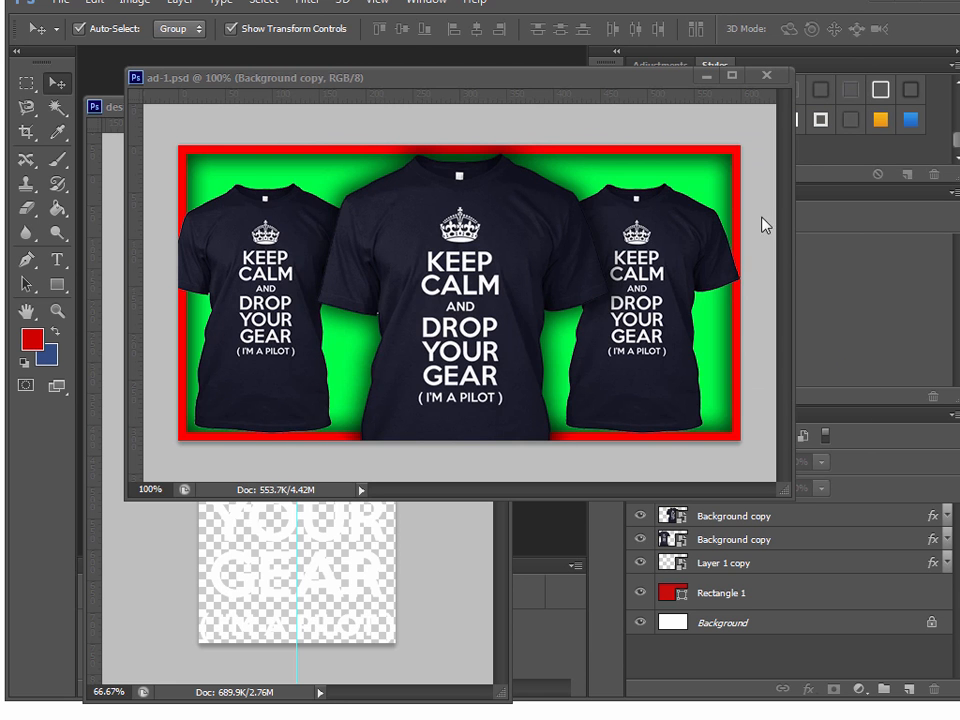
pyautogui.moveTo(716, 401); pyautogui.dragTo(717, 416)
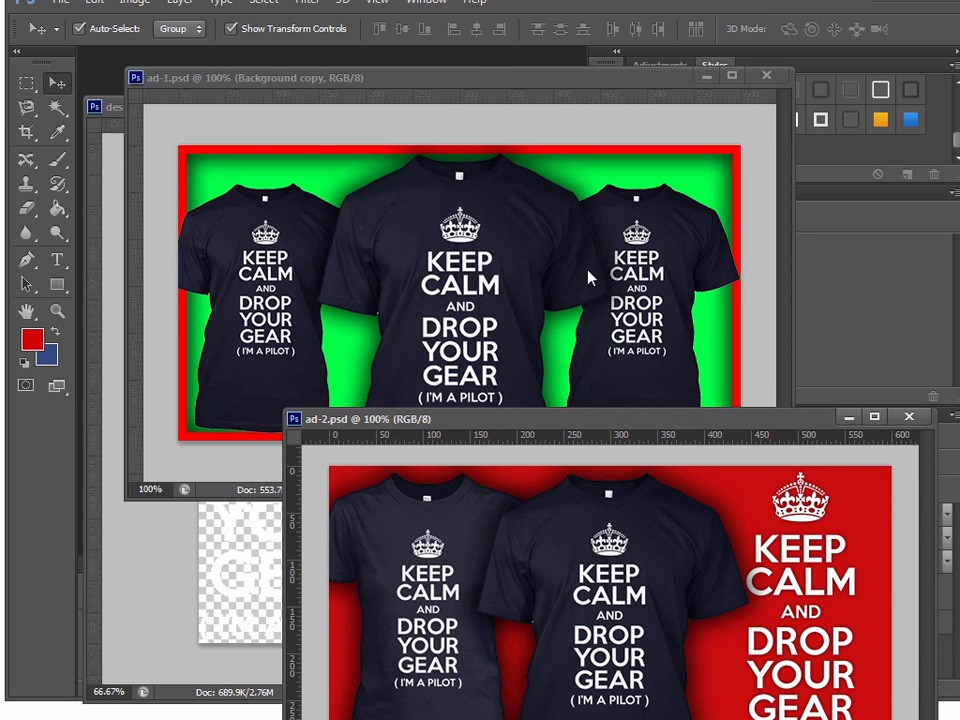
pyautogui.moveTo(782, 420); pyautogui.dragTo(664, 339)
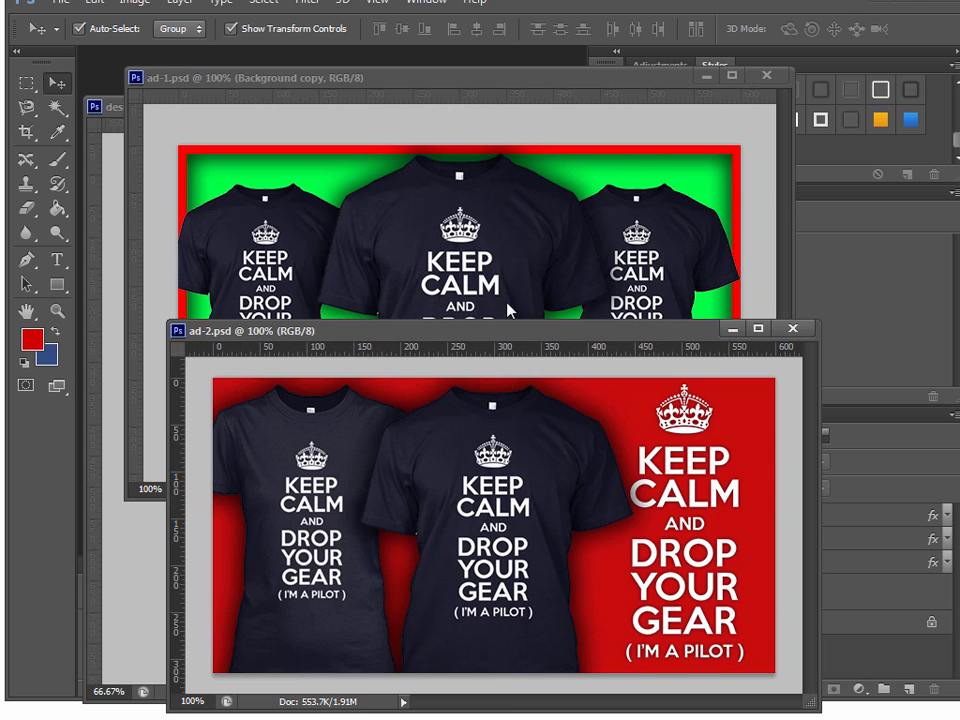
pyautogui.moveTo(515, 322); pyautogui.dragTo(478, 163)
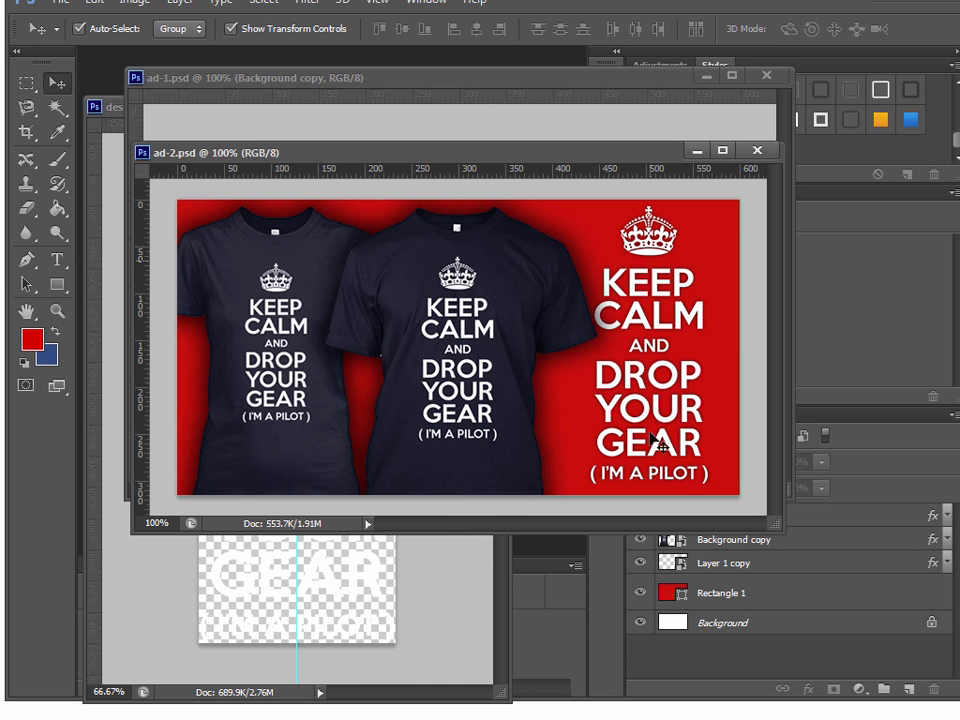
pyautogui.moveTo(540, 160); pyautogui.dragTo(497, 162)
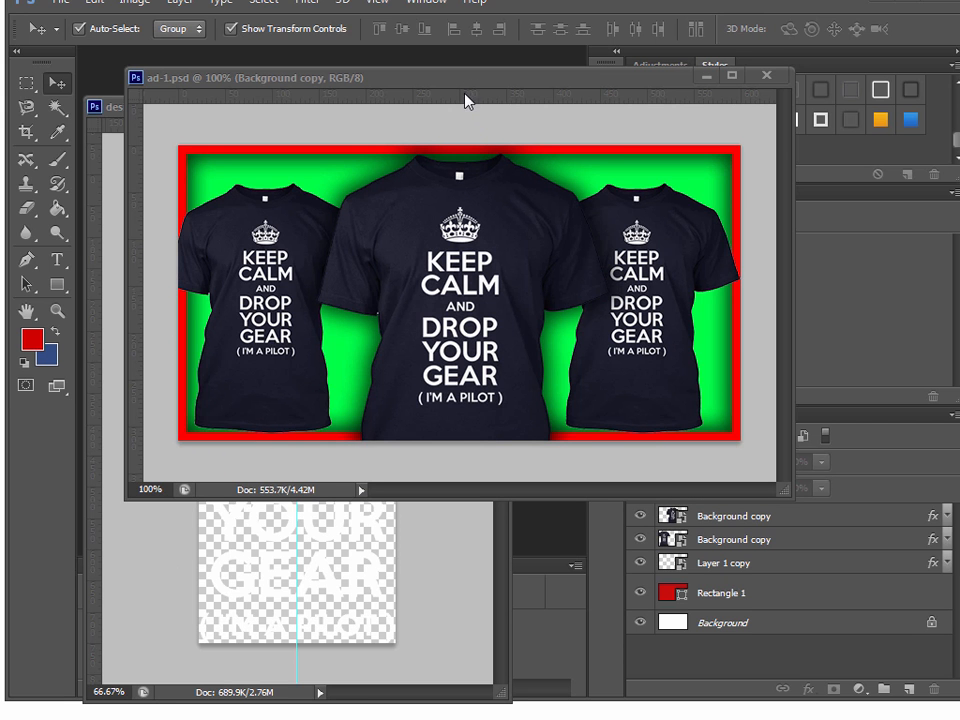
pyautogui.moveTo(465, 94); pyautogui.dragTo(465, 94)
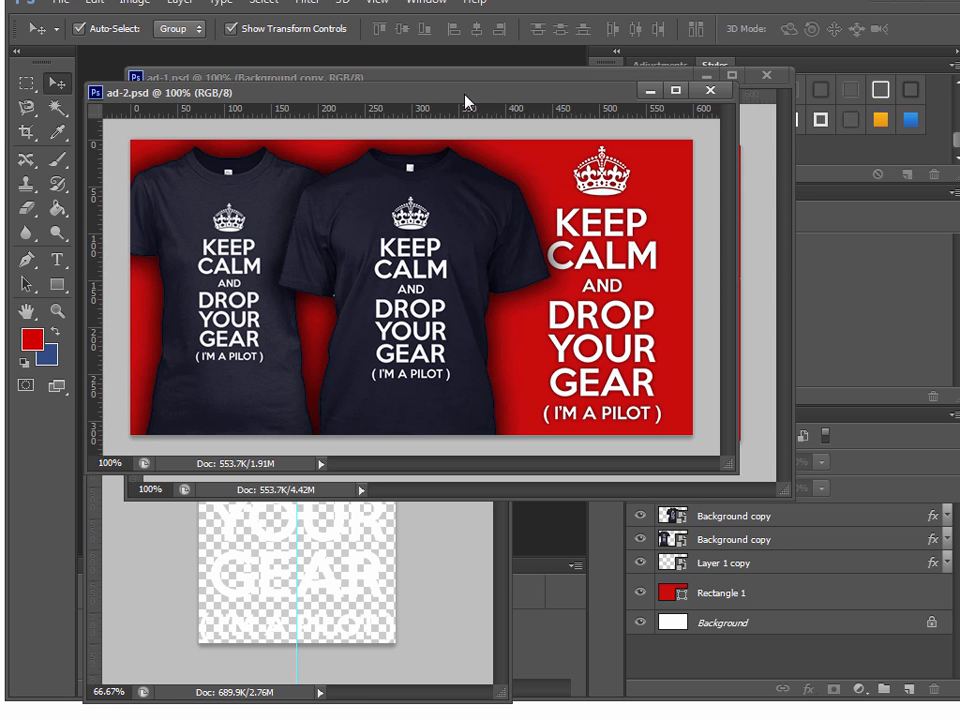
pyautogui.moveTo(465, 96); pyautogui.dragTo(666, 130)
pyautogui.moveTo(676, 50); pyautogui.dragTo(684, 32)
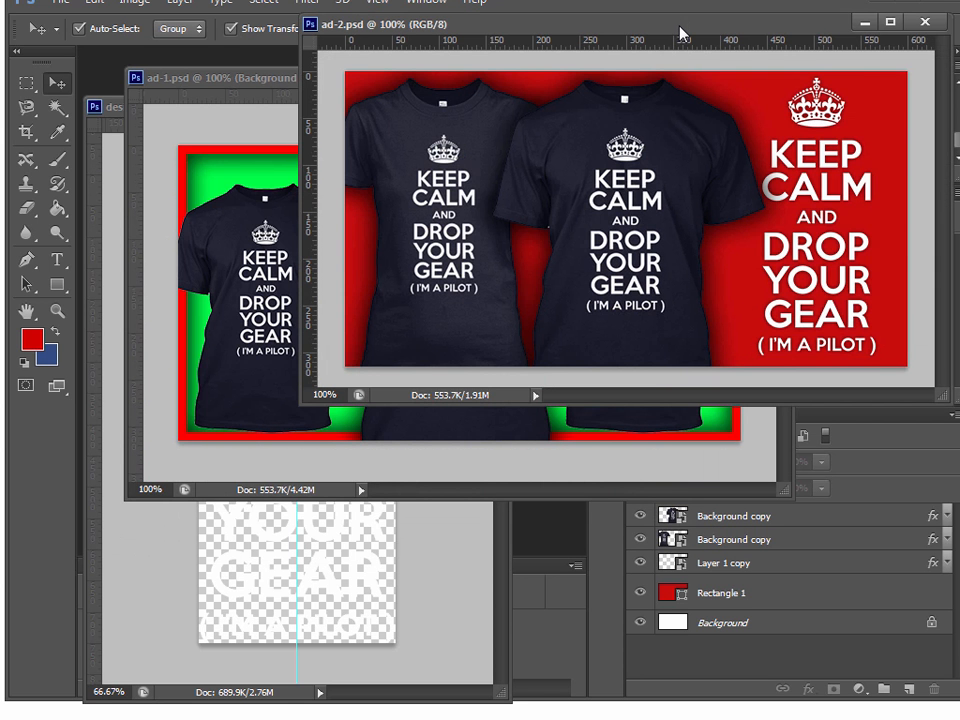
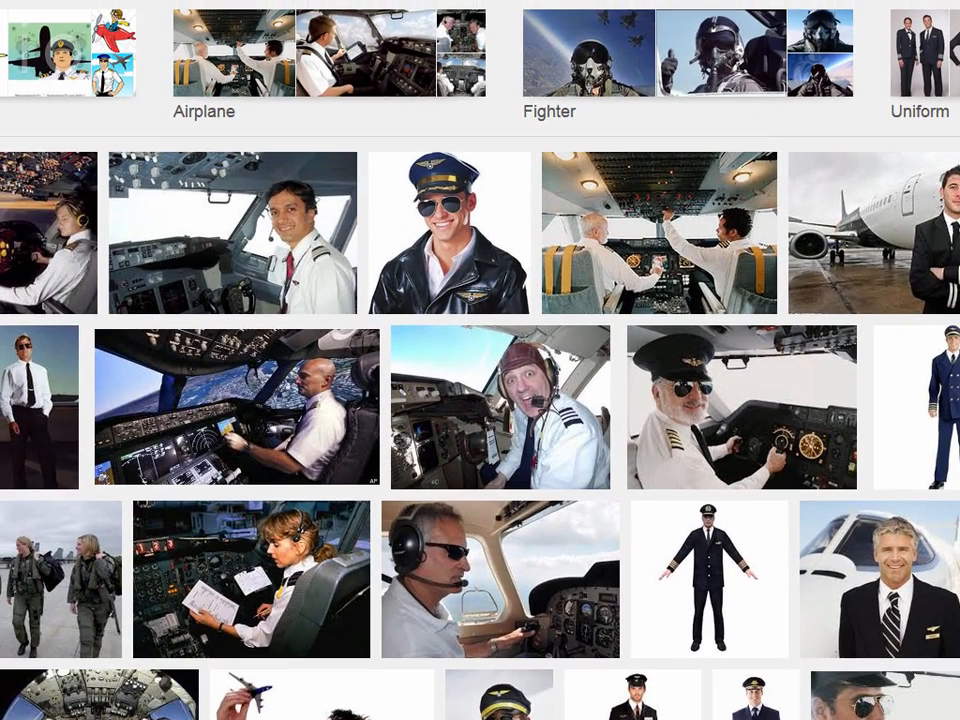
# - Switch to the web image search results and preview the photo of the excited pilot in a leather helmet
pyautogui.click(499, 495)
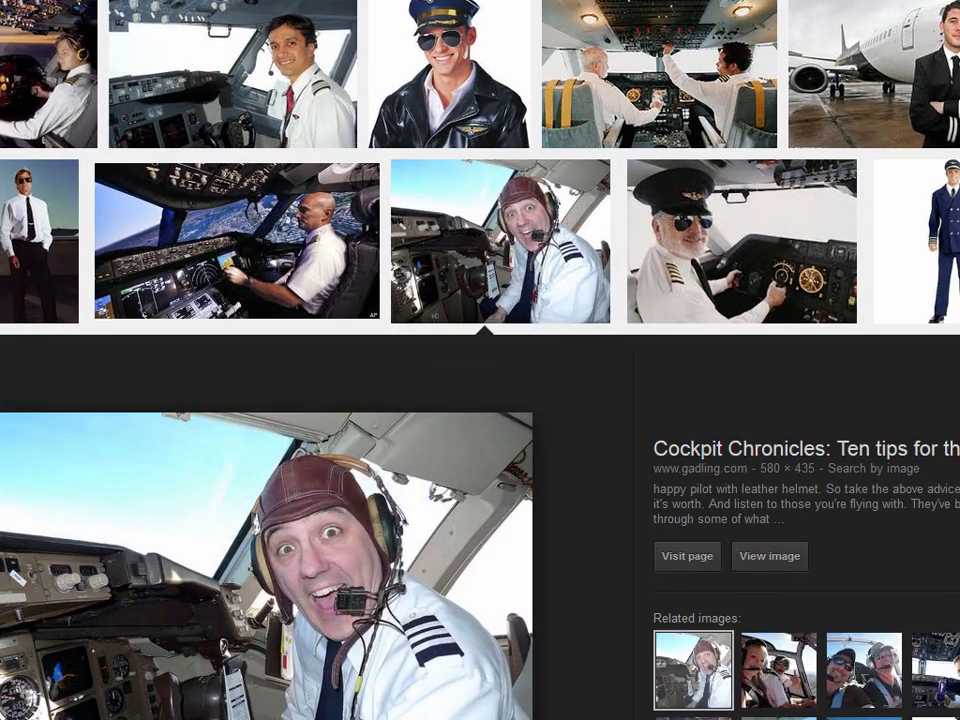
# - Save the previewed photo of the pilot in the leather helmet as happy-pilot-580.jpg in the Pilots folder
pyautogui.scroll(-2, 485, 400)
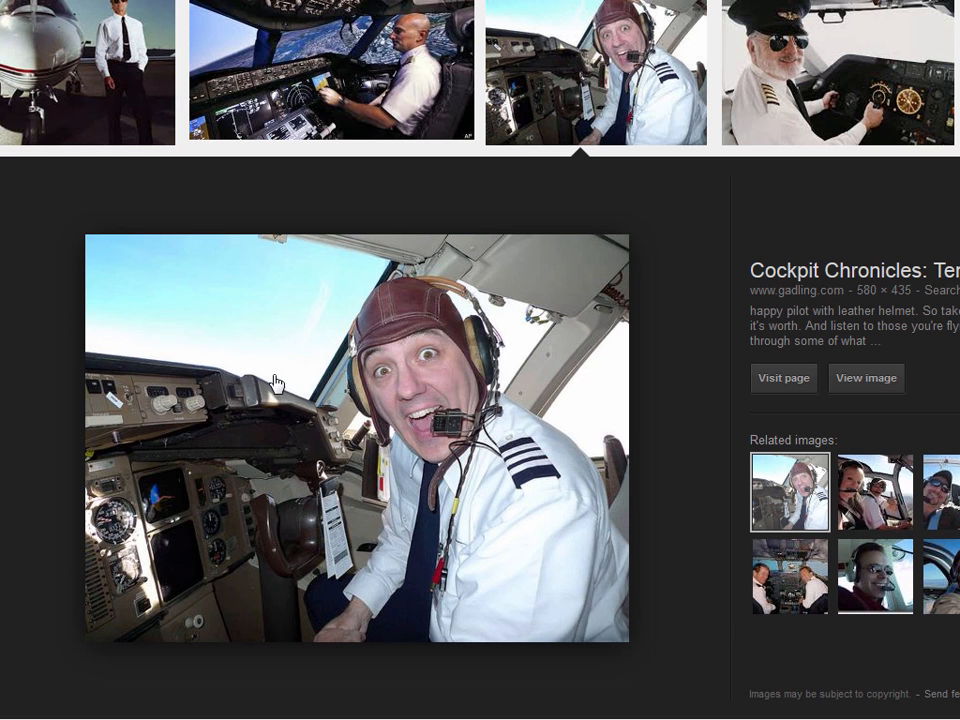
pyautogui.rightClick(317, 358)
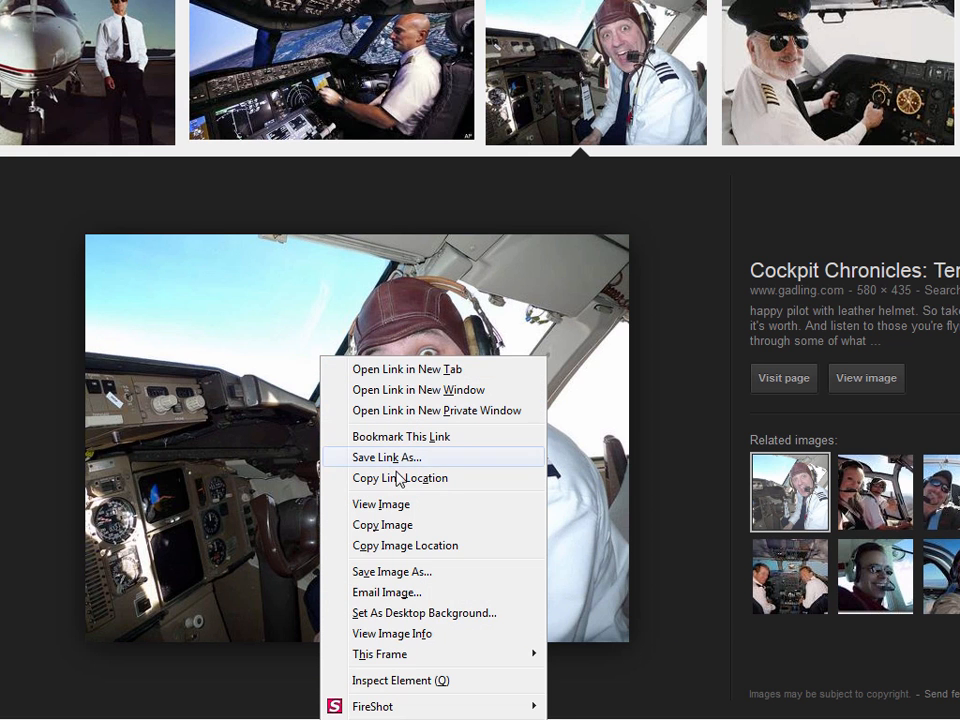
pyautogui.click(420, 571)
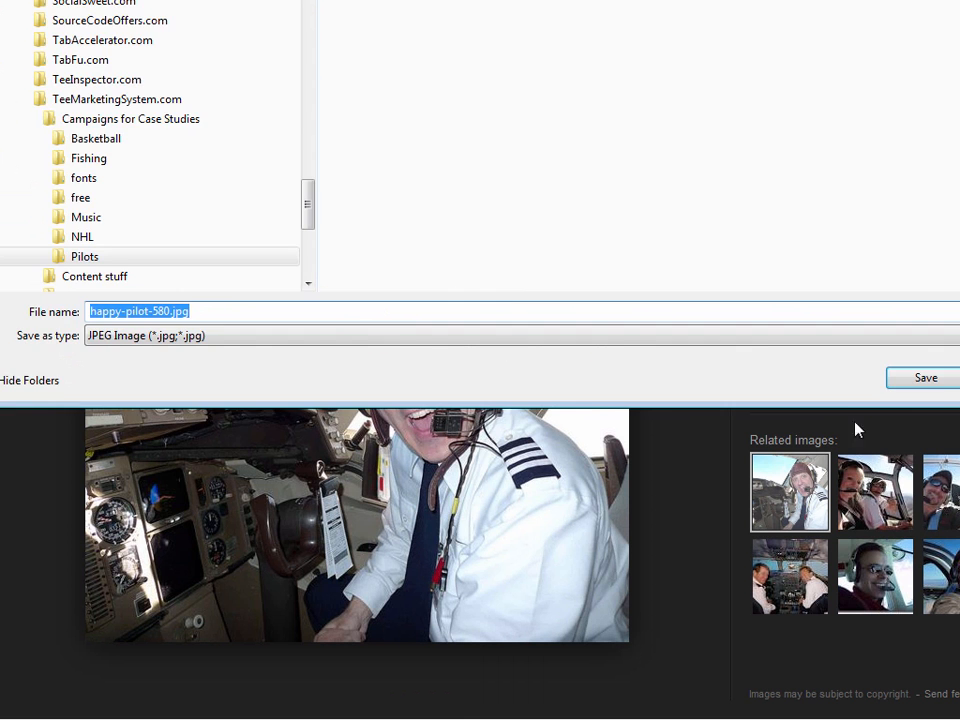
pyautogui.click(932, 386)
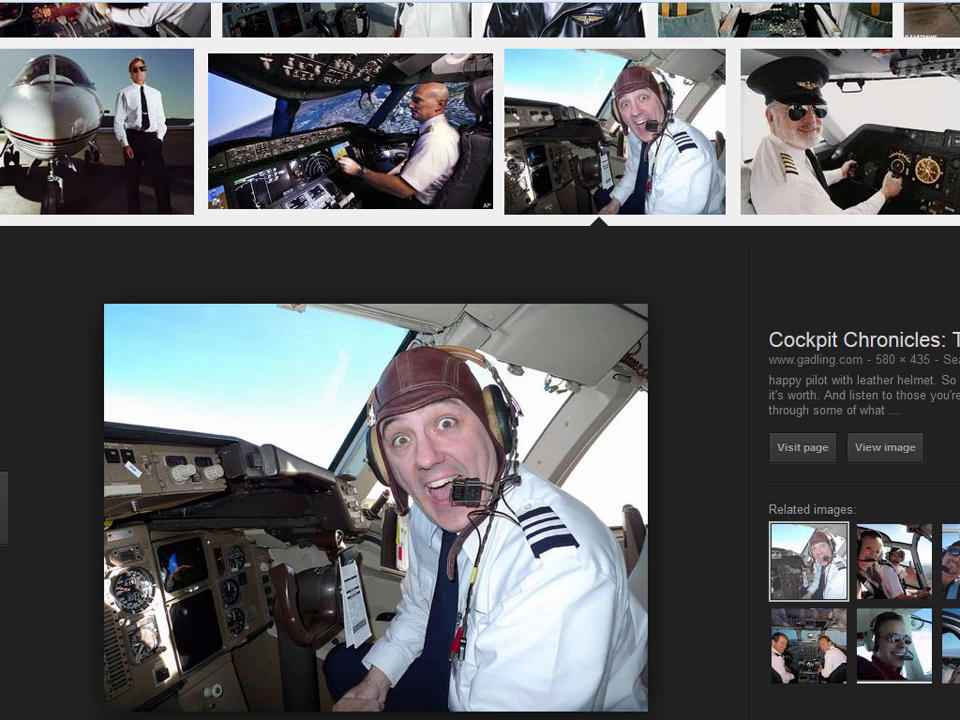
pyautogui.scroll(-1, 480, 360)
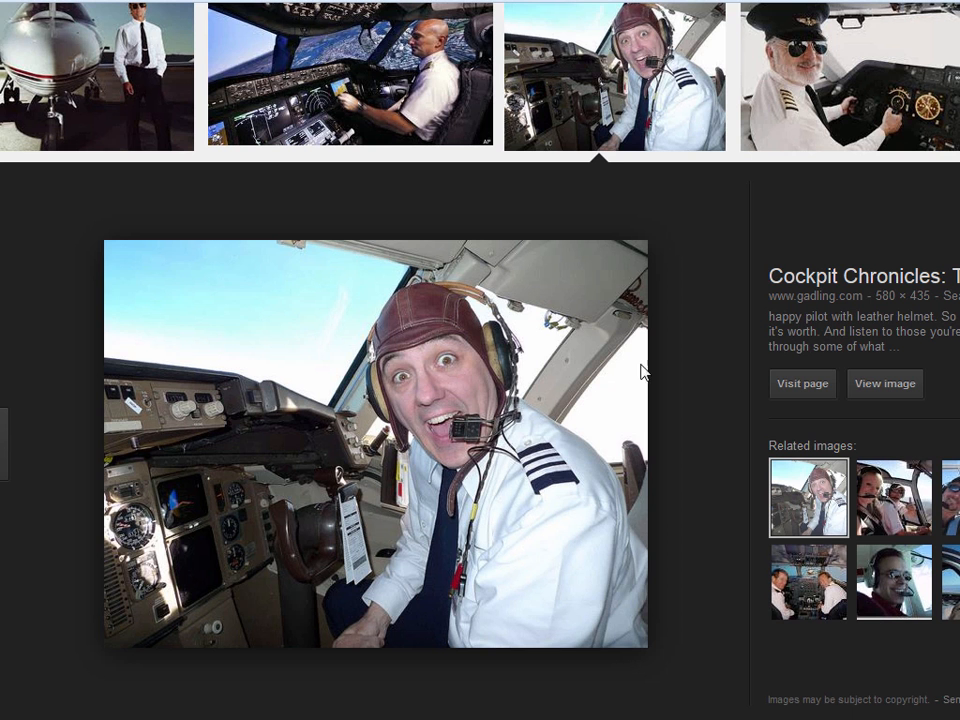
pyautogui.scroll(-1, 480, 400)
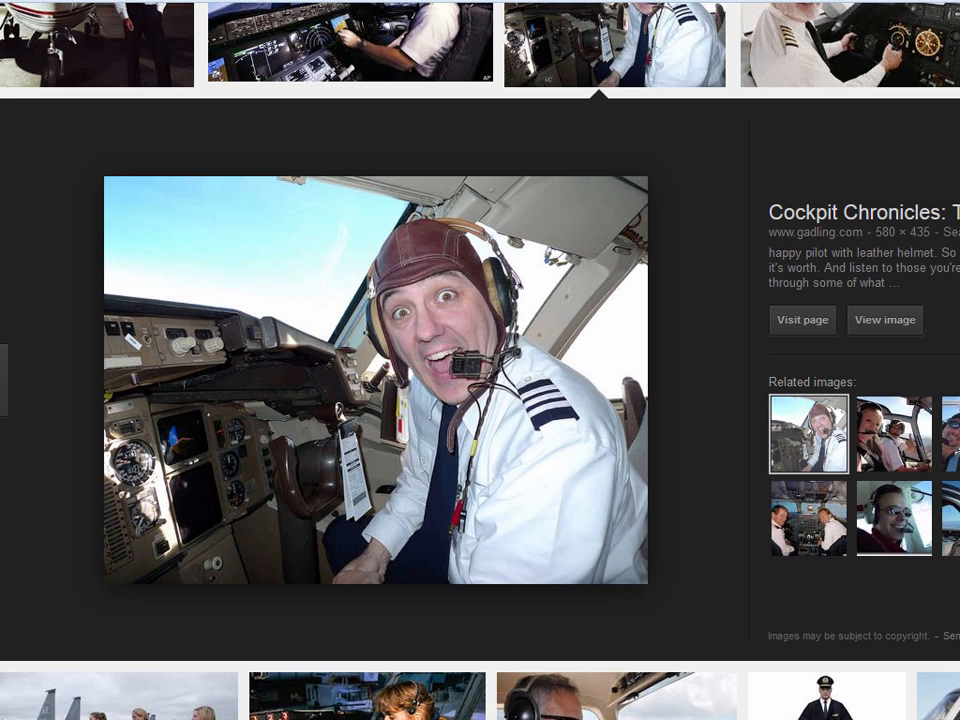
pyautogui.scroll(1, 480, 400)
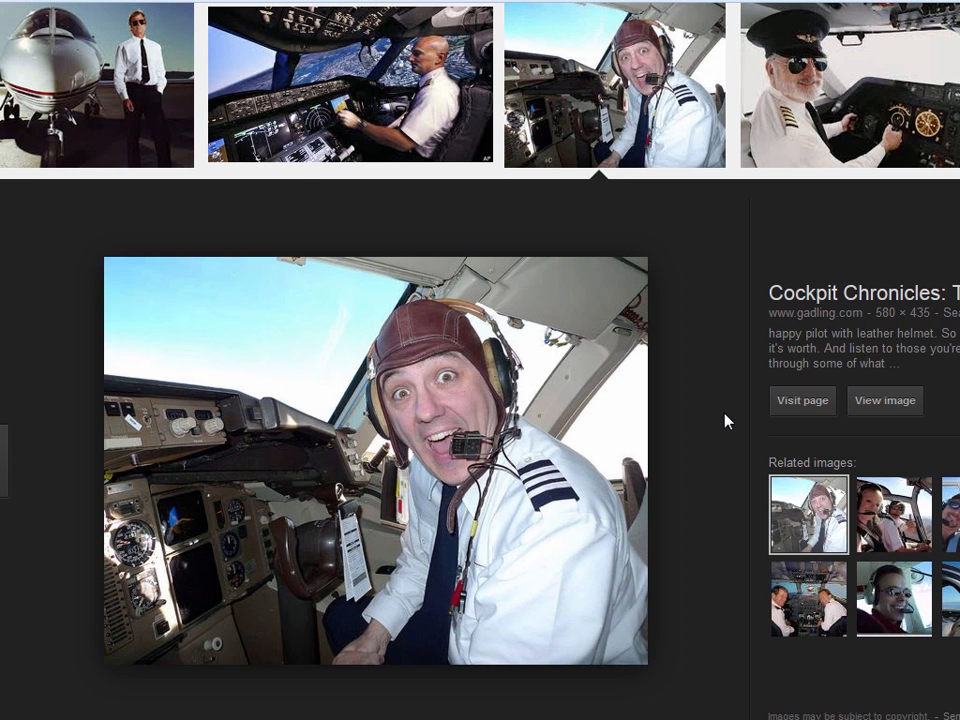
pyautogui.scroll(3, 724, 420)
pyautogui.scroll(-3, 596, 497)
pyautogui.scroll(-1, 726, 515)
pyautogui.scroll(1, 724, 514)
pyautogui.scroll(-1, 727, 499)
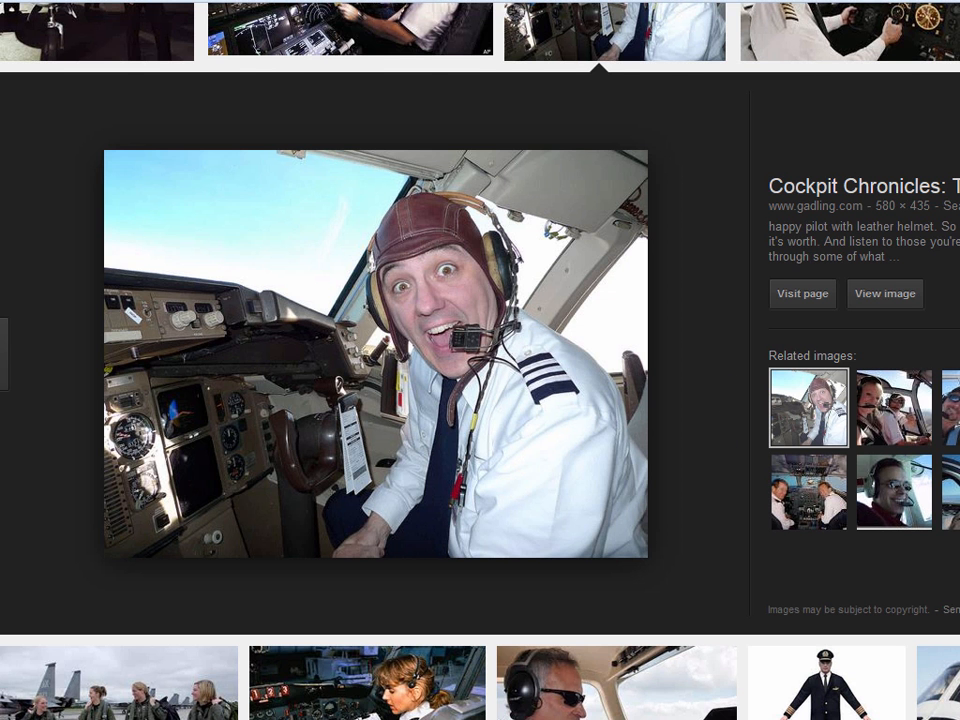
pyautogui.scroll(3, 658, 444)
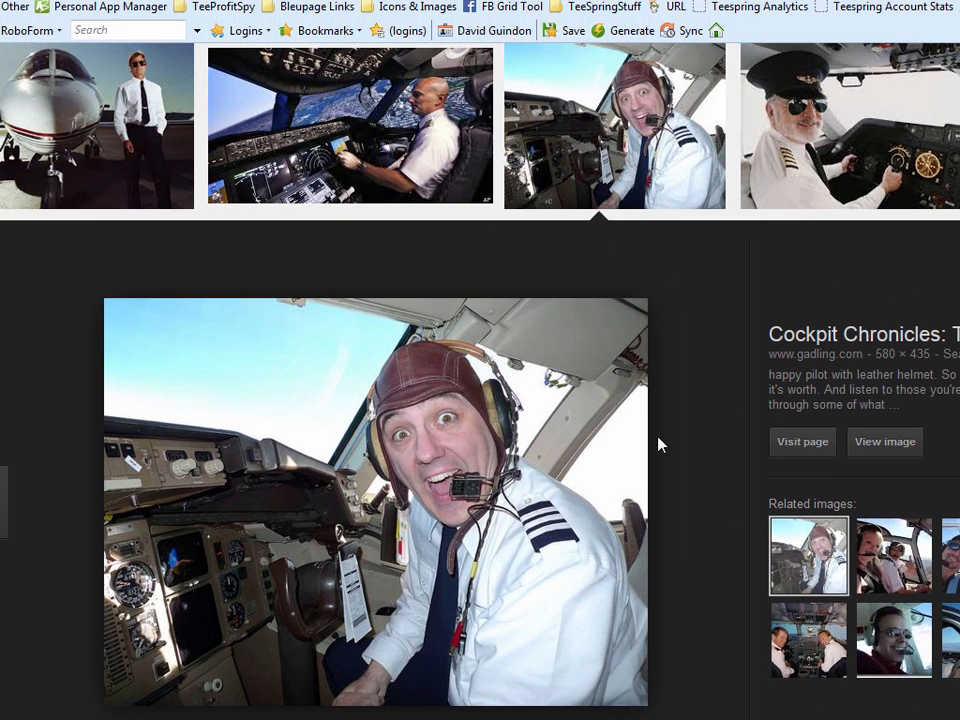
pyautogui.scroll(-5, 724, 516)
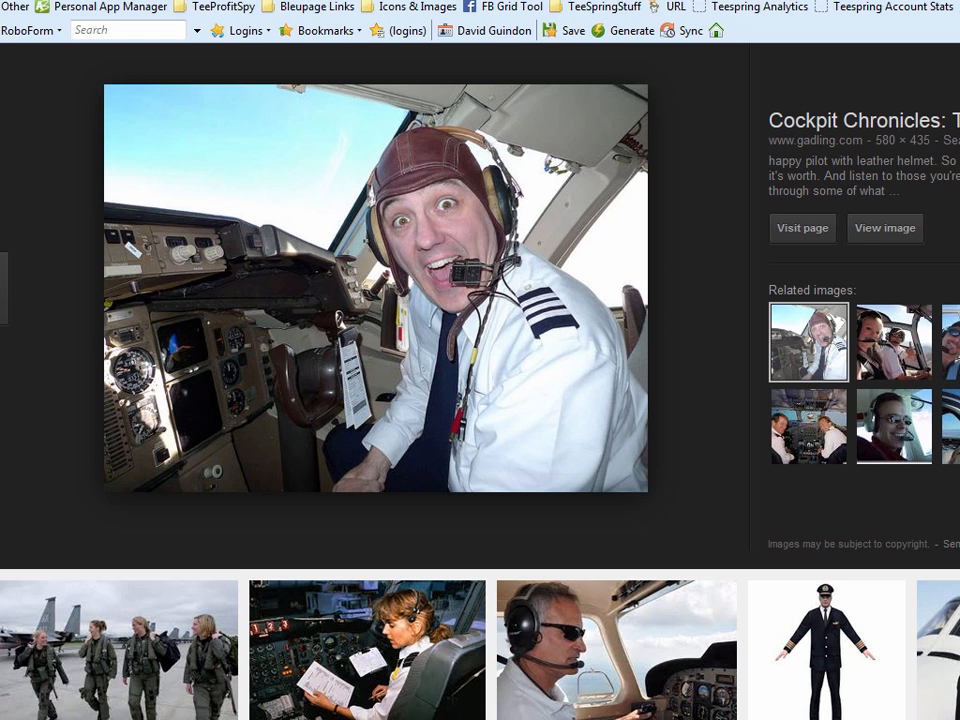
pyautogui.scroll(1, 480, 380)
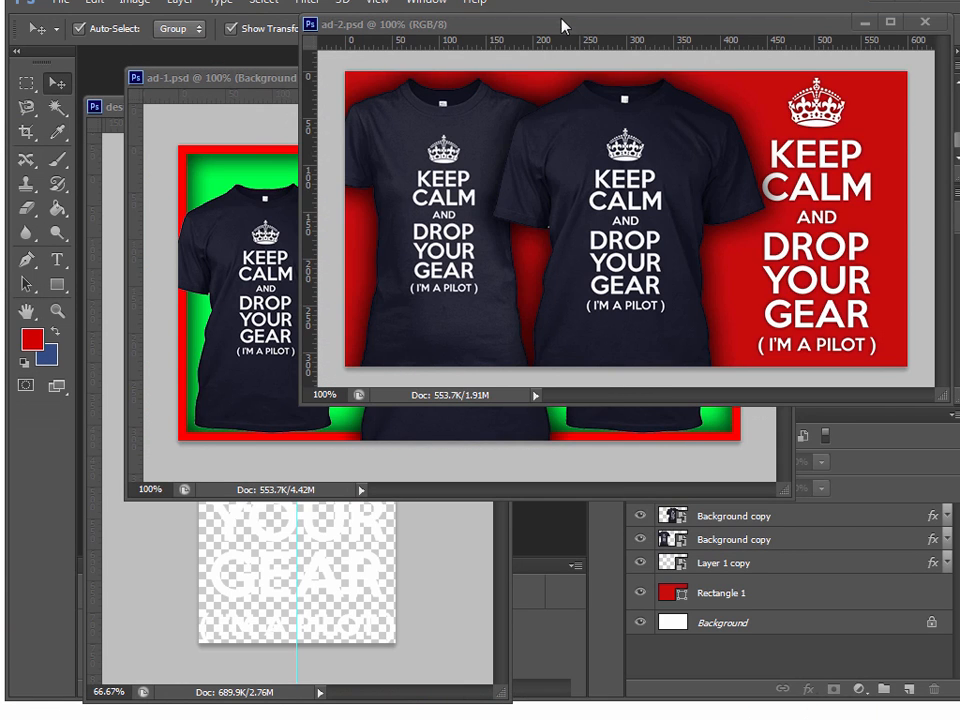
# - Switch to Photoshop and create a new 600 × 315 pixel RGB document at 72 pixels/inch with a white background
pyautogui.hotkey('ctrl', 'w')
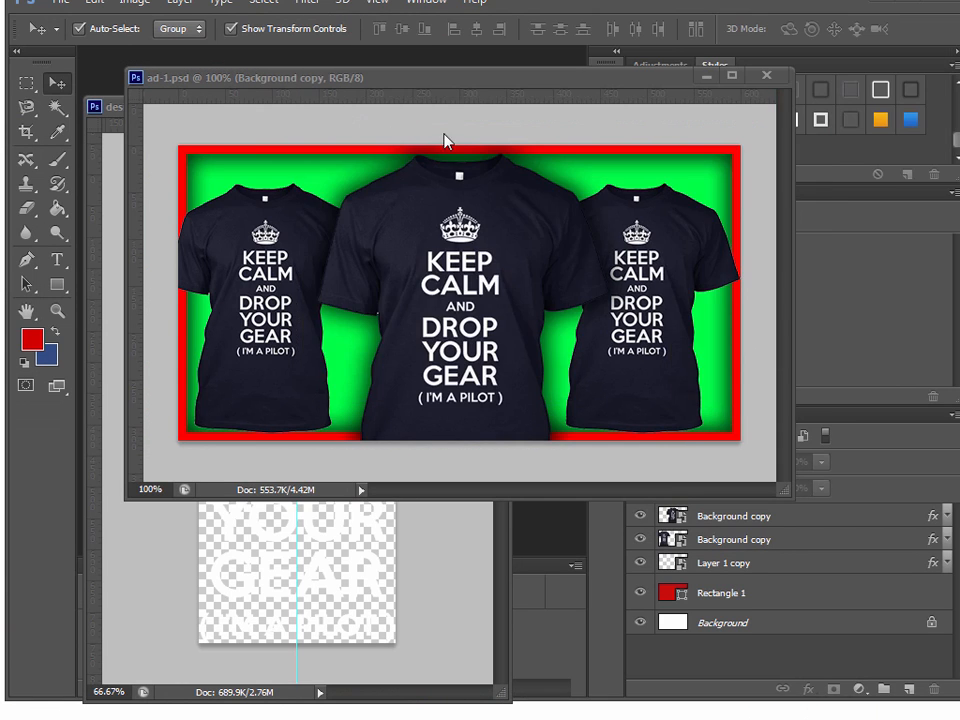
pyautogui.click(54, 4)
pyautogui.click(74, 20)
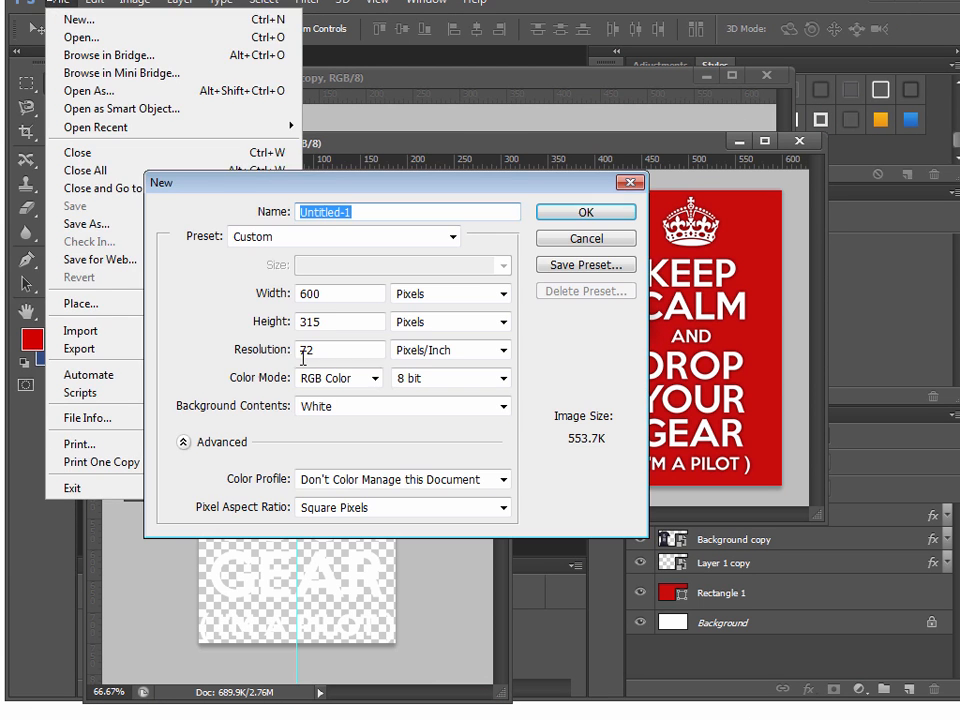
pyautogui.click(578, 216)
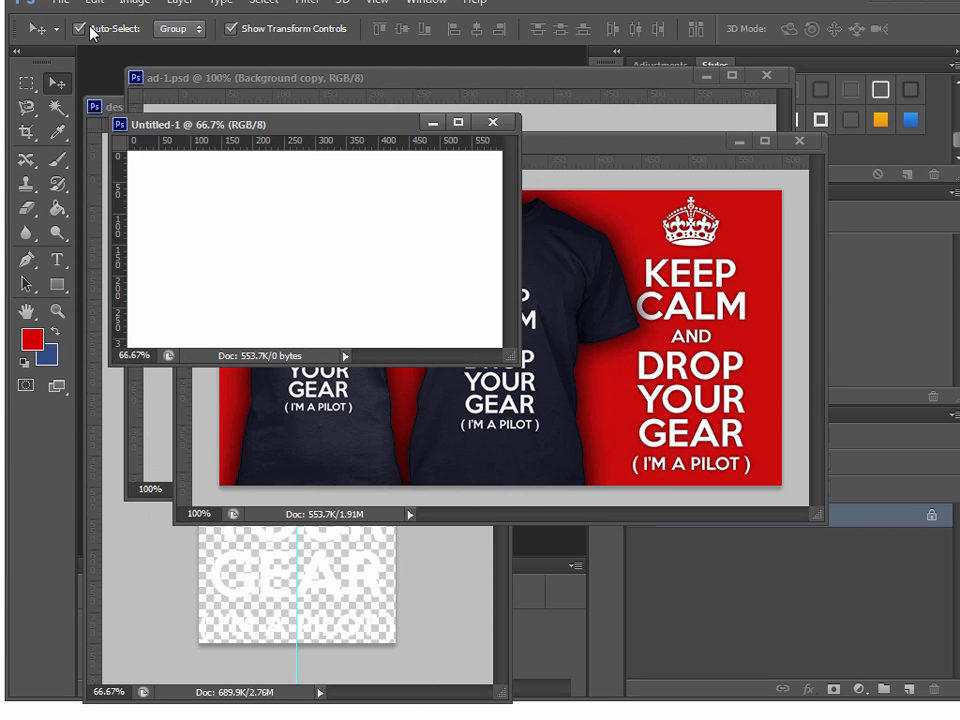
# - Open happy-pilot-580.jpg from the Pilots folder, discarding its embedded color profile
pyautogui.click(60, 3)
pyautogui.click(80, 38)
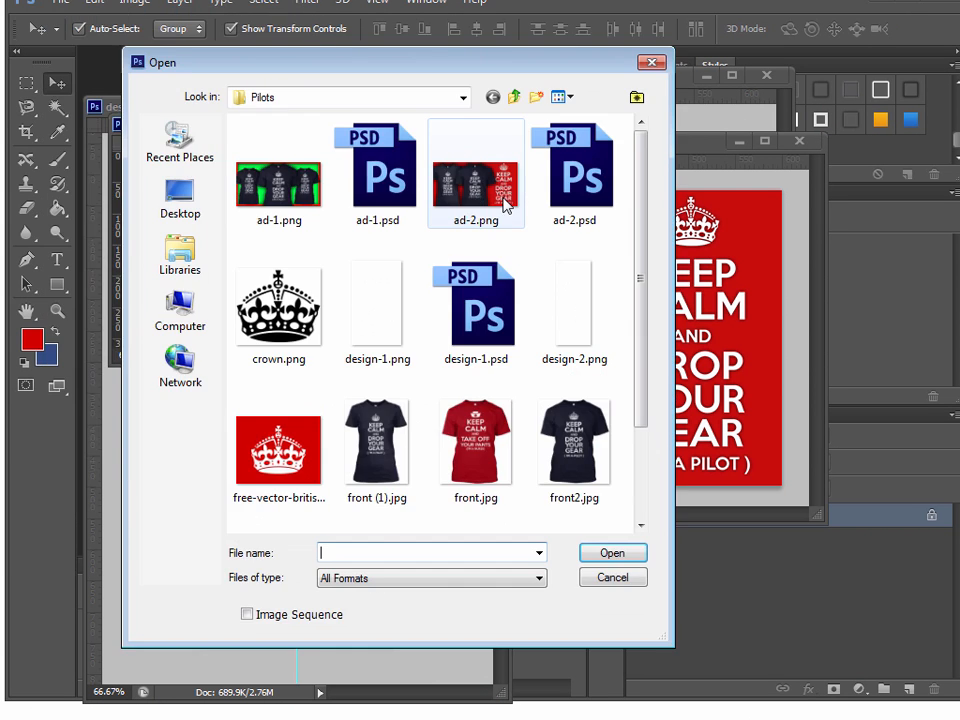
pyautogui.moveTo(645, 331); pyautogui.dragTo(640, 452)
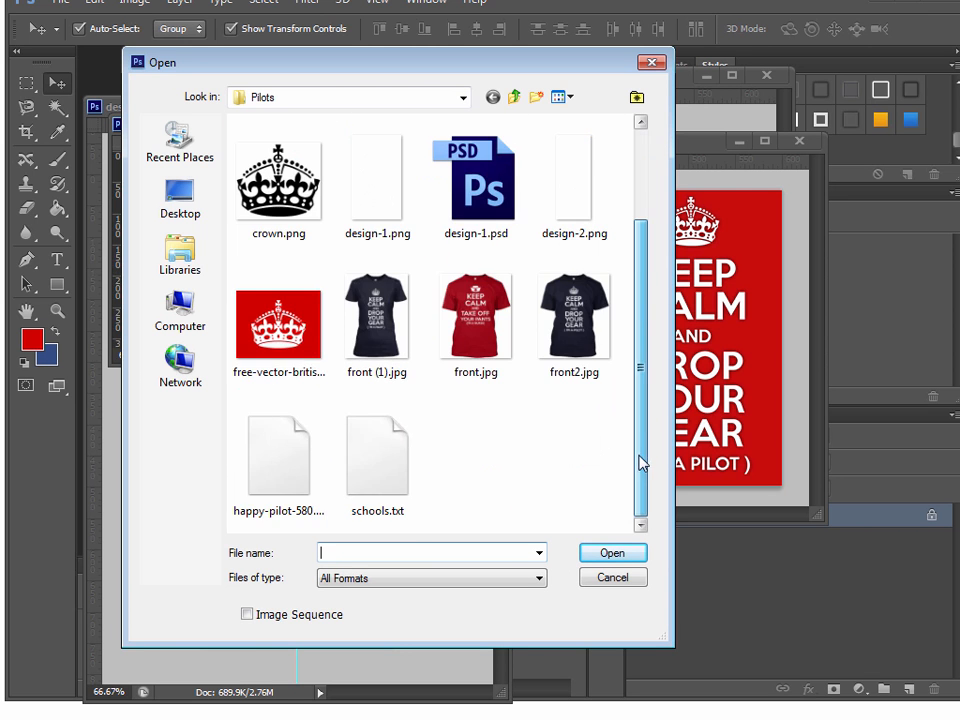
pyautogui.doubleClick(288, 480)
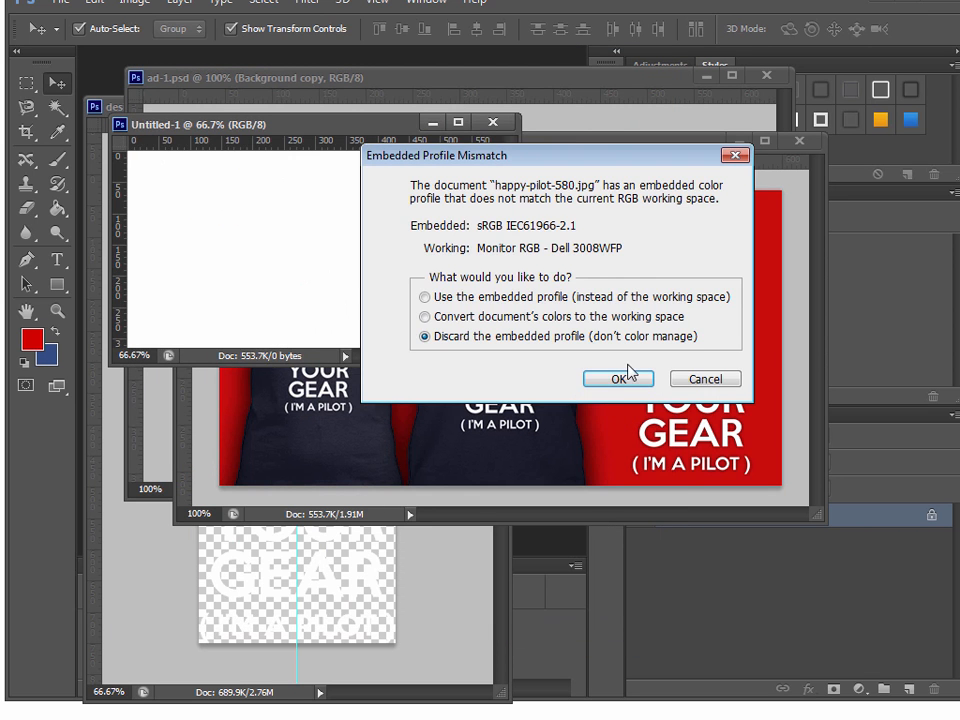
pyautogui.click(617, 379)
# - Copy the pilot photo into the new blank document and close the source photo file
pyautogui.moveTo(324, 150); pyautogui.dragTo(391, 314)
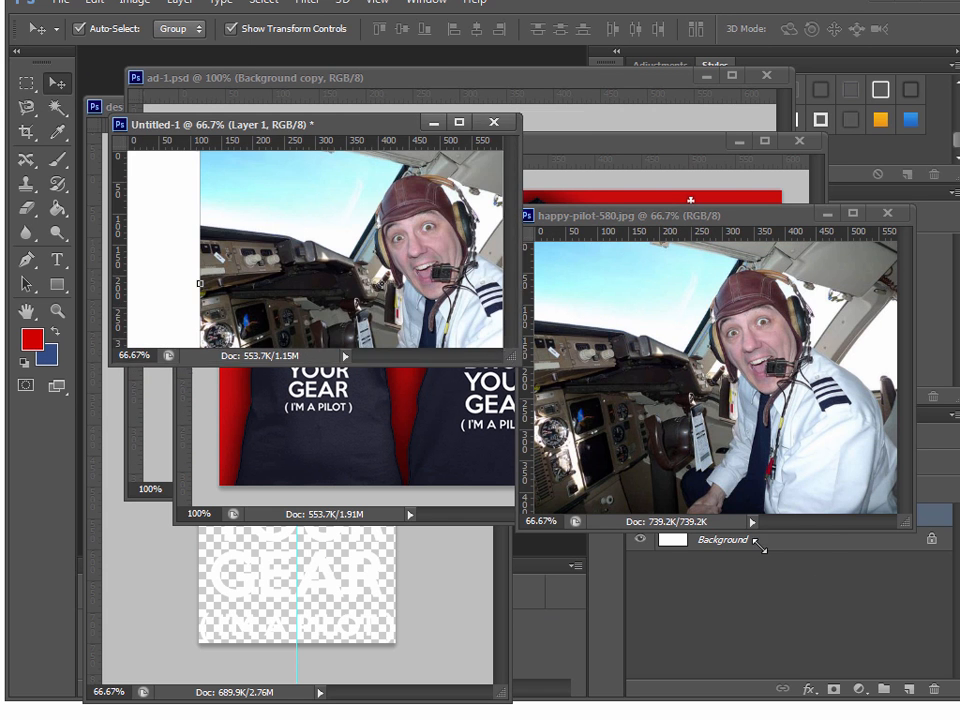
pyautogui.moveTo(505, 360); pyautogui.dragTo(828, 590)
pyautogui.moveTo(503, 395); pyautogui.dragTo(404, 361)
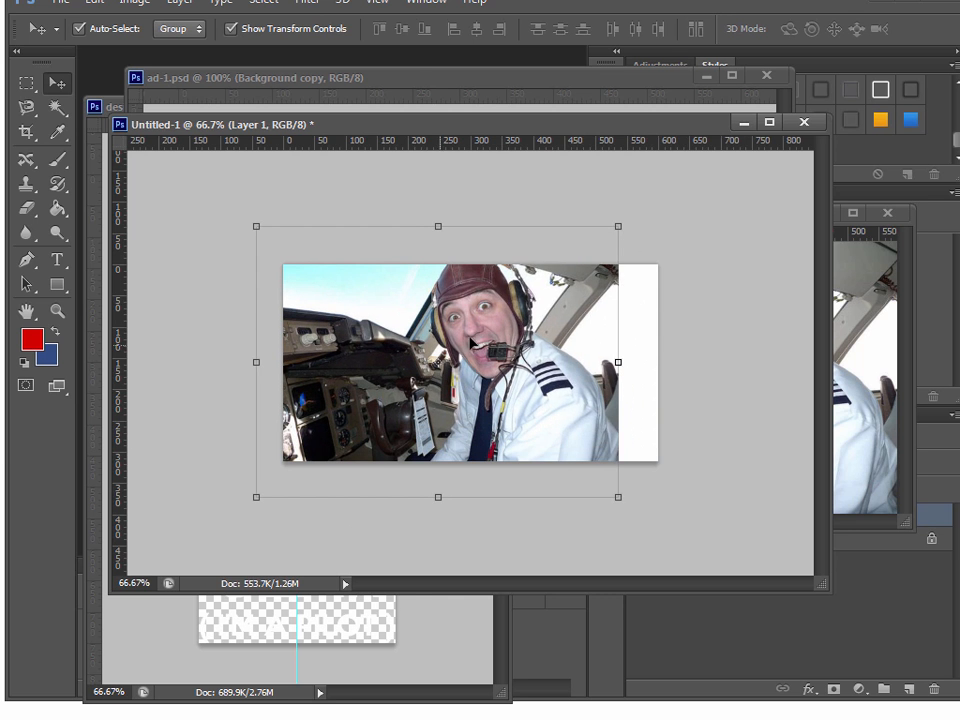
pyautogui.click(895, 232)
pyautogui.click(887, 213)
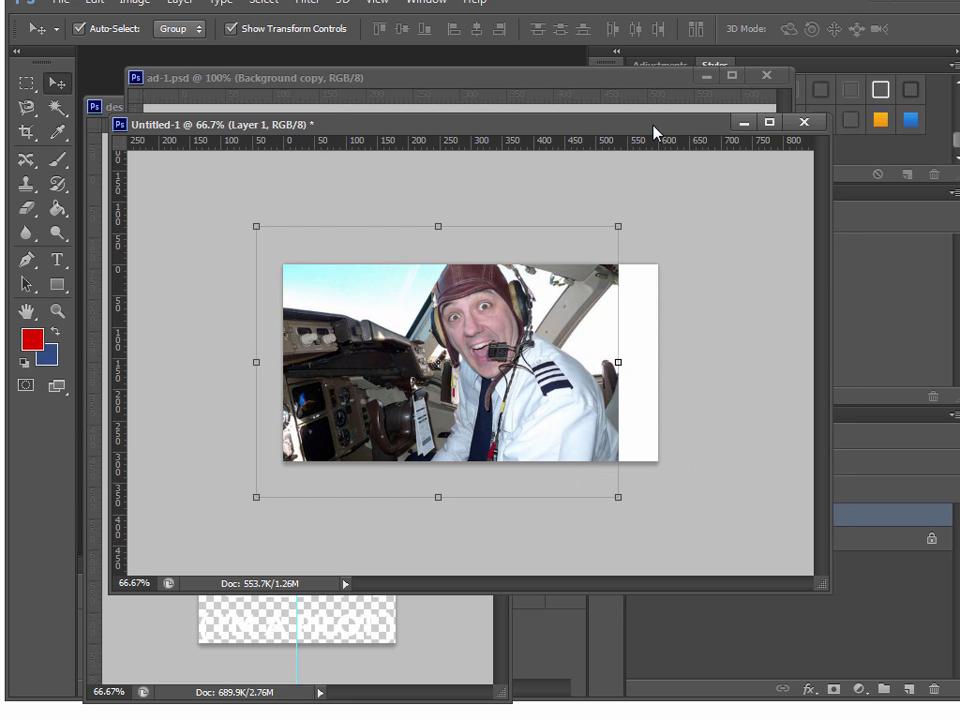
# - Convert the pilot photo's Layer 1 to a smart object and reposition the document window
pyautogui.moveTo(655, 133); pyautogui.dragTo(490, 24)
pyautogui.moveTo(345, 272); pyautogui.dragTo(339, 276)
pyautogui.click(729, 144)
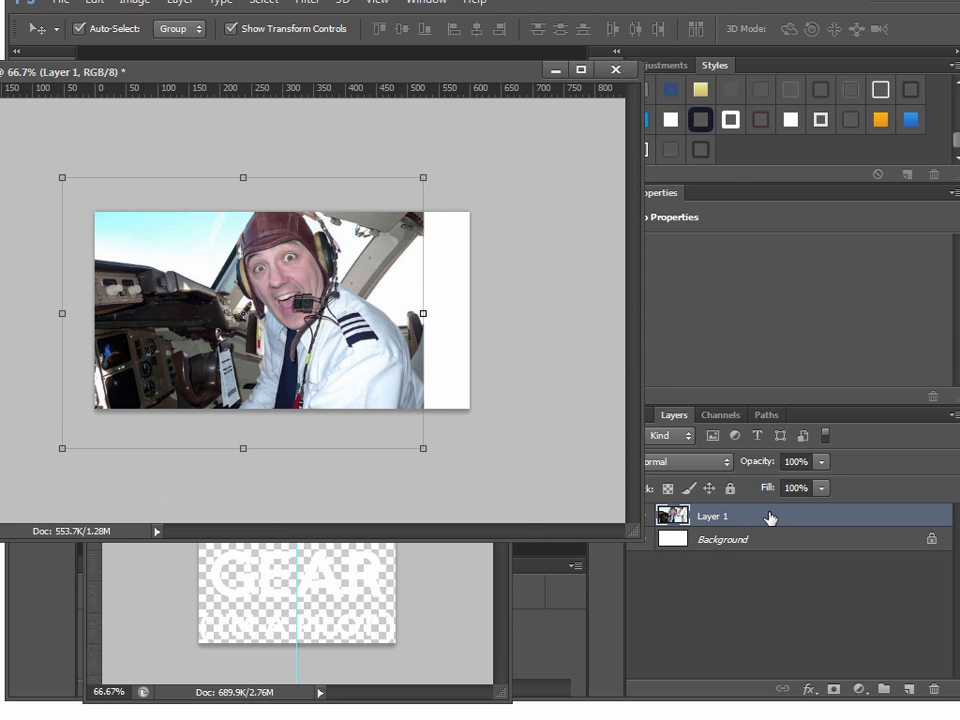
pyautogui.rightClick(770, 517)
pyautogui.click(858, 0)
pyautogui.moveTo(533, 75); pyautogui.dragTo(764, 76)
# - Align the pilot photo to the canvas's top-right corner and scale it to about 72.6% to fit the canvas height
pyautogui.moveTo(556, 287); pyautogui.dragTo(601, 322)
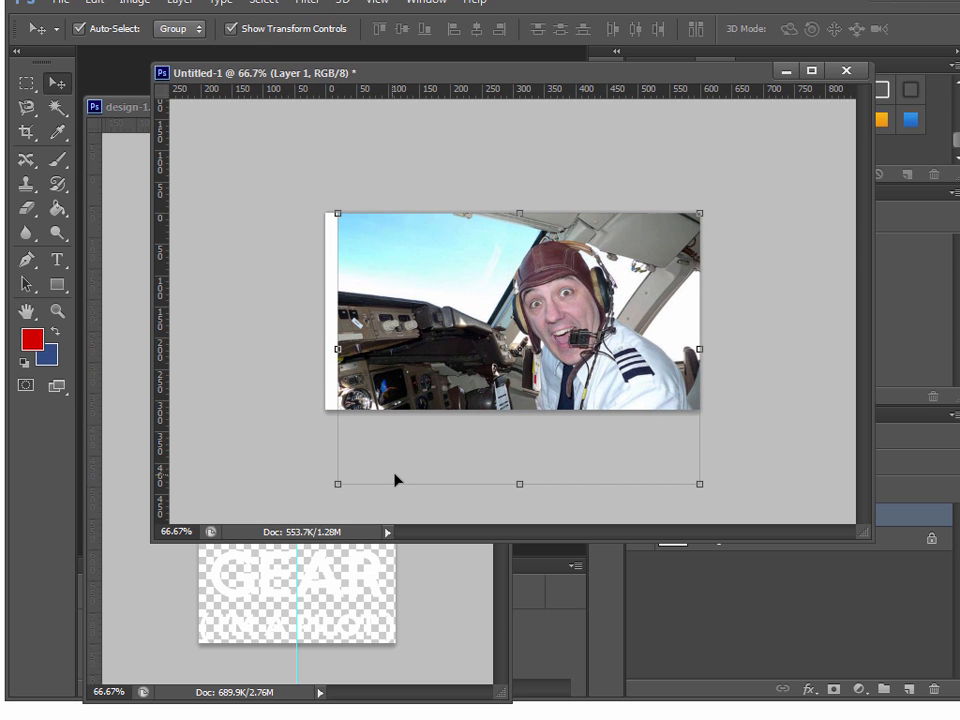
pyautogui.moveTo(338, 486); pyautogui.dragTo(437, 410)
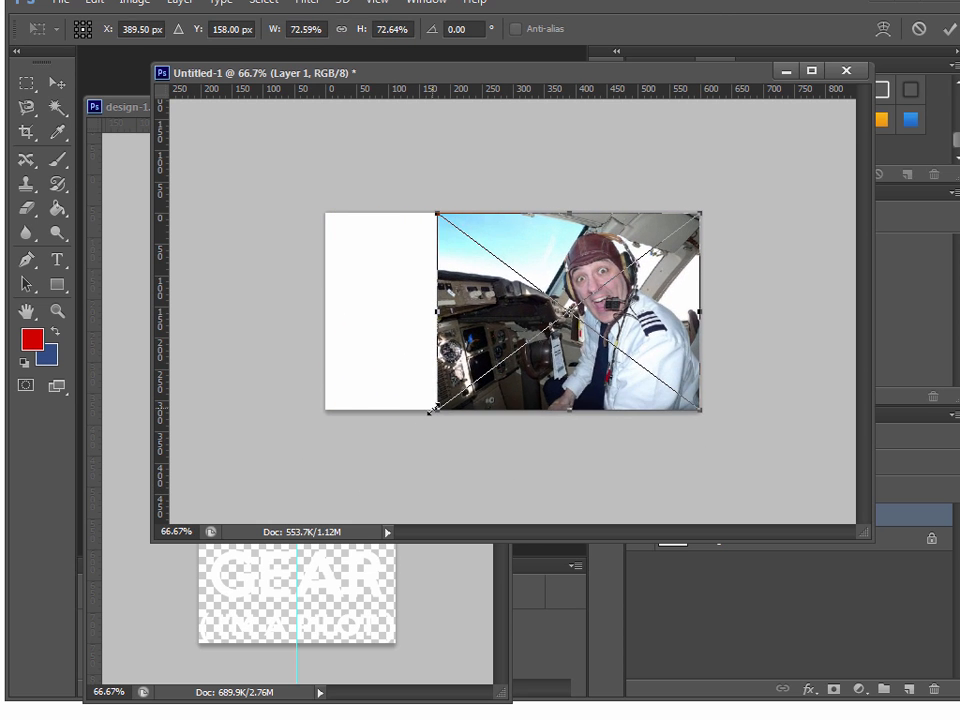
pyautogui.press('Return')
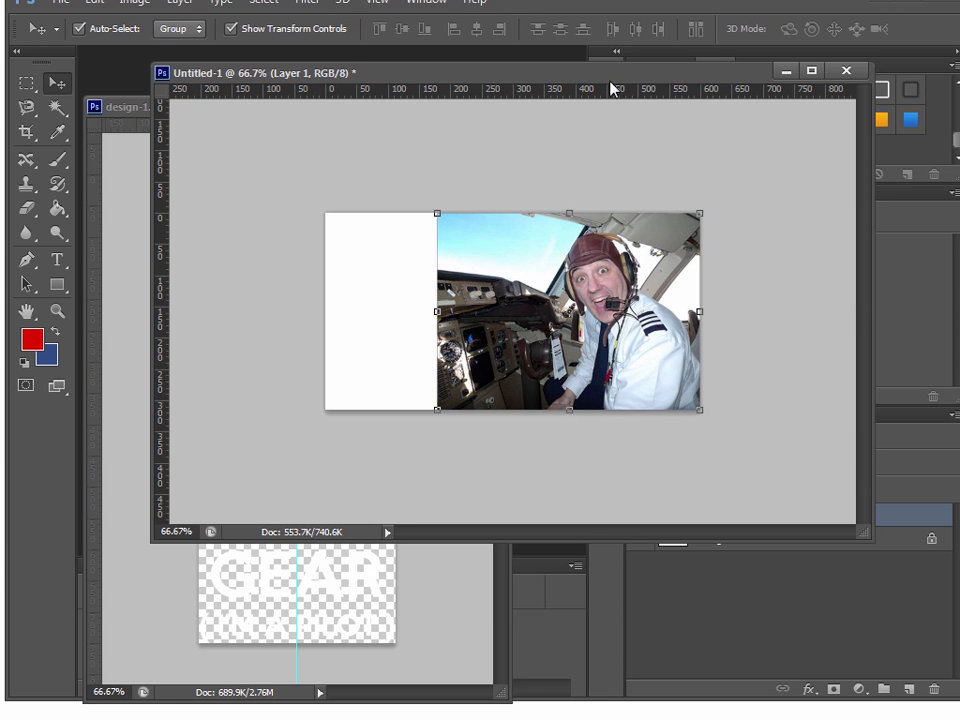
# - Copy the large center shirt from ad-1.psd onto the left of the pilot ad and enlarge it slightly
pyautogui.moveTo(611, 72); pyautogui.dragTo(561, 153)
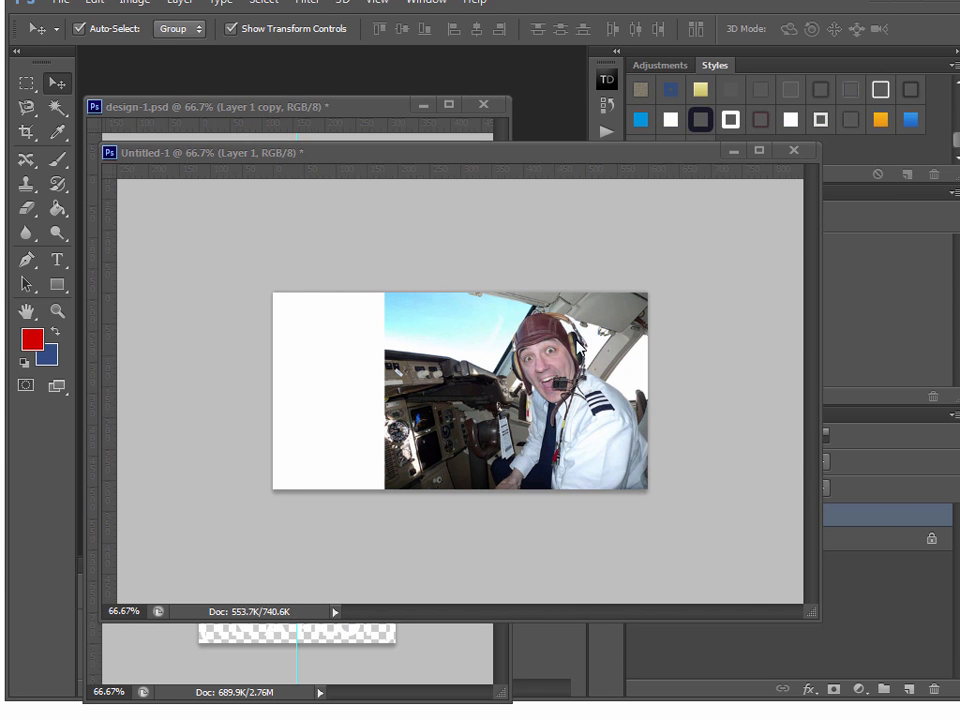
pyautogui.click(667, 486)
pyautogui.click(733, 545)
pyautogui.moveTo(793, 600); pyautogui.dragTo(373, 420)
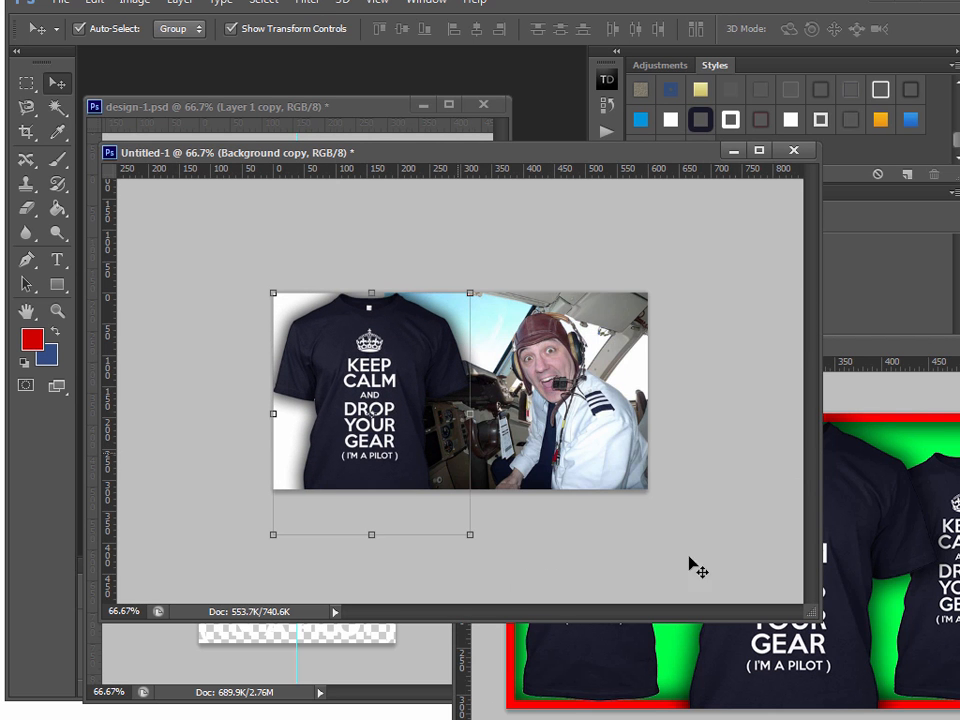
pyautogui.moveTo(467, 532); pyautogui.dragTo(483, 549)
pyautogui.press('Return')
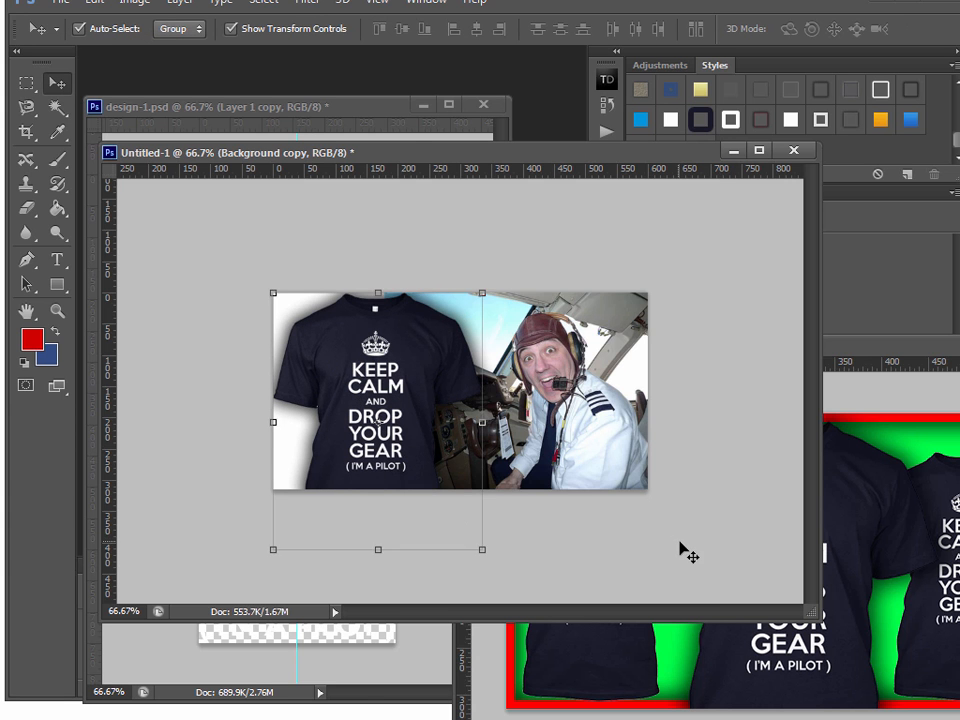
pyautogui.hotkey('ctrl', 'e')
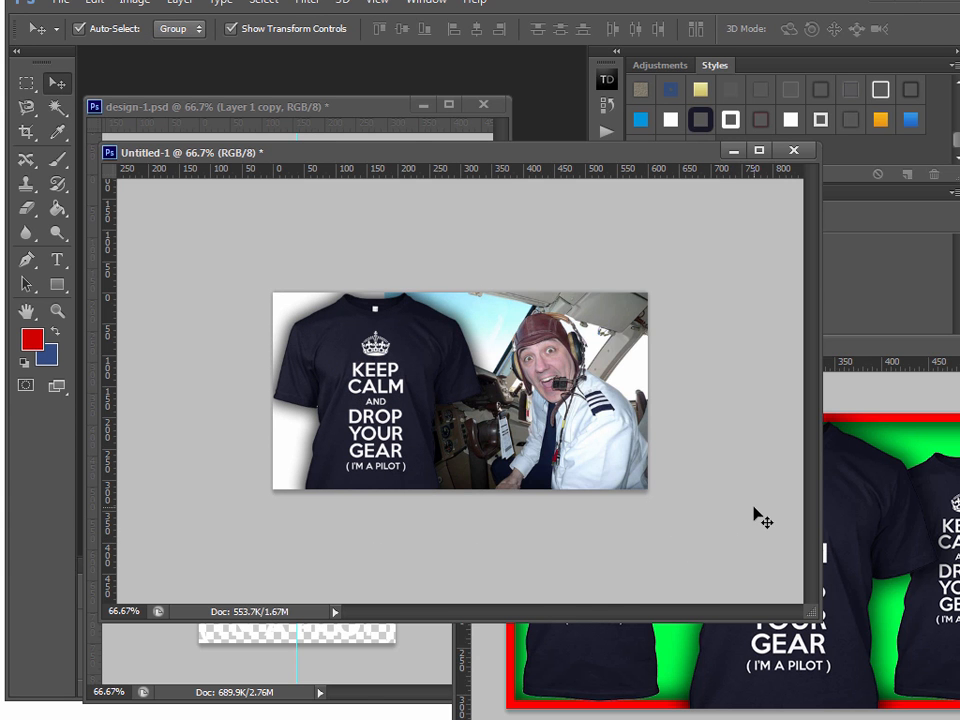
# - Shift the shirt about 30 px left so its sleeve runs off the canvas edge, exposing more of the cockpit
pyautogui.click(600, 407)
pyautogui.moveTo(598, 158); pyautogui.dragTo(558, 151)
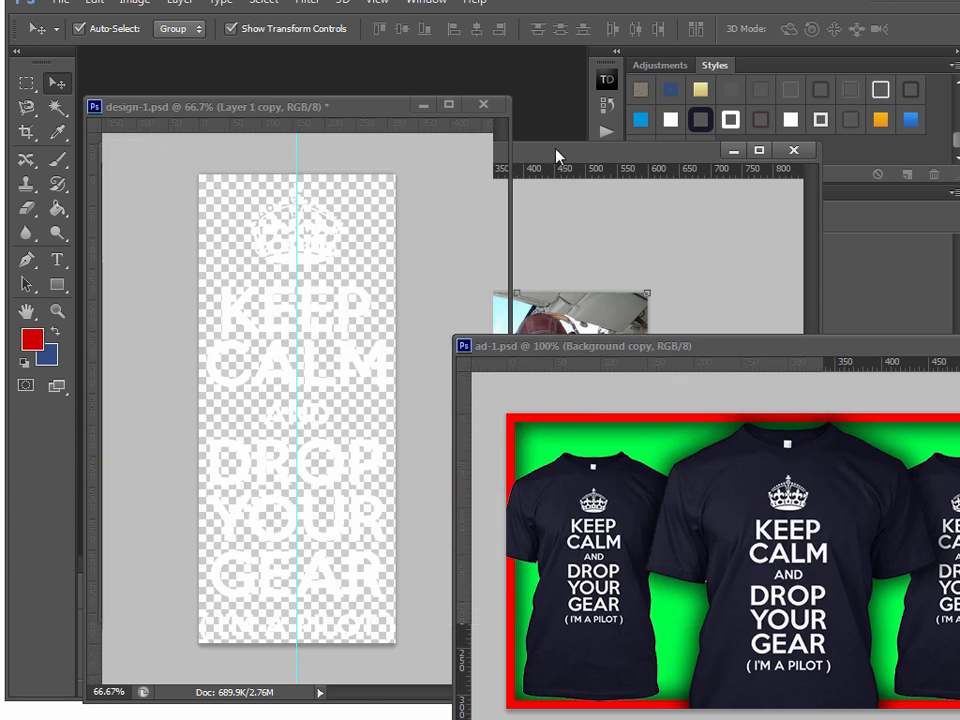
pyautogui.click(464, 554)
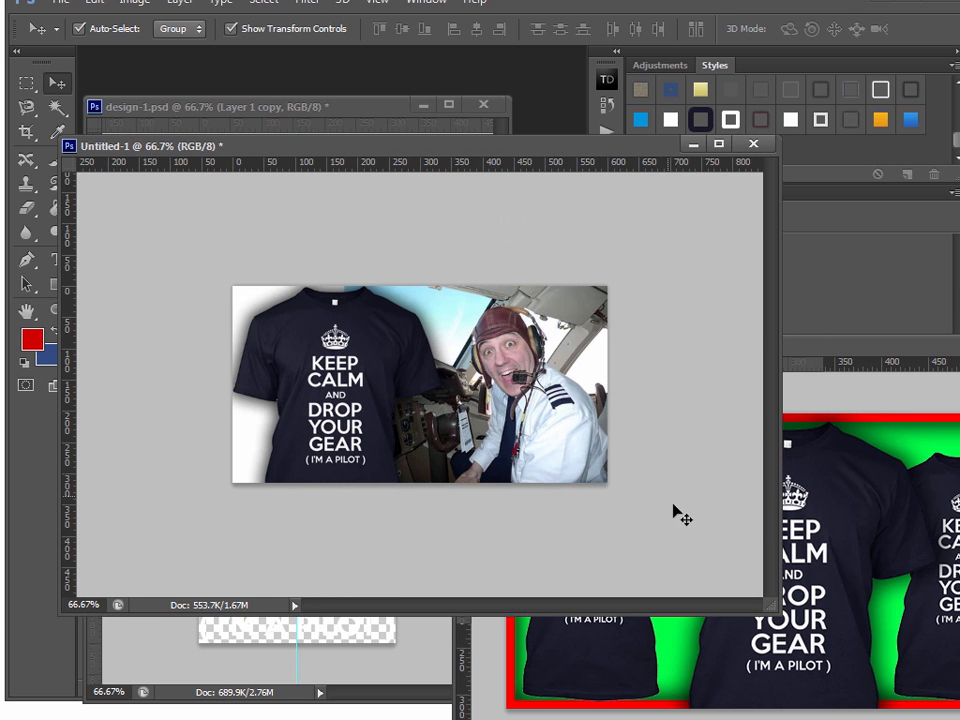
pyautogui.moveTo(365, 452); pyautogui.dragTo(345, 452)
pyautogui.click(680, 420)
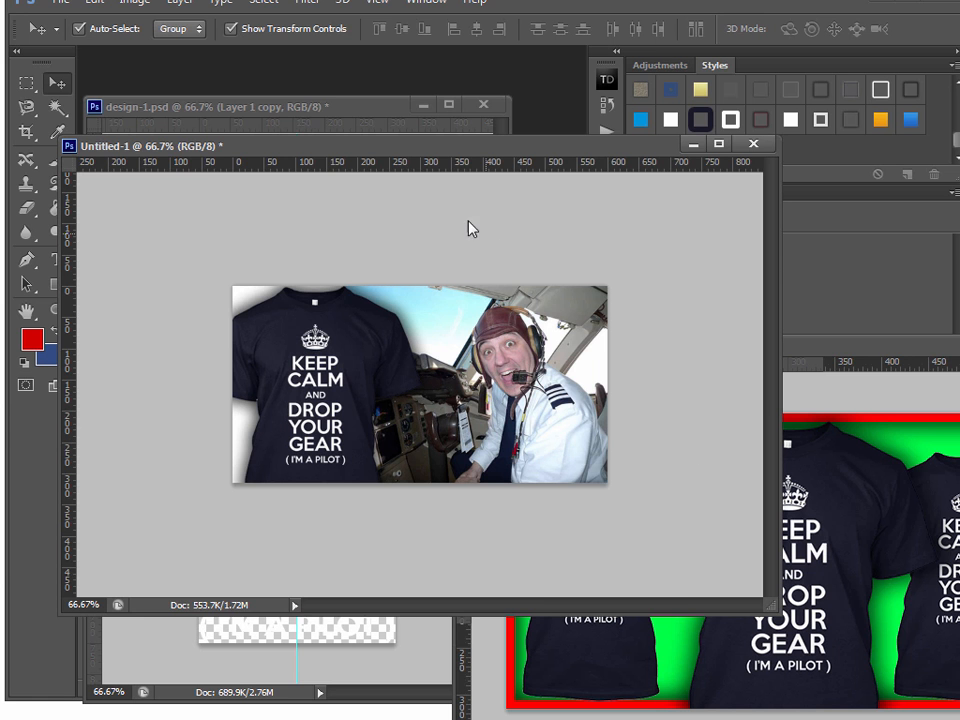
# - Save the pilot photo ad as ad-3.psd
pyautogui.hotkey('ctrl', 'shift', 's')
pyautogui.click(368, 215)
pyautogui.click(335, 393)
pyautogui.click(335, 393)
pyautogui.write('3')
pyautogui.press('Return')
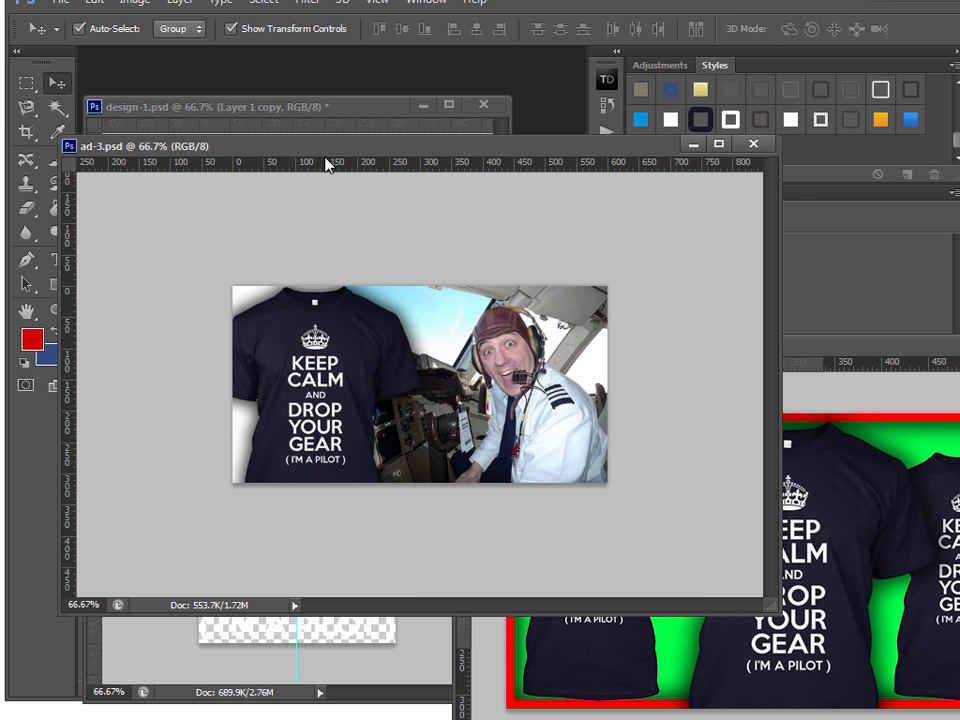
# - Draw a red rectangle over the whole ad about 647 × 380 px and scale it to about 92.7% × 83.2% to match the canvas
pyautogui.moveTo(326, 150); pyautogui.dragTo(350, 119)
pyautogui.click(56, 286)
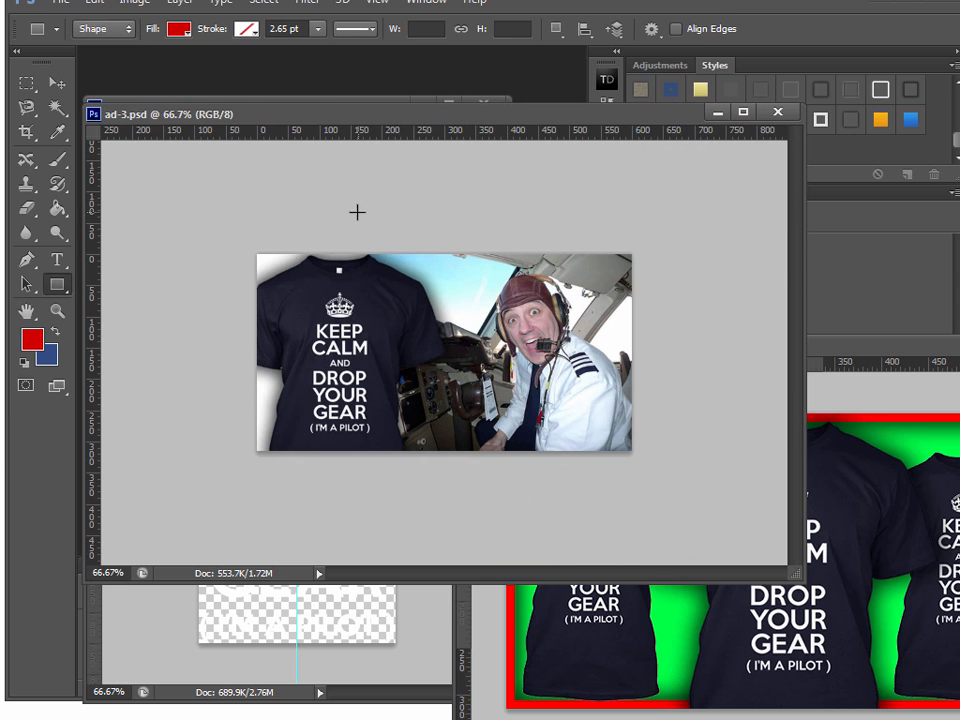
pyautogui.moveTo(235, 229); pyautogui.dragTo(640, 466)
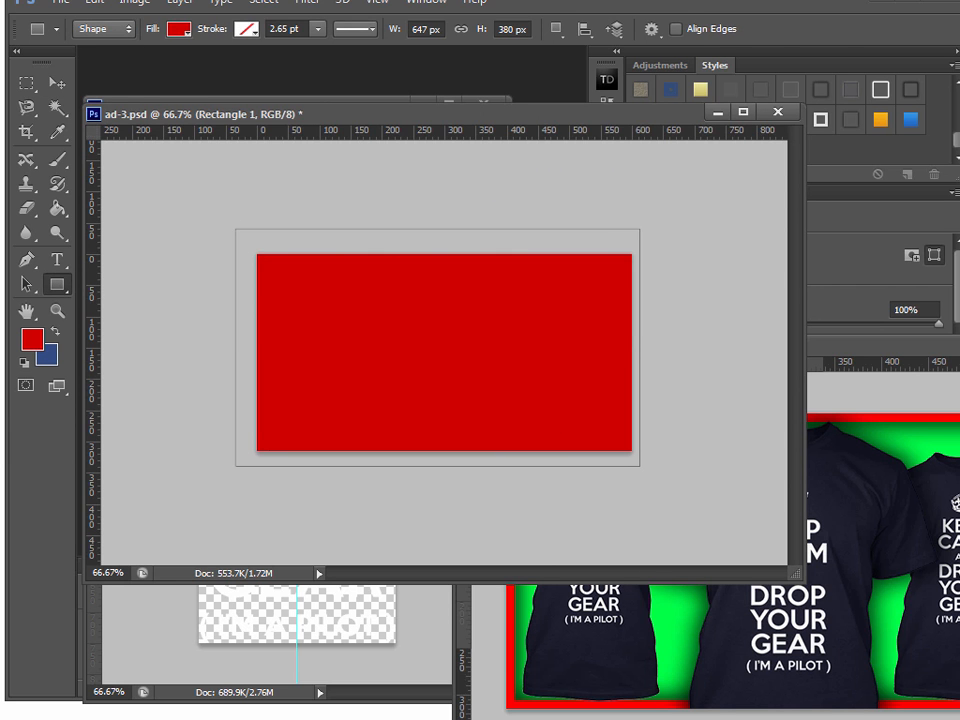
pyautogui.click(58, 84)
pyautogui.moveTo(237, 230); pyautogui.dragTo(258, 255)
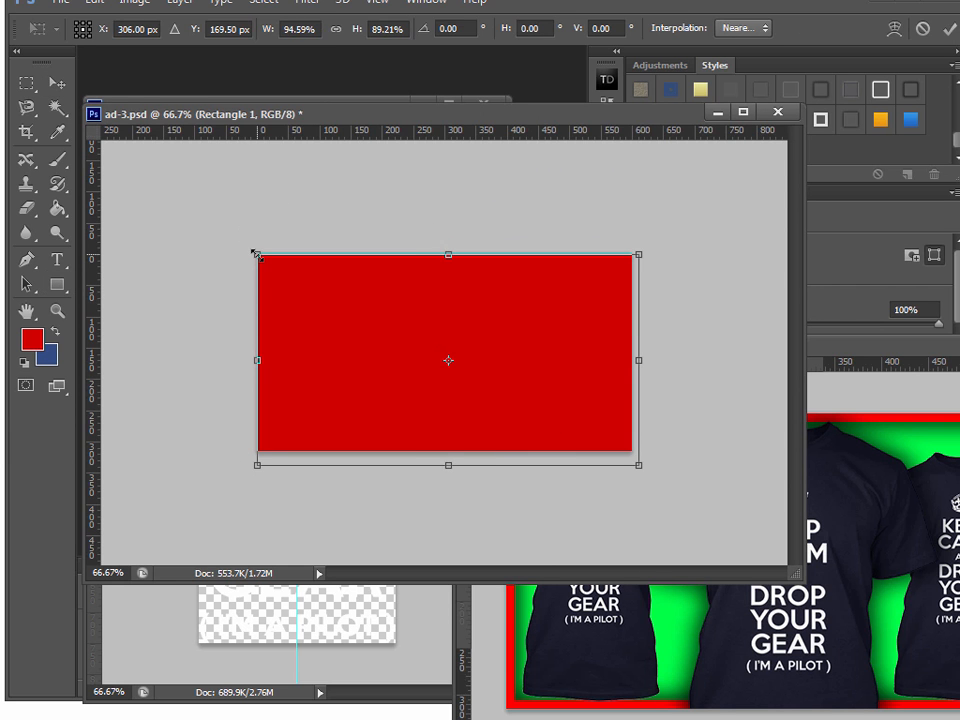
pyautogui.moveTo(638, 466); pyautogui.dragTo(631, 452)
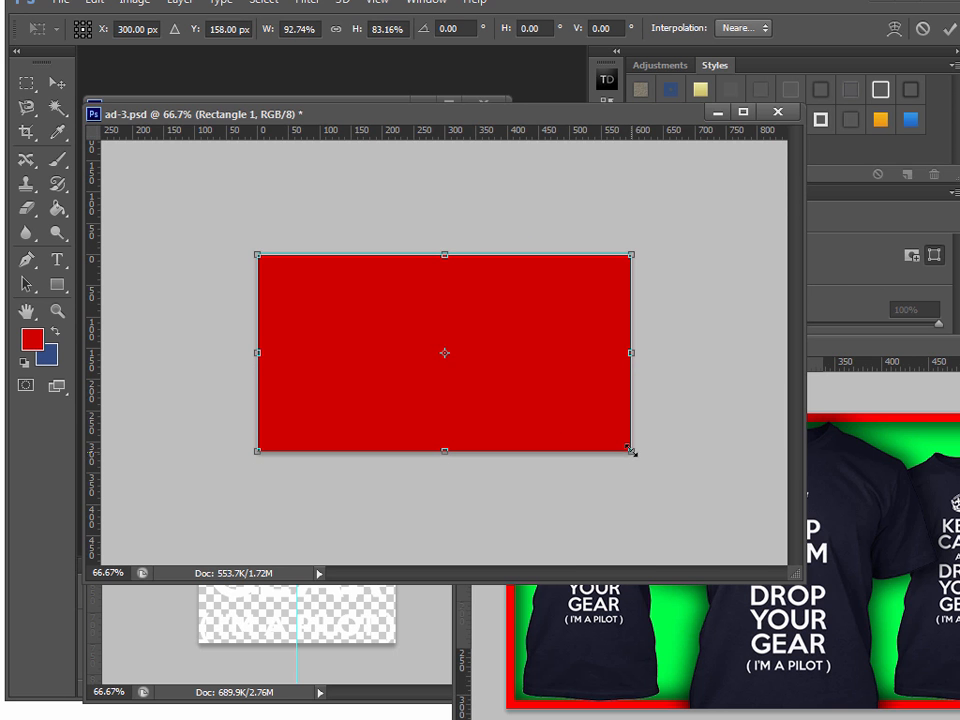
pyautogui.press('Return')
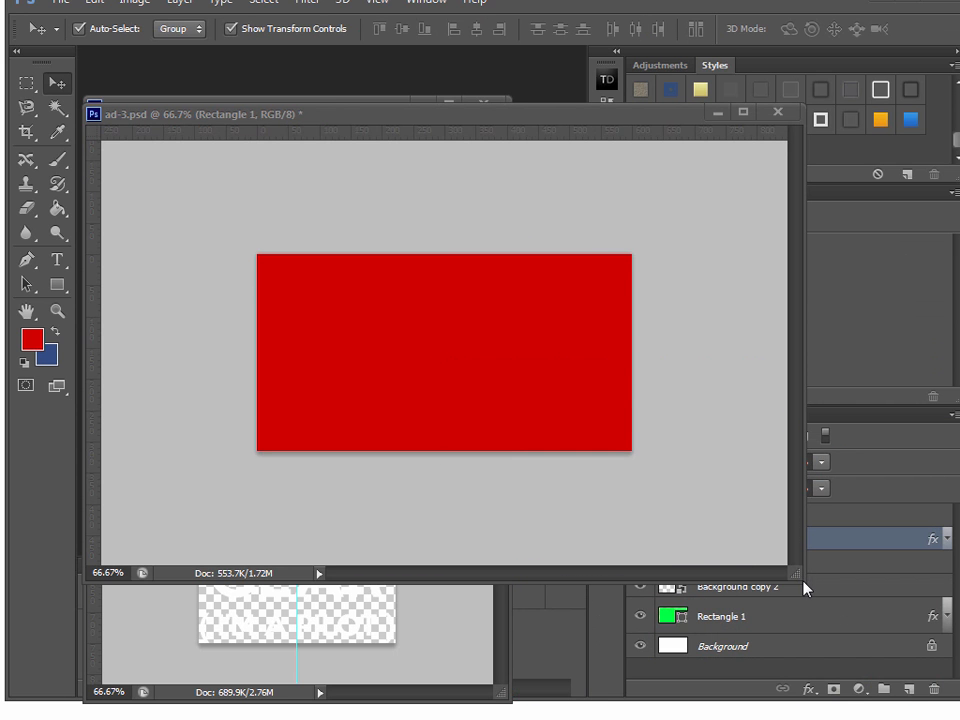
# - Shrink the ad-3 document window and trim the red rectangle's height to 99.68% so its lower edge meets the canvas
pyautogui.click(736, 523)
pyautogui.click(767, 555)
pyautogui.moveTo(766, 553); pyautogui.dragTo(624, 438)
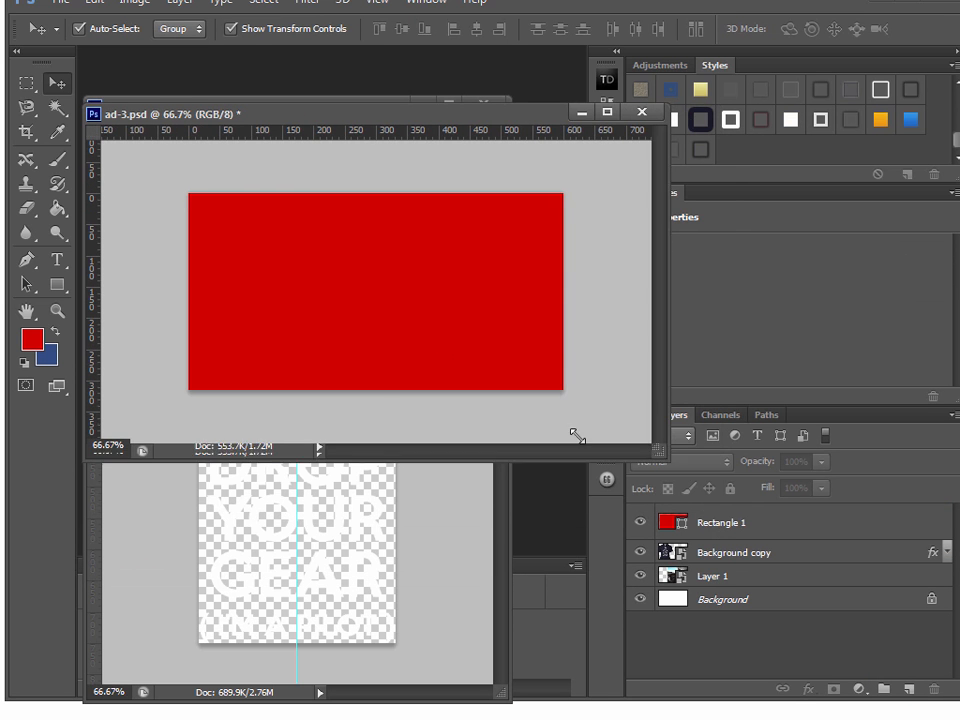
pyautogui.click(60, 288)
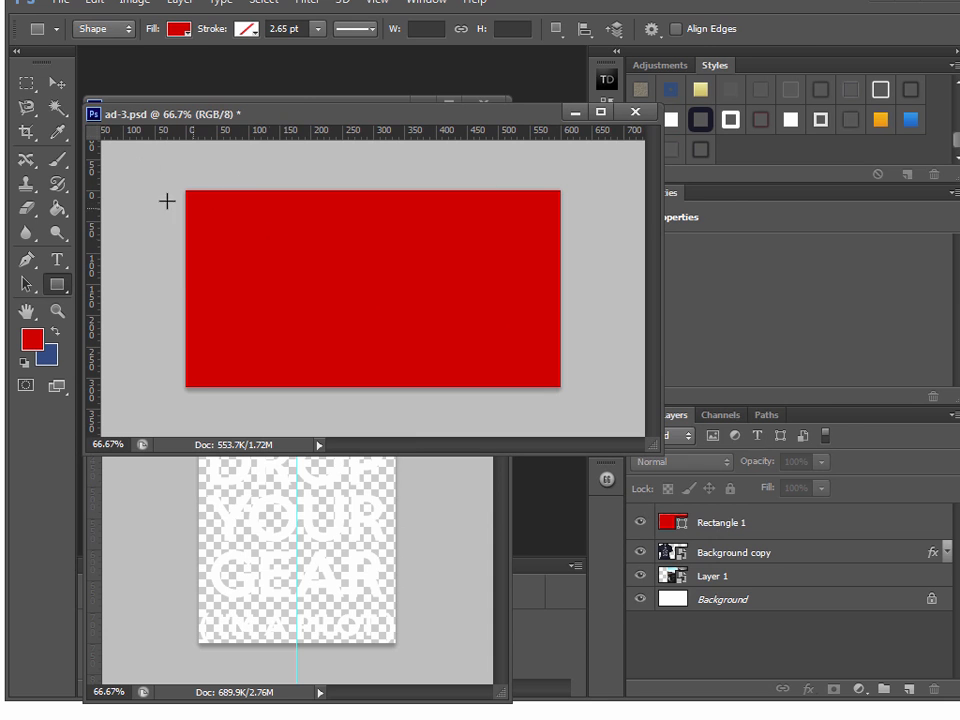
pyautogui.click(58, 84)
pyautogui.click(333, 244)
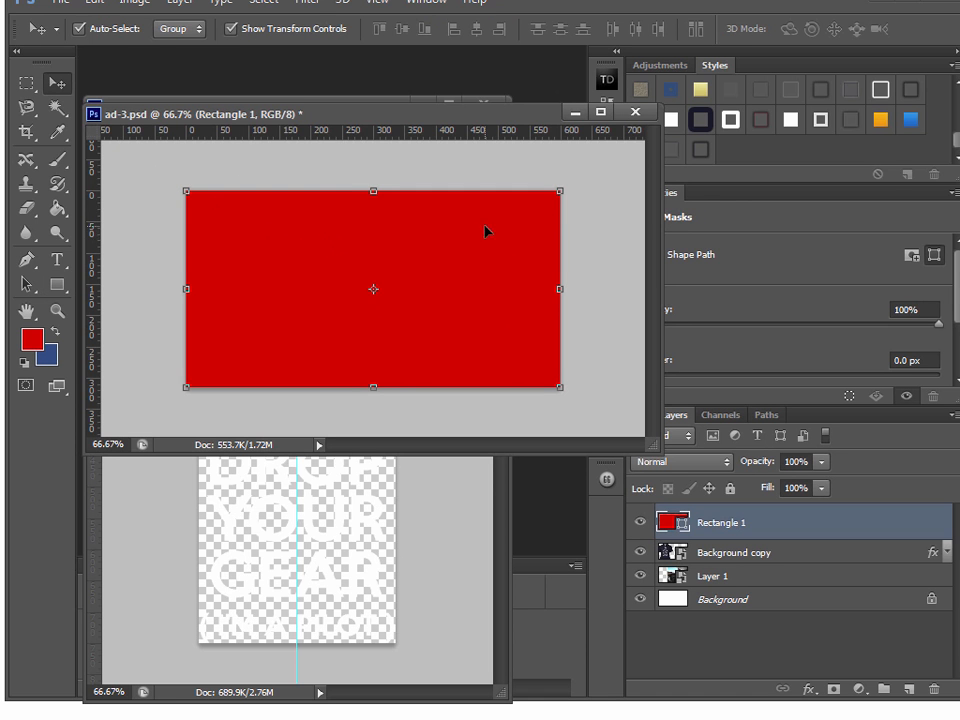
pyautogui.moveTo(562, 384)
pyautogui.mouseDown()
pyautogui.moveTo(546, 376)
pyautogui.moveTo(561, 385)
pyautogui.mouseUp()
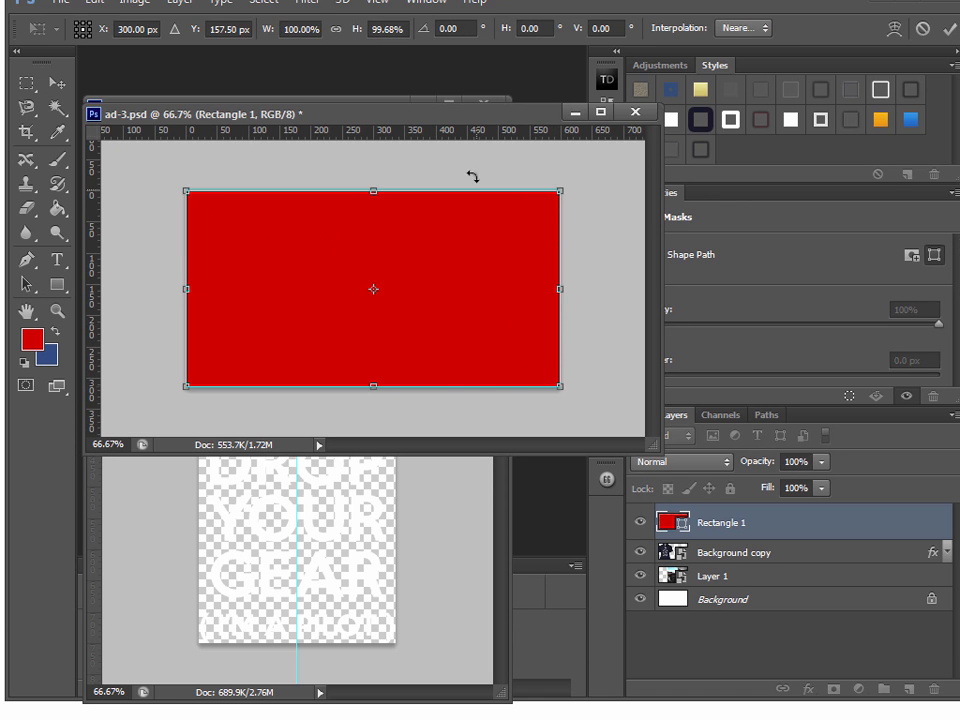
pyautogui.click(378, 12)
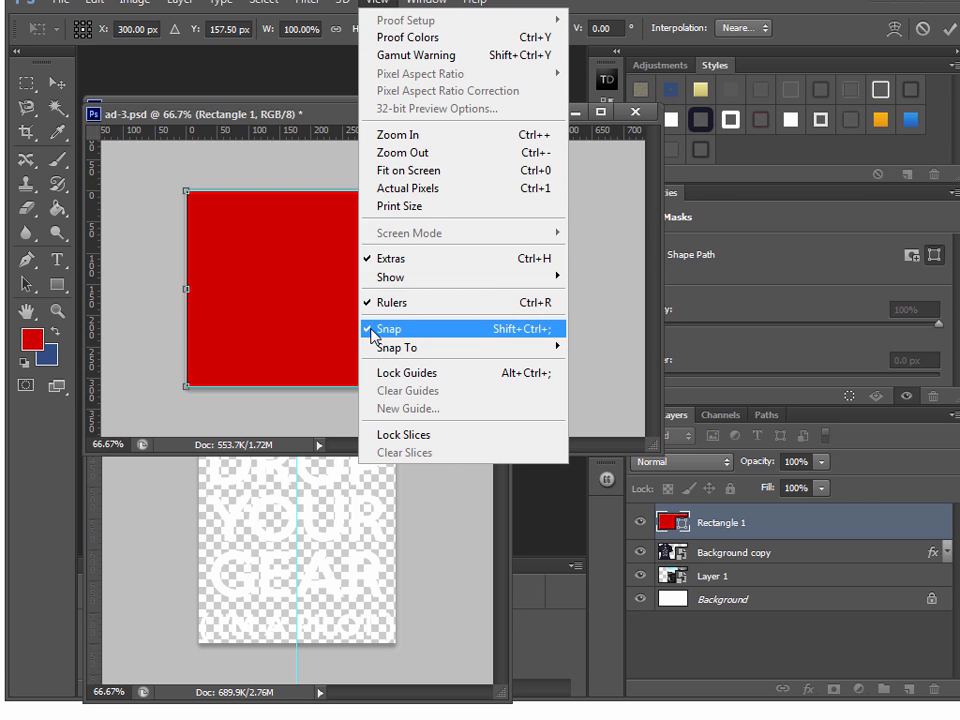
pyautogui.click(630, 342)
pyautogui.press('Return')
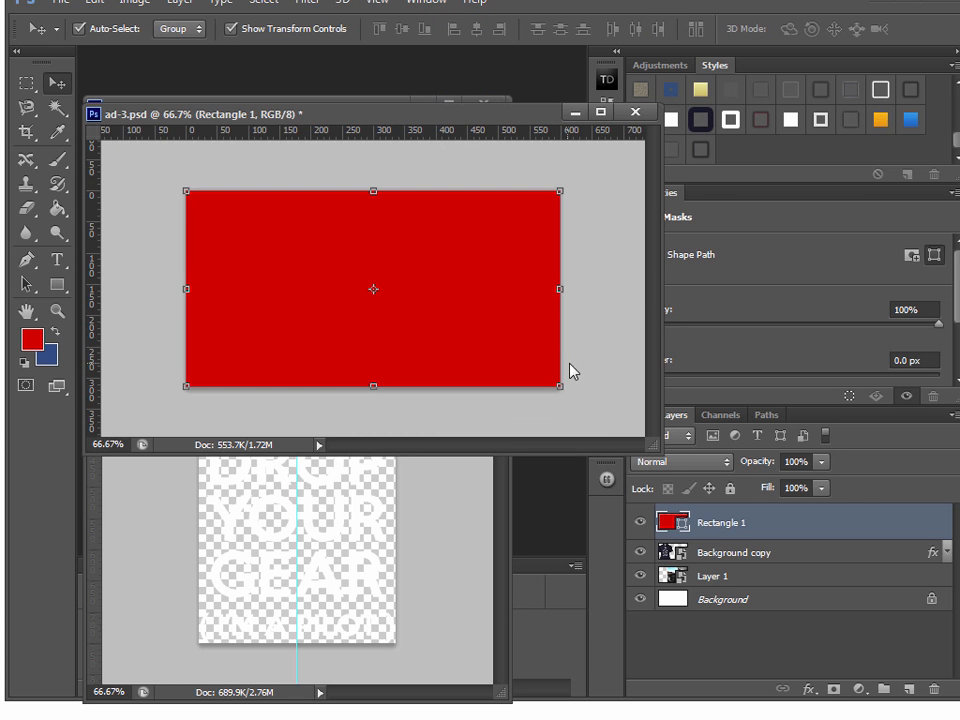
# - Set the red rectangle layer's fill opacity to 0% in its blending options, keeping the dialog clear of the ad
pyautogui.doubleClick(806, 528)
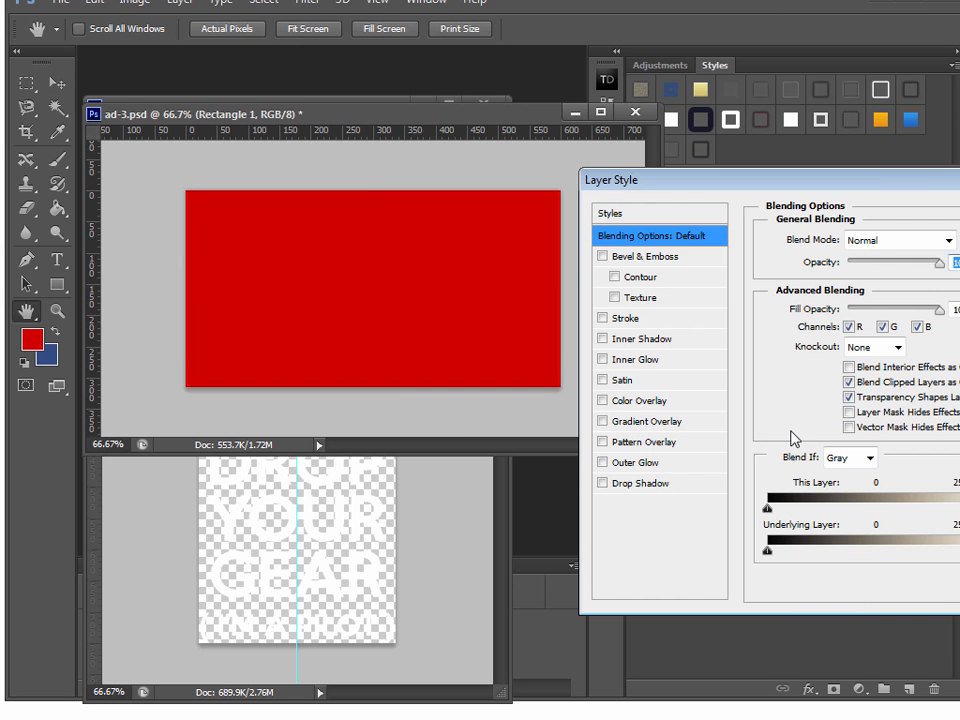
pyautogui.moveTo(817, 178); pyautogui.dragTo(608, 220)
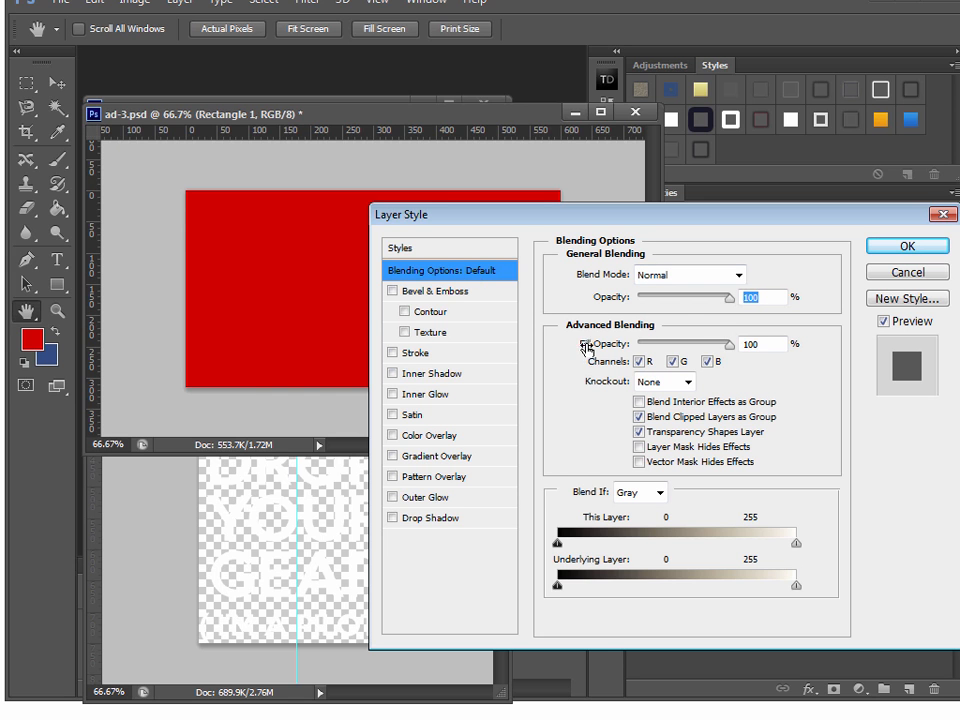
pyautogui.moveTo(731, 346); pyautogui.dragTo(641, 349)
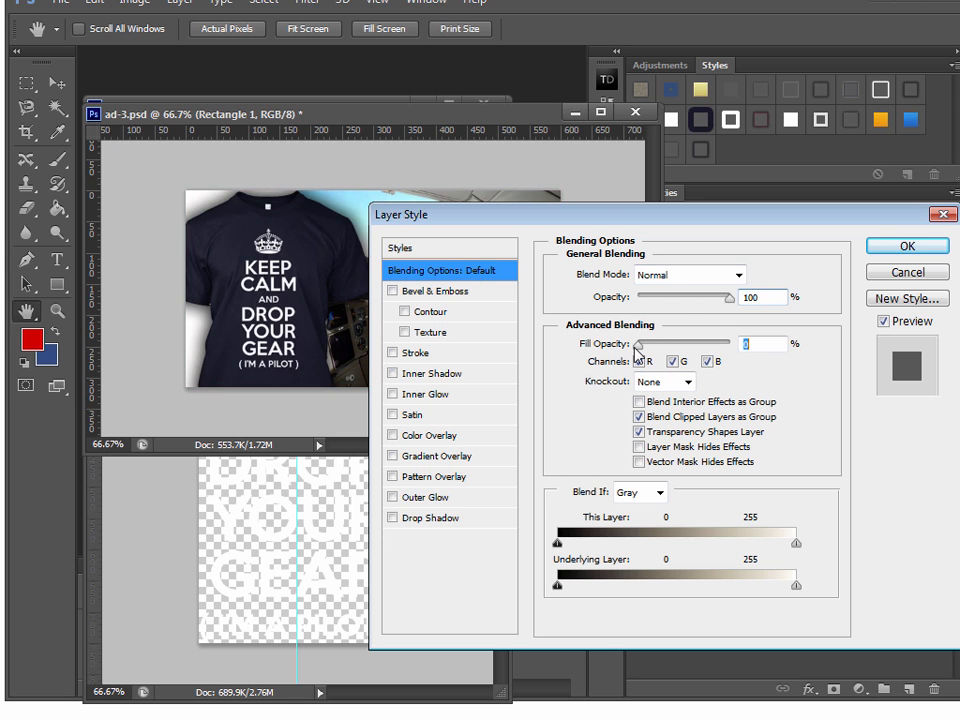
pyautogui.moveTo(597, 219); pyautogui.dragTo(630, 220)
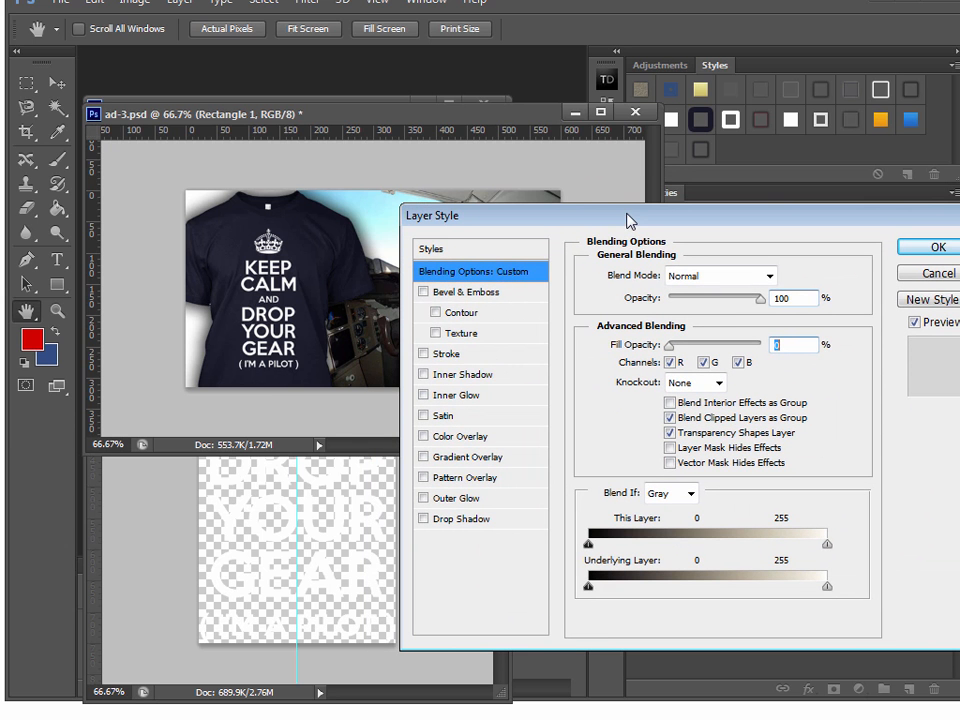
# - Add a stroke to the rectangle layer, positioned Inside with a size of 9 px
pyautogui.click(424, 355)
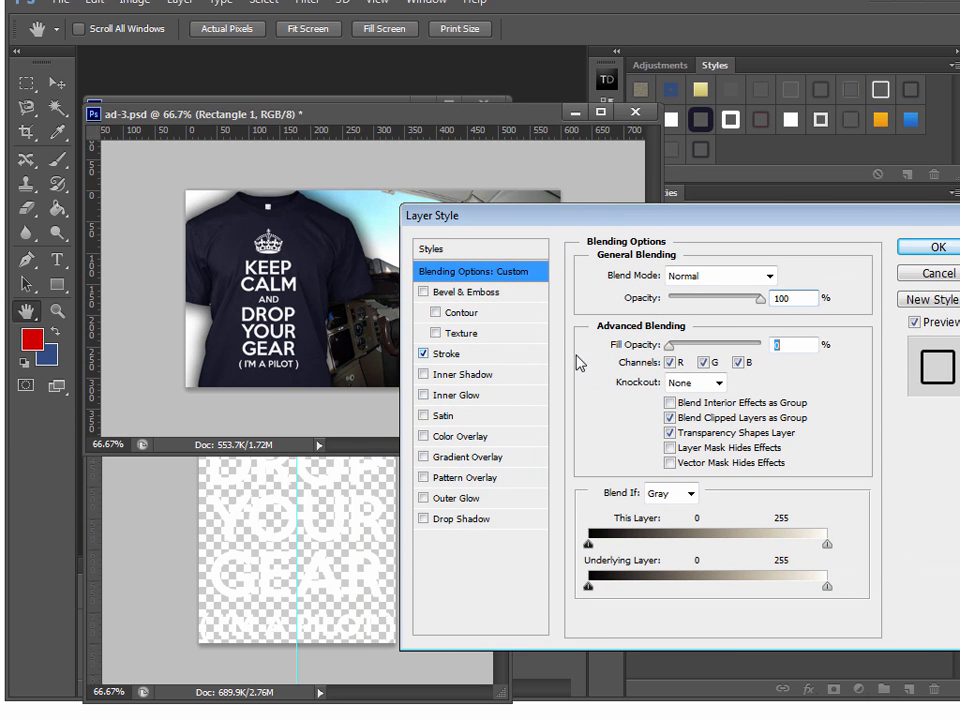
pyautogui.click(713, 278)
pyautogui.click(713, 278)
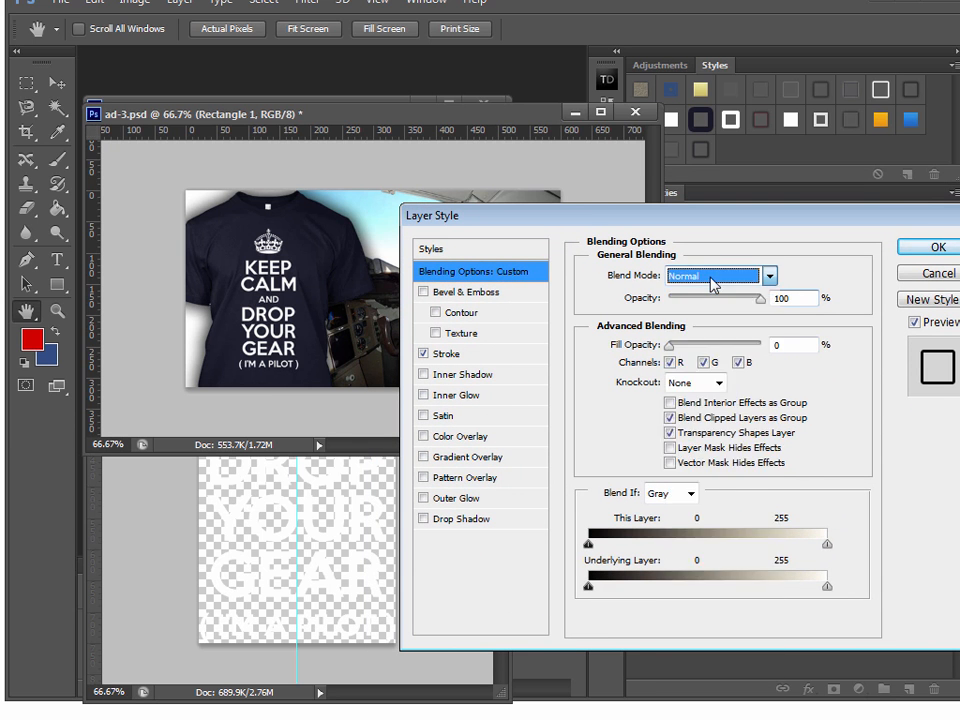
pyautogui.click(500, 356)
pyautogui.click(702, 297)
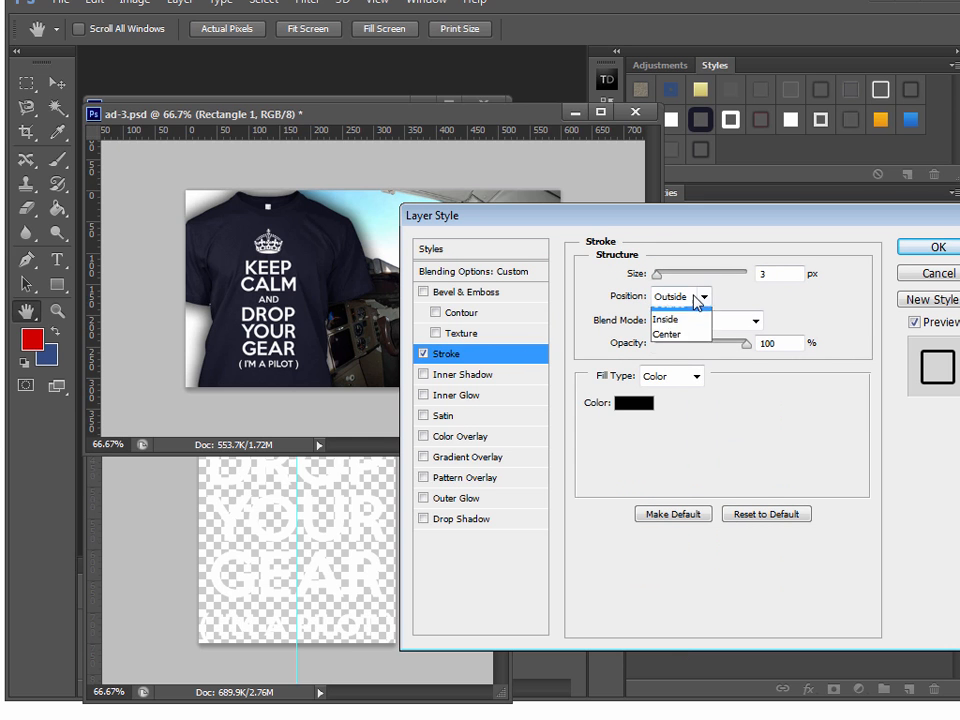
pyautogui.click(697, 329)
pyautogui.moveTo(658, 274); pyautogui.dragTo(662, 276)
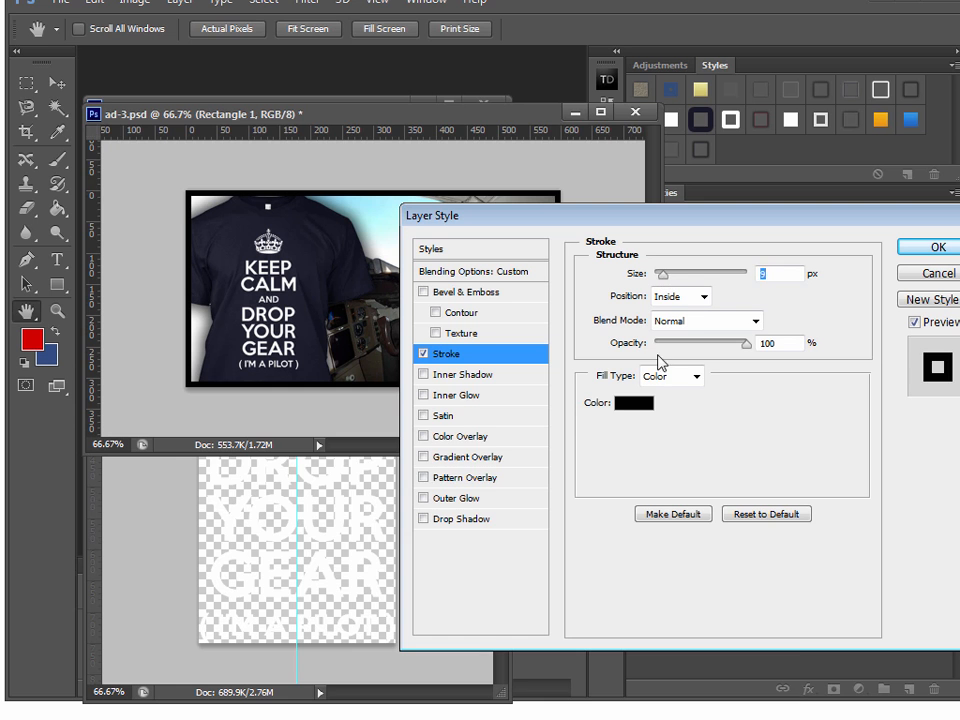
# - Set the rectangle's stroke color to pure red, ff0000
pyautogui.click(627, 405)
pyautogui.moveTo(552, 531); pyautogui.dragTo(550, 444)
pyautogui.click(729, 440)
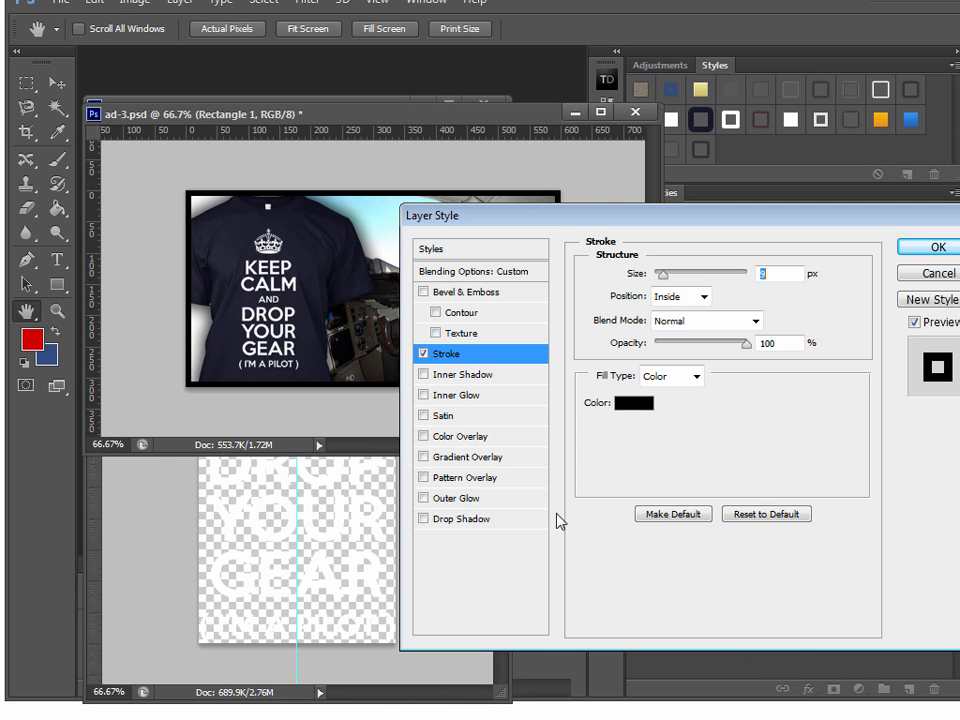
pyautogui.click(624, 407)
pyautogui.write('255')
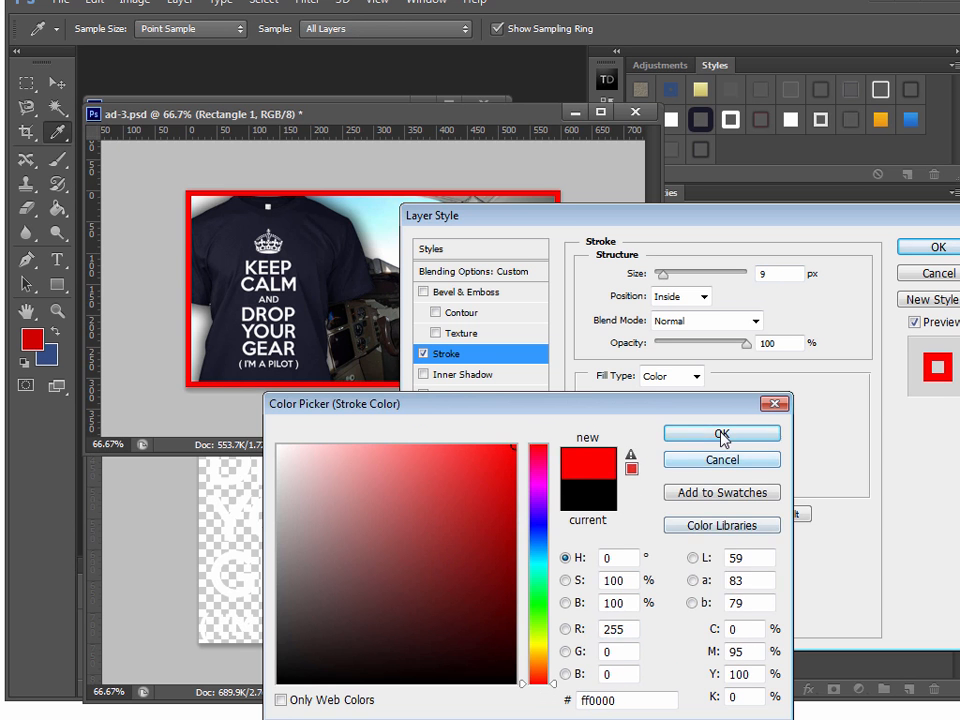
pyautogui.click(725, 440)
# - Add an inner shadow to the rectangle layer with distance 0 px, choke 23% and size 40 px, and apply the layer style
pyautogui.moveTo(803, 232); pyautogui.dragTo(722, 369)
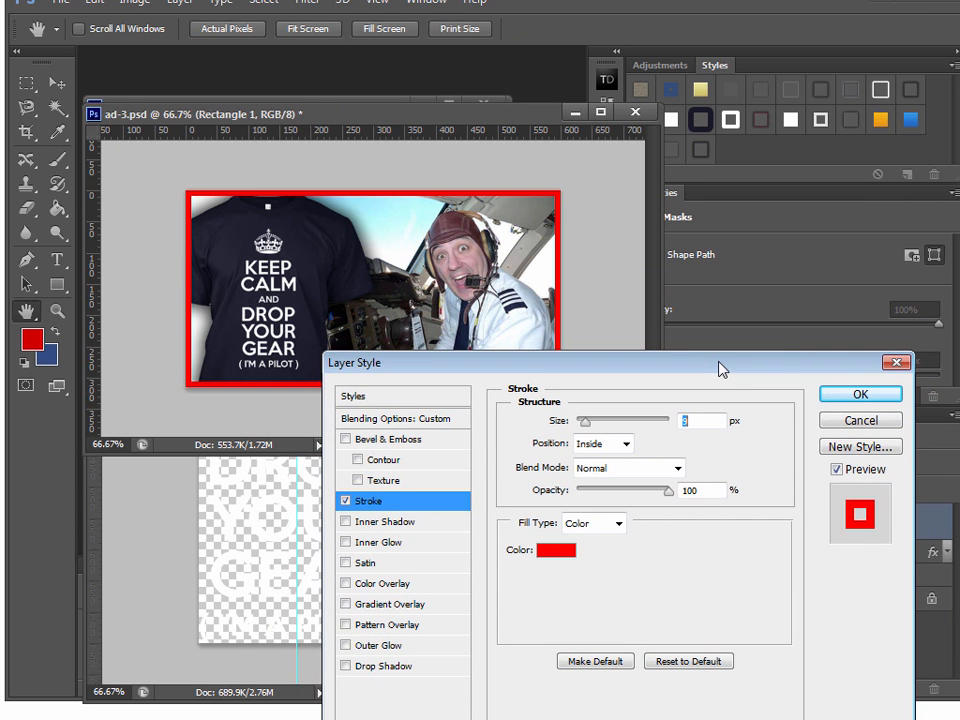
pyautogui.click(416, 522)
pyautogui.moveTo(590, 510); pyautogui.dragTo(600, 560)
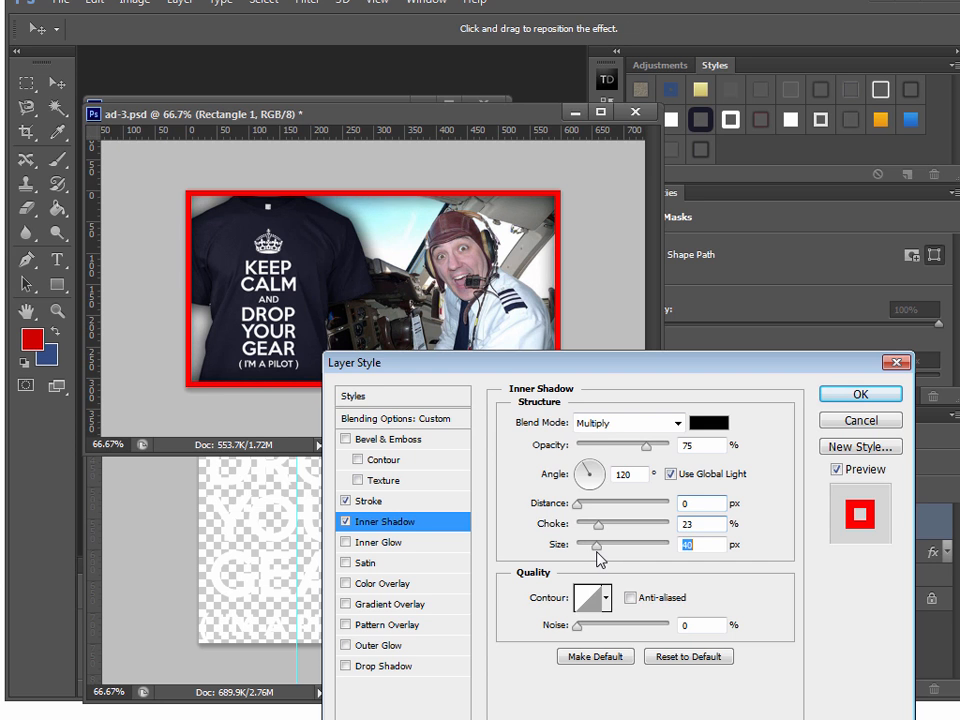
pyautogui.click(847, 396)
pyautogui.click(594, 387)
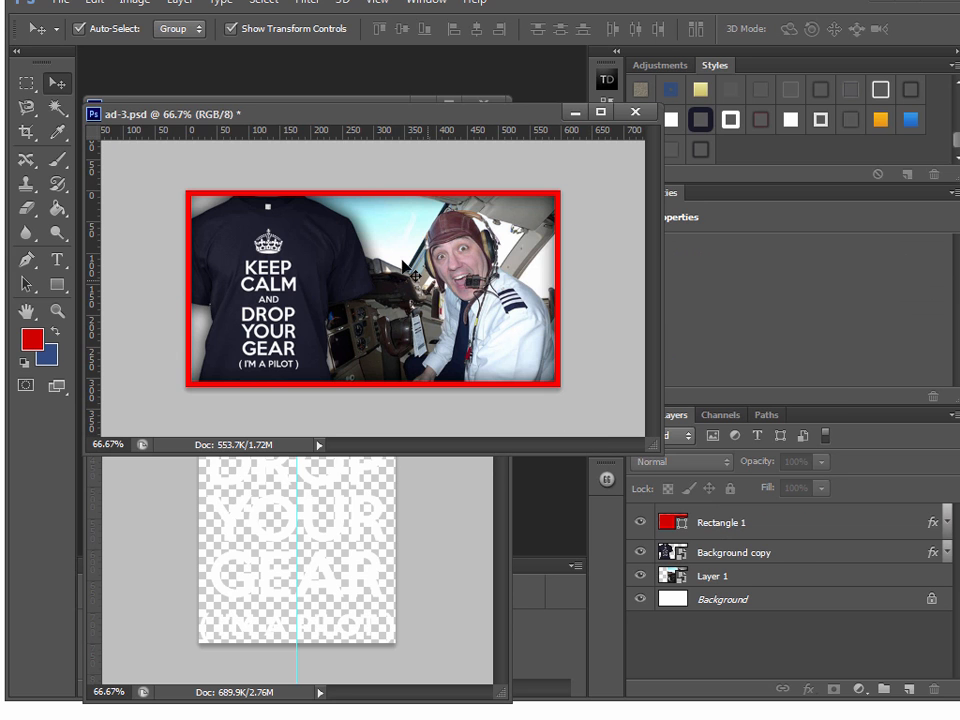
pyautogui.click(470, 318)
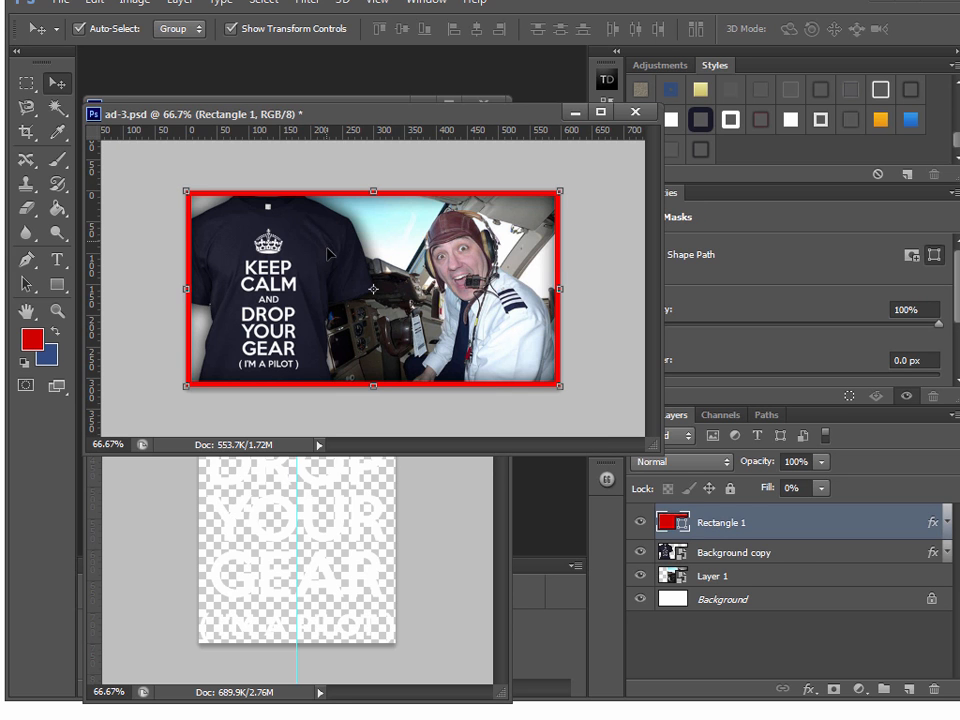
pyautogui.click(795, 554)
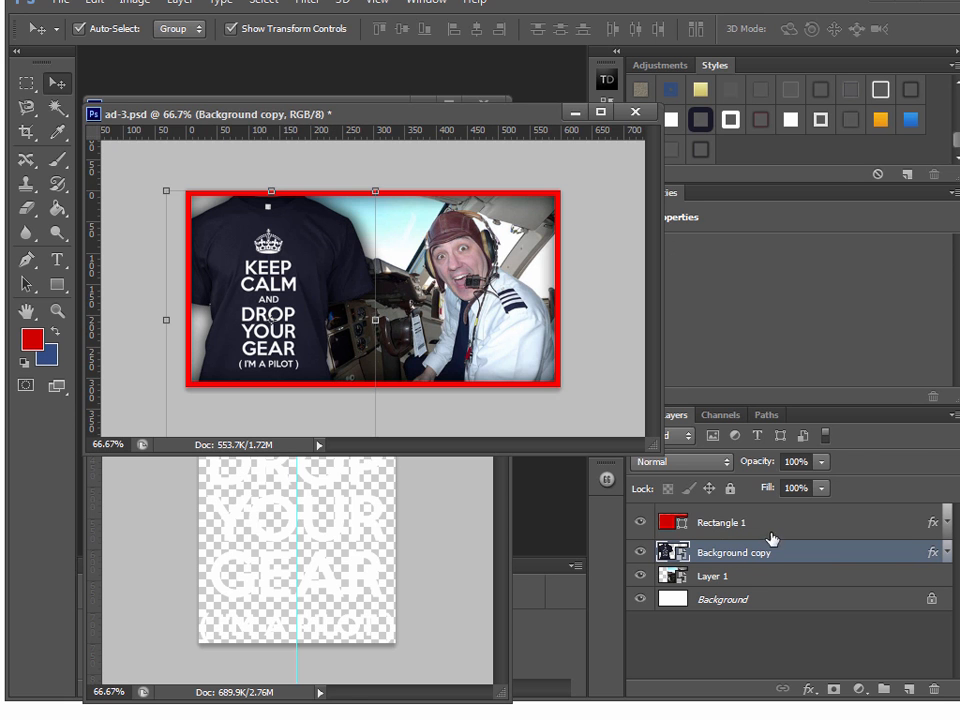
pyautogui.doubleClick(790, 557)
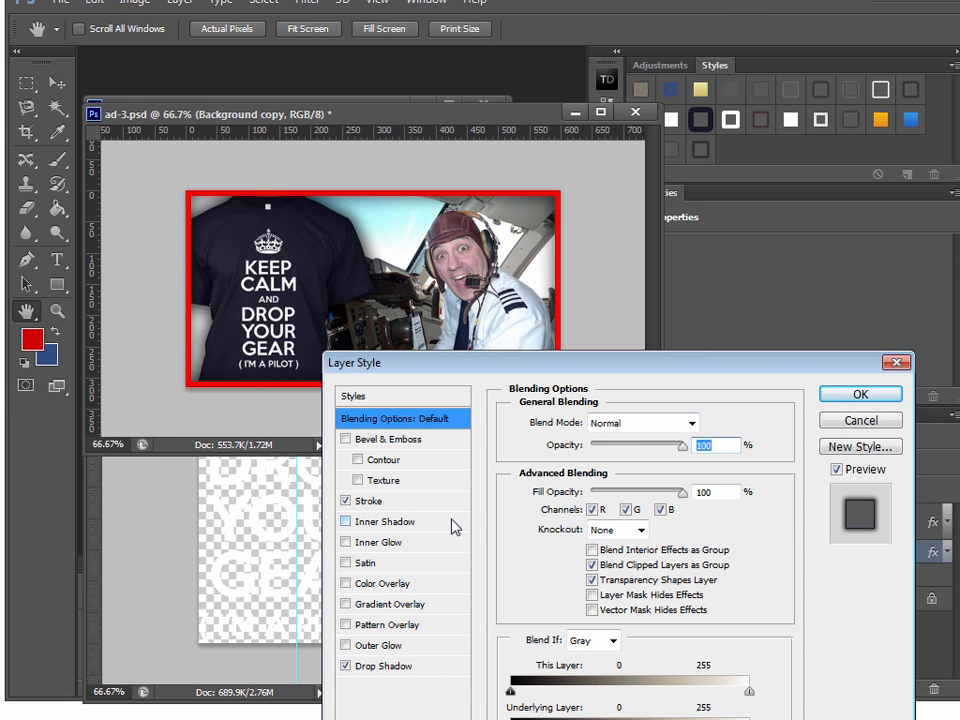
pyautogui.click(384, 666)
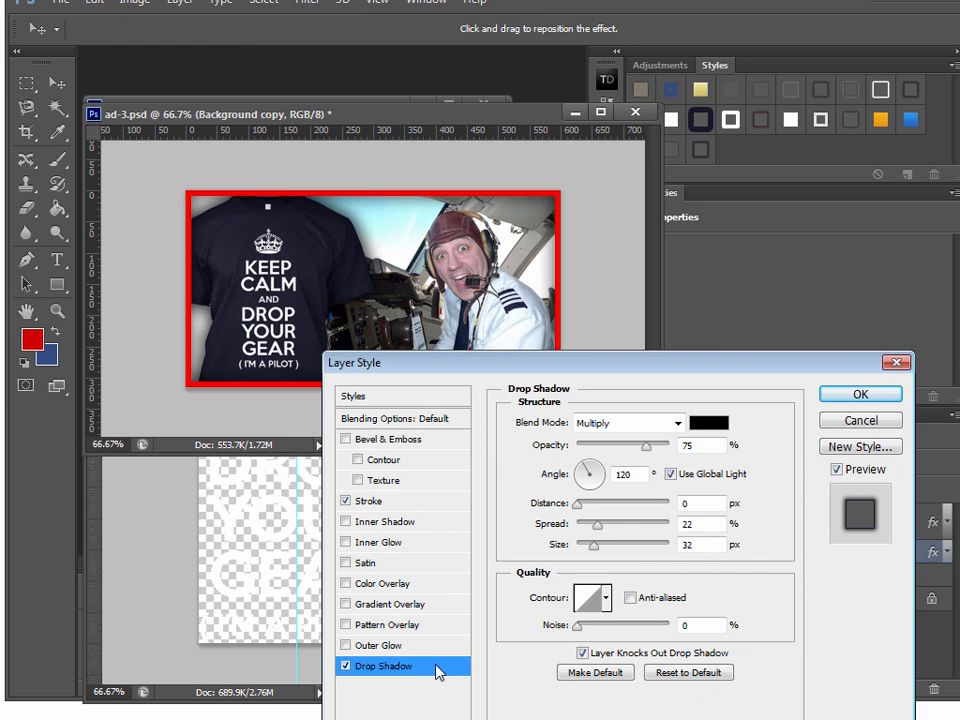
pyautogui.click(845, 420)
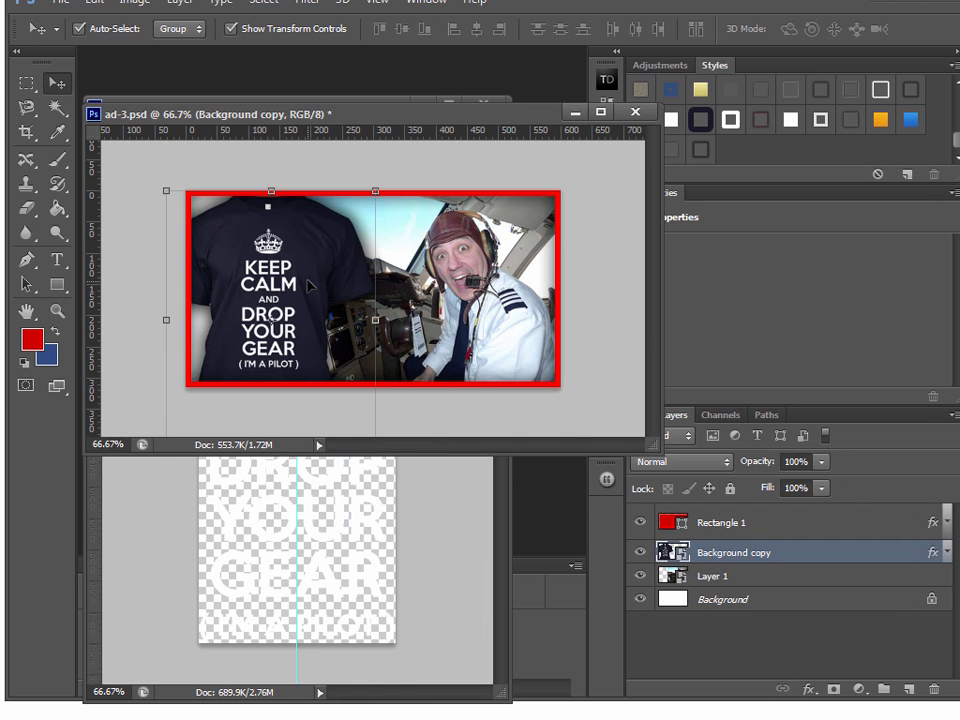
# - Set the blend mode of the shirt layer's drop shadow to Normal, keeping the layer style settings open
pyautogui.doubleClick(823, 553)
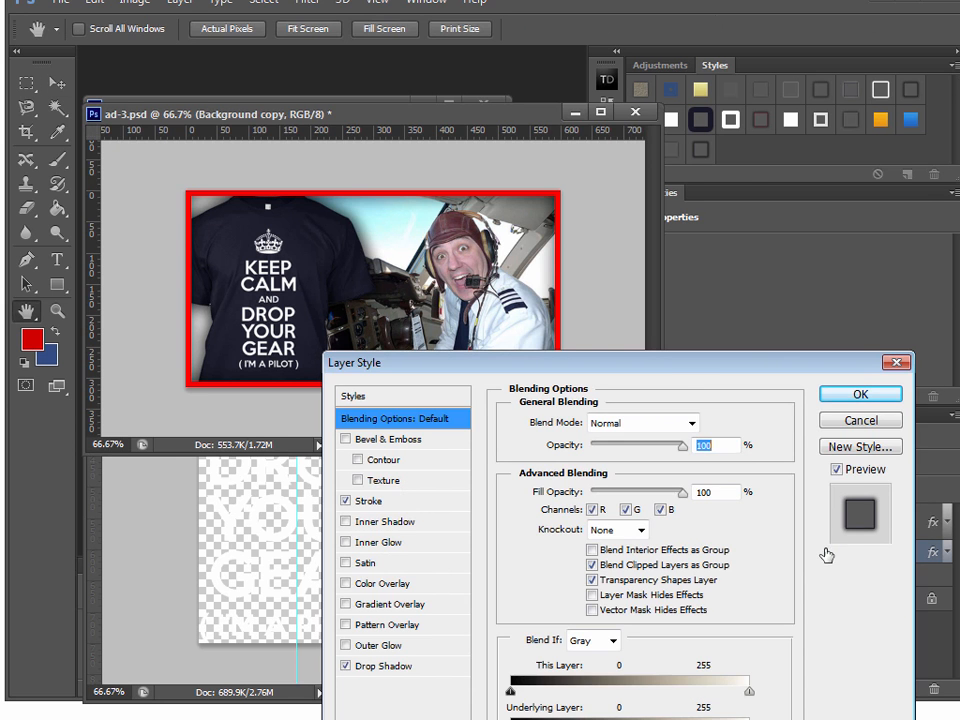
pyautogui.moveTo(677, 380); pyautogui.dragTo(672, 327)
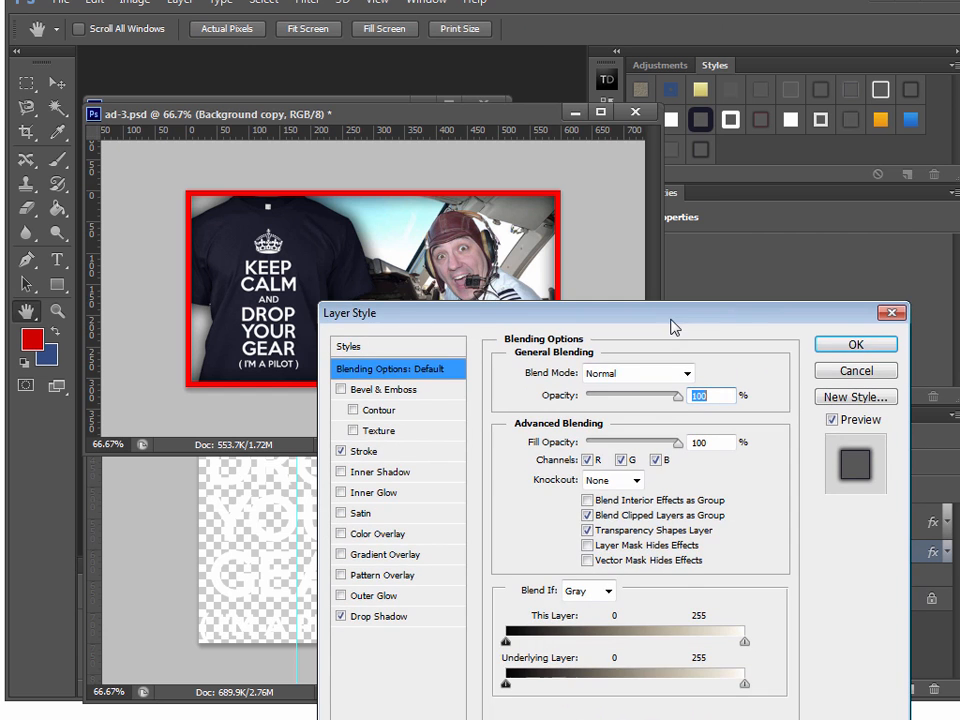
pyautogui.click(403, 617)
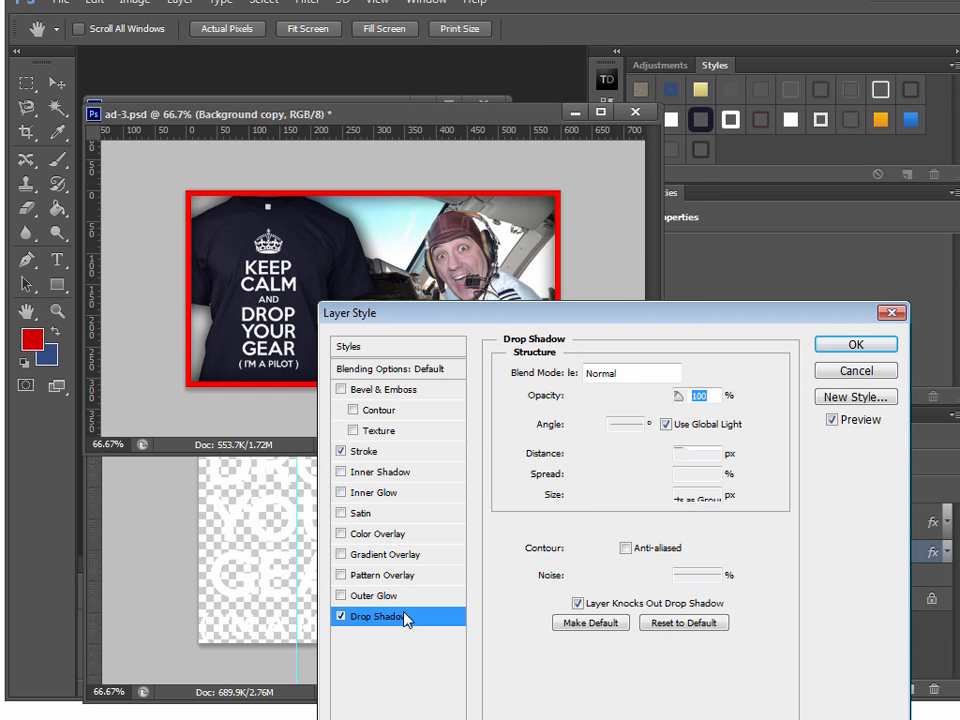
pyautogui.click(619, 376)
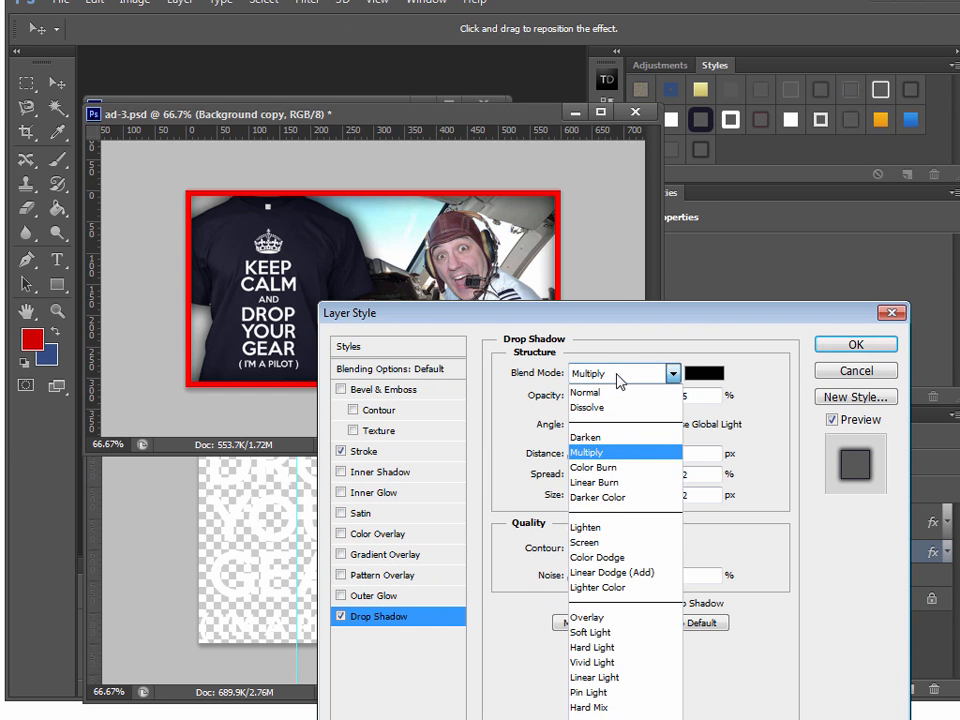
pyautogui.click(590, 396)
# - Change the shirt's drop shadow color to white, ffffff, and apply the layer style
pyautogui.click(702, 374)
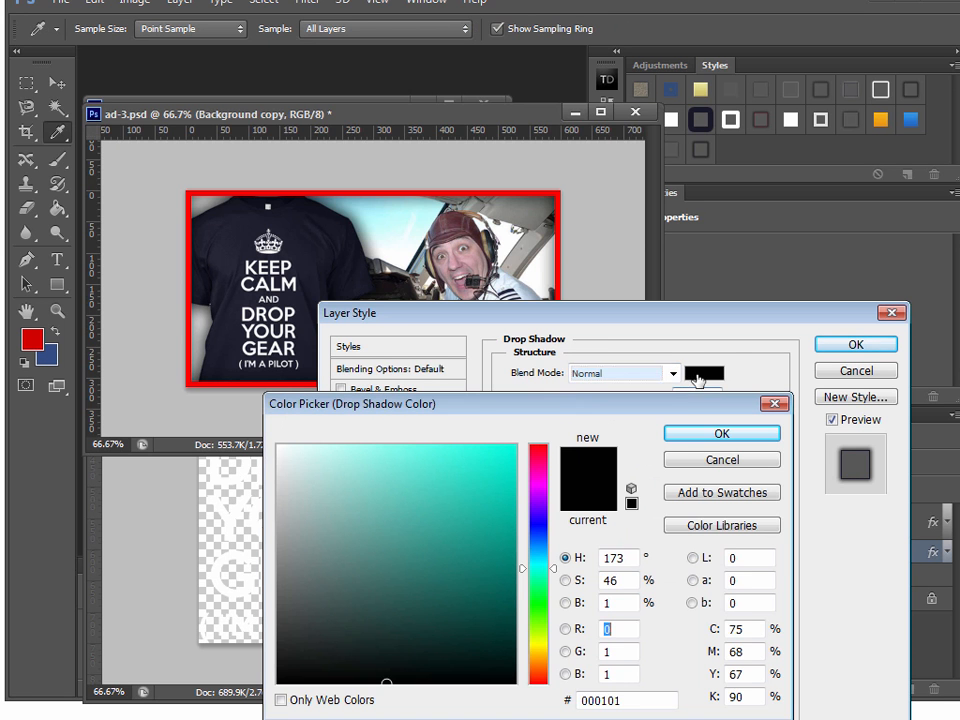
pyautogui.click(332, 489)
pyautogui.moveTo(310, 470); pyautogui.dragTo(275, 443)
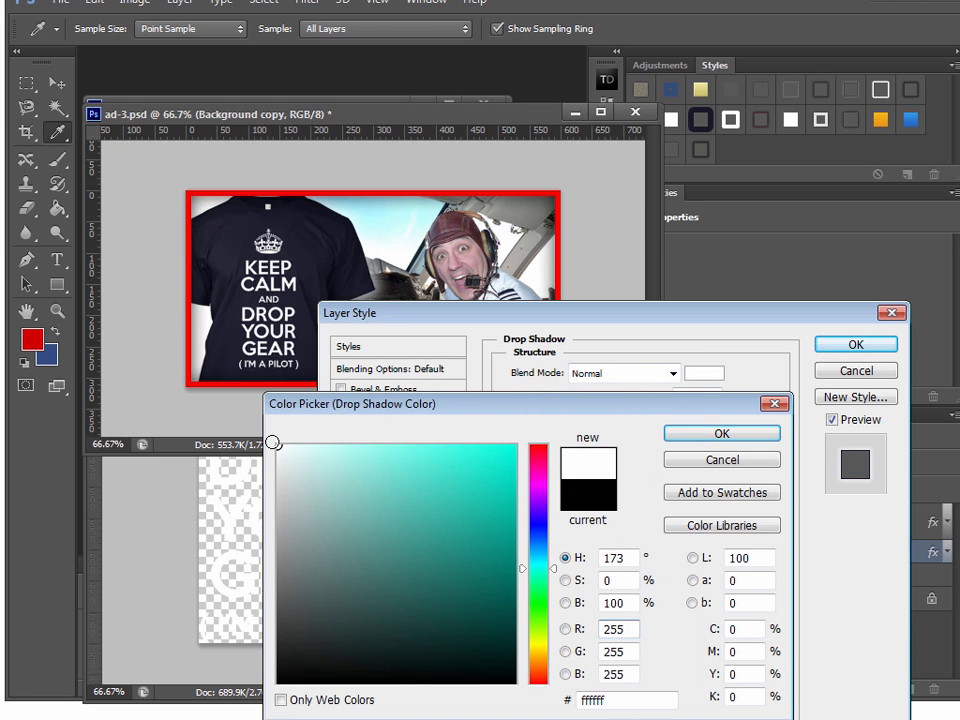
pyautogui.click(759, 437)
pyautogui.click(856, 348)
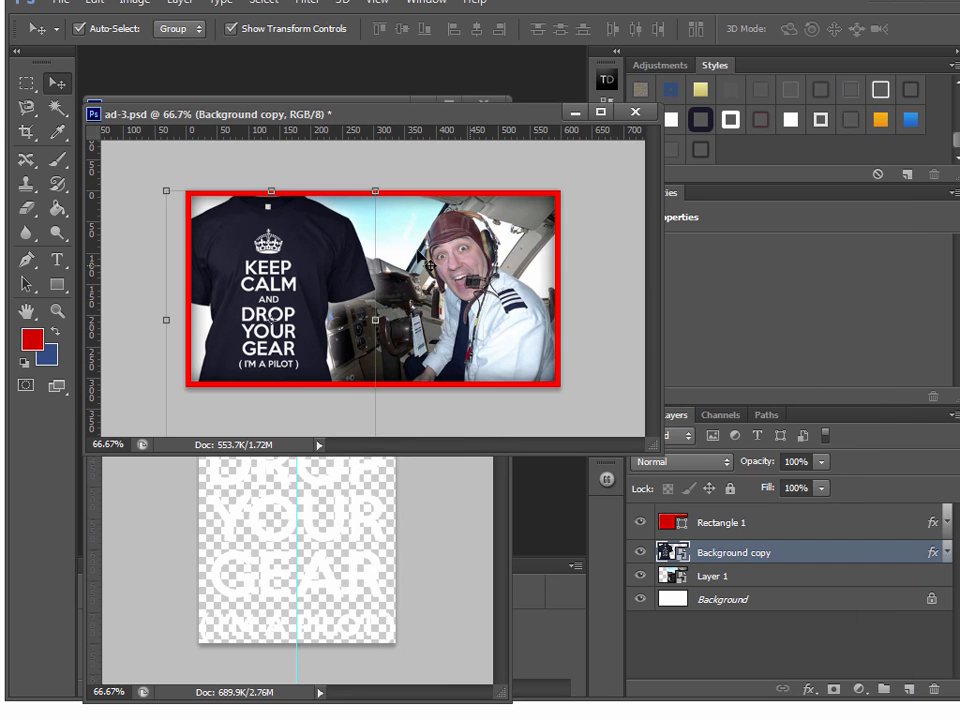
# - Deselect the layers, save ad-3.psd, and save a PNG copy as ad-3.png in the Pilots folder
pyautogui.click(614, 387)
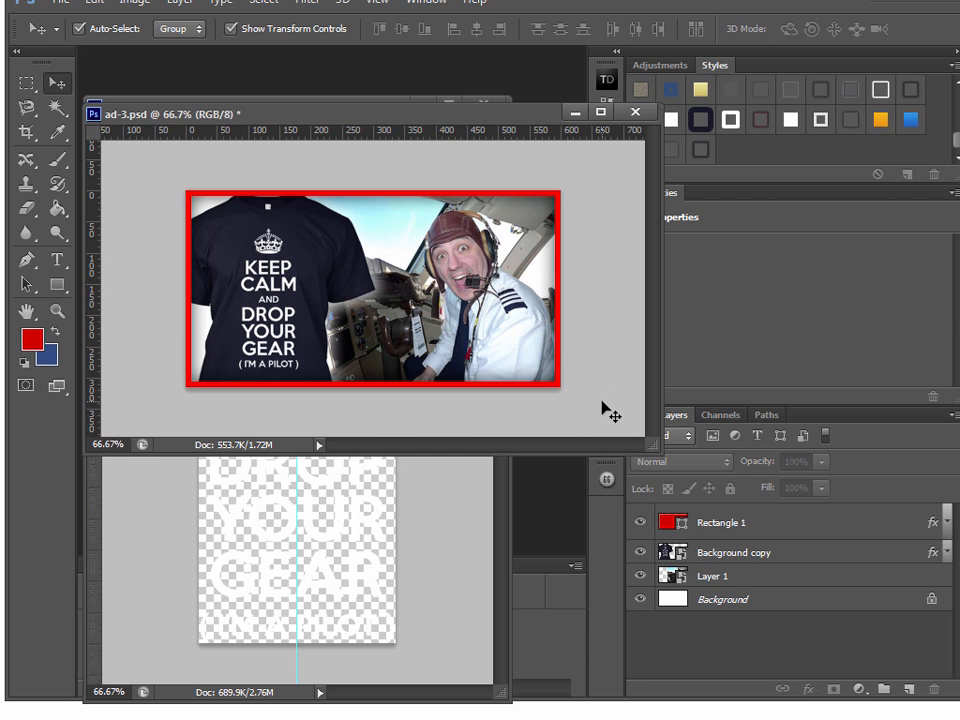
pyautogui.hotkey('ctrl', 's')
pyautogui.hotkey('ctrl', 'shift', 's')
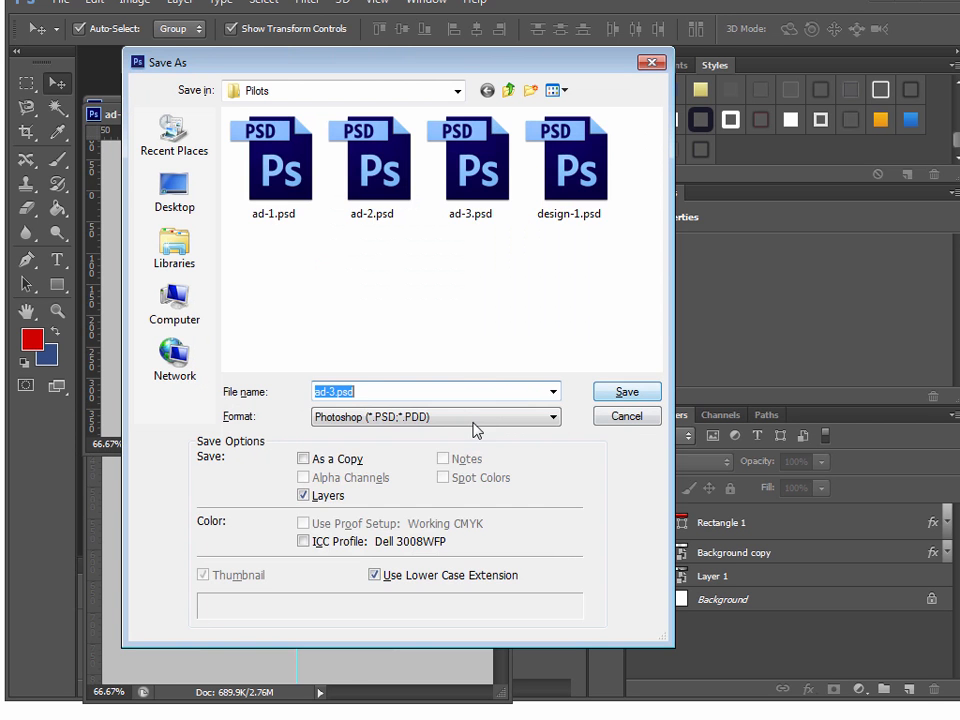
pyautogui.click(490, 418)
pyautogui.click(462, 641)
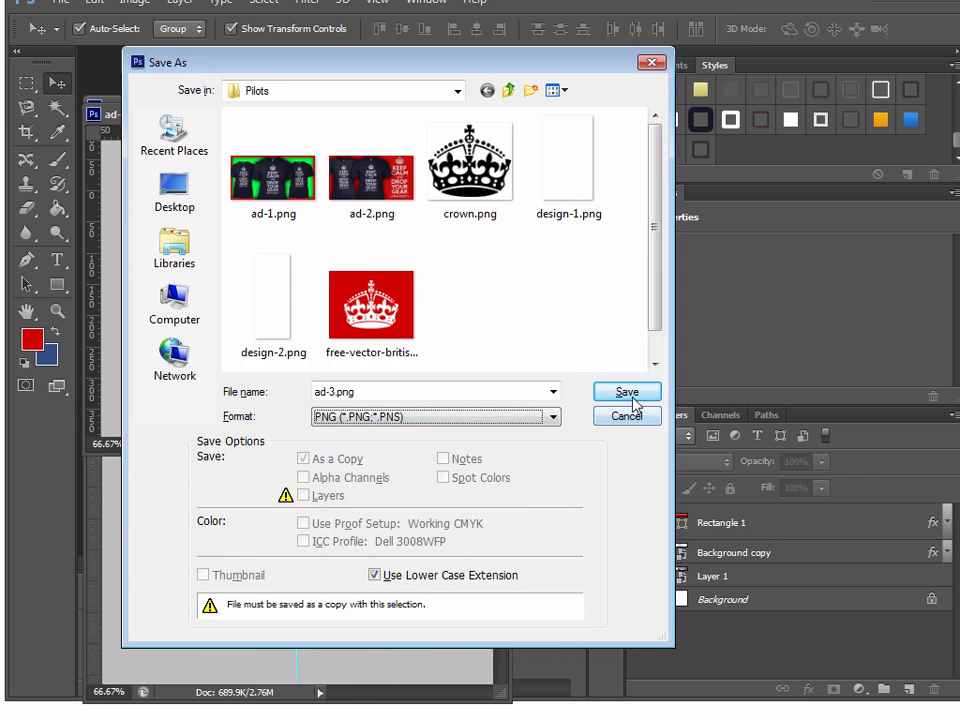
pyautogui.click(627, 392)
pyautogui.click(603, 216)
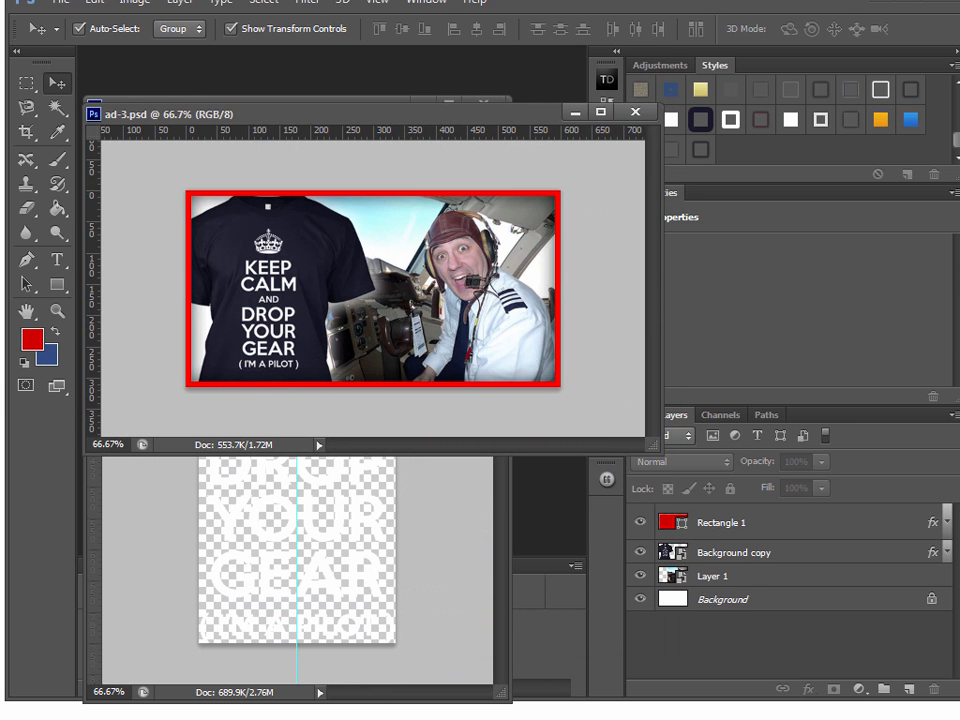
# - View ad-3 at actual pixel size and arrange the ad-1, ad-2 and ad-3 document windows to compare the three ads
pyautogui.click(57, 311)
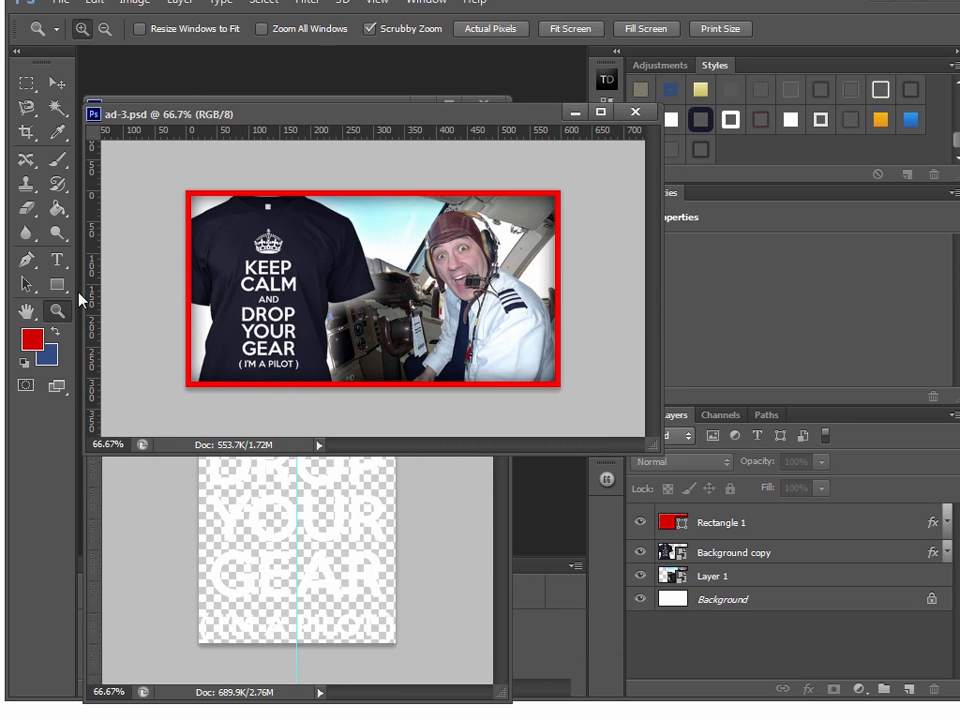
pyautogui.click(503, 37)
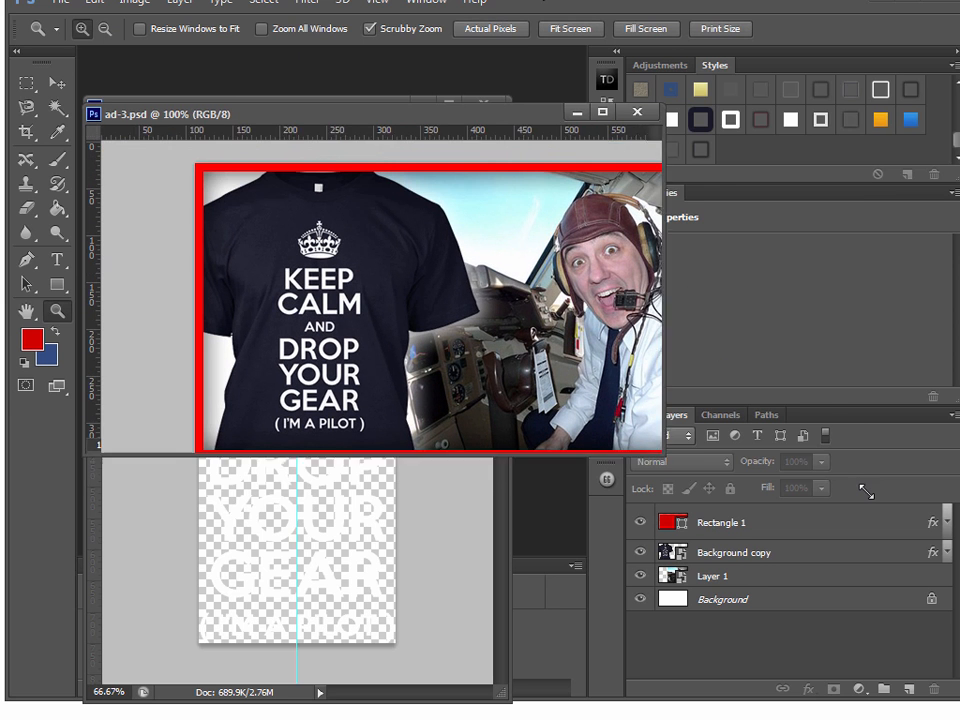
pyautogui.hotkey('ctrl', 'Tab')
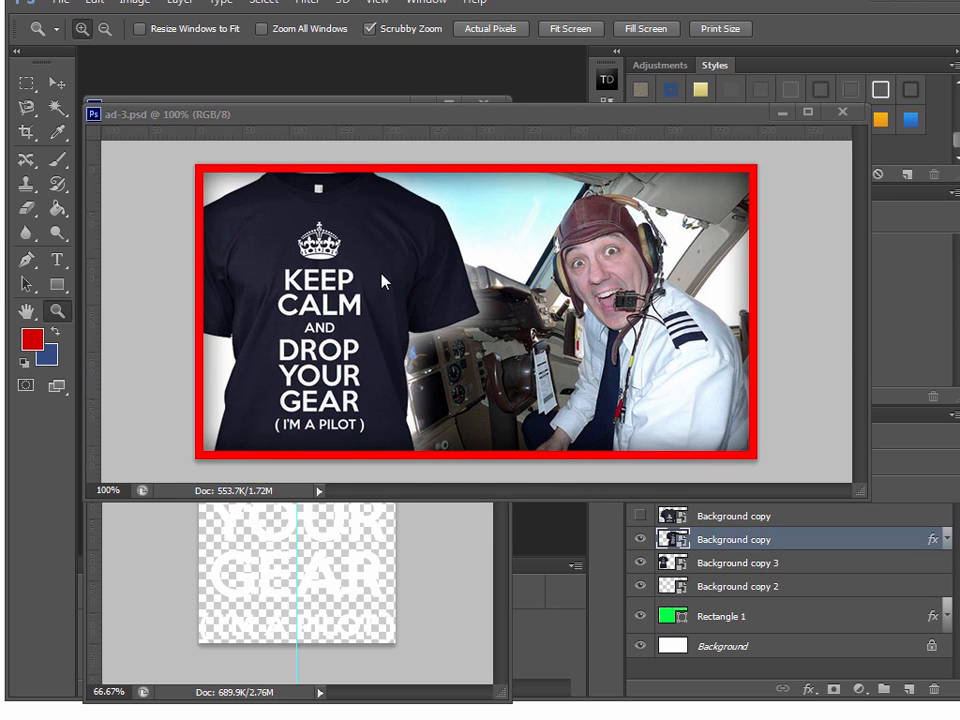
pyautogui.moveTo(381, 275); pyautogui.dragTo(381, 277)
pyautogui.click(291, 173)
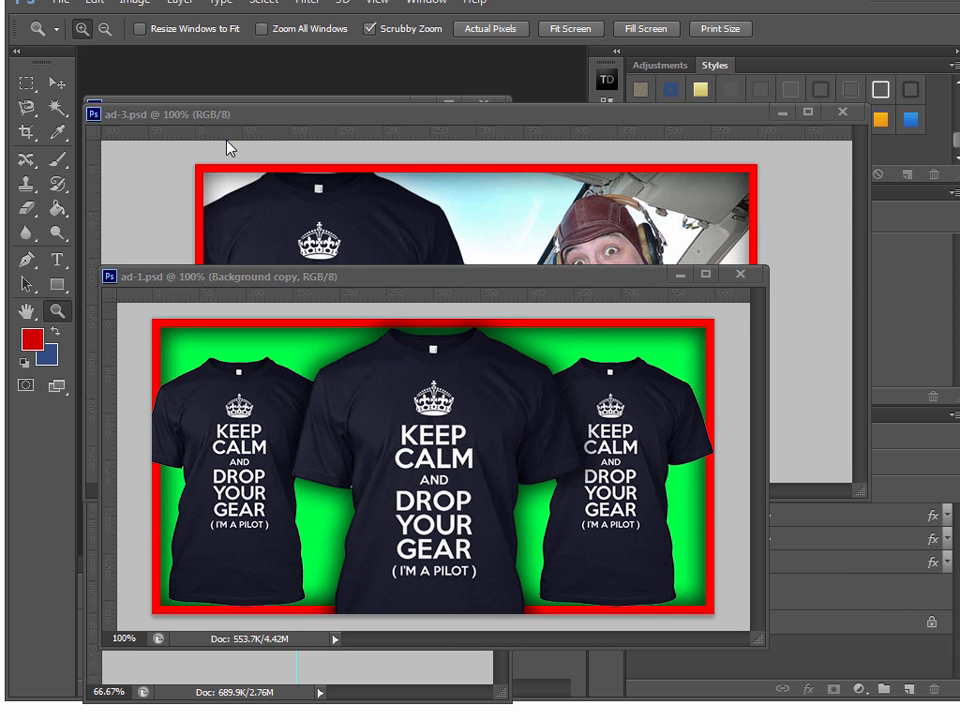
pyautogui.click(485, 122)
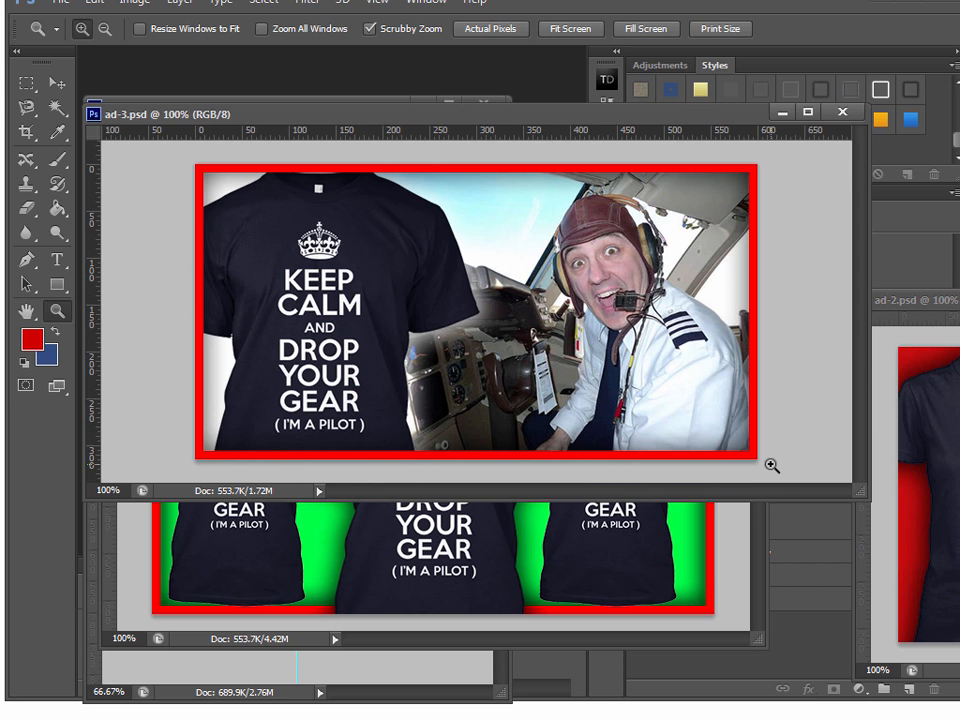
pyautogui.moveTo(959, 300); pyautogui.dragTo(738, 209)
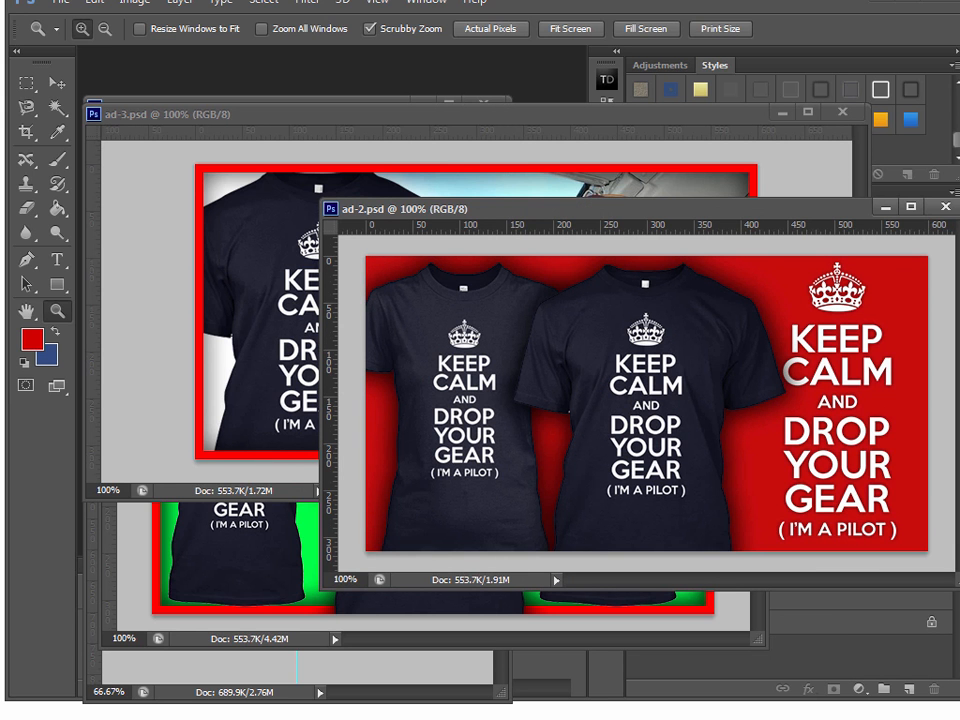